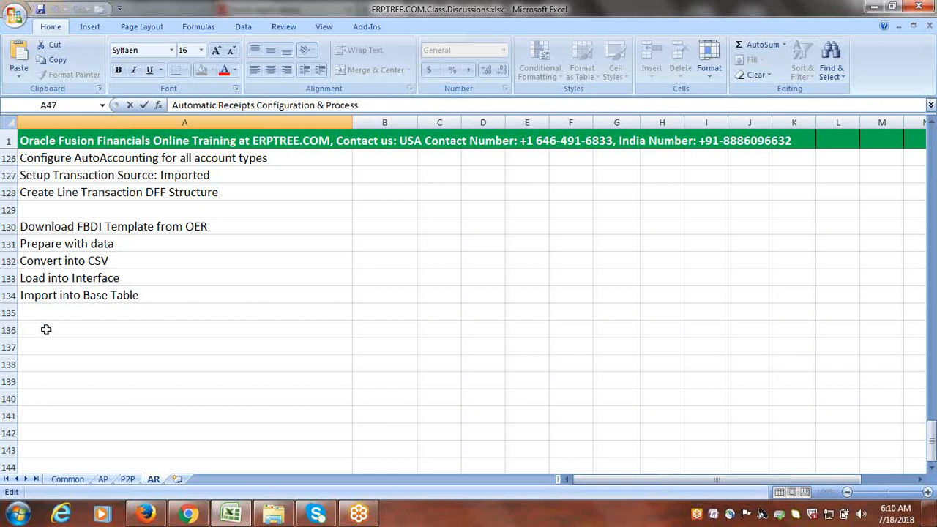
- Enter the heading "Automatic Receipts" in A136 and fill the whole row with yellow
{"action": "type", "text": "Automatic Receipts"}
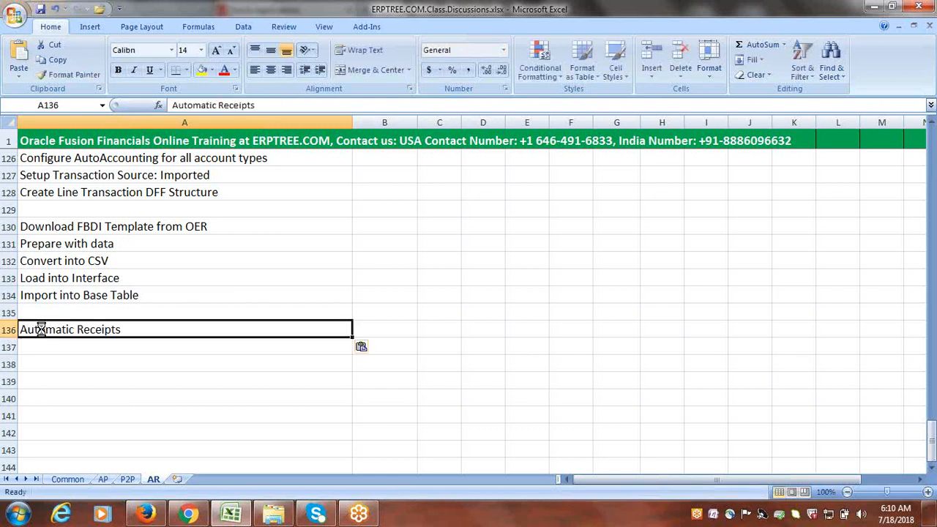
{"action": "left_click", "coordinate": [8, 330]}
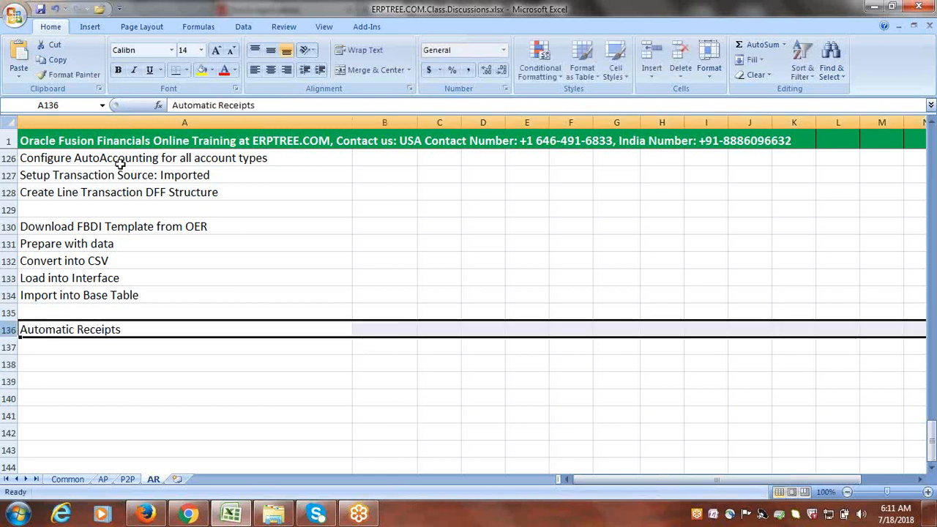
{"action": "left_click", "coordinate": [203, 73]}
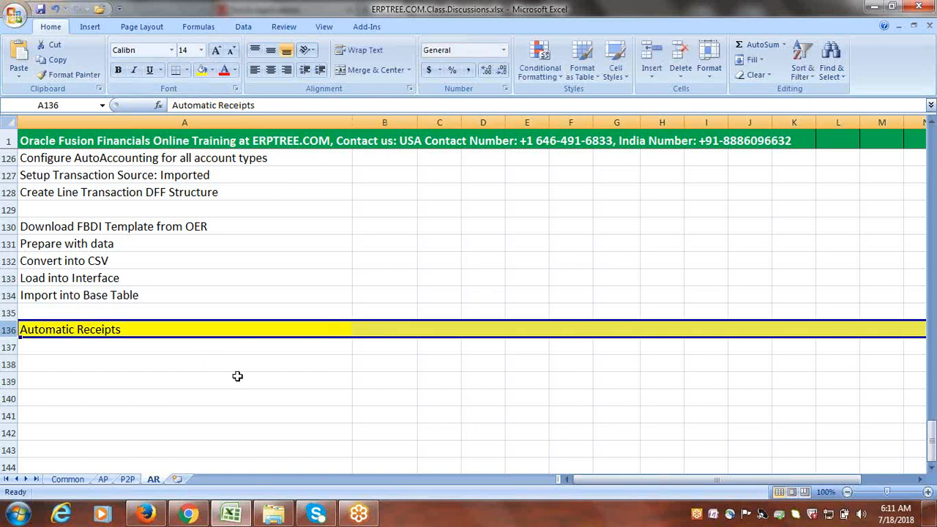
{"action": "scroll", "coordinate": [130, 360], "scroll_direction": "down", "scroll_amount": 1}
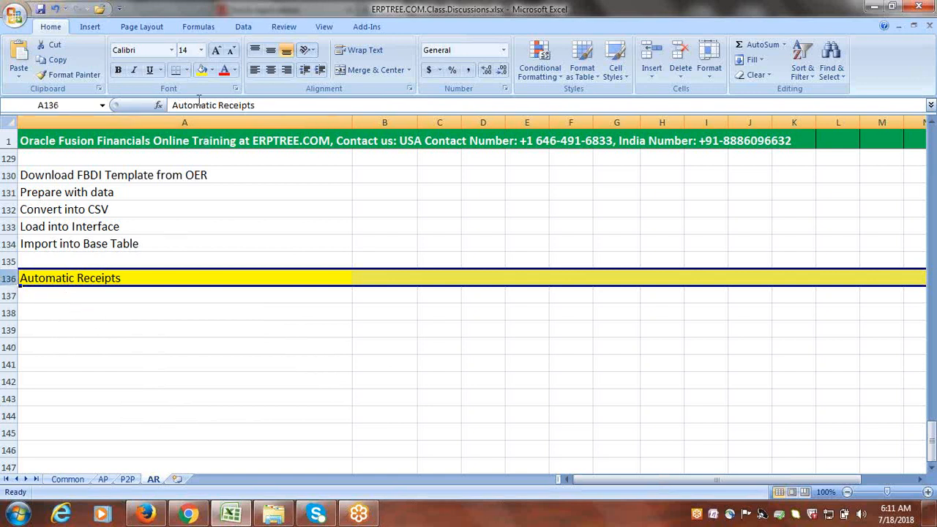
{"action": "left_click", "coordinate": [105, 296]}
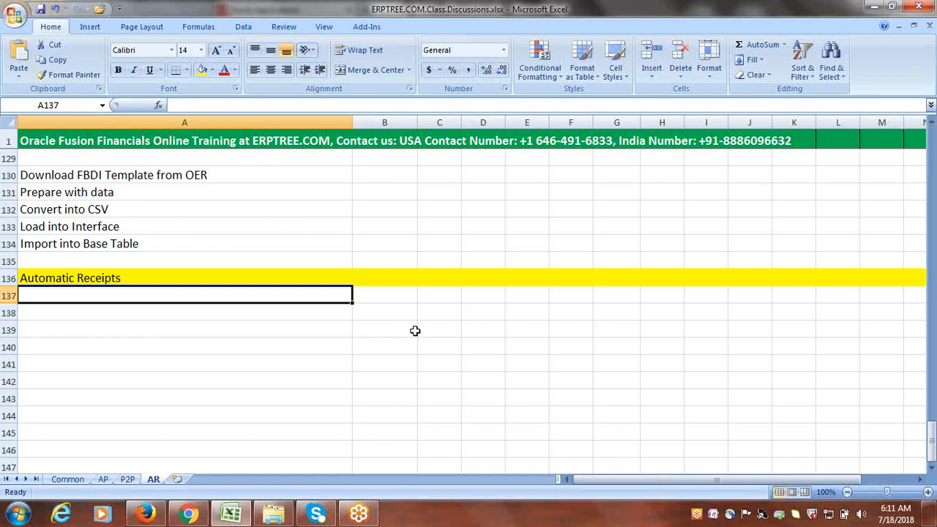
- Review the setup and transaction steps listed under the Receipt Write-Off heading
{"action": "scroll", "coordinate": [411, 320], "scroll_direction": "up", "scroll_amount": 3}
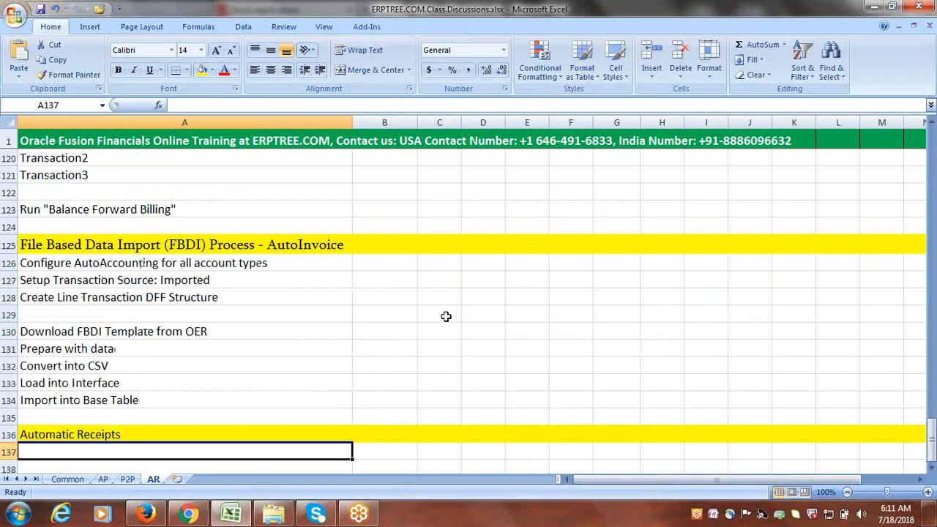
{"action": "scroll", "coordinate": [459, 294], "scroll_direction": "up", "scroll_amount": 10}
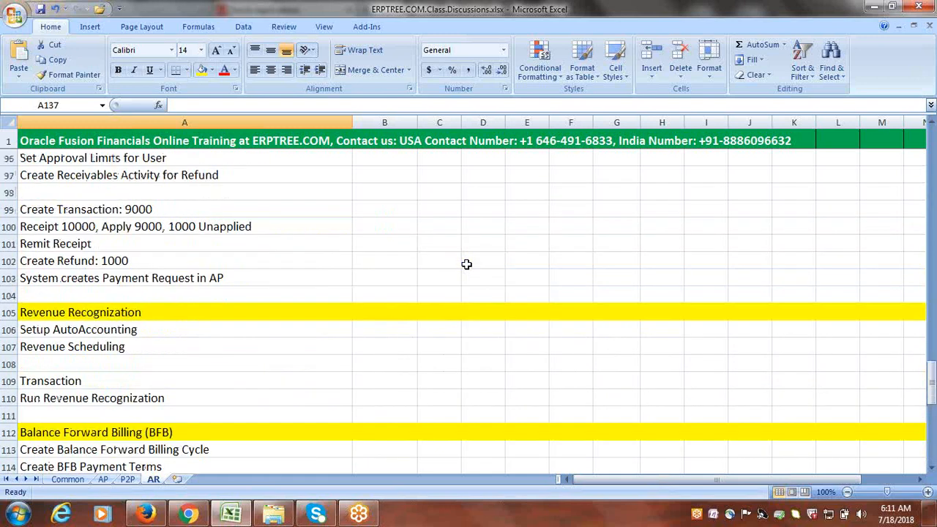
{"action": "scroll", "coordinate": [467, 263], "scroll_direction": "up", "scroll_amount": 2}
{"action": "left_click_drag", "start_coordinate": [106, 193], "coordinate": [104, 287]}
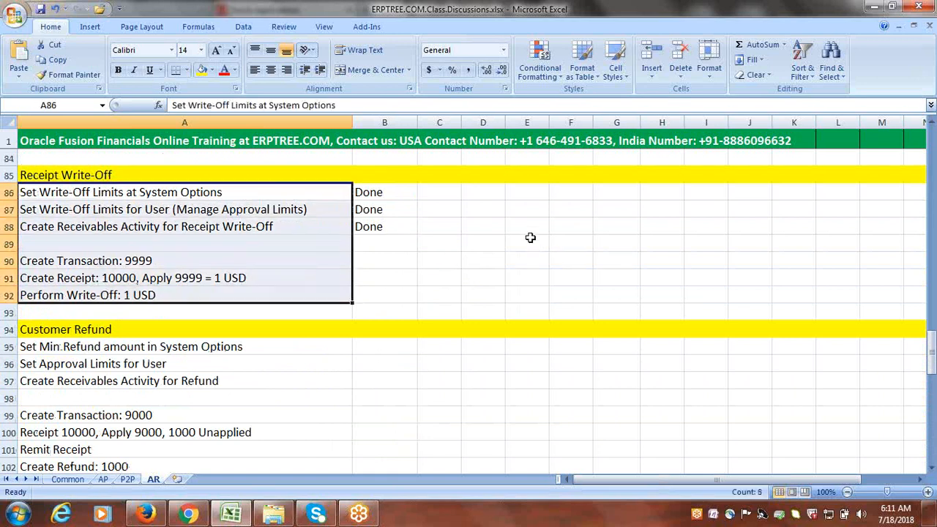
{"action": "left_click", "coordinate": [833, 26]}
{"action": "left_click", "coordinate": [832, 26]}
{"action": "left_click", "coordinate": [93, 192]}
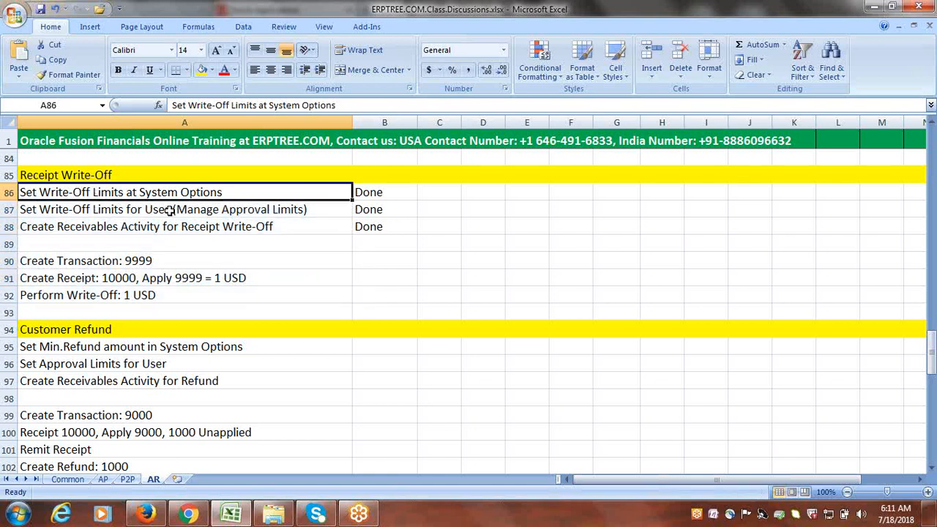
- Enter sample system-level write-off limits of -1000 in C86 and 1000 in D86, dismissing the BSvcProcessor crash dialog
{"action": "left_click", "coordinate": [445, 193]}
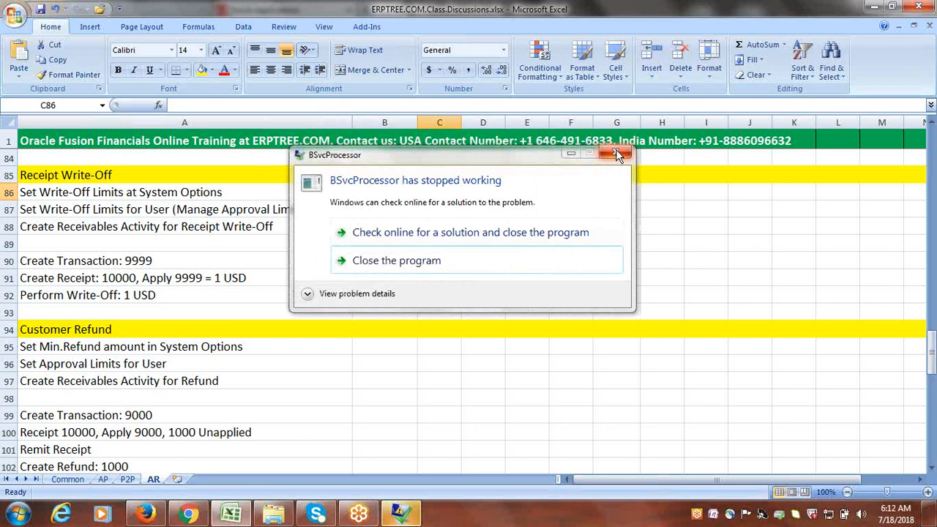
{"action": "left_click", "coordinate": [615, 152]}
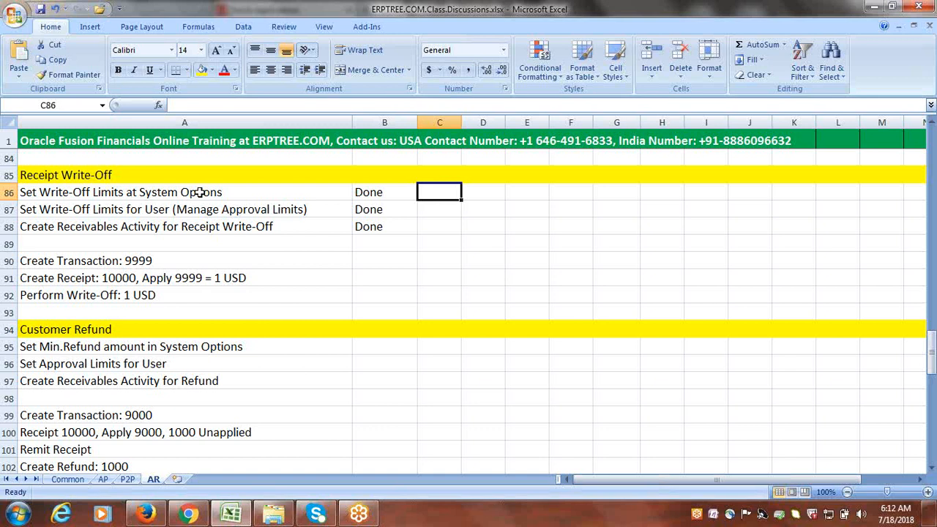
{"action": "type", "text": "1"}
{"action": "key", "text": "BackSpace"}
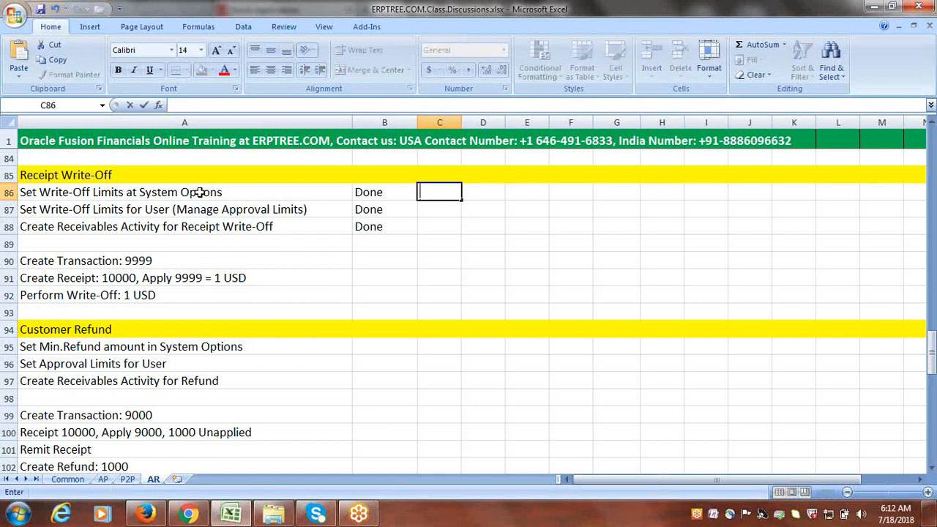
{"action": "type", "text": "-1000"}
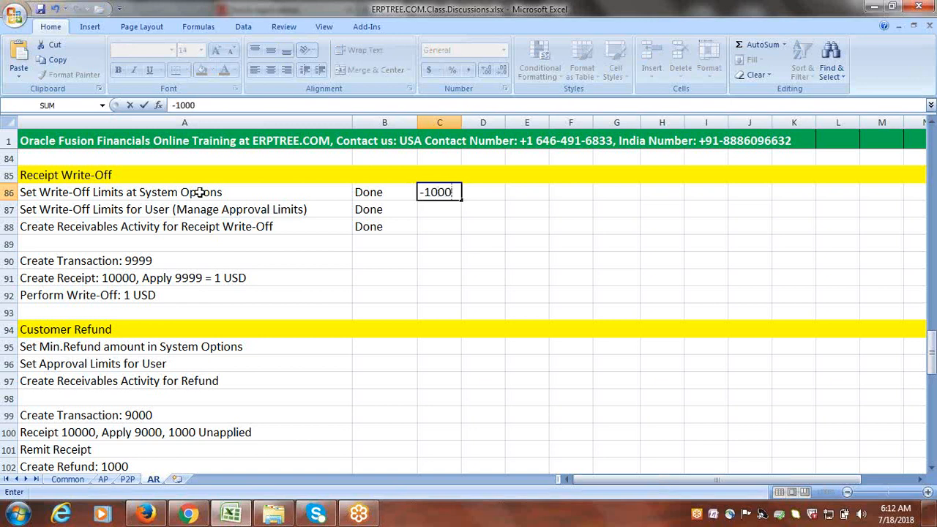
{"action": "key", "text": "Tab"}
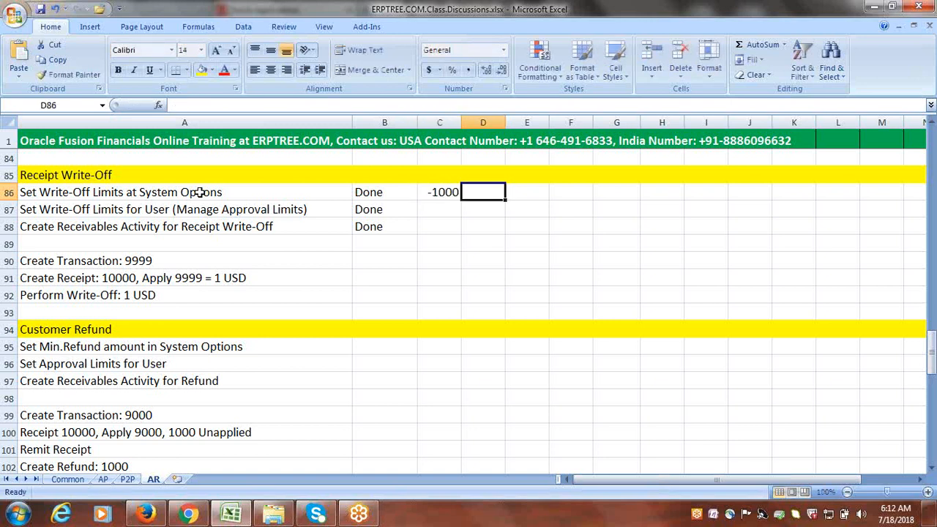
{"action": "type", "text": "1000"}
{"action": "key", "text": "Tab"}
{"action": "left_click", "coordinate": [449, 206]}
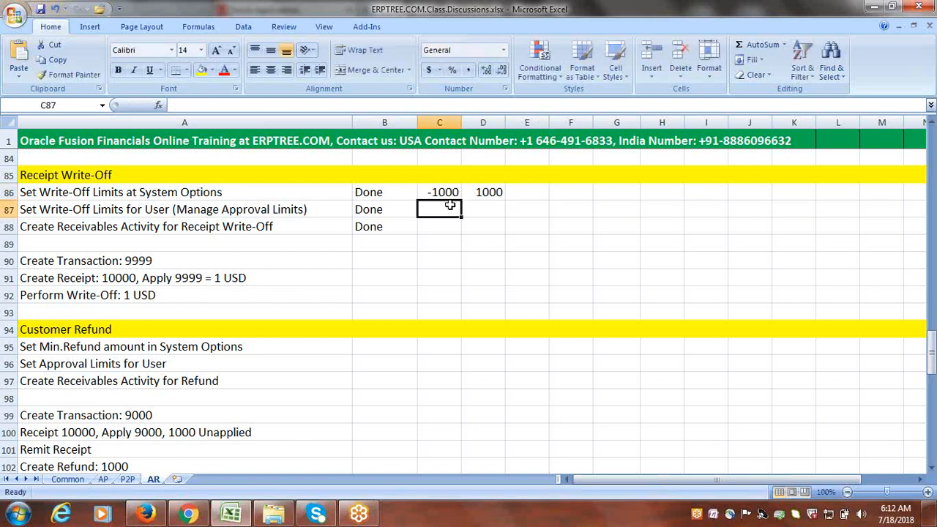
{"action": "left_click", "coordinate": [452, 191]}
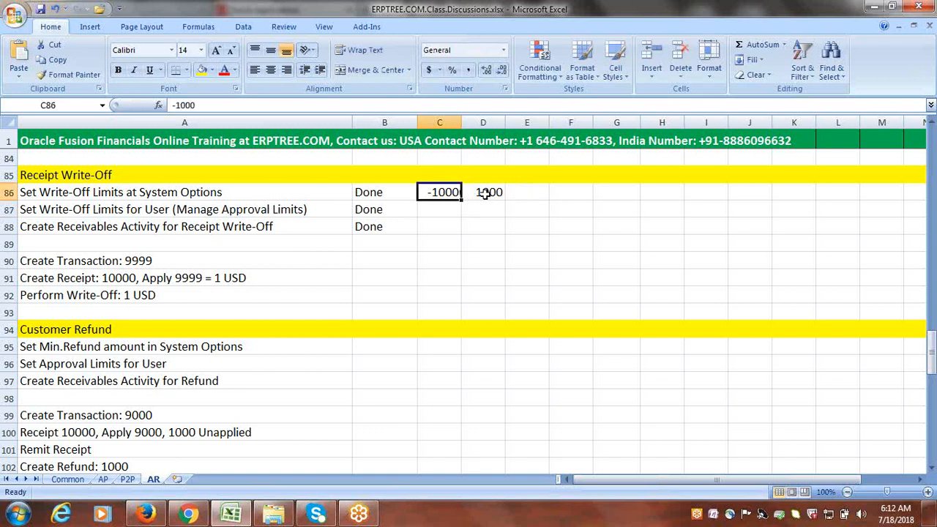
{"action": "left_click", "coordinate": [486, 193]}
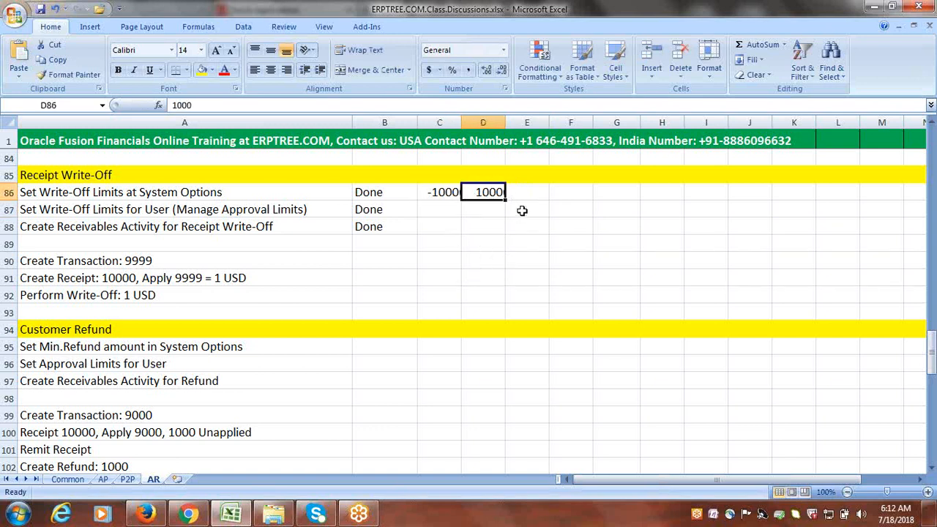
- Enter sample user write-off limits of -100 in C87 and 10000 in D87, and raise the limit in D86 to 10000
{"action": "left_click", "coordinate": [445, 211]}
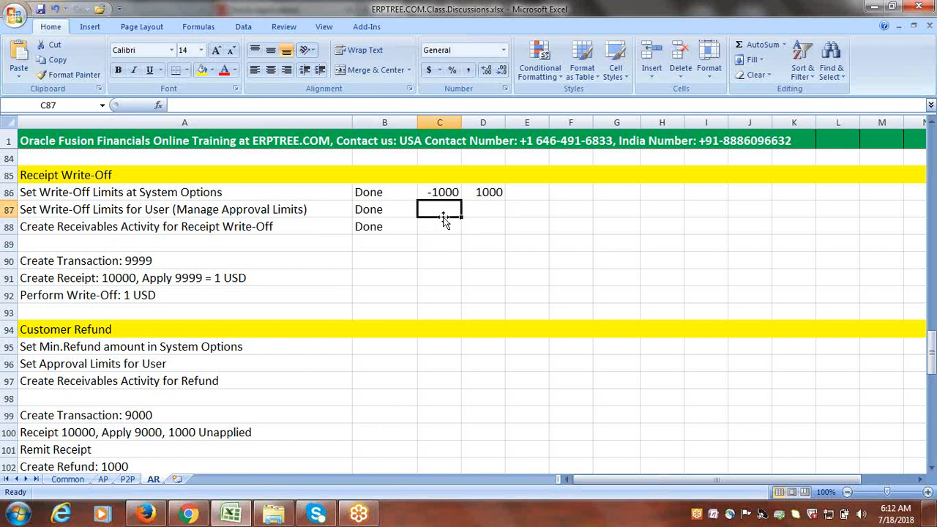
{"action": "type", "text": "-100"}
{"action": "key", "text": "Tab"}
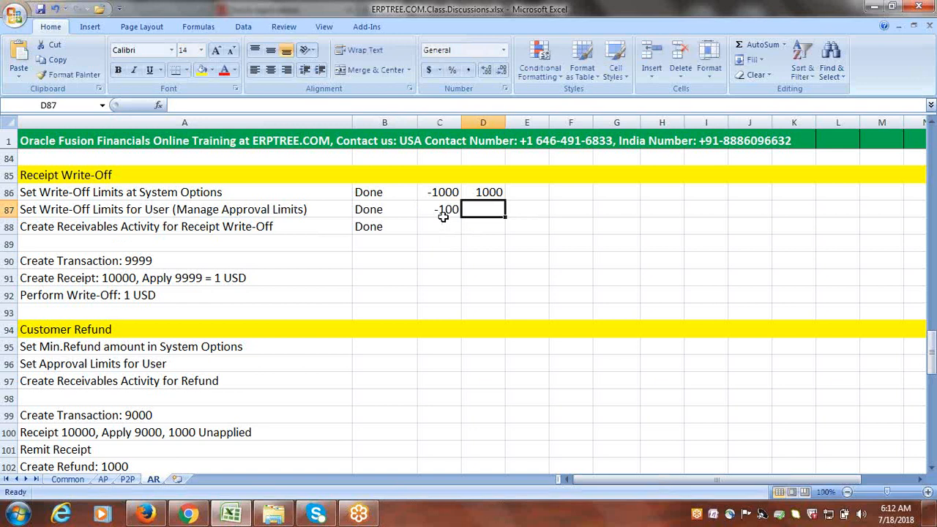
{"action": "type", "text": "10000"}
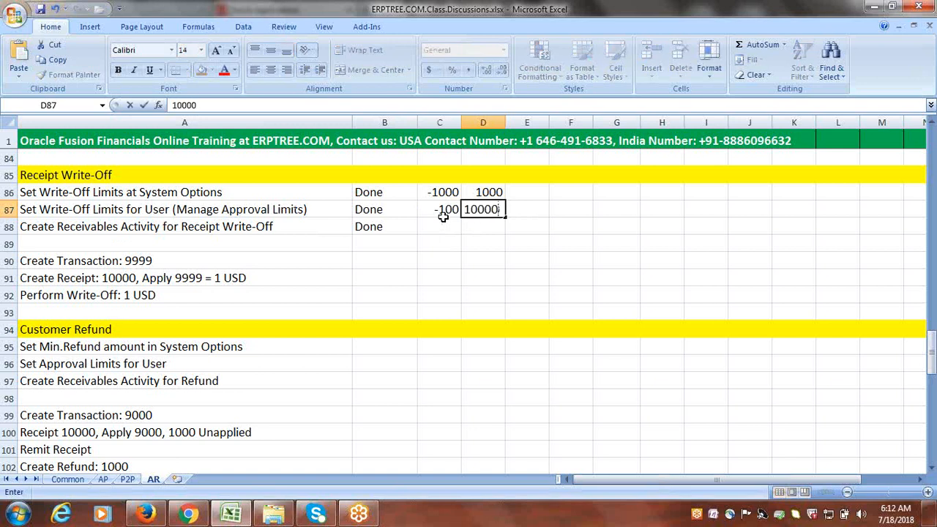
{"action": "left_click", "coordinate": [500, 192]}
{"action": "double_click", "coordinate": [500, 192]}
{"action": "type", "text": "0"}
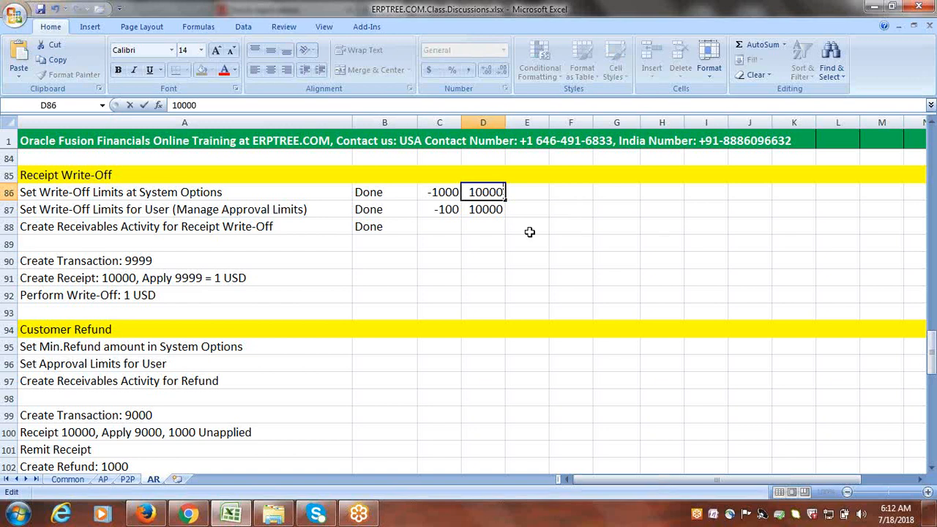
{"action": "left_click", "coordinate": [522, 207]}
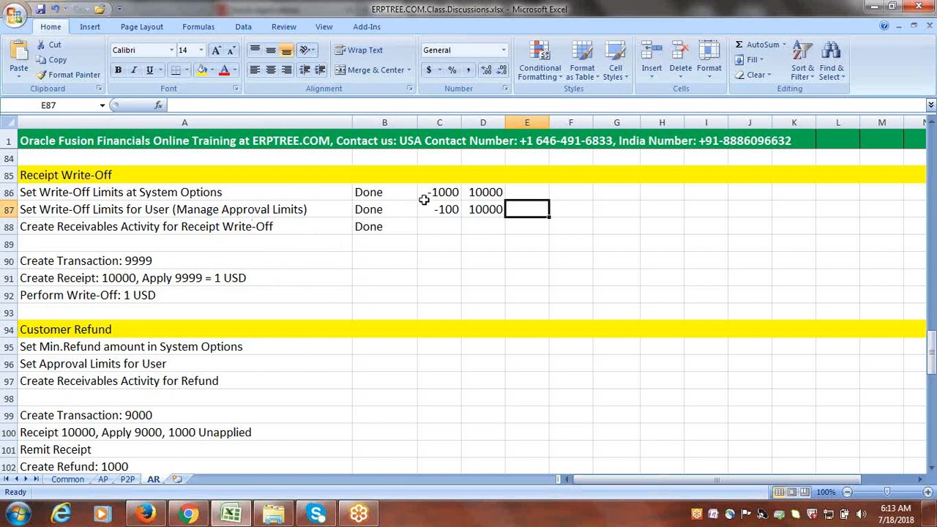
- Clear the sample write-off limits from C86:D87 and return to the empty row below the Automatic Receipts heading
{"action": "left_click_drag", "start_coordinate": [446, 191], "coordinate": [474, 214]}
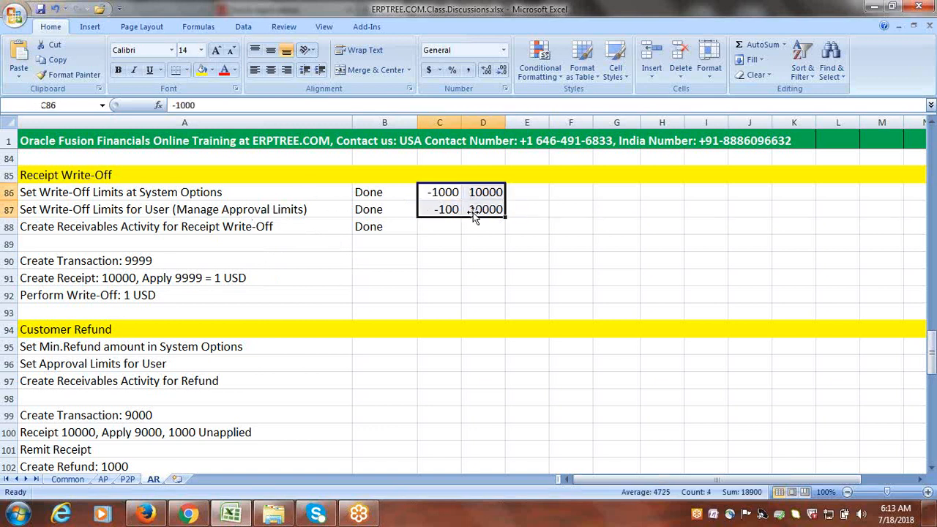
{"action": "key", "text": "Delete"}
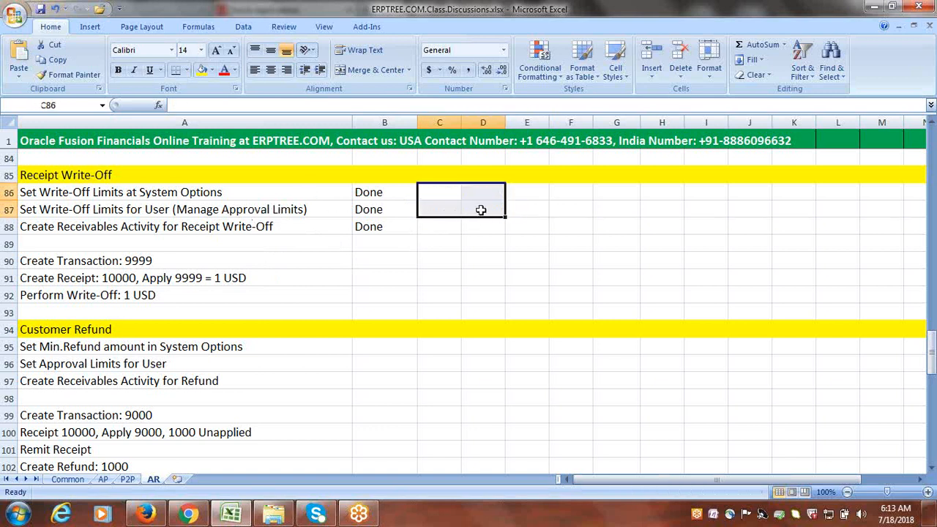
{"action": "scroll", "coordinate": [483, 249], "scroll_direction": "down", "scroll_amount": 7}
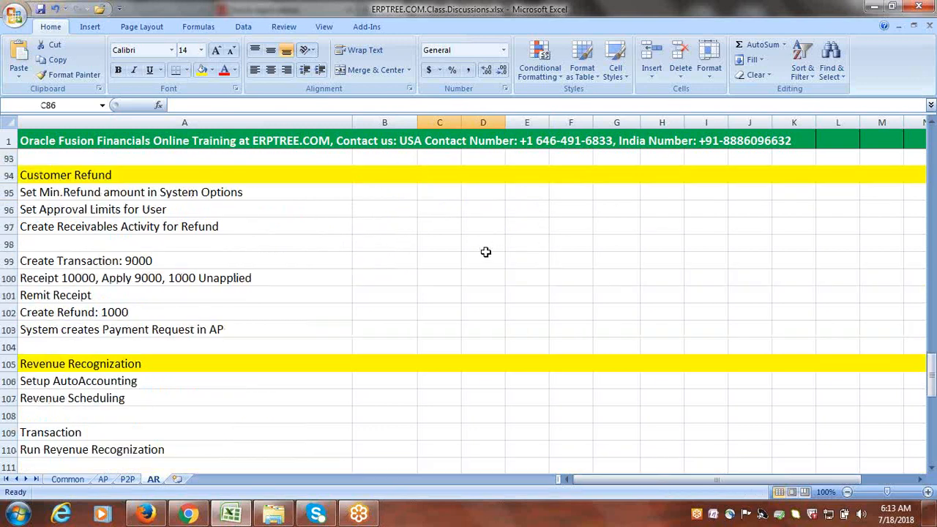
{"action": "scroll", "coordinate": [469, 238], "scroll_direction": "down", "scroll_amount": 9}
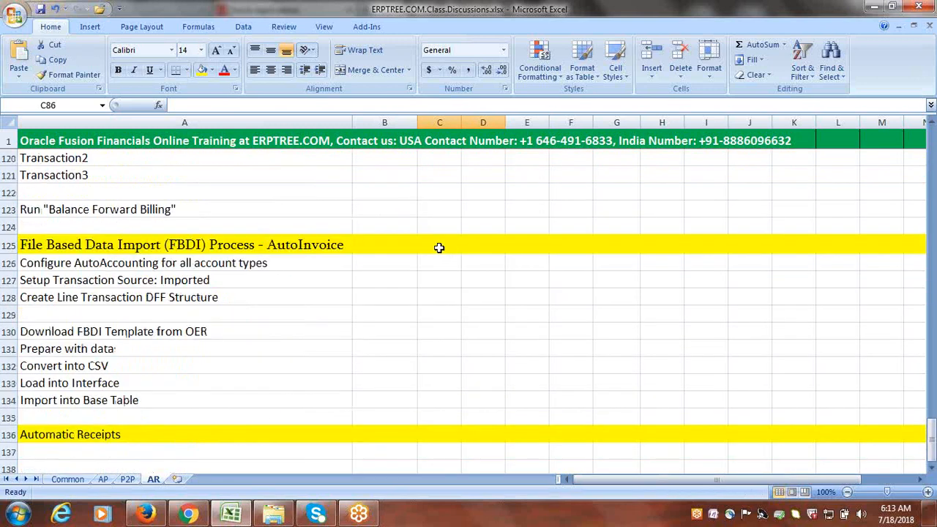
{"action": "left_click", "coordinate": [114, 247]}
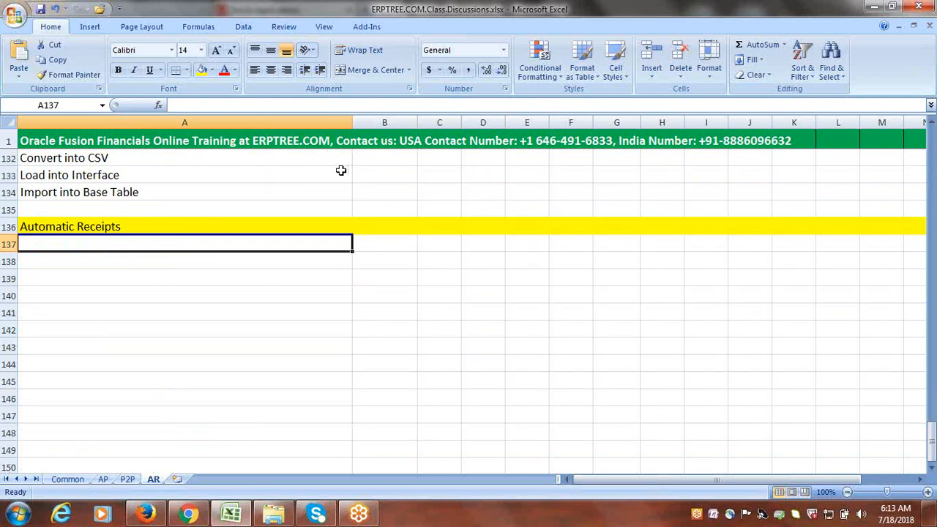
- Enter the temporary note "Employee User-->Procurement Agent-->" in B129 and delete it again
{"action": "scroll", "coordinate": [276, 276], "scroll_direction": "up", "scroll_amount": 3}
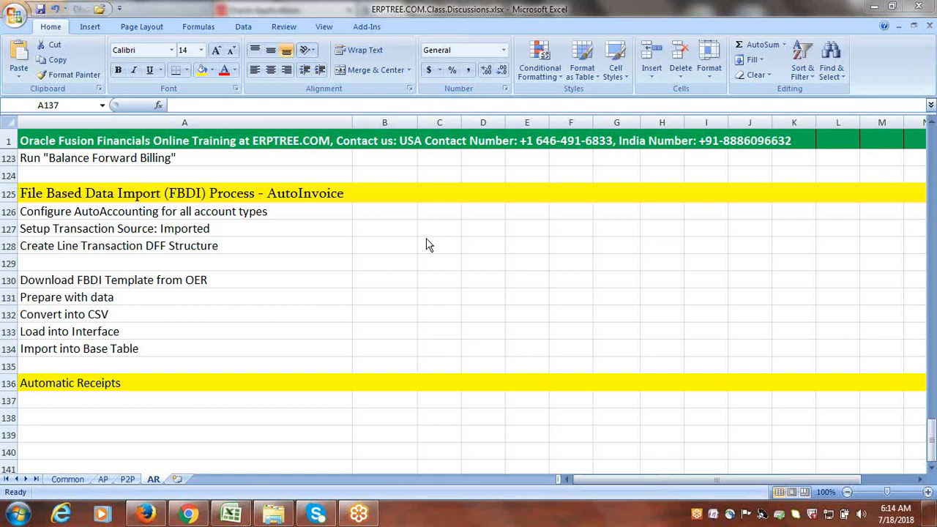
{"action": "left_click", "coordinate": [388, 262]}
{"action": "type", "text": "Employee User-->Procurement Agent"}
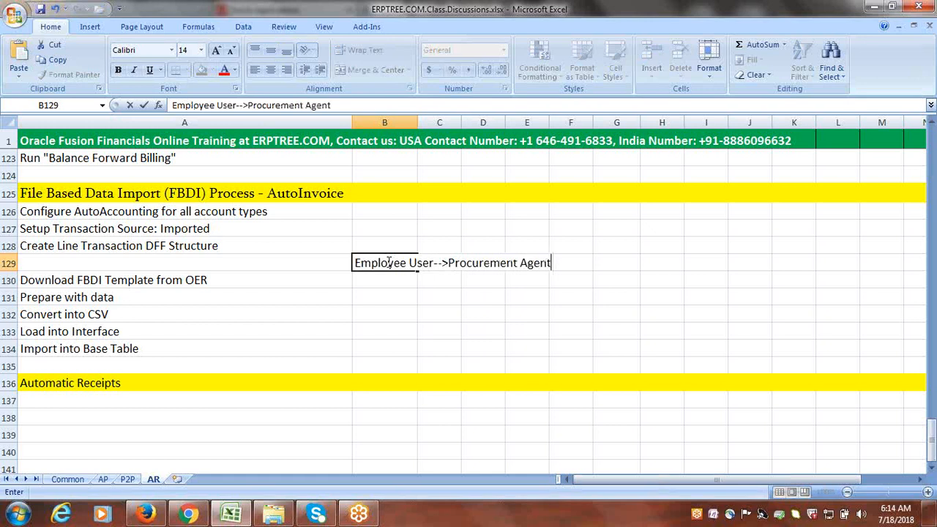
{"action": "type", "text": "-->"}
{"action": "left_click_drag", "start_coordinate": [356, 265], "coordinate": [661, 268]}
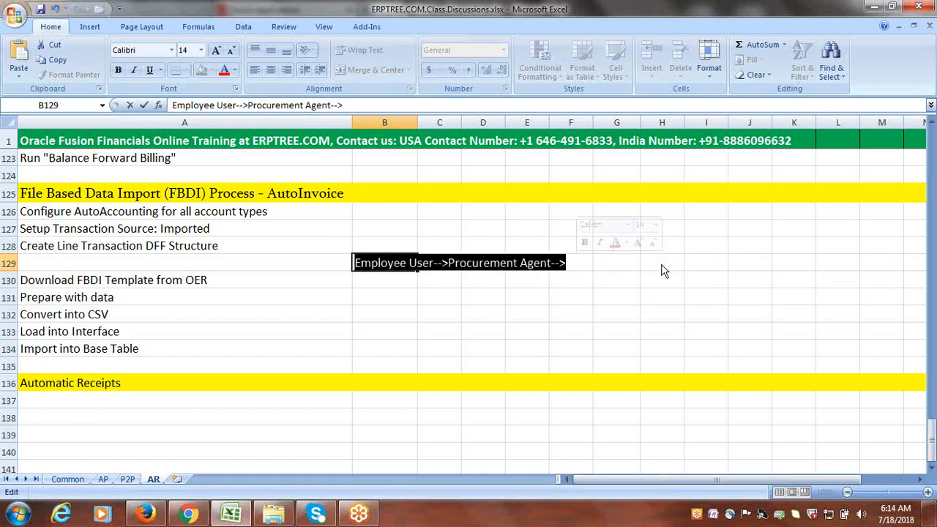
{"action": "key", "text": "Delete"}
{"action": "left_click", "coordinate": [538, 300]}
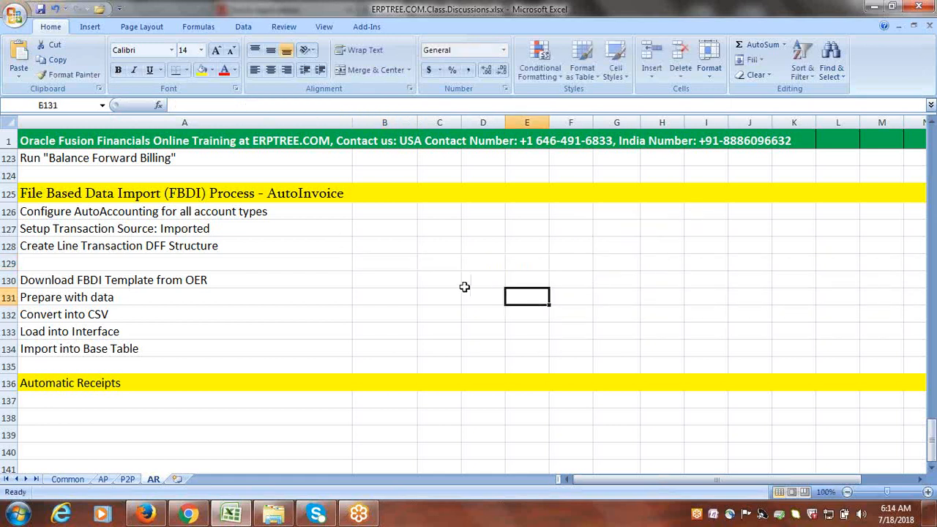
- Enter "Create Receipt Class and Method for Automatic Receipts" in A137 as the first item under the Automatic Receipts heading
{"action": "scroll", "coordinate": [464, 287], "scroll_direction": "down", "scroll_amount": 2}
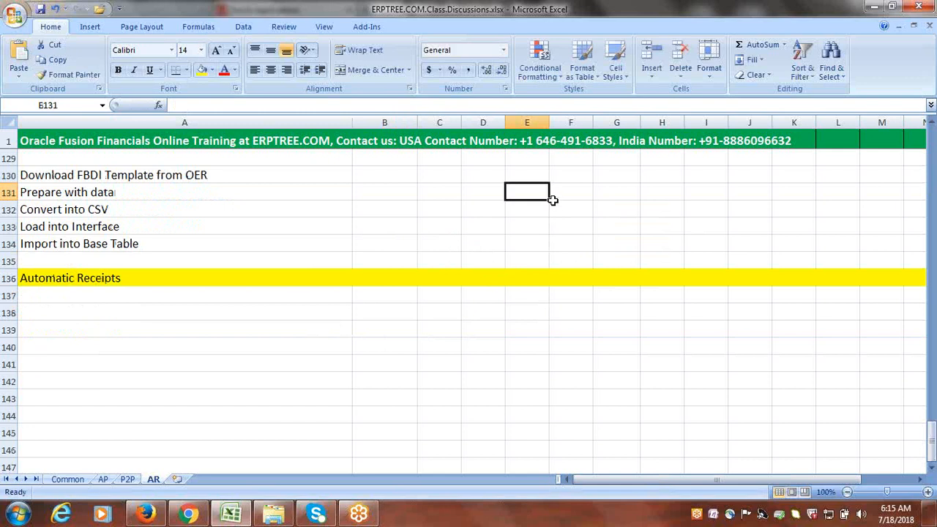
{"action": "left_click", "coordinate": [214, 296]}
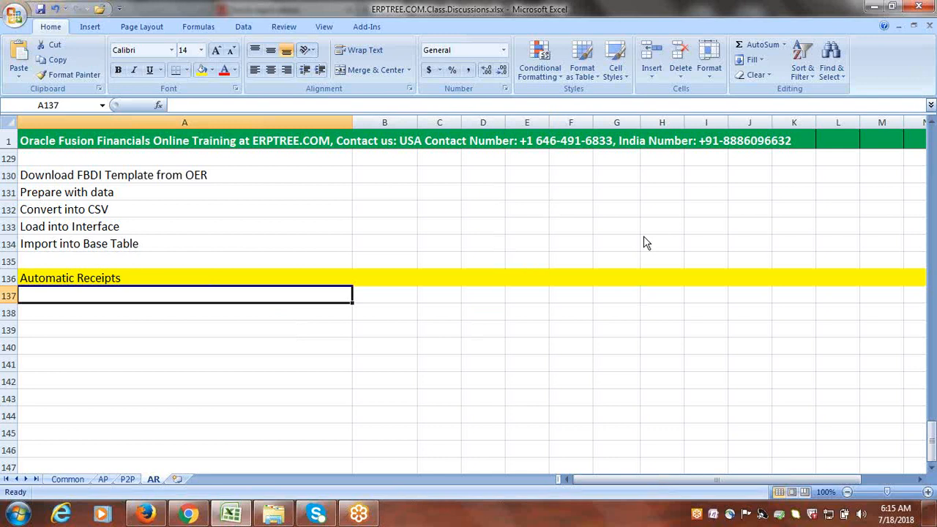
{"action": "type", "text": "CRE"}
{"action": "key", "text": "BackSpace"}
{"action": "key", "text": "BackSpace"}
{"action": "key", "text": "BackSpace"}
{"action": "type", "text": "Create Receipt Class and Method for Automatic Receipts"}
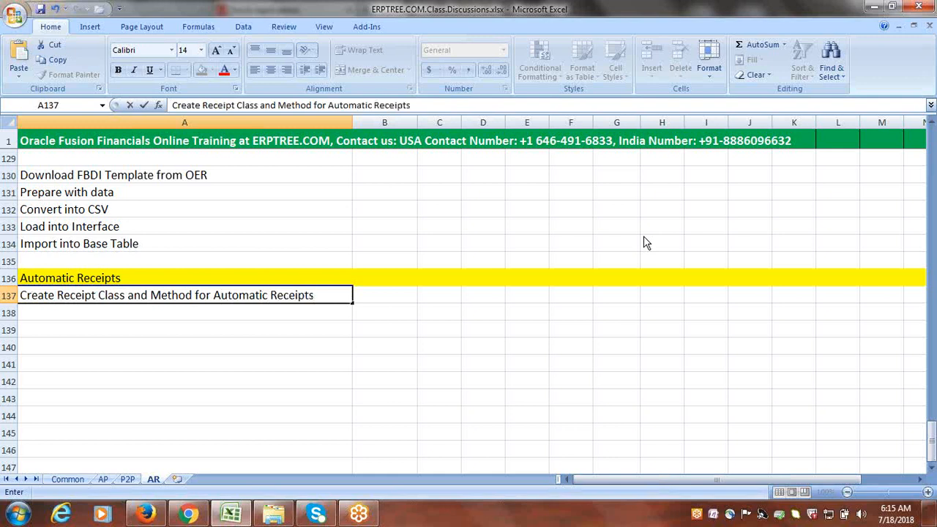
{"action": "key", "text": "Return"}
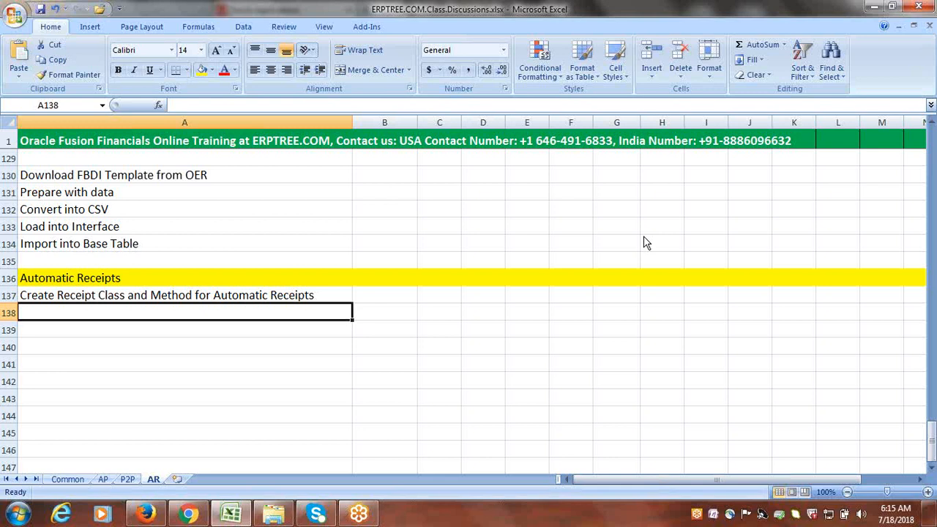
- Enter "Set Sequencial Numbering Option at Ledger" in A138 as the second Automatic Receipts item and save the workbook
{"action": "type", "text": "S"}
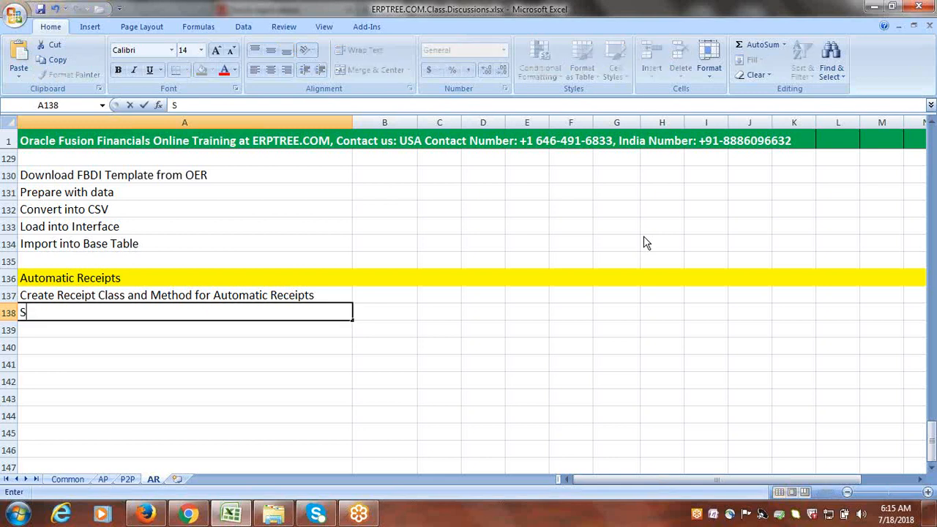
{"action": "type", "text": "et Sequ"}
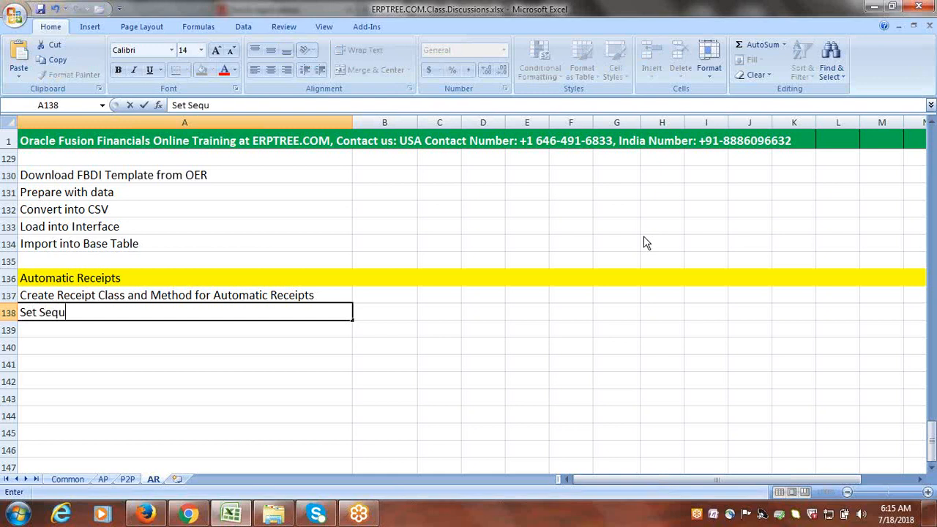
{"action": "type", "text": "encial Numbe"}
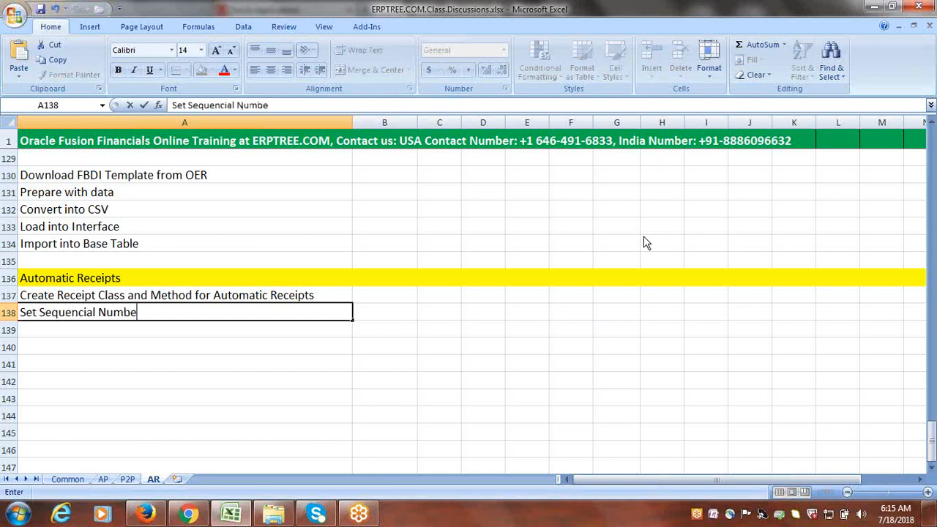
{"action": "type", "text": "ring at Ledger"}
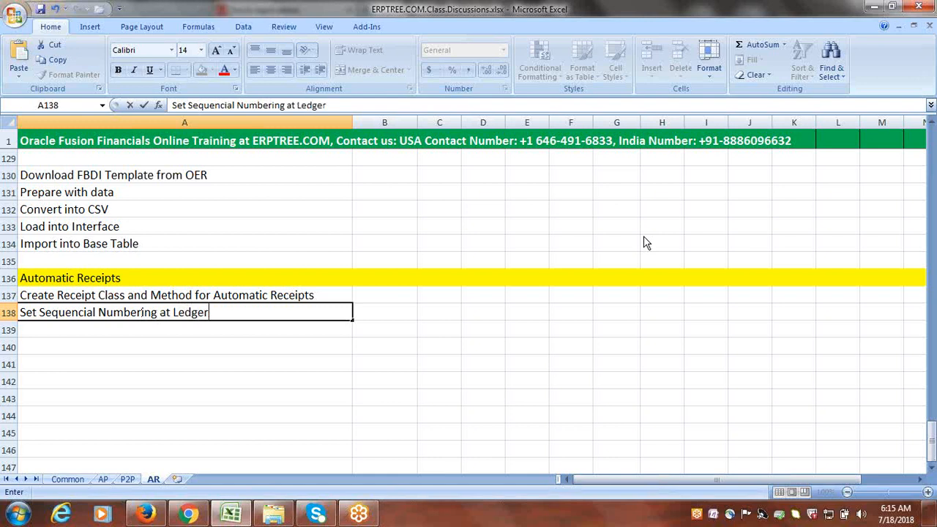
{"action": "key", "text": "ctrl+Return"}
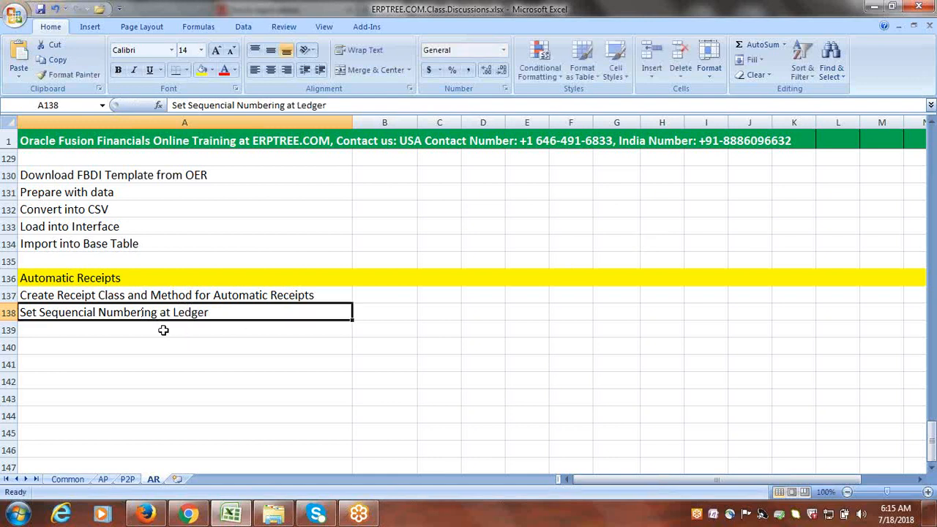
{"action": "double_click", "coordinate": [161, 319]}
{"action": "type", "text": "Option"}
{"action": "key", "text": "ctrl+s"}
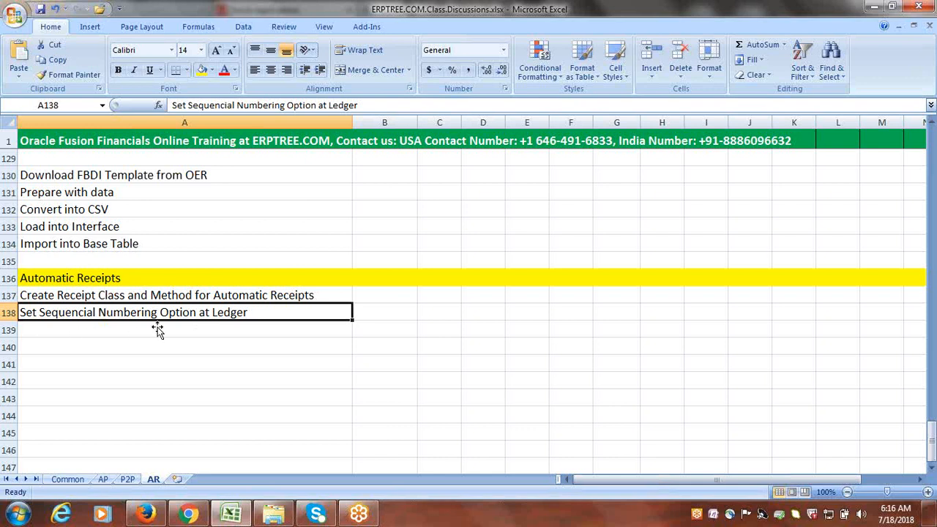
{"action": "double_click", "coordinate": [196, 312]}
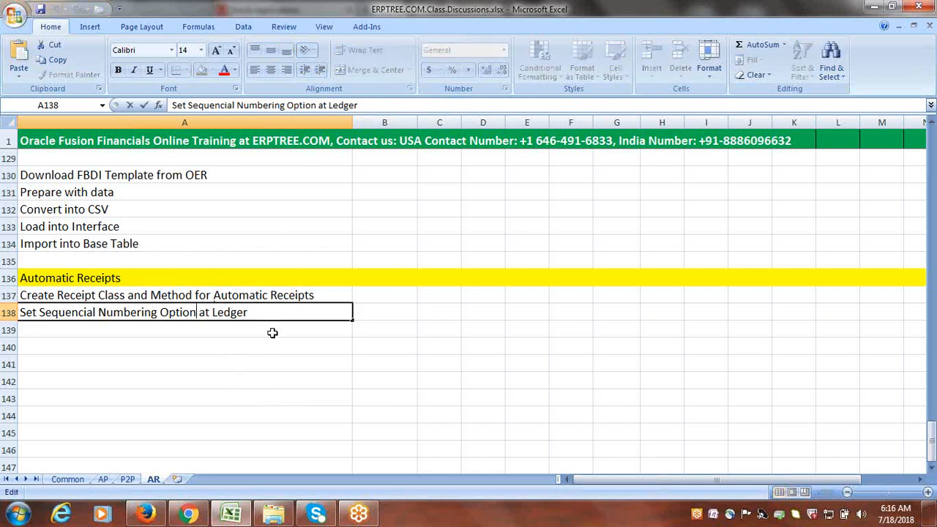
- Enter "Create Sequencial Numbering" in A139 as the third Automatic Receipts item
{"action": "left_click", "coordinate": [97, 330]}
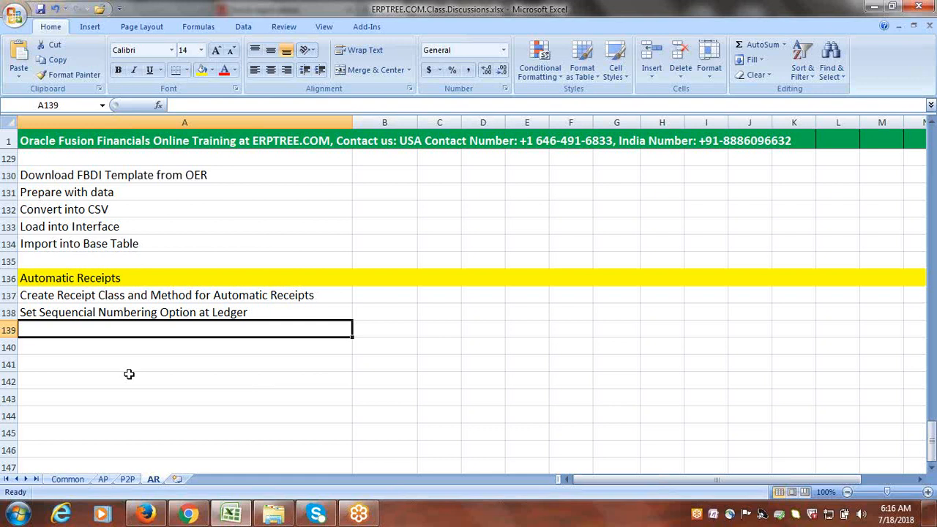
{"action": "type", "text": "Create"}
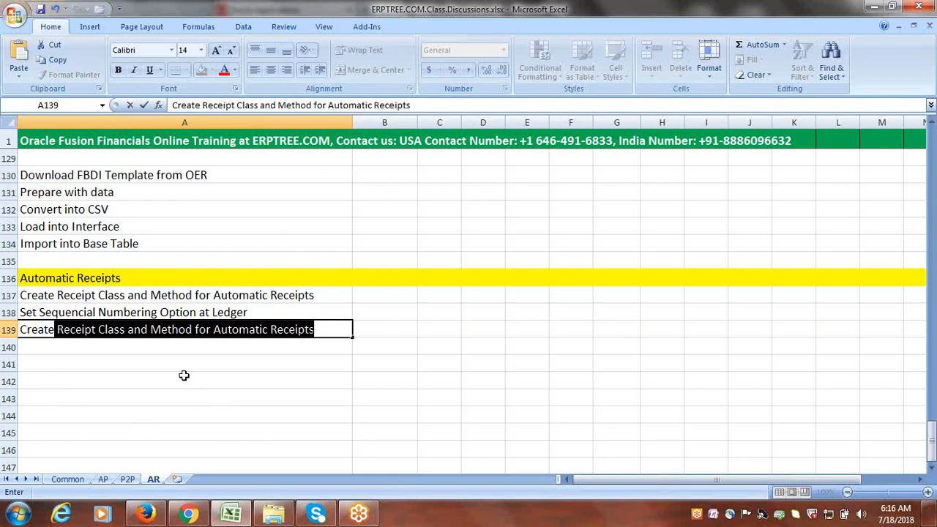
{"action": "type", "text": "S"}
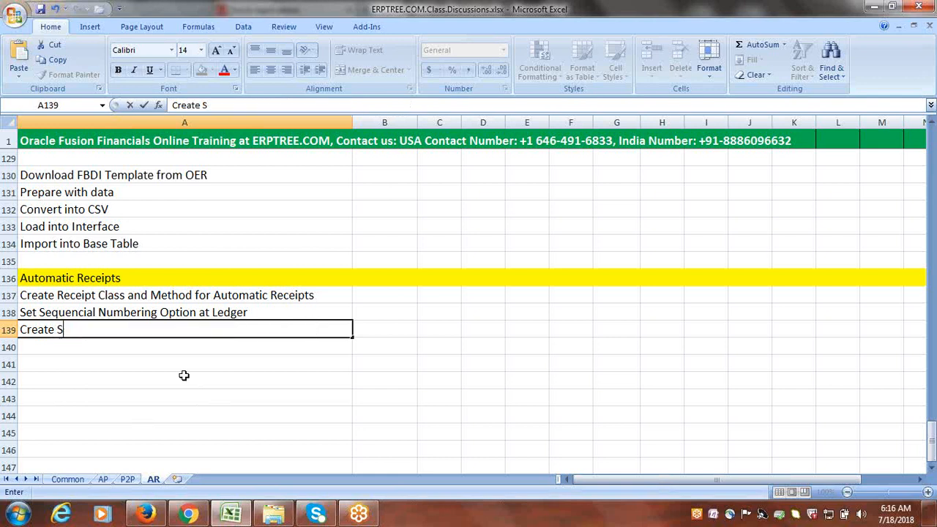
{"action": "type", "text": "equencing"}
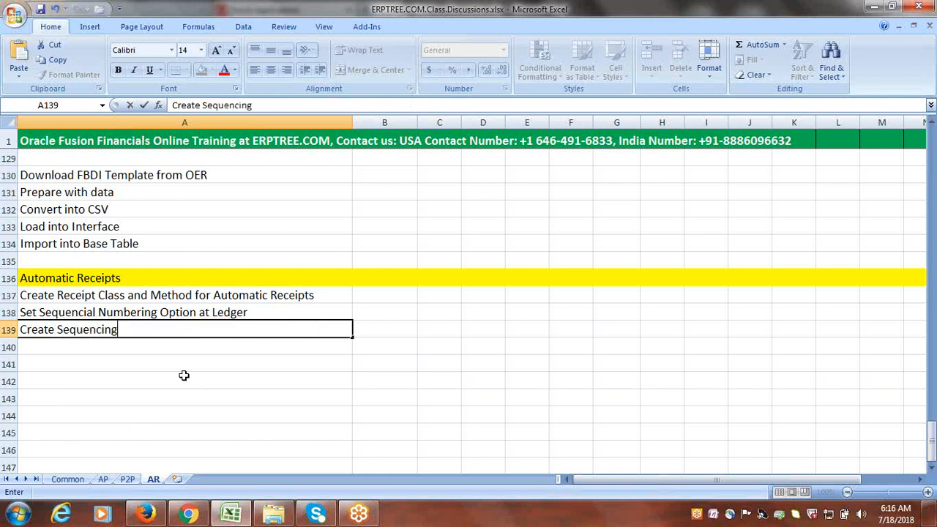
{"action": "key", "text": "BackSpace"}
{"action": "key", "text": "BackSpace"}
{"action": "key", "text": "BackSpace"}
{"action": "type", "text": "ial Numbering"}
{"action": "key", "text": "BackSpace"}
{"action": "key", "text": "BackSpace"}
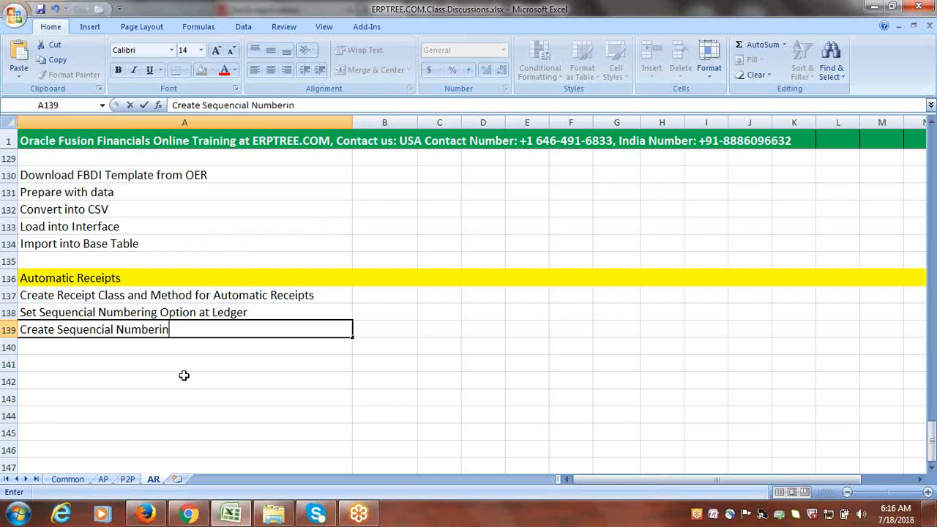
{"action": "type", "text": "ng"}
- Enter "Assign Receipt Method to Customer & Add Customer Bank Account Details" in A140
{"action": "left_click", "coordinate": [56, 349]}
{"action": "type", "text": "A"}
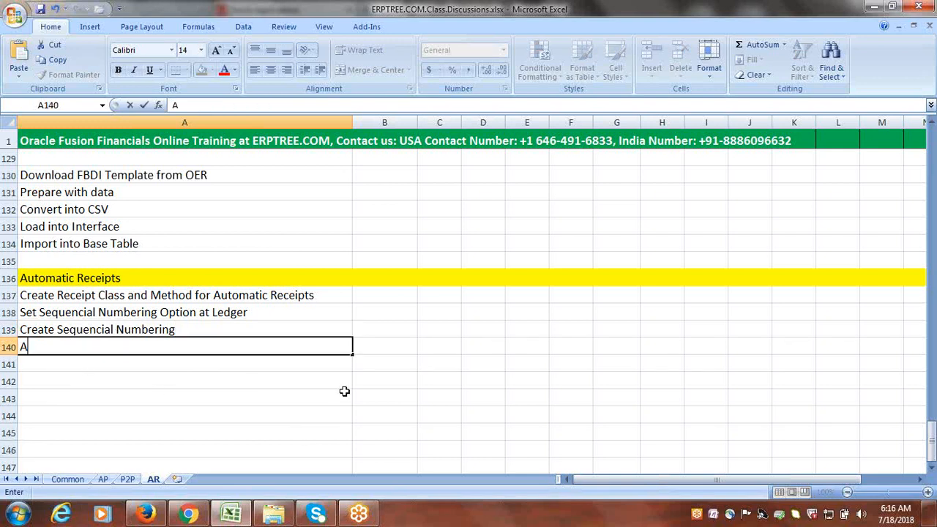
{"action": "type", "text": "ssign Receipt Met"}
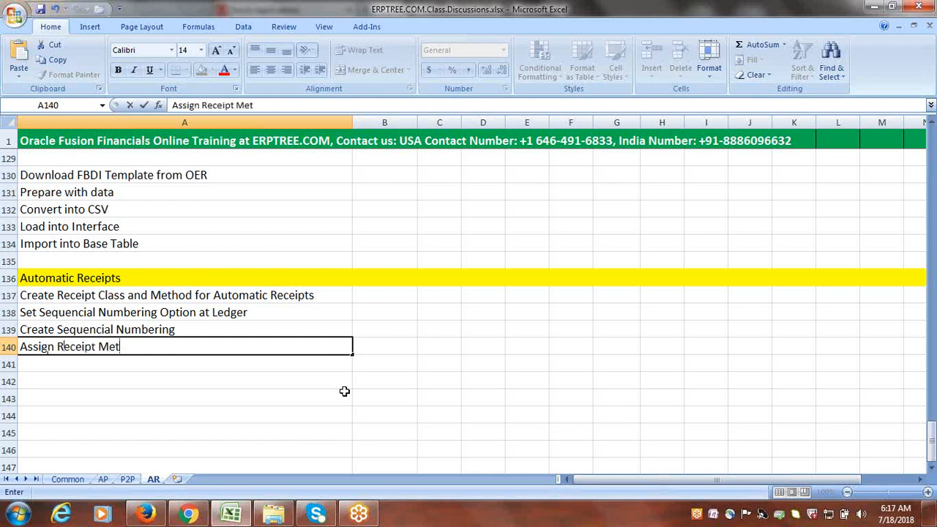
{"action": "type", "text": "hod to Customer "}
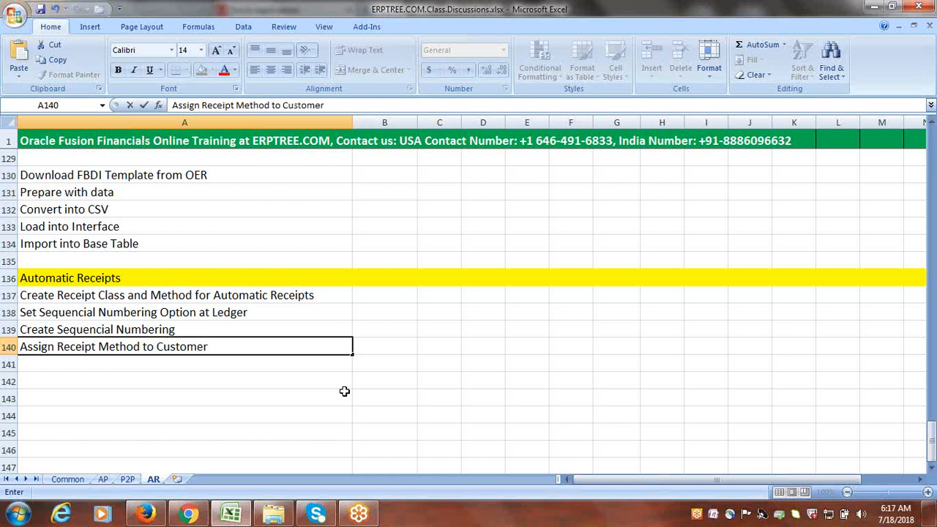
{"action": "type", "text": "& Add Customer Bank Account Details"}
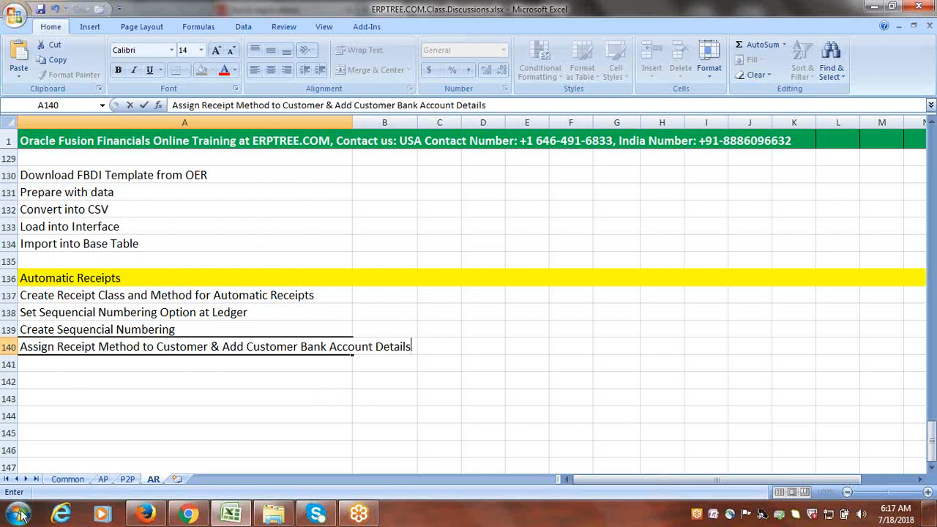
- Enter "Create Receipt Source for Automatic Receipts" in A141
{"action": "left_click", "coordinate": [67, 365]}
{"action": "type", "text": "Create Receipt Source"}
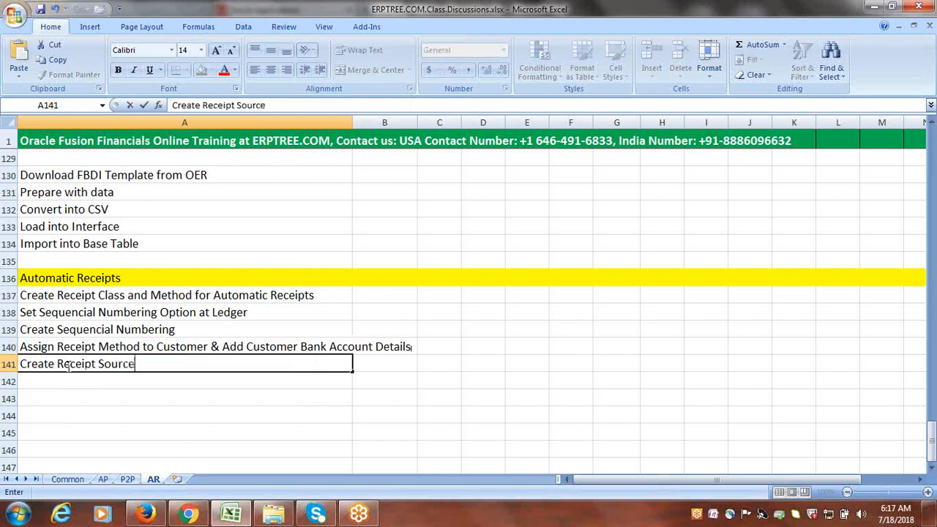
{"action": "type", "text": " for Automatic Receipts"}
{"action": "key", "text": "Return"}
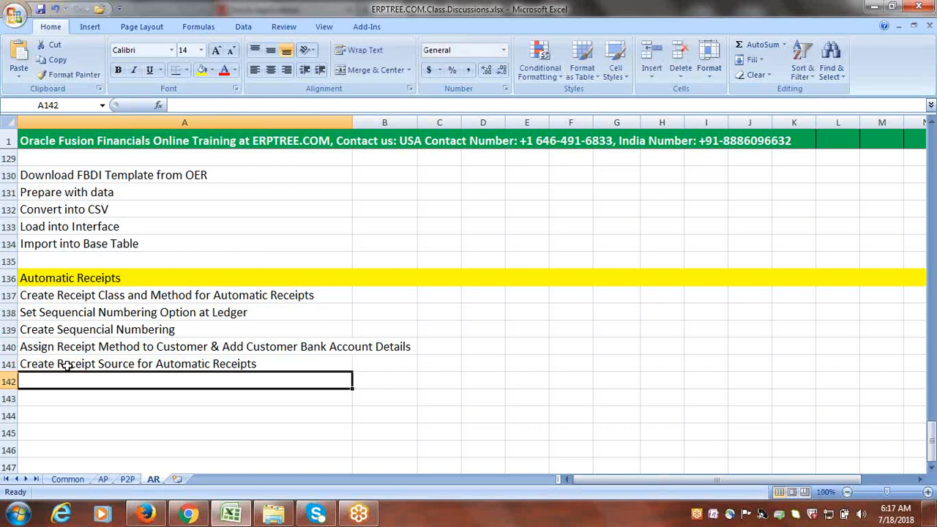
{"action": "left_click", "coordinate": [66, 296]}
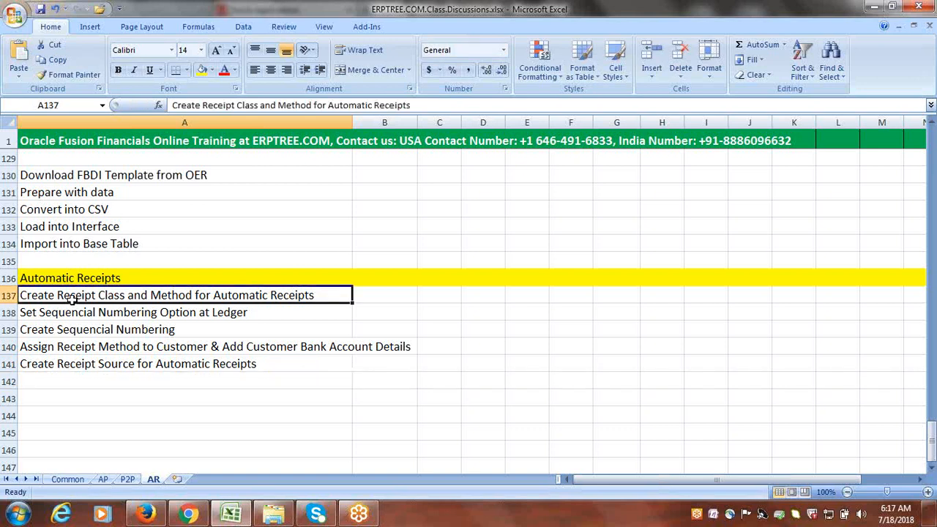
{"action": "left_click", "coordinate": [47, 329]}
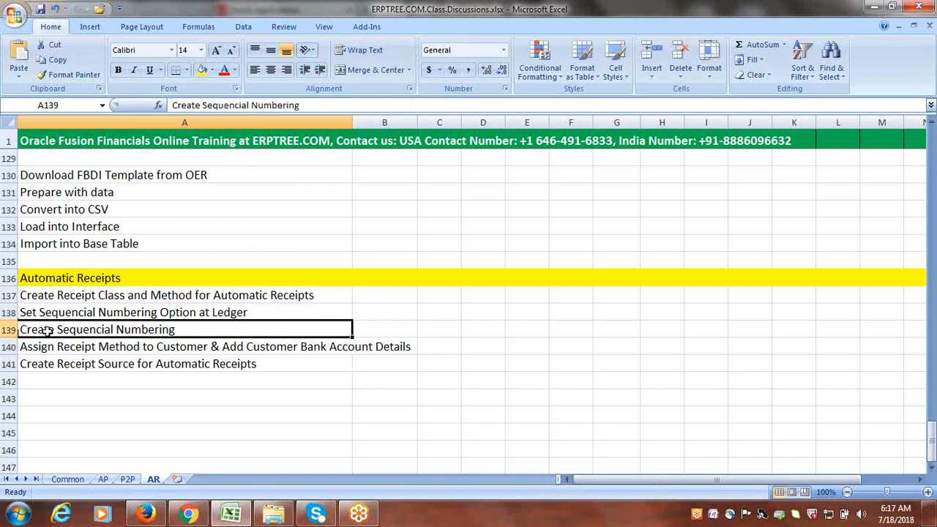
{"action": "left_click", "coordinate": [63, 350]}
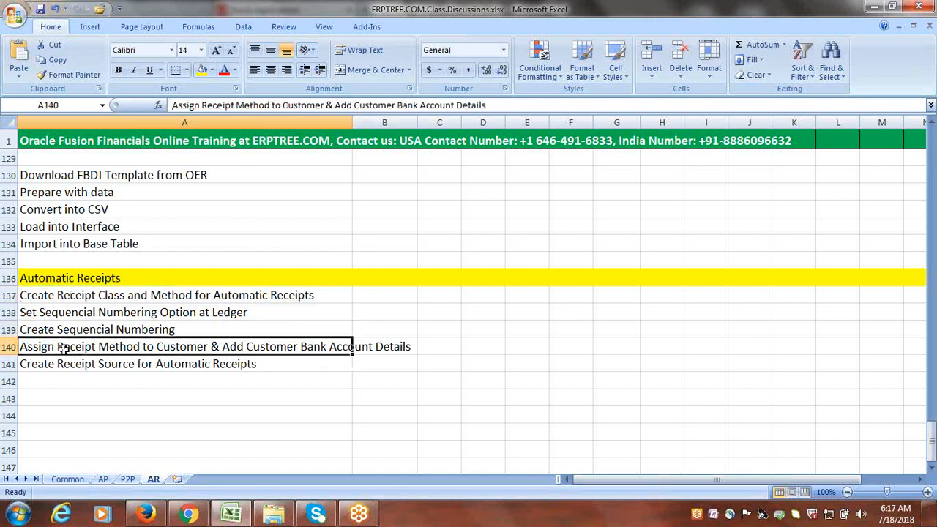
{"action": "left_click", "coordinate": [83, 366]}
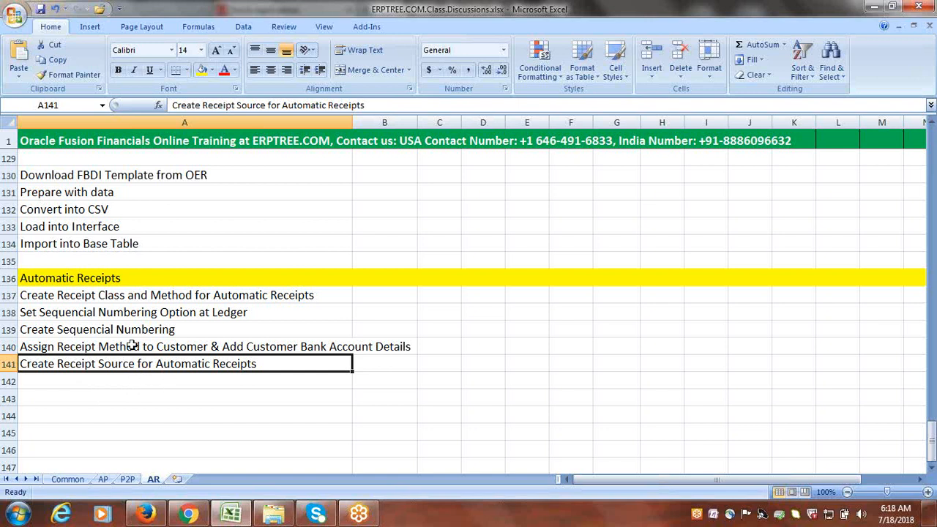
{"action": "left_click", "coordinate": [118, 314]}
- Enter "Add Business Unit to Internal Payees List" in A142 and save the workbook
{"action": "left_click", "coordinate": [110, 382]}
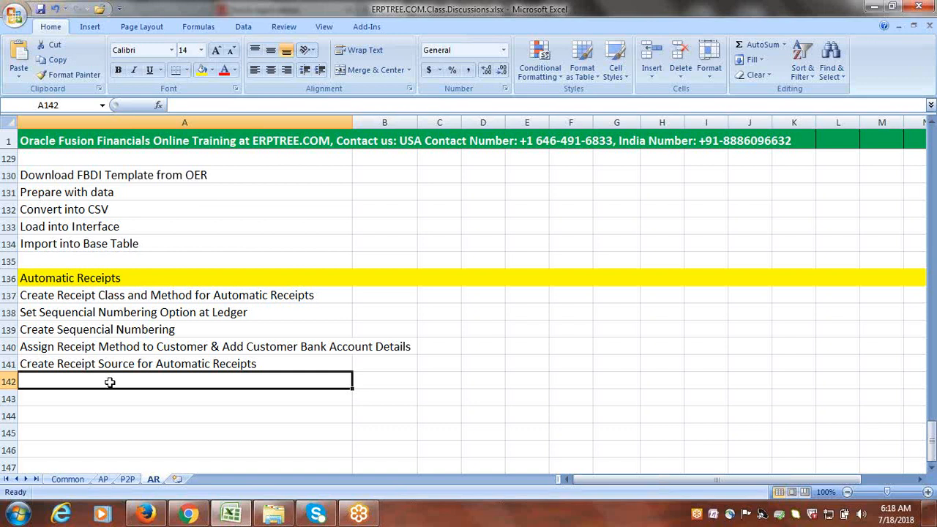
{"action": "type", "text": "Add Business Unit to Inter"}
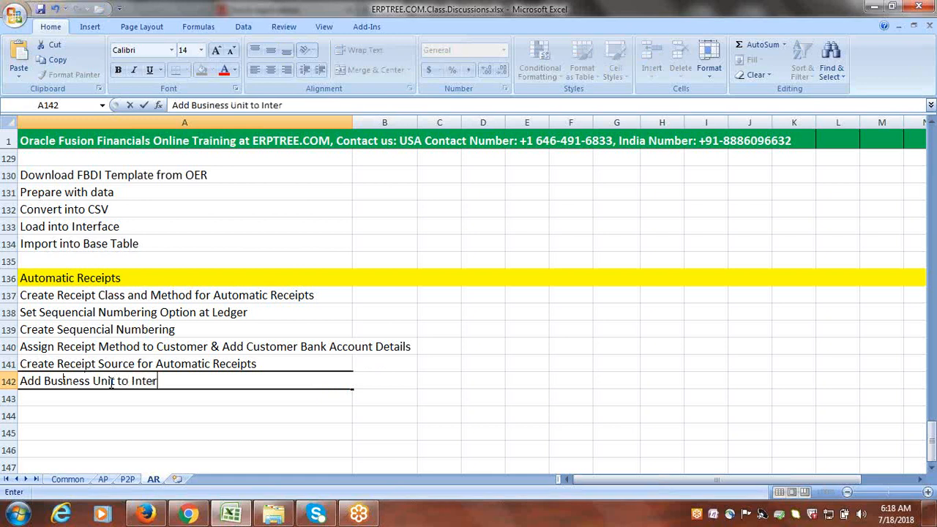
{"action": "type", "text": "nal Paye"}
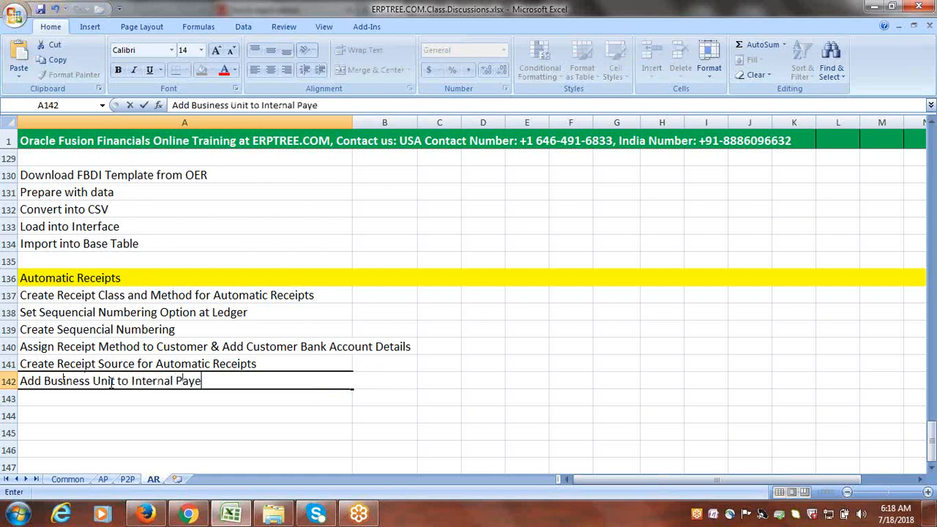
{"action": "type", "text": "es List"}
{"action": "key", "text": "ctrl+s"}
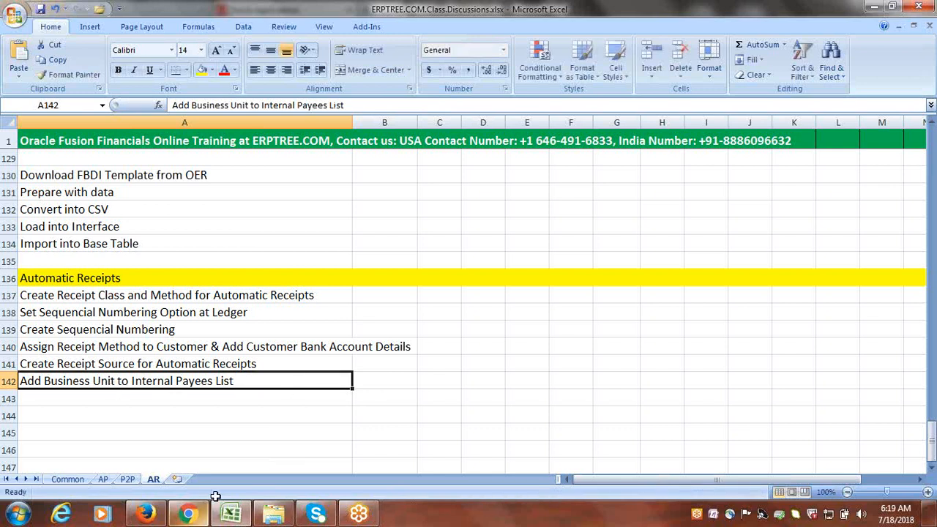
- Enter "2/3 Transaction" in A144 and "Create Receipts Automatically" in A145, and save the workbook
{"action": "left_click", "coordinate": [414, 382]}
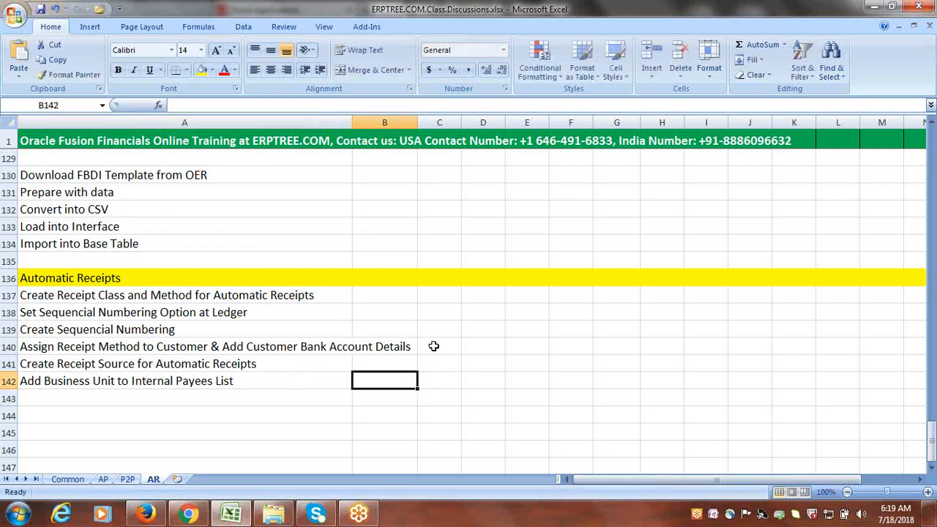
{"action": "scroll", "coordinate": [433, 346], "scroll_direction": "down", "scroll_amount": 1}
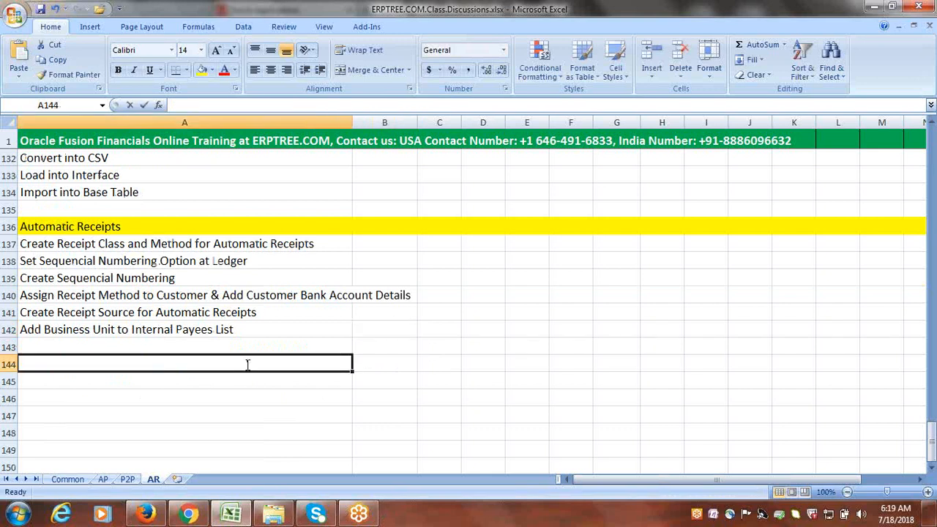
{"action": "type", "text": "2/3 Transaction"}
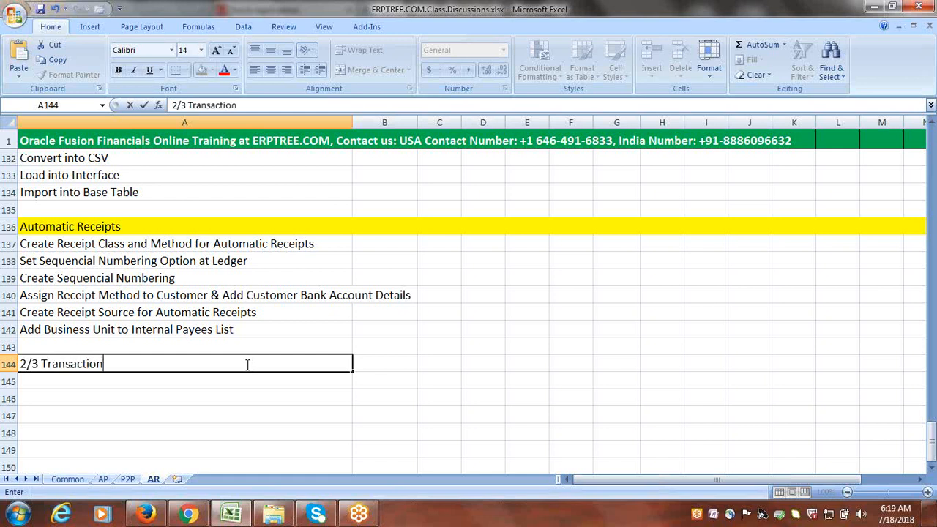
{"action": "key", "text": "Return"}
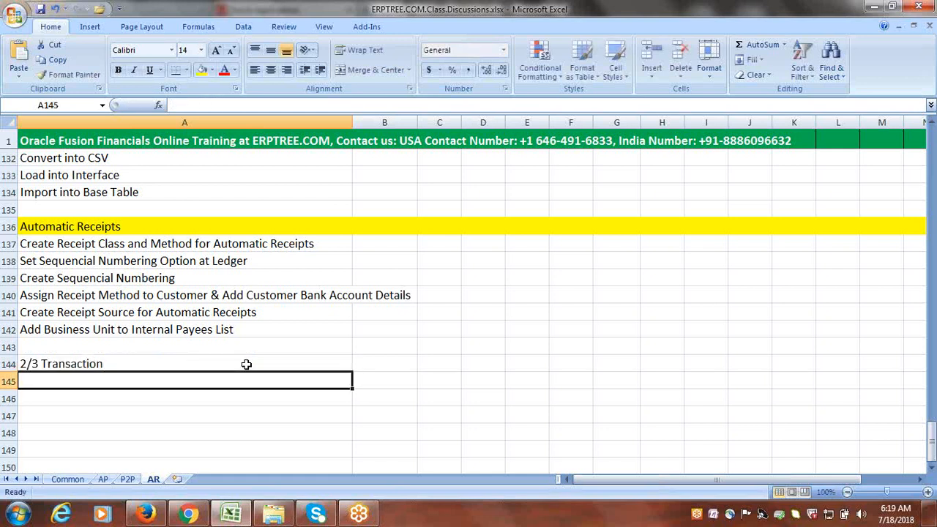
{"action": "type", "text": "Create"}
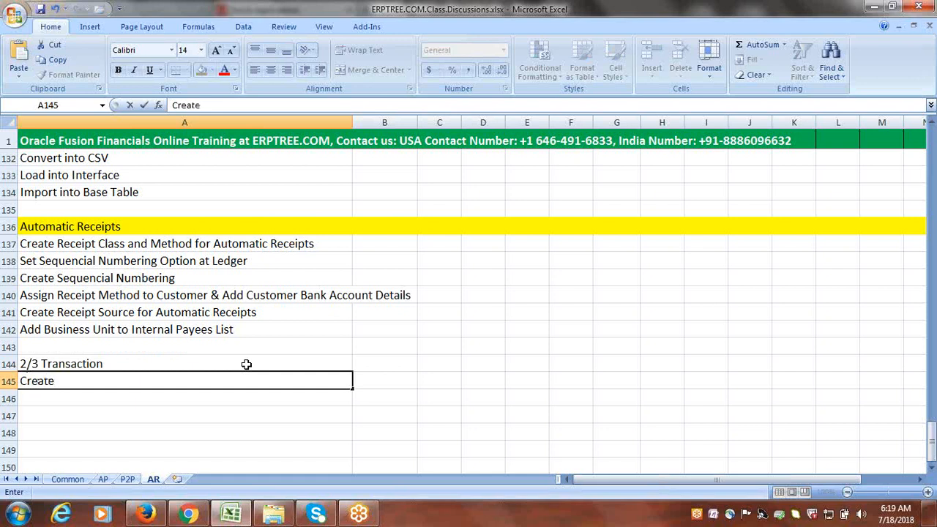
{"action": "type", "text": " Receipts Automatically"}
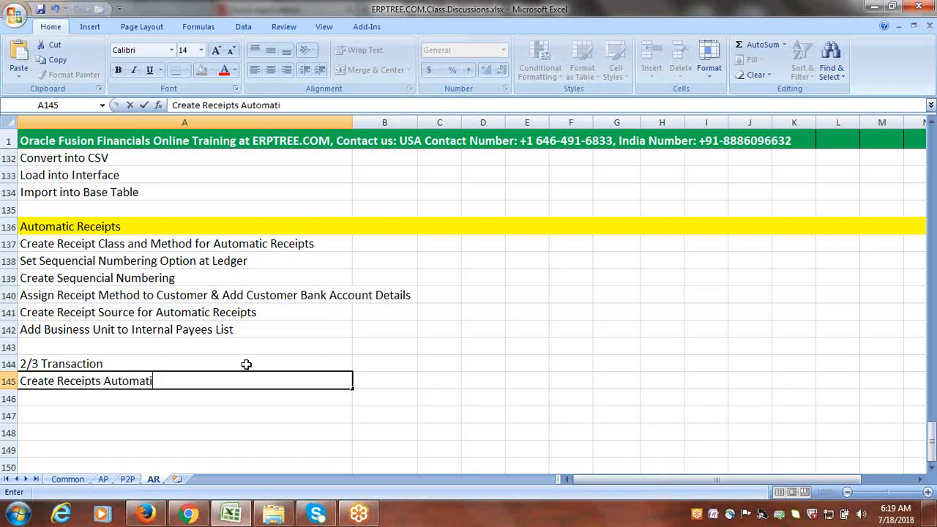
{"action": "key", "text": "Return"}
{"action": "key", "text": "ctrl+s"}
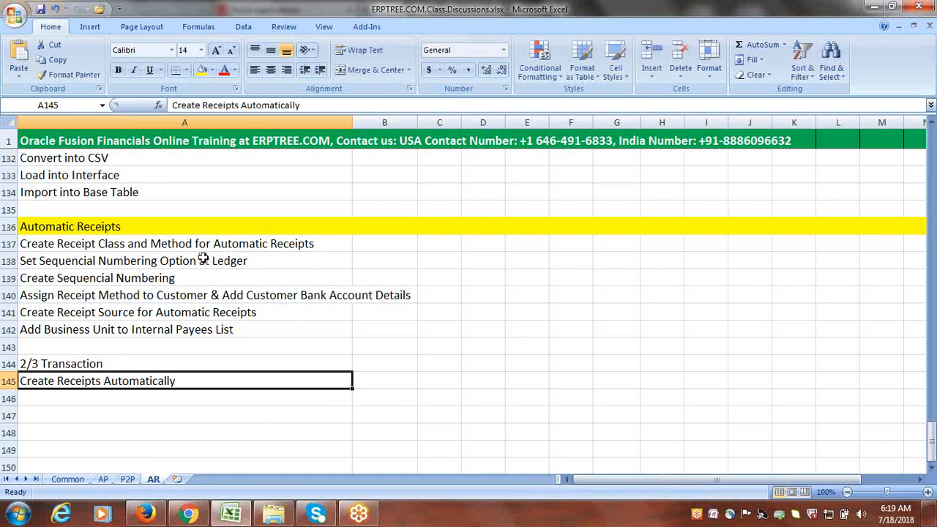
- Switch to Oracle Fusion in Firefox and open the Cloudinc Implementation Project from the Setup and Maintenance implementation projects overview
{"action": "left_click", "coordinate": [150, 516]}
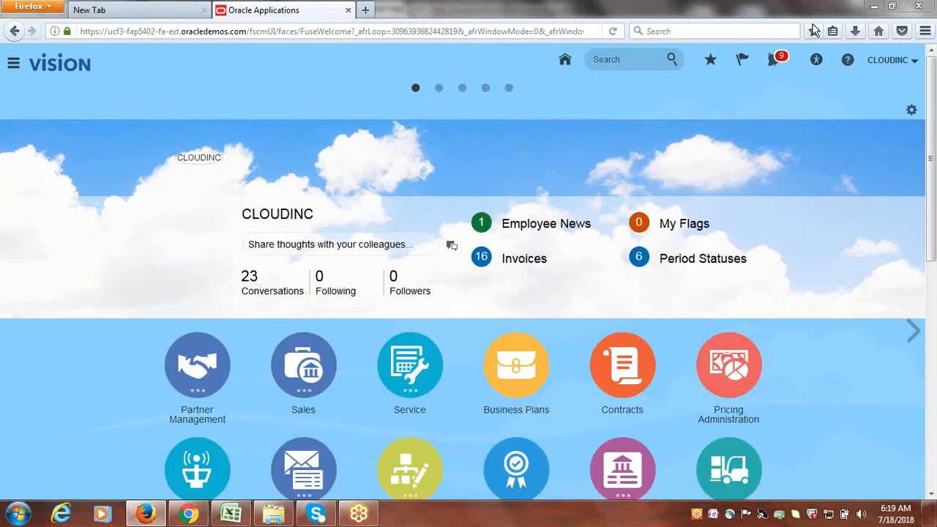
{"action": "left_click", "coordinate": [890, 61]}
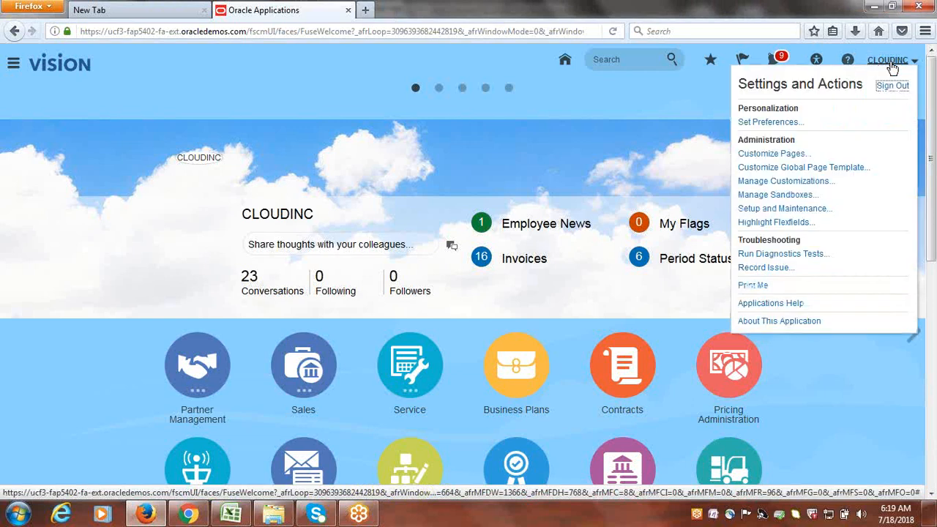
{"action": "left_click", "coordinate": [812, 209]}
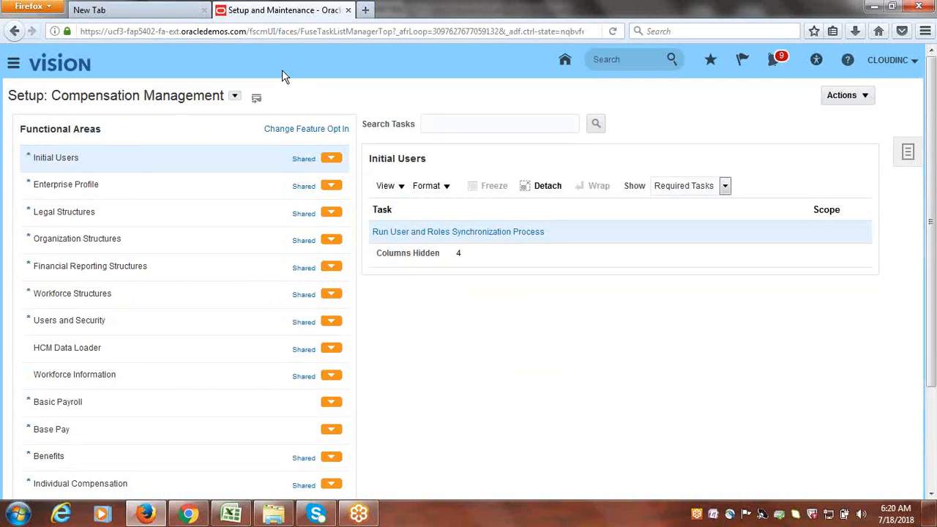
{"action": "left_click", "coordinate": [910, 149]}
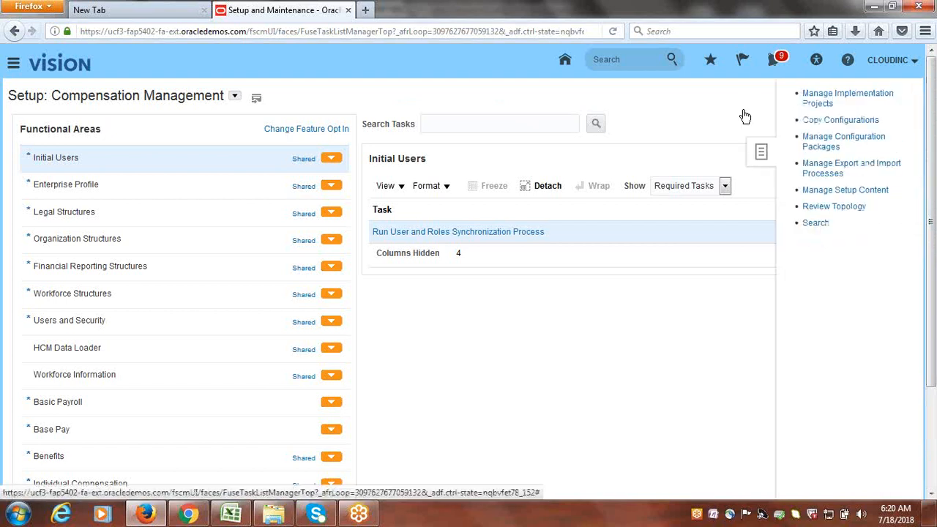
{"action": "left_click", "coordinate": [842, 103]}
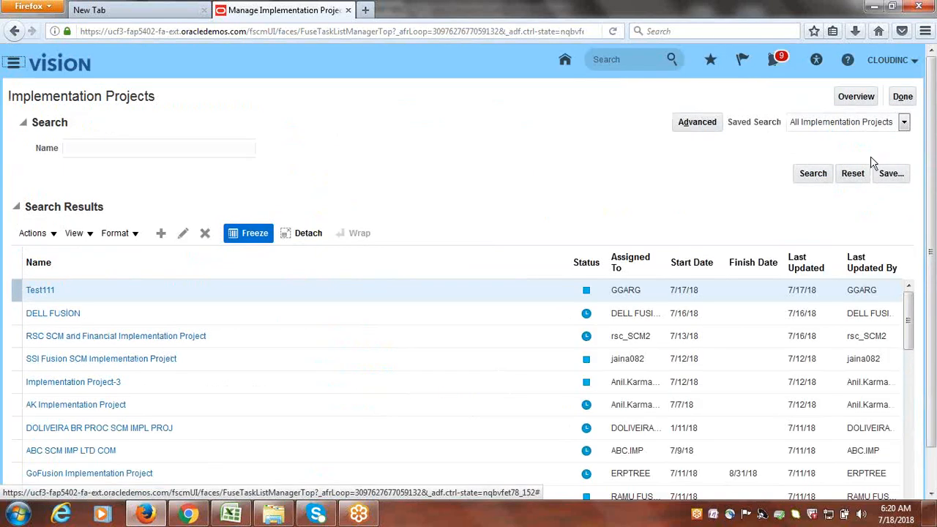
{"action": "left_click", "coordinate": [855, 97]}
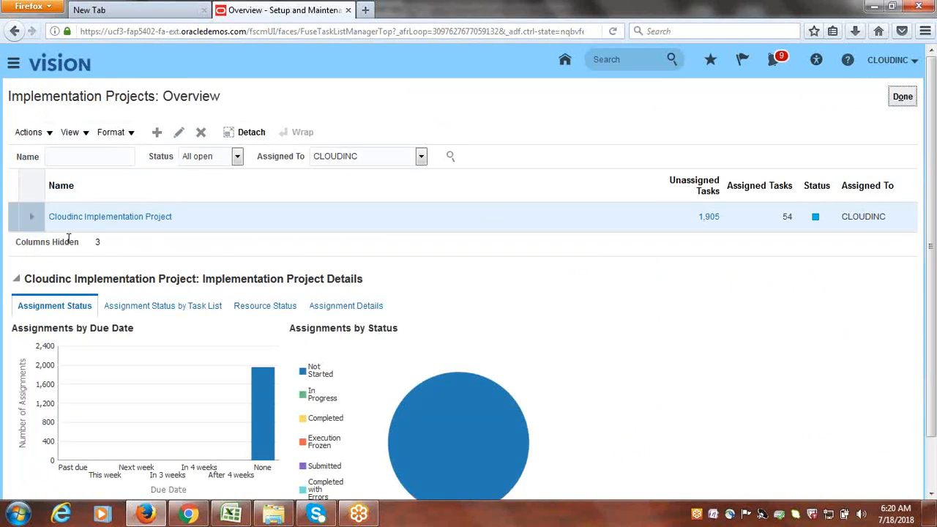
{"action": "left_click", "coordinate": [112, 220]}
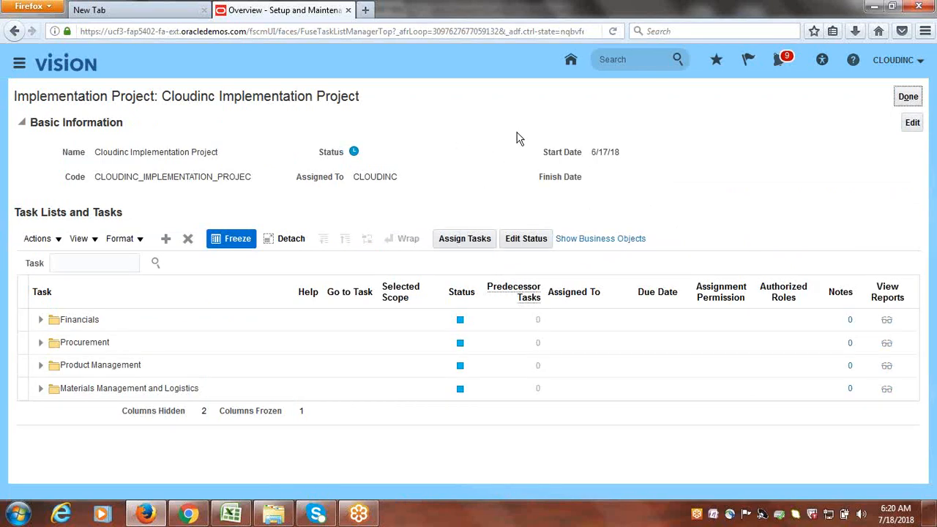
- Search the project's tasks for "Receipt Classes" and open the Manage Receipt Classes and Methods task
{"action": "left_click", "coordinate": [75, 264]}
{"action": "key", "text": "alt+Tab"}
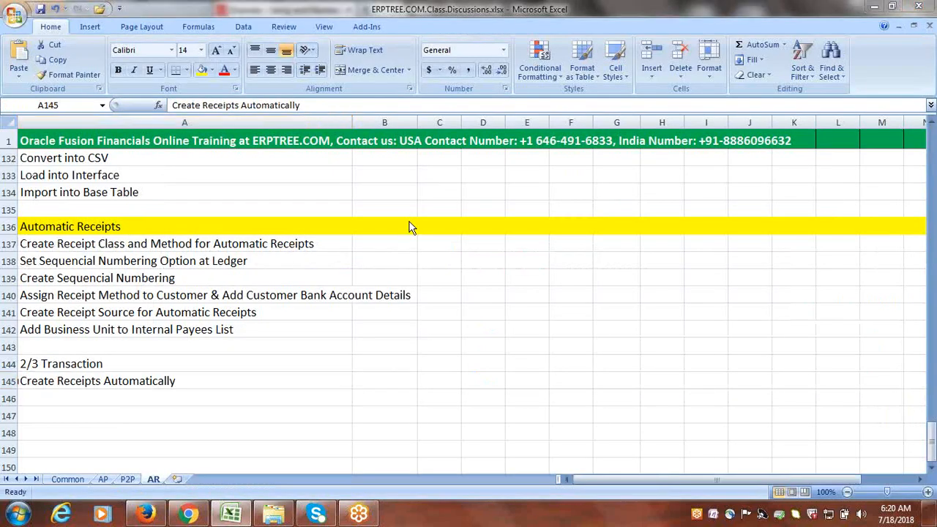
{"action": "key", "text": "alt+Tab"}
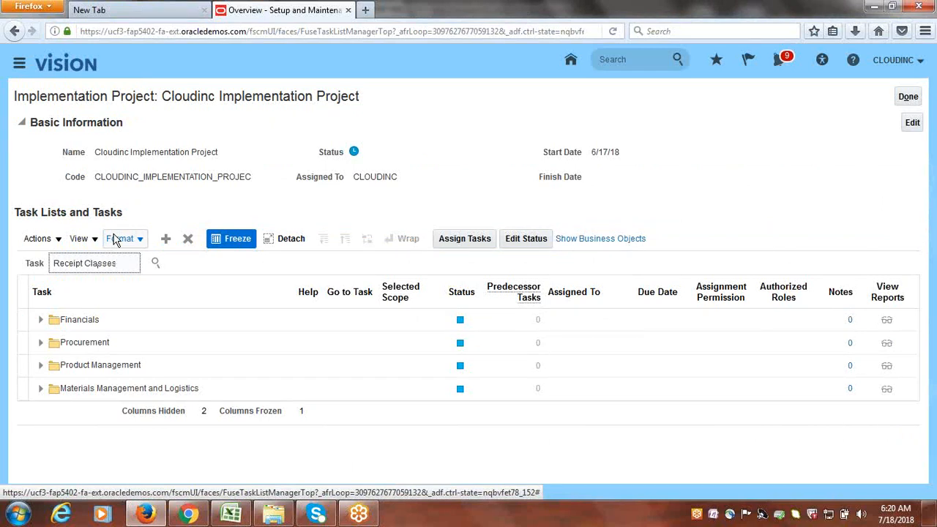
{"action": "key", "text": "Return"}
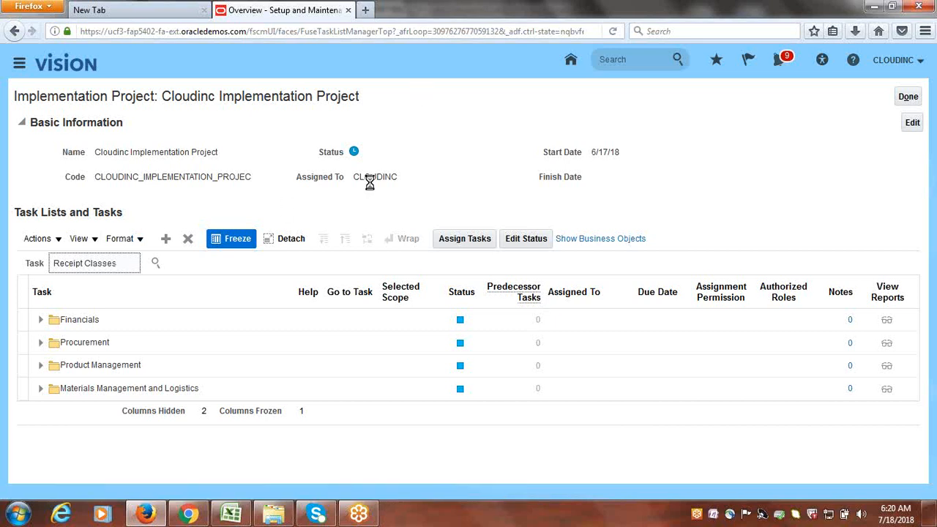
{"action": "left_click", "coordinate": [88, 312]}
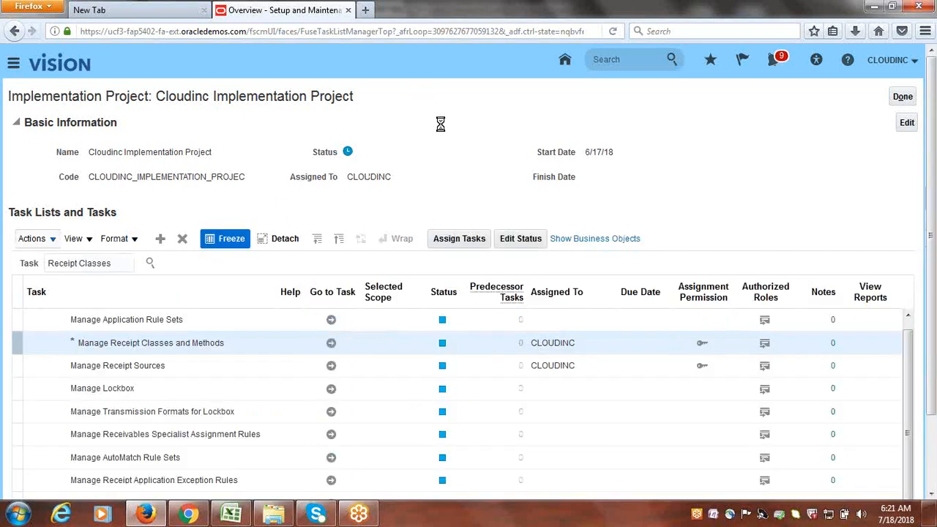
{"action": "left_click", "coordinate": [331, 354]}
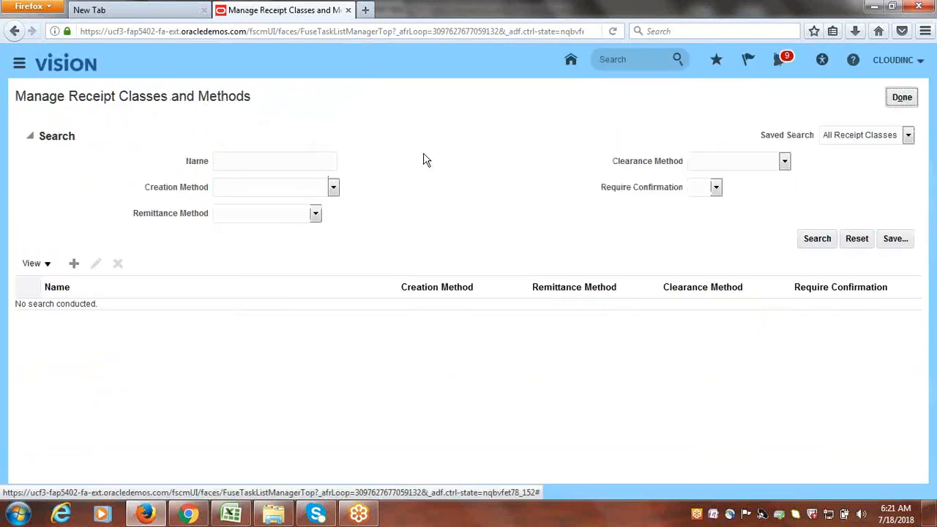
- Start a new receipt class named "Cloudinc Automatic" with creation method Automatic and confirmation required
{"action": "left_click", "coordinate": [74, 263]}
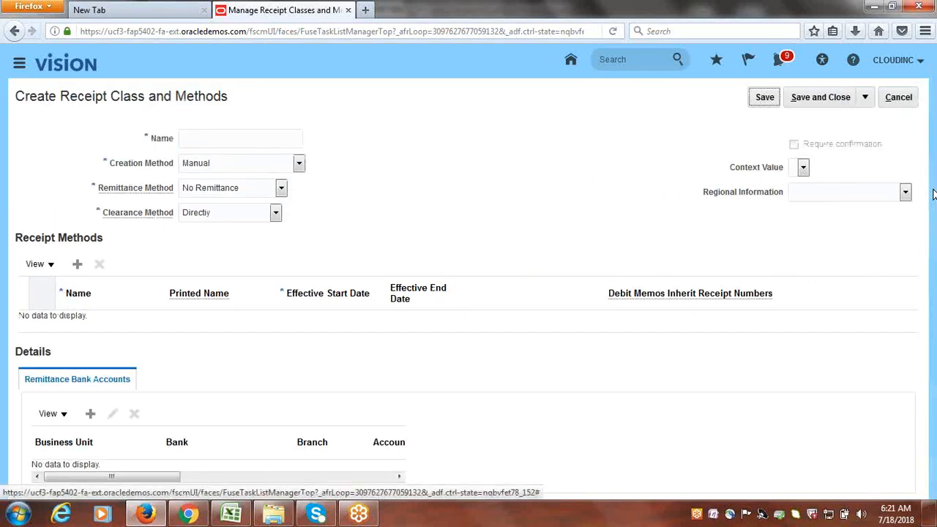
{"action": "left_click", "coordinate": [225, 136]}
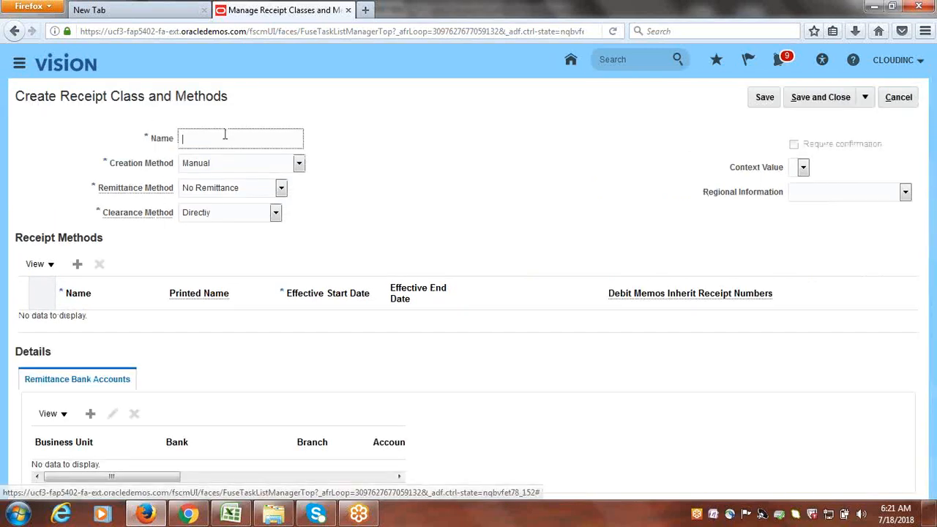
{"action": "type", "text": "Cloudinc Automatic"}
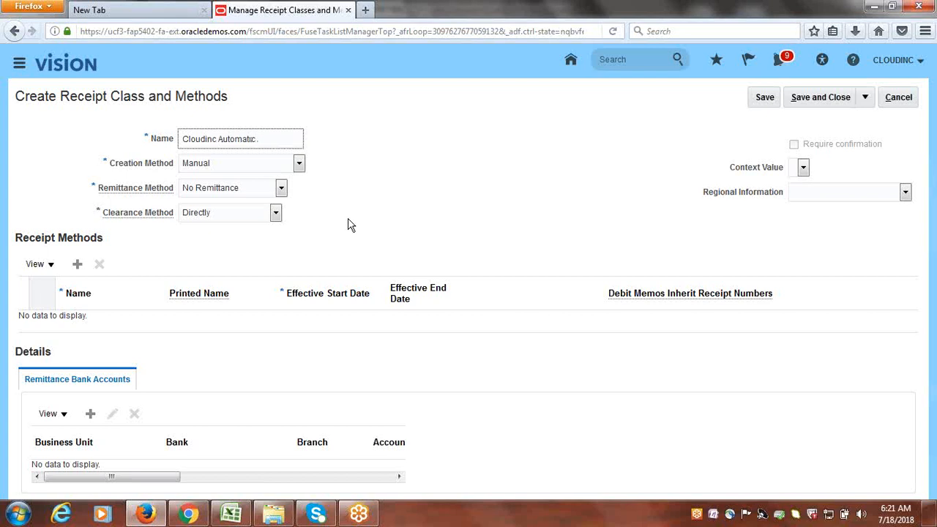
{"action": "left_click", "coordinate": [298, 163]}
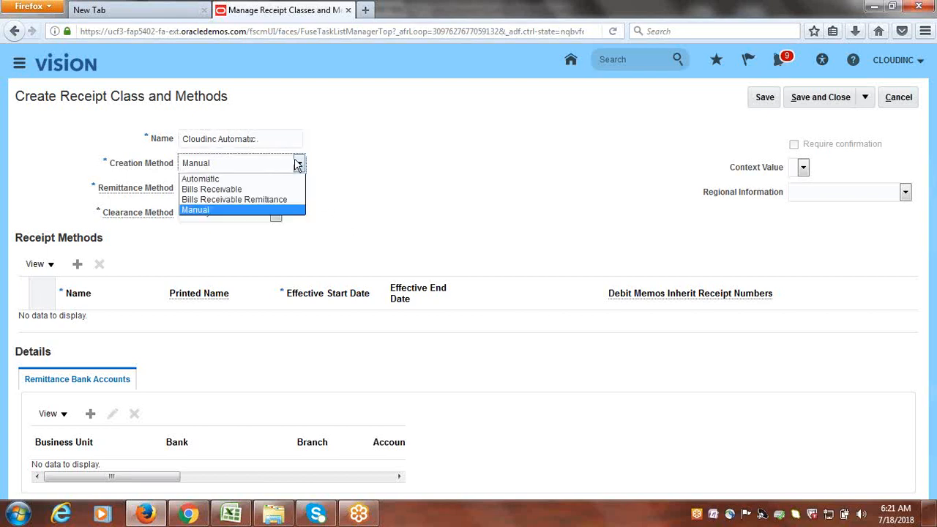
{"action": "left_click", "coordinate": [241, 179]}
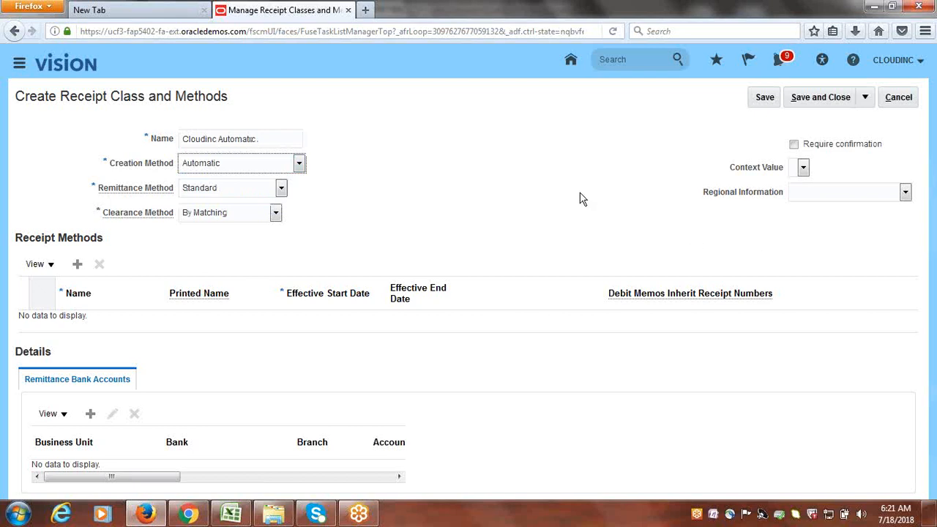
{"action": "left_click", "coordinate": [794, 145]}
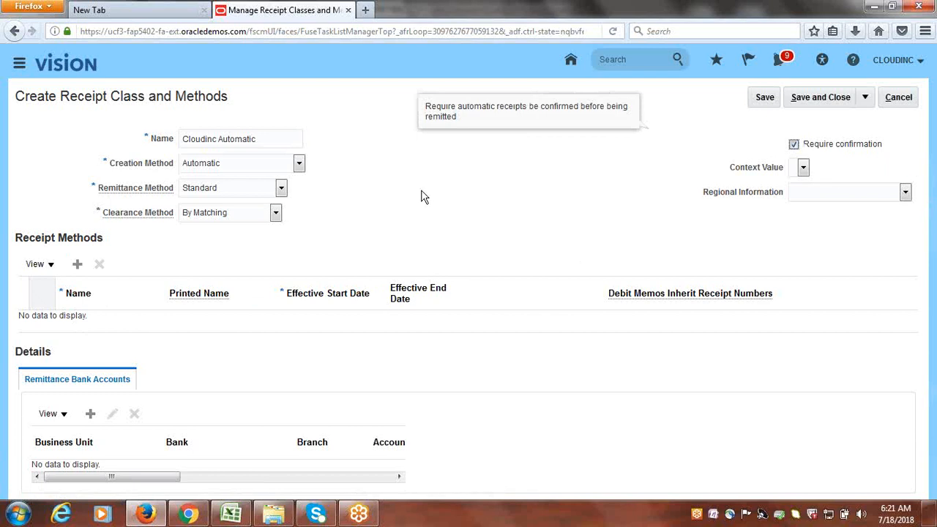
- Add a receipt method named "Cloudinc Bank Transfer" to the receipt class, dismissing the crash dialog
{"action": "left_click", "coordinate": [78, 264]}
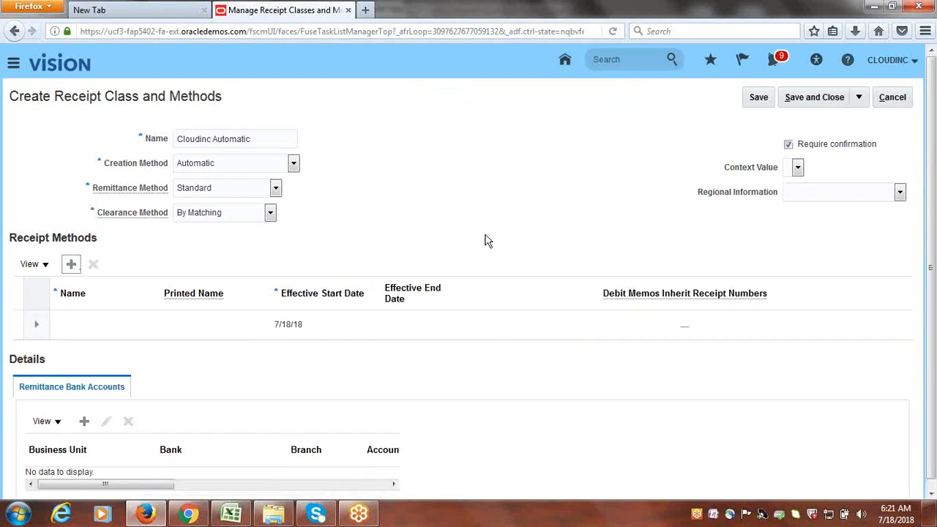
{"action": "left_click", "coordinate": [79, 323]}
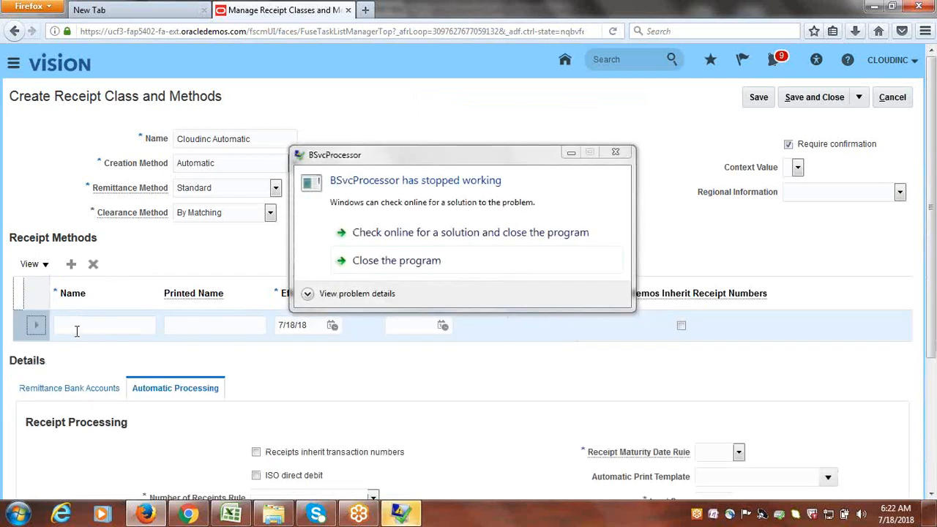
{"action": "left_click", "coordinate": [623, 158]}
{"action": "left_click", "coordinate": [91, 326]}
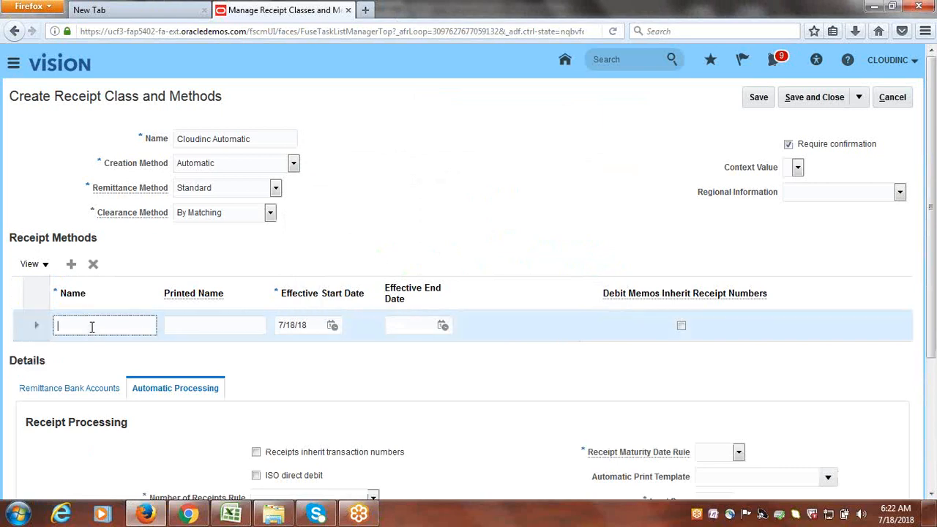
{"action": "type", "text": "Cloudinc Bank Transfer"}
{"action": "key", "text": "Tab"}
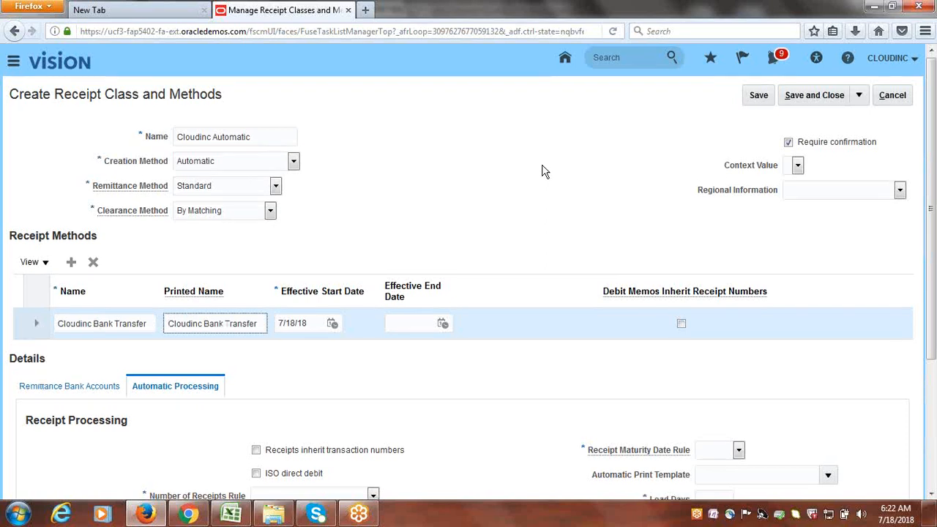
- Let the method's receipts inherit transaction numbers and set the Number of Receipts Rule to One per Invoice
{"action": "scroll", "coordinate": [543, 219], "scroll_direction": "down", "scroll_amount": 5}
{"action": "scroll", "coordinate": [528, 203], "scroll_direction": "up", "scroll_amount": 4}
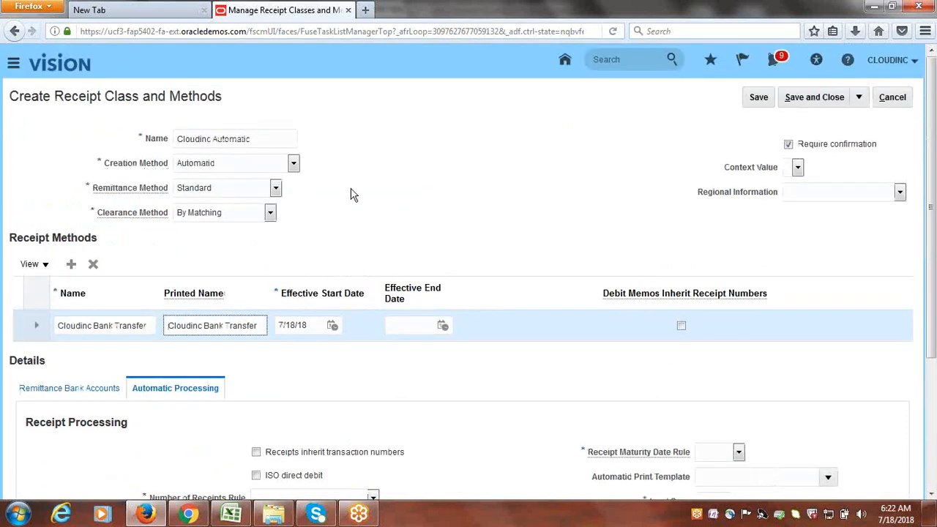
{"action": "scroll", "coordinate": [514, 243], "scroll_direction": "down", "scroll_amount": 4}
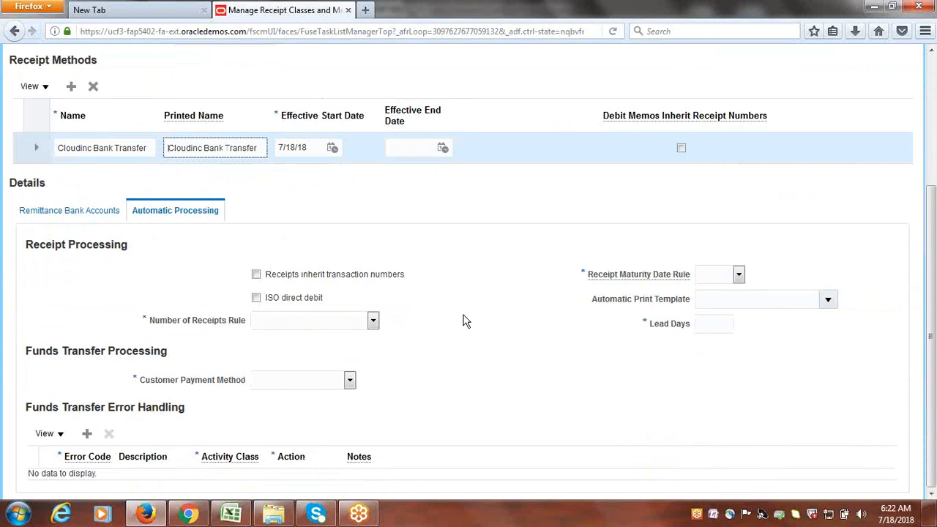
{"action": "scroll", "coordinate": [462, 320], "scroll_direction": "up", "scroll_amount": 2}
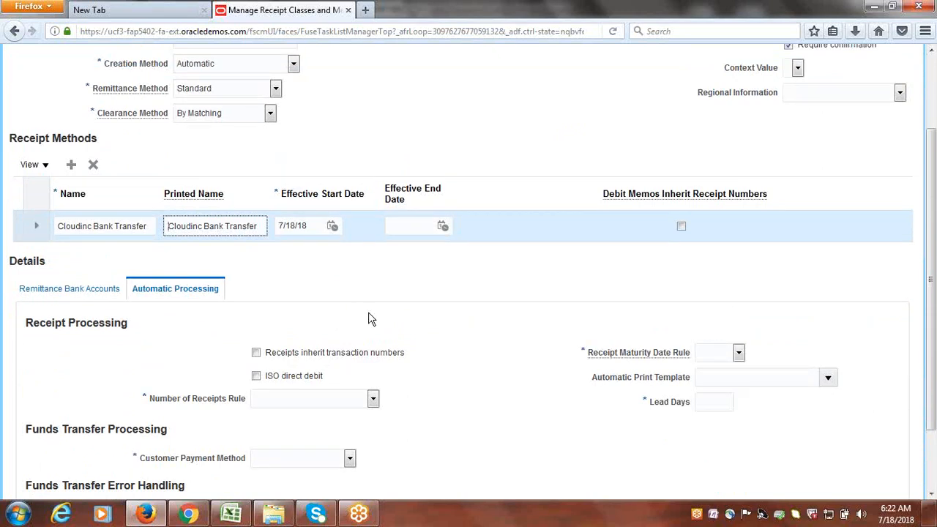
{"action": "scroll", "coordinate": [308, 315], "scroll_direction": "down", "scroll_amount": 2}
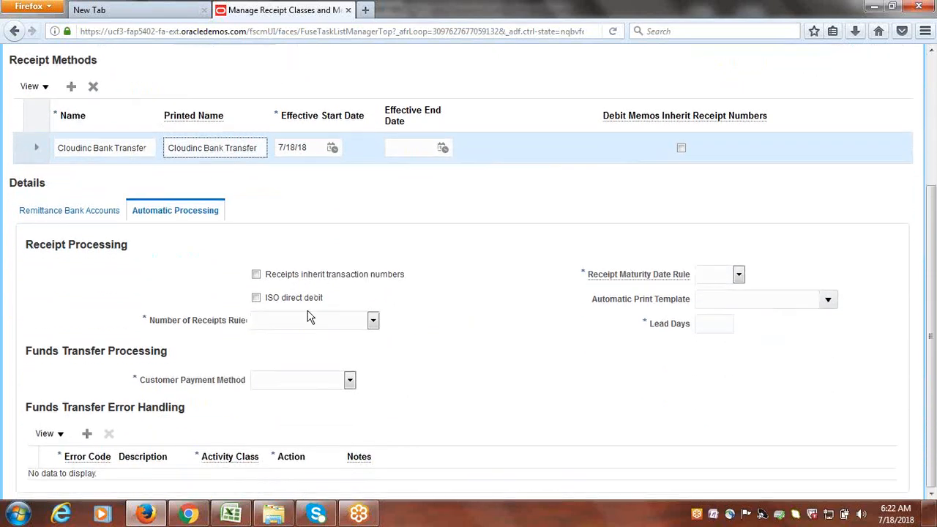
{"action": "left_click", "coordinate": [257, 278]}
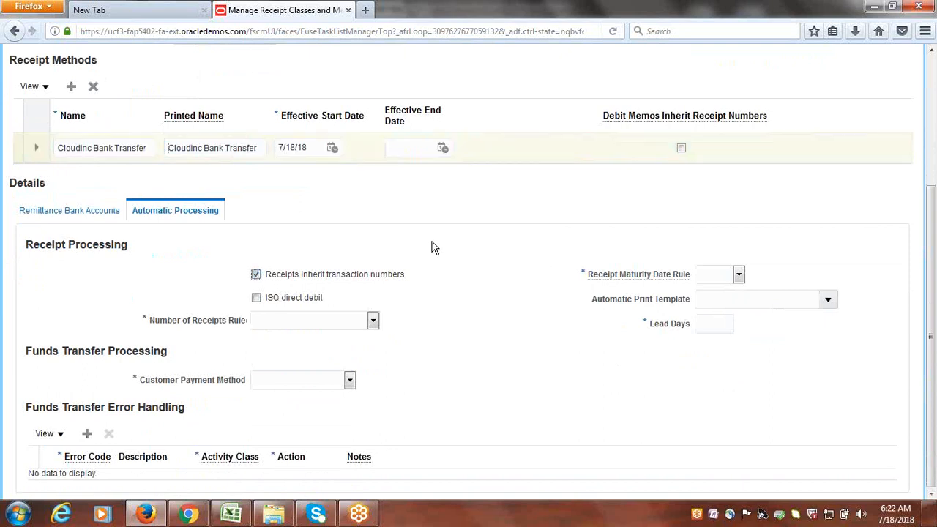
{"action": "left_click", "coordinate": [373, 324]}
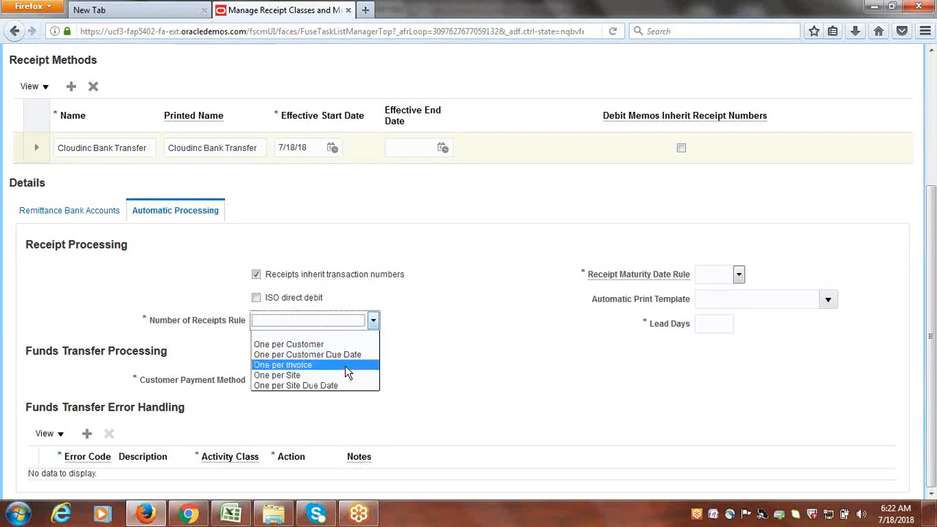
{"action": "left_click", "coordinate": [306, 366]}
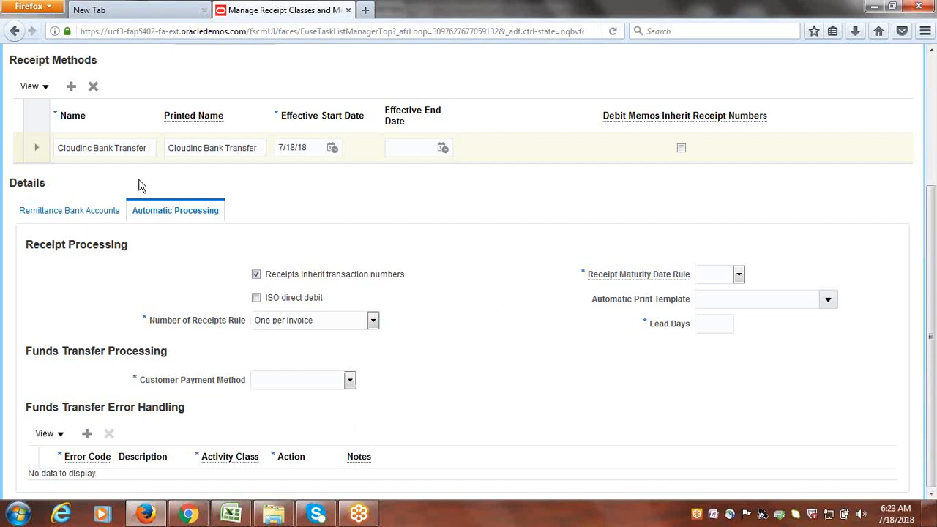
- Set the Customer Payment Method to Bank Account Transfer, the Receipt Maturity Date Rule to Earliest and Lead Days to 0
{"action": "left_click", "coordinate": [350, 380]}
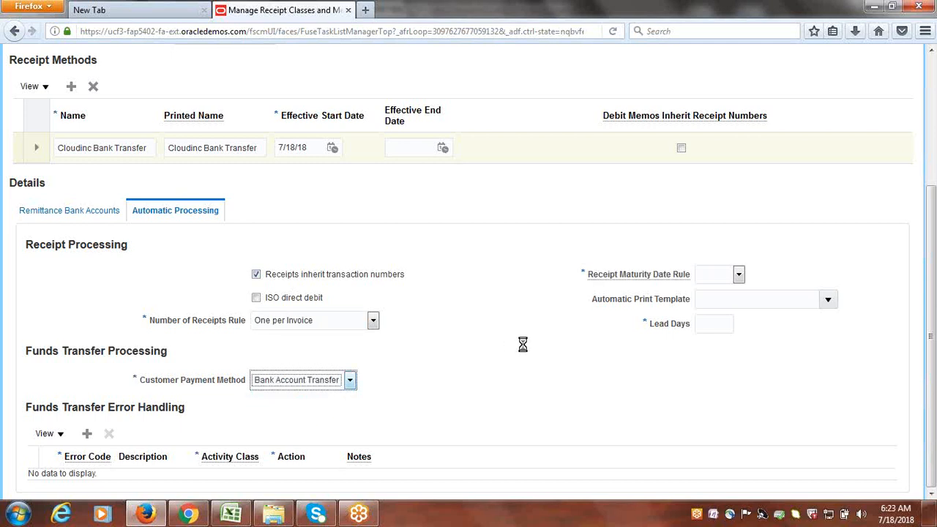
{"action": "left_click", "coordinate": [739, 275]}
{"action": "left_click", "coordinate": [732, 298]}
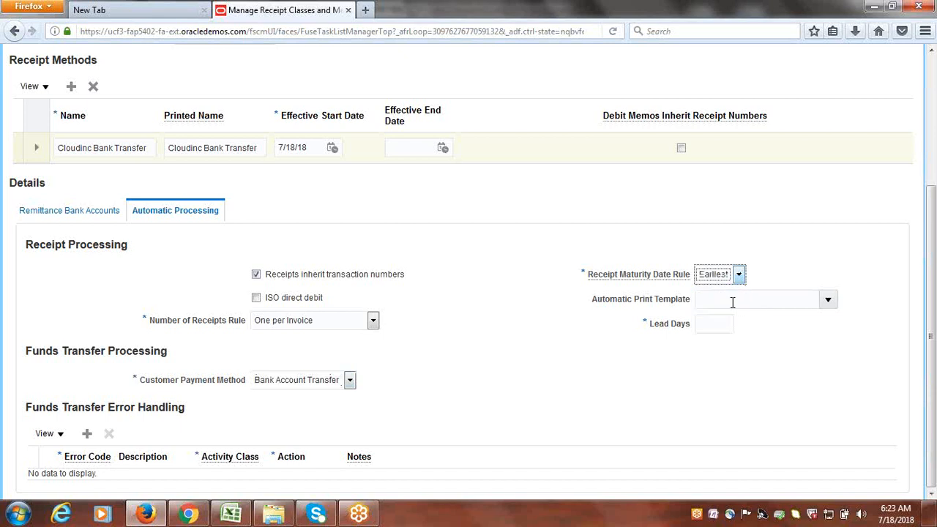
{"action": "left_click", "coordinate": [713, 326]}
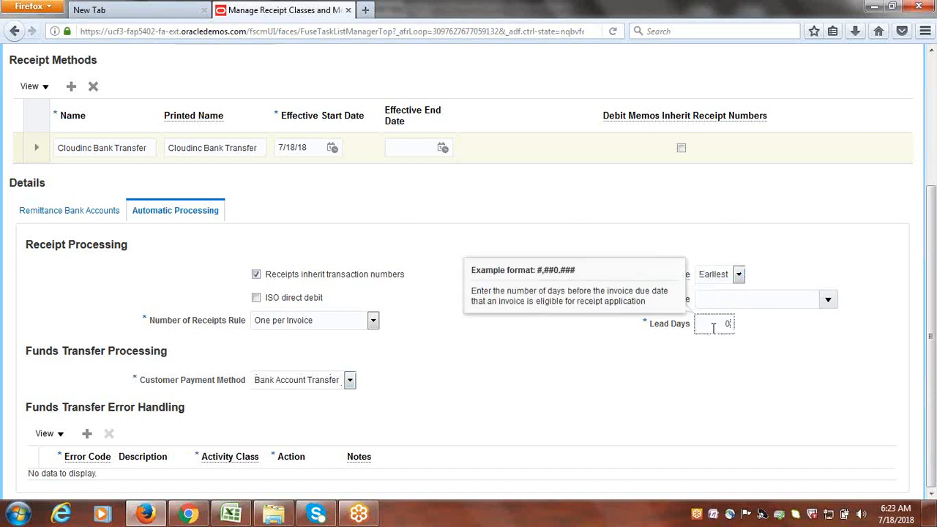
{"action": "left_click", "coordinate": [539, 382]}
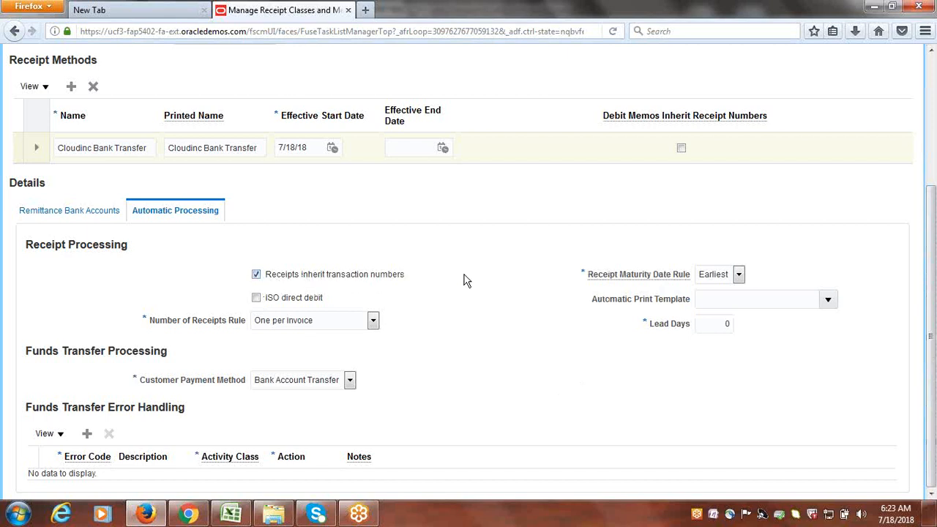
- Switch to the Excel class notes and review the sequential numbering steps in A138 and A139
{"action": "left_click", "coordinate": [244, 518]}
{"action": "left_click", "coordinate": [91, 277]}
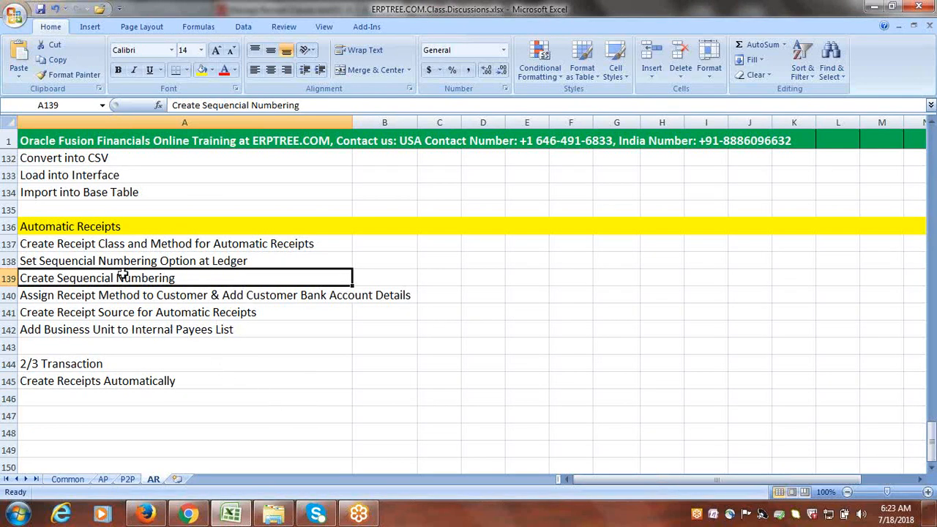
{"action": "left_click", "coordinate": [100, 259]}
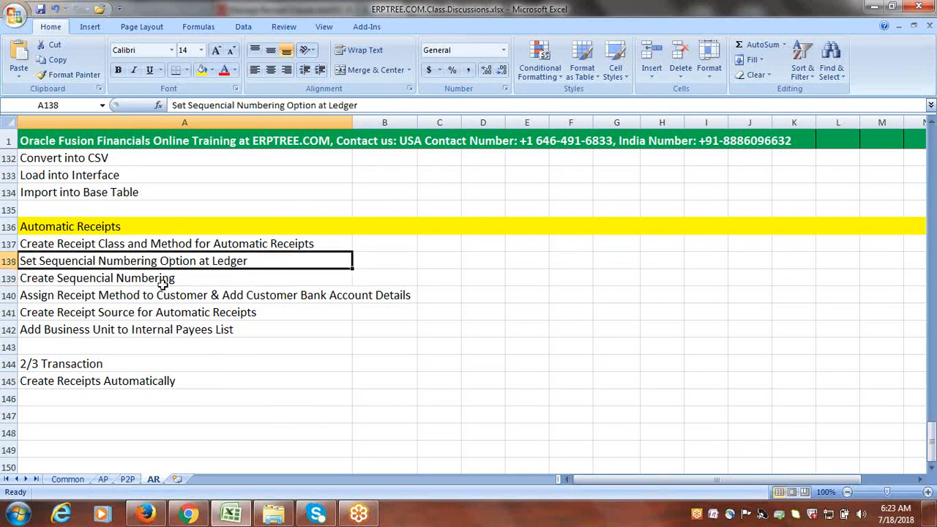
- Switch from the class notes back to Oracle Fusion and start a new remittance bank account for the Cloudinc Bank Transfer receipt method
{"action": "left_click", "coordinate": [142, 275]}
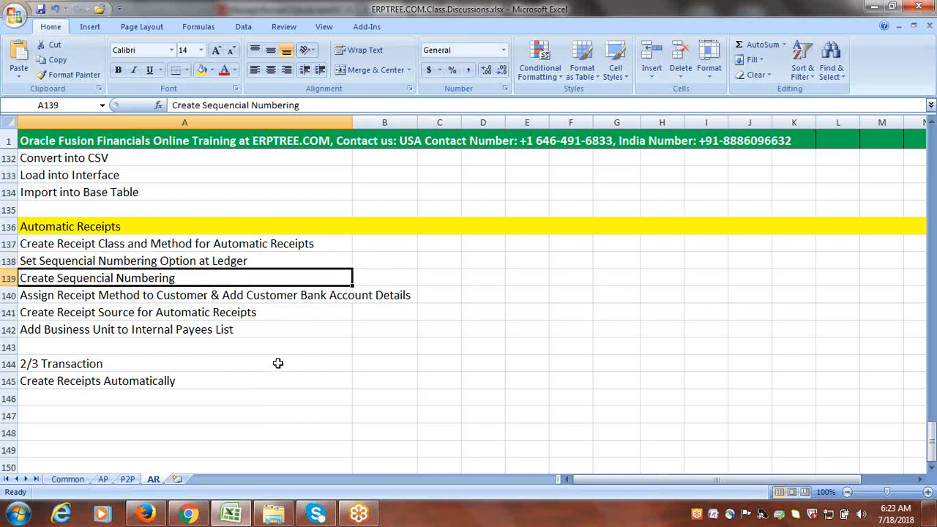
{"action": "left_click", "coordinate": [145, 513]}
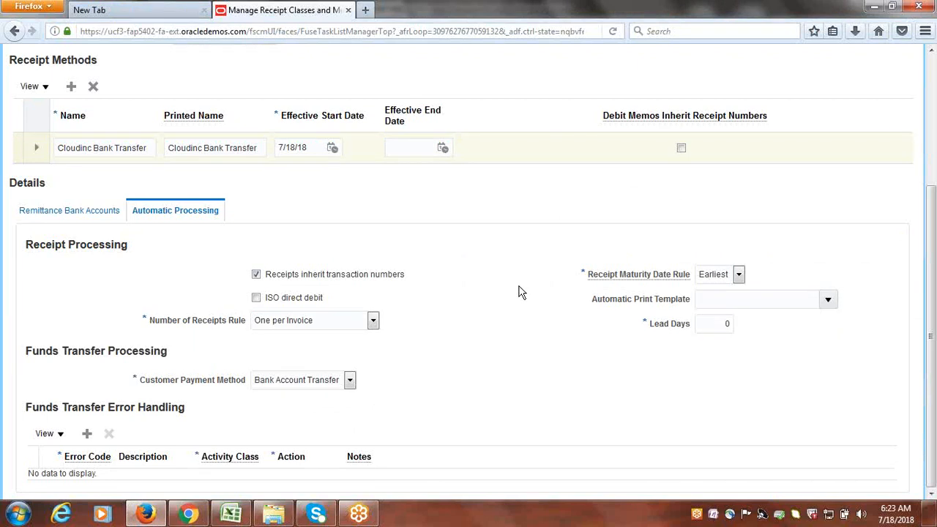
{"action": "scroll", "coordinate": [516, 289], "scroll_direction": "up", "scroll_amount": 5}
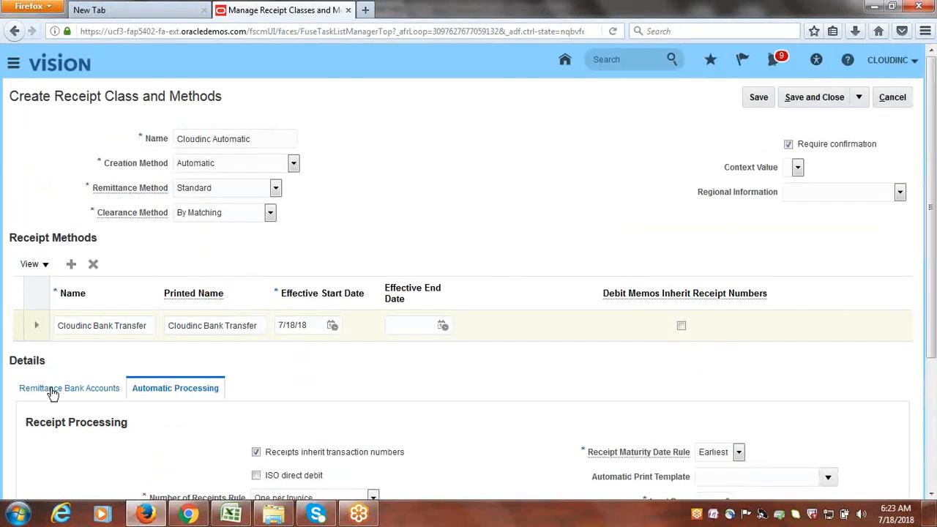
{"action": "left_click", "coordinate": [23, 388]}
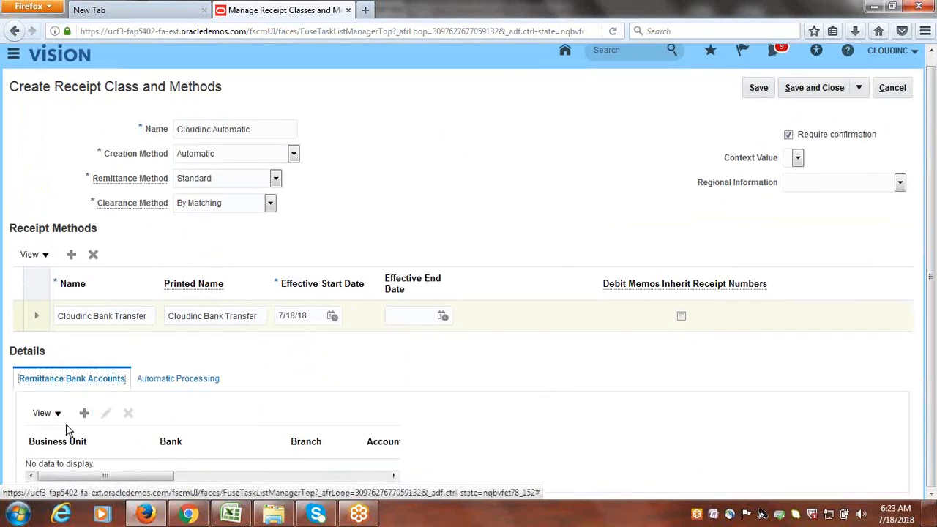
{"action": "left_click", "coordinate": [84, 413]}
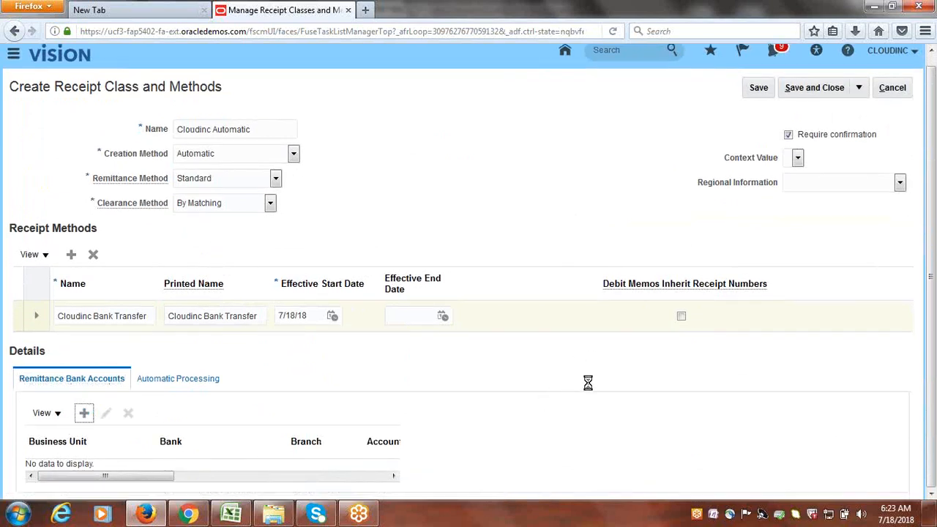
- Assign the remittance account to Cloudinc US Business Unit, with bank Cloudinc, branch Cloudinc Branch and account Cloudinc Corporate Account
{"action": "left_click", "coordinate": [372, 143]}
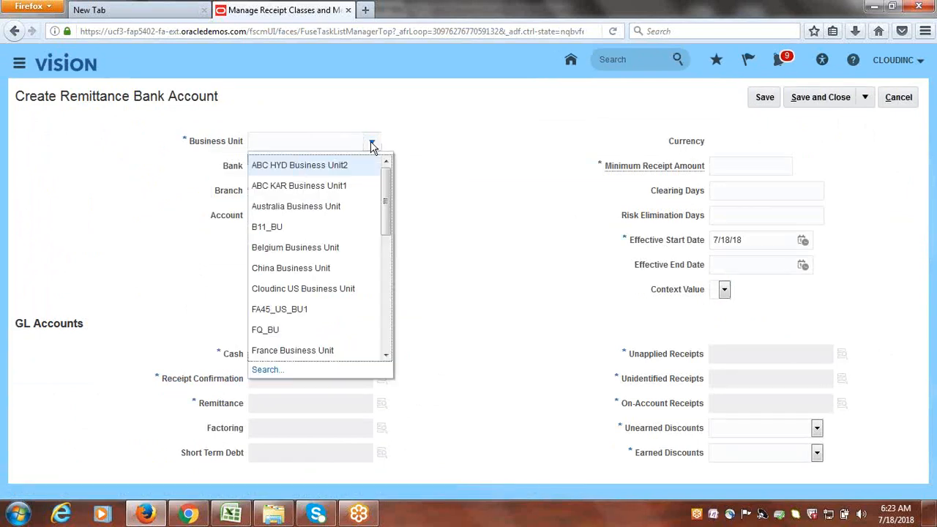
{"action": "left_click", "coordinate": [341, 290]}
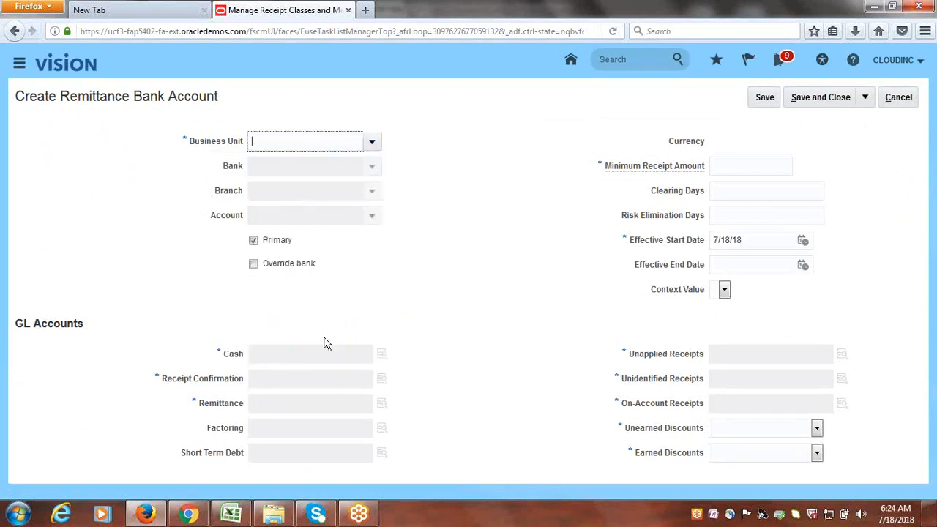
{"action": "left_click", "coordinate": [374, 166]}
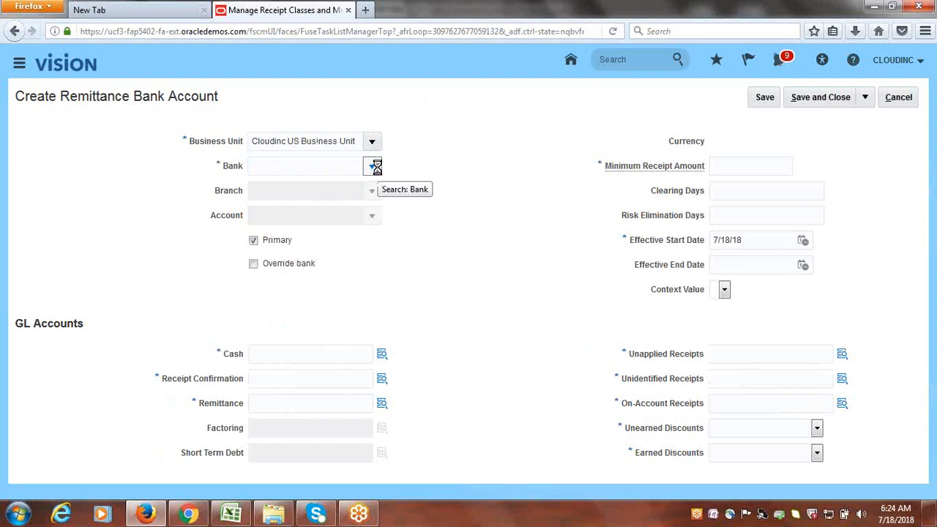
{"action": "left_click", "coordinate": [303, 189]}
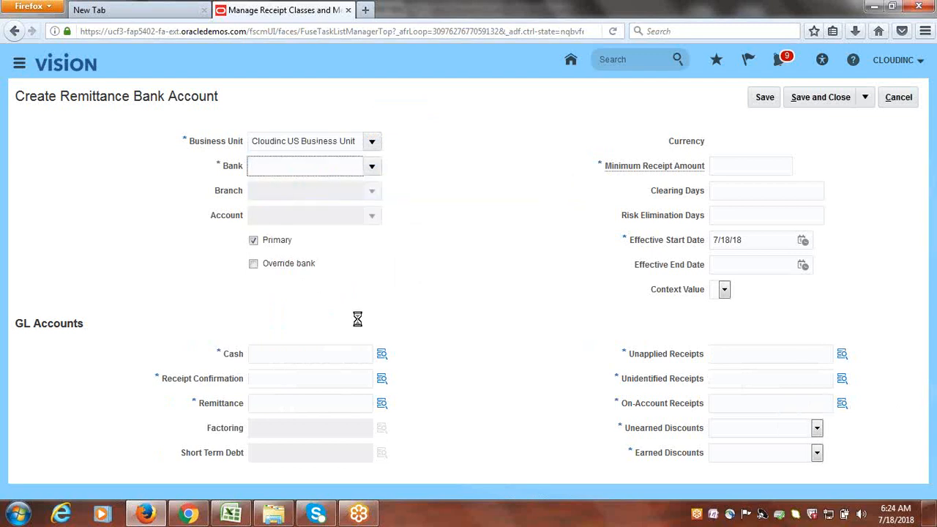
{"action": "left_click", "coordinate": [372, 214]}
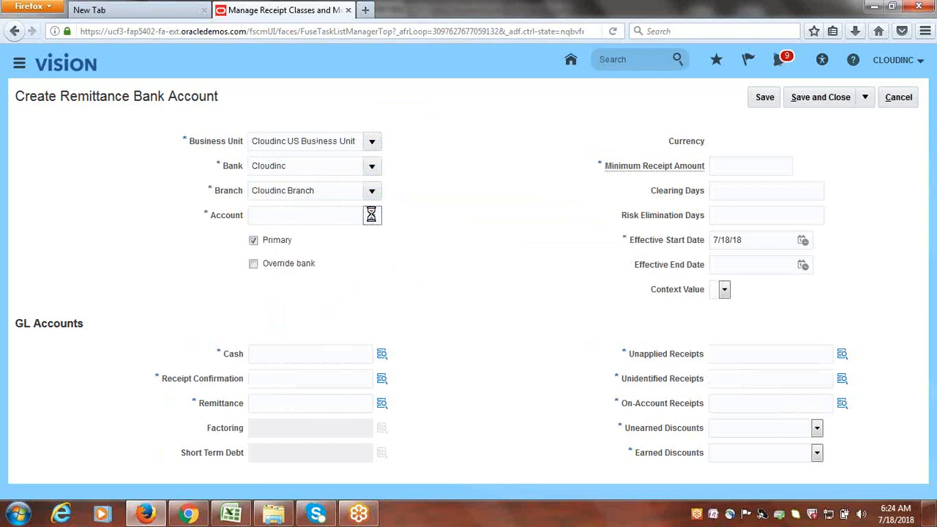
{"action": "left_click", "coordinate": [329, 240]}
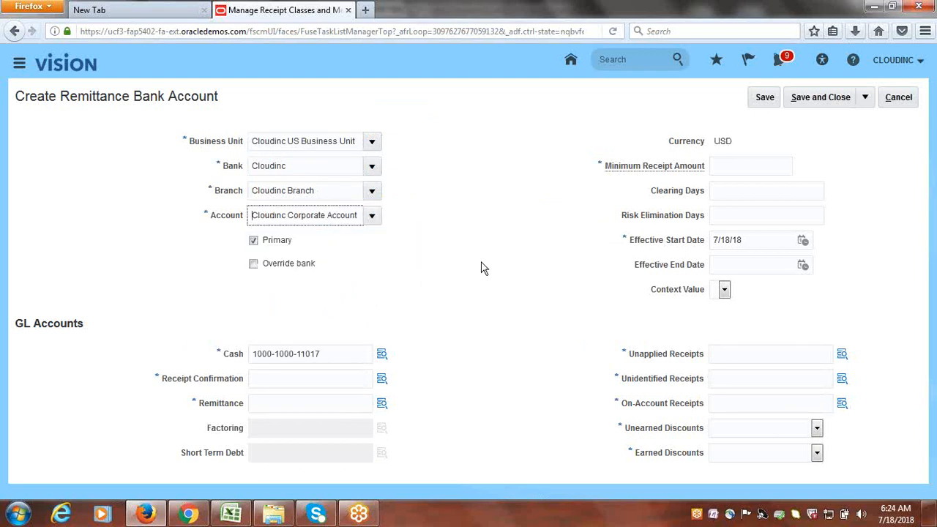
- Copy the Cash GL account combination into the Receipt Confirmation and Remittance accounts
{"action": "left_click_drag", "start_coordinate": [329, 359], "coordinate": [208, 370]}
{"action": "key", "text": "ctrl+c"}
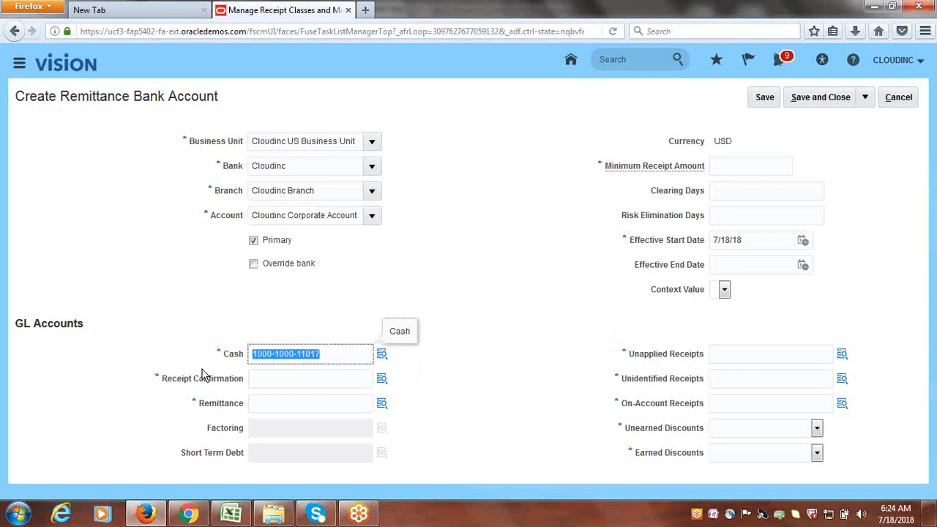
{"action": "left_click", "coordinate": [260, 376]}
{"action": "key", "text": "ctrl+v"}
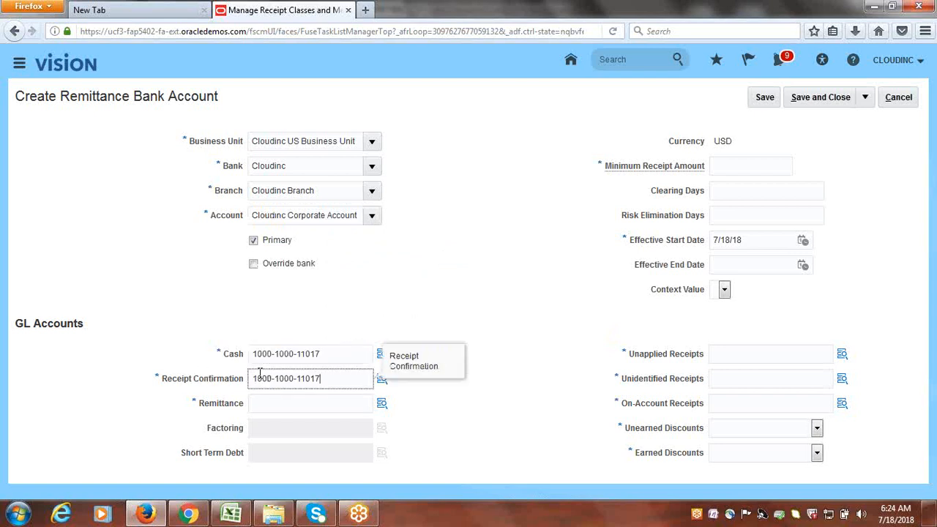
{"action": "left_click", "coordinate": [292, 409]}
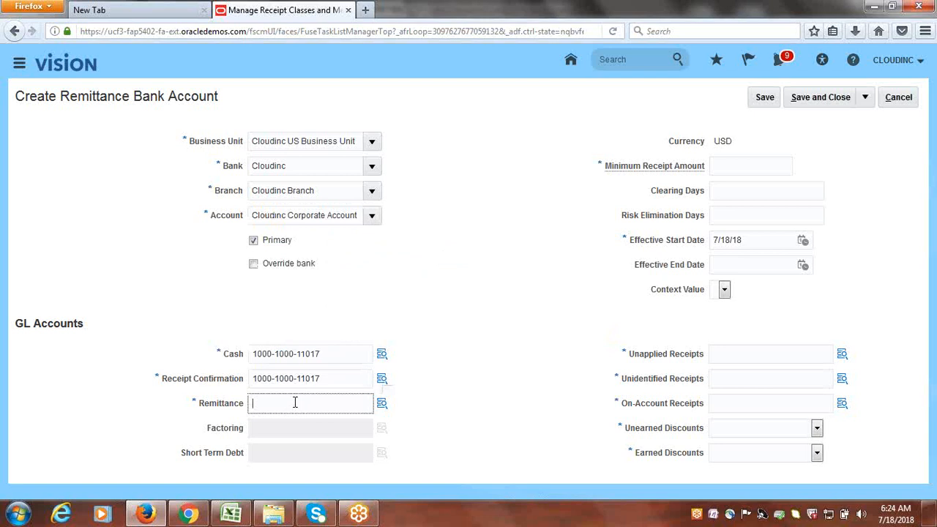
{"action": "key", "text": "ctrl+v"}
- Use the copied Cash account combination for Unapplied Receipts, Unidentified Receipts and On-Account Receipts as well
{"action": "left_click", "coordinate": [740, 357]}
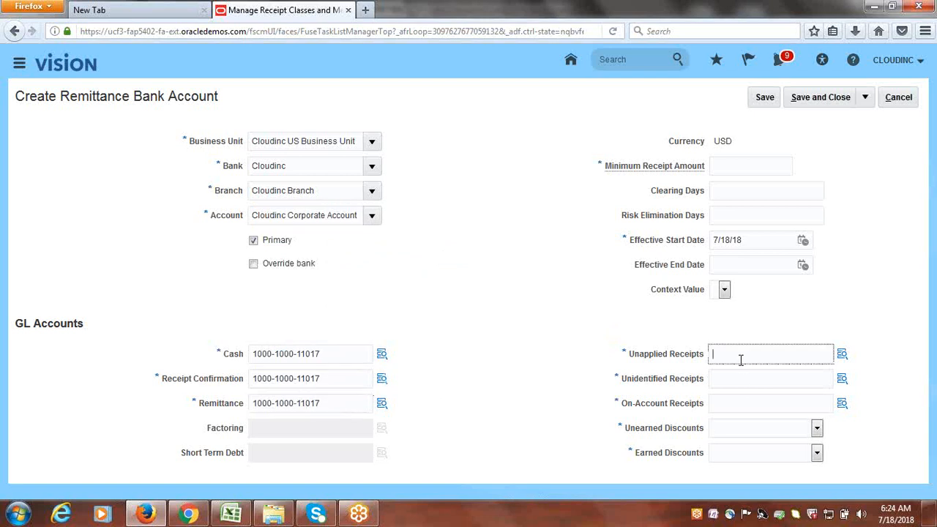
{"action": "key", "text": "ctrl+v"}
{"action": "left_click", "coordinate": [724, 376]}
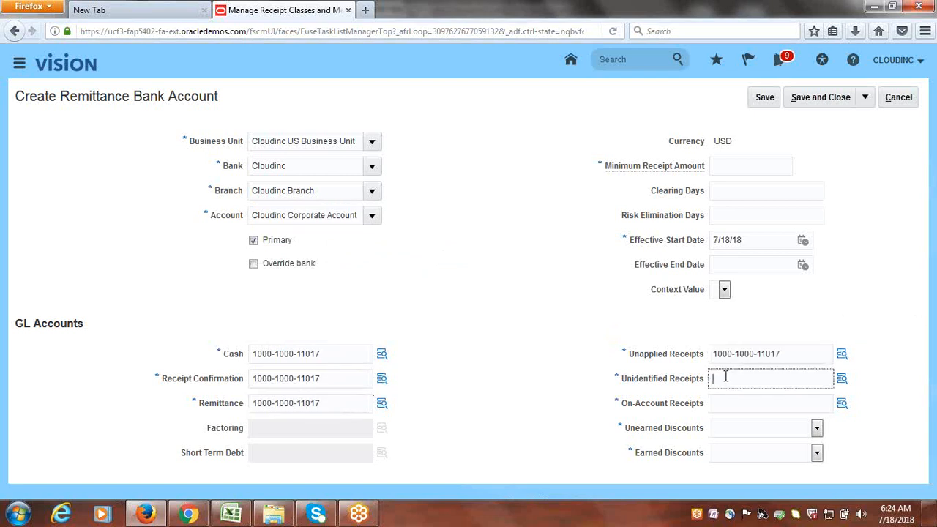
{"action": "key", "text": "ctrl+v"}
{"action": "left_click", "coordinate": [750, 406]}
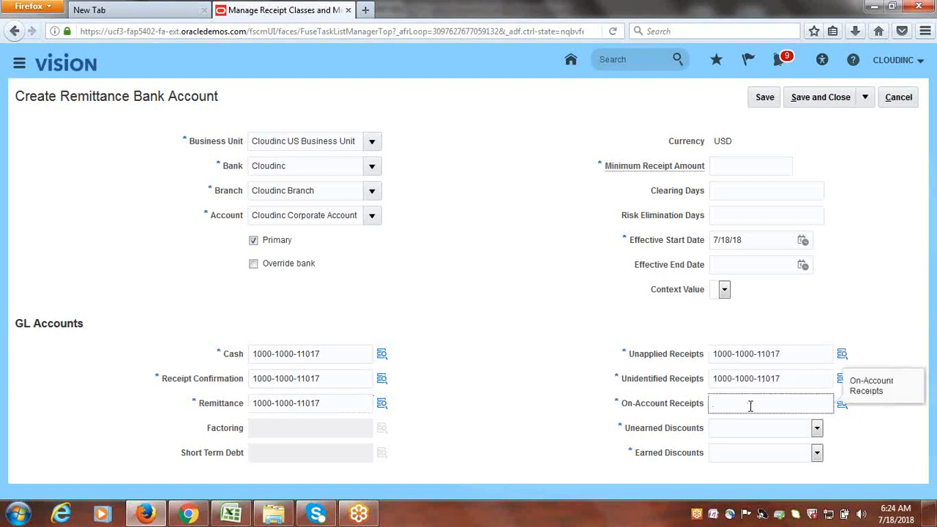
{"action": "key", "text": "ctrl+v"}
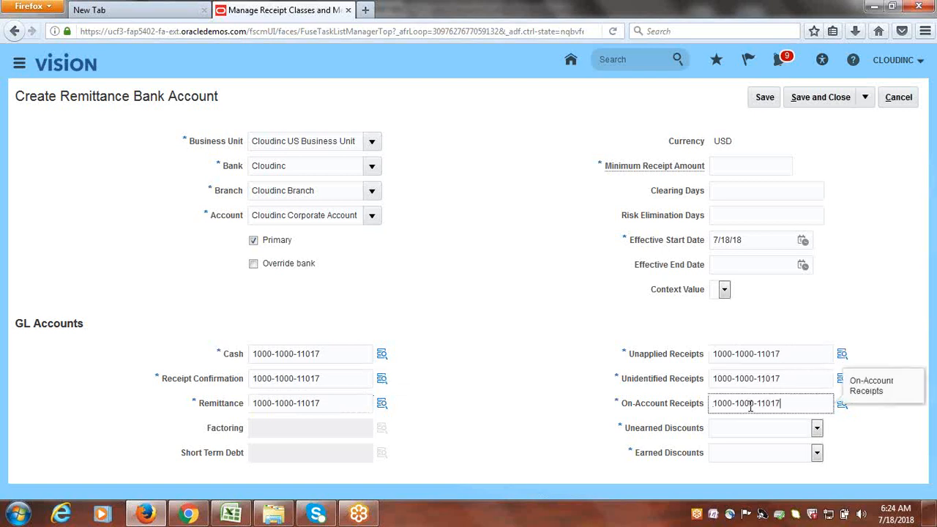
- Set Unearned Discounts to Unearned Discount and Earned Discounts to Earned Discount
{"action": "left_click", "coordinate": [817, 429]}
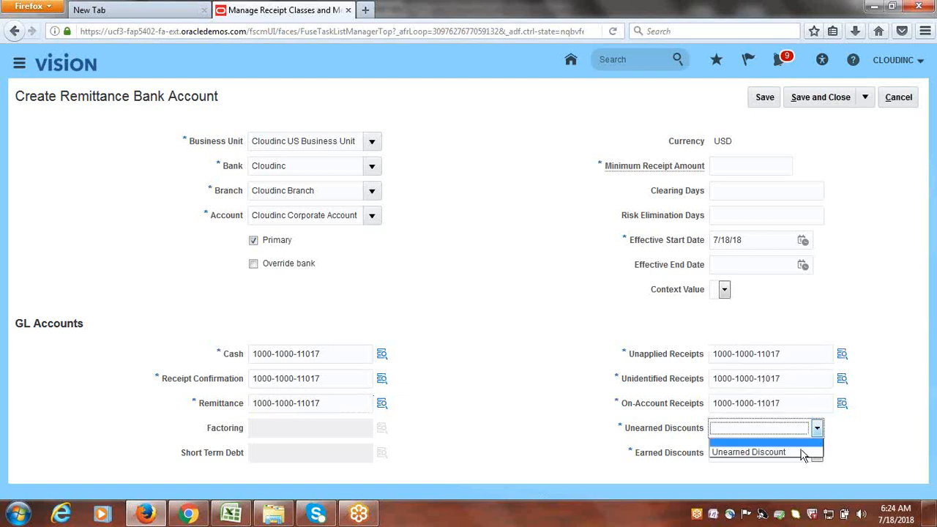
{"action": "left_click", "coordinate": [750, 450]}
{"action": "left_click", "coordinate": [817, 453]}
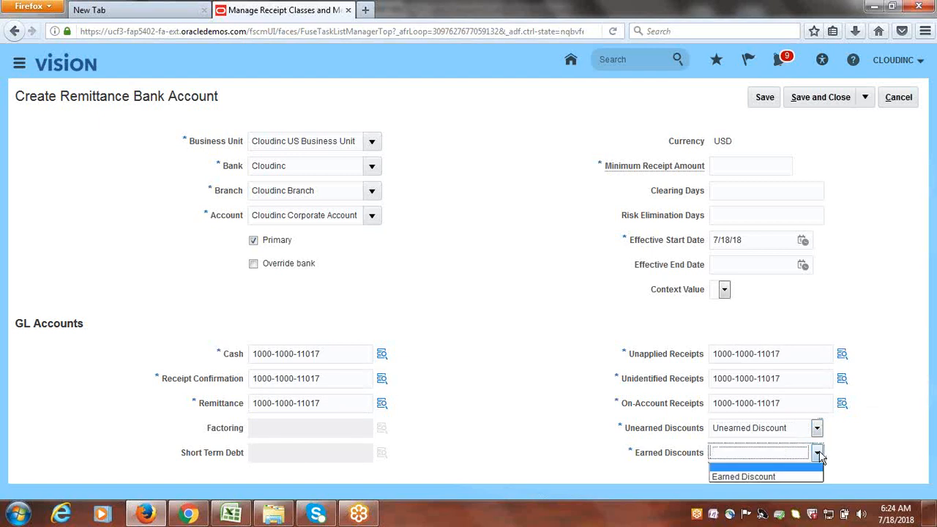
{"action": "left_click", "coordinate": [754, 477]}
- Set the Minimum Receipt Amount to 10, and save and close both the remittance bank account and the receipt class
{"action": "left_click", "coordinate": [780, 99]}
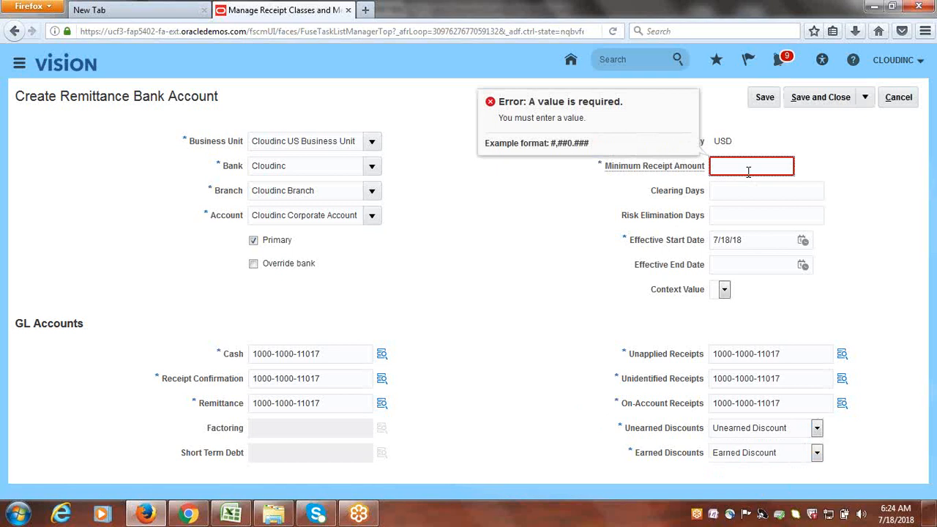
{"action": "left_click", "coordinate": [542, 215]}
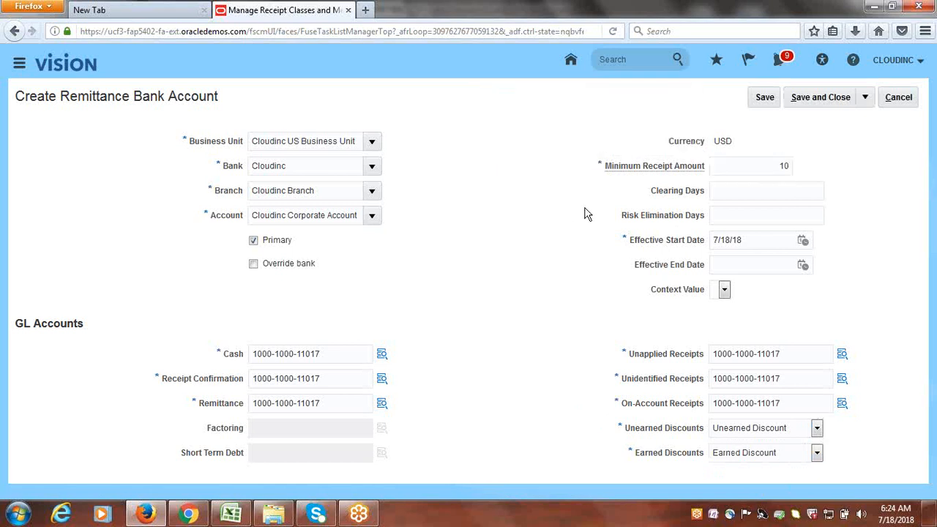
{"action": "left_click", "coordinate": [821, 101]}
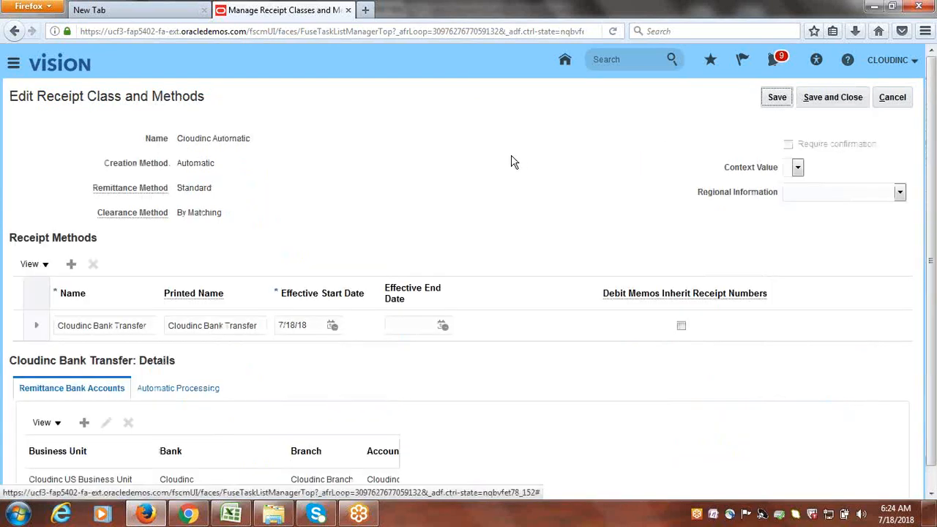
{"action": "scroll", "coordinate": [512, 156], "scroll_direction": "down", "scroll_amount": 1}
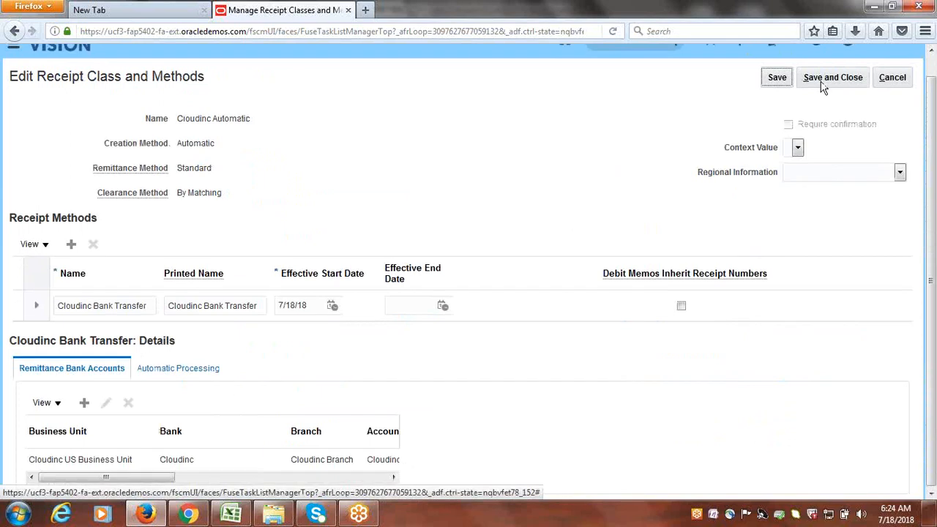
{"action": "left_click", "coordinate": [824, 79]}
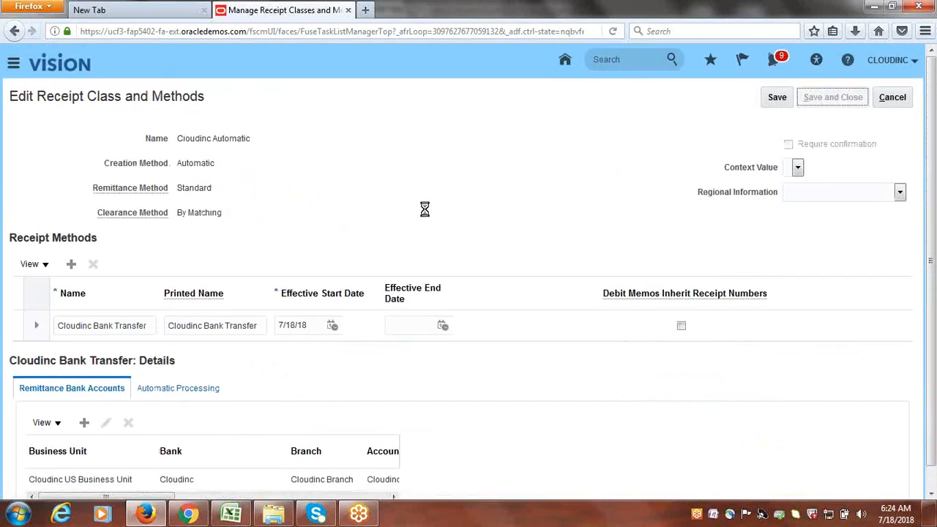
- Switch to the Excel class notes and mark the receipt class and method step in B137 as Done
{"action": "key", "text": "alt+Tab"}
{"action": "left_click", "coordinate": [173, 245]}
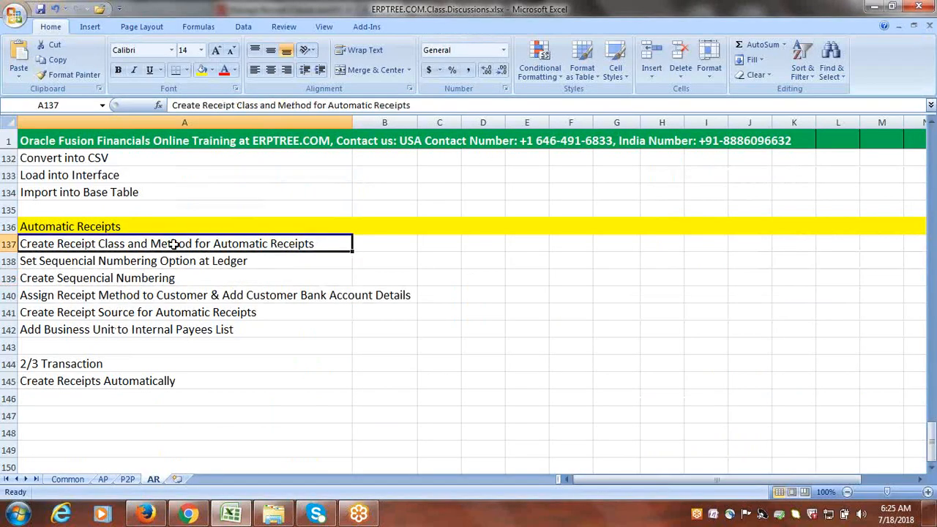
{"action": "key", "text": "Tab"}
{"action": "type", "text": "Done"}
{"action": "key", "text": "Tab"}
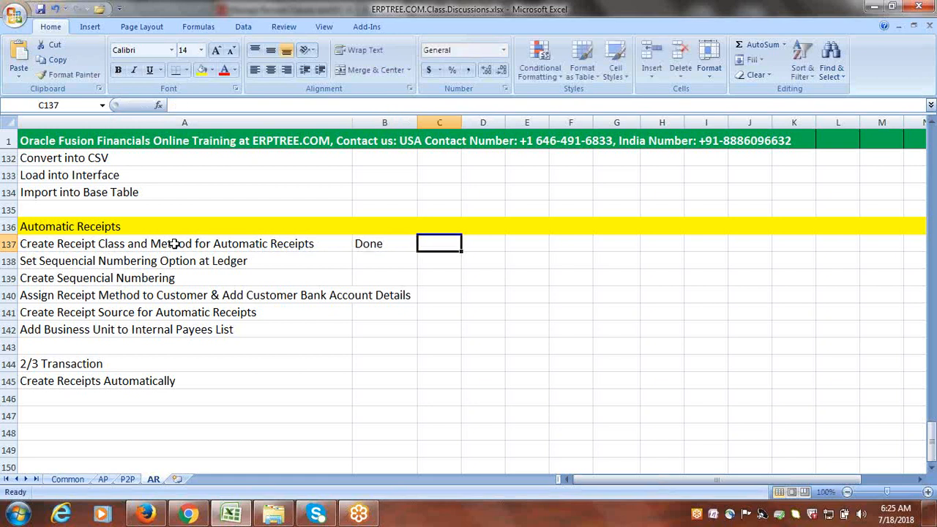
{"action": "left_click", "coordinate": [174, 245]}
{"action": "left_click", "coordinate": [170, 257]}
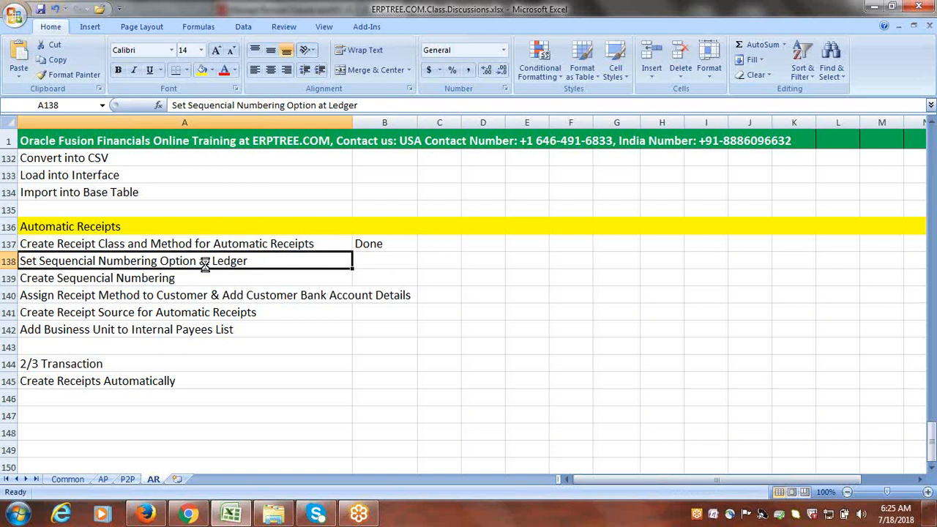
- Switch back to Oracle Fusion and open the Cloudinc Implementation Project from the Setup and Maintenance implementation projects
{"action": "left_click", "coordinate": [145, 517]}
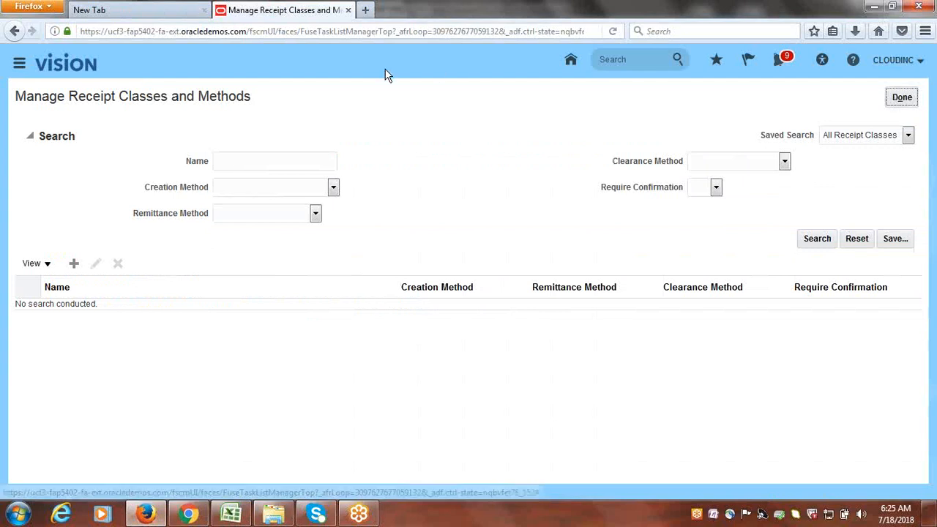
{"action": "left_click", "coordinate": [905, 63]}
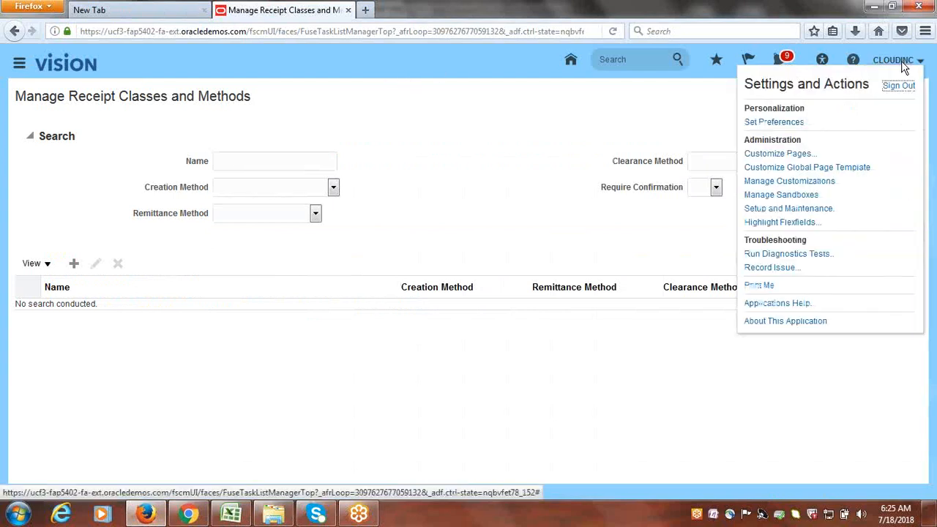
{"action": "left_click", "coordinate": [813, 211]}
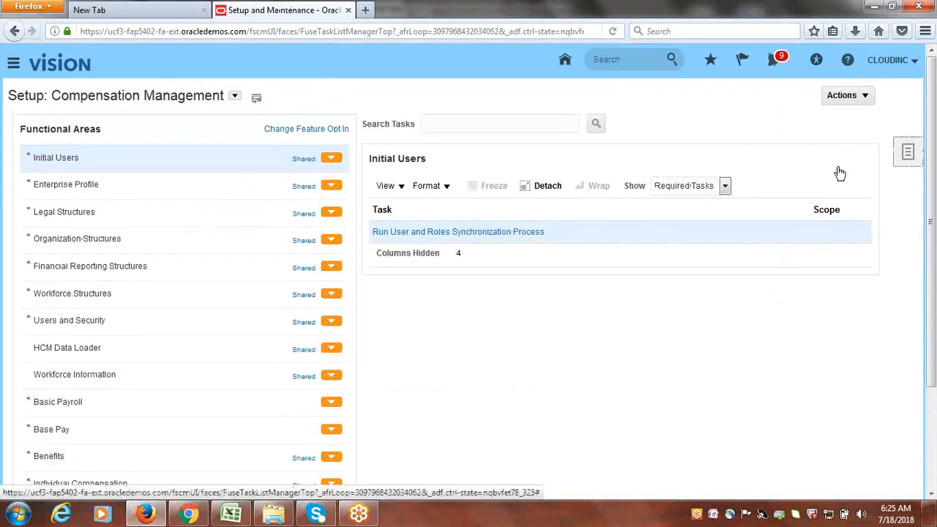
{"action": "left_click", "coordinate": [821, 100]}
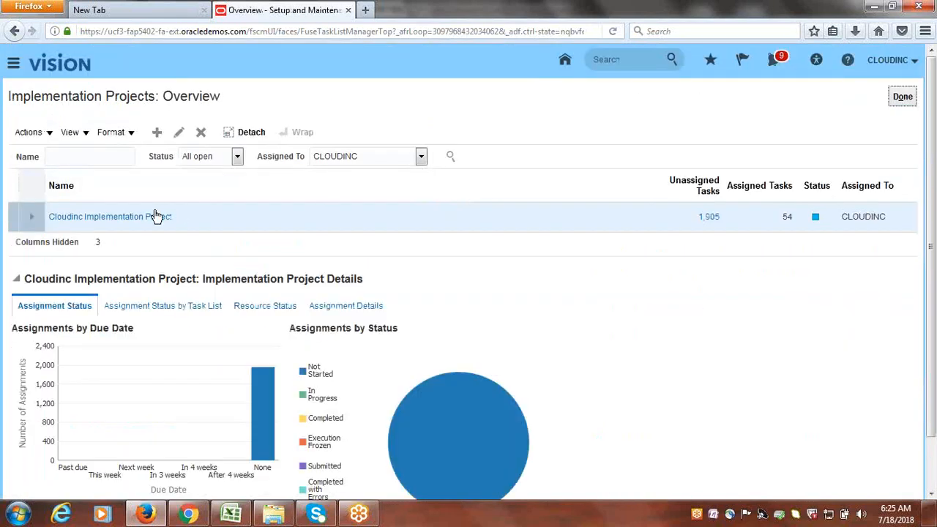
{"action": "left_click", "coordinate": [143, 217]}
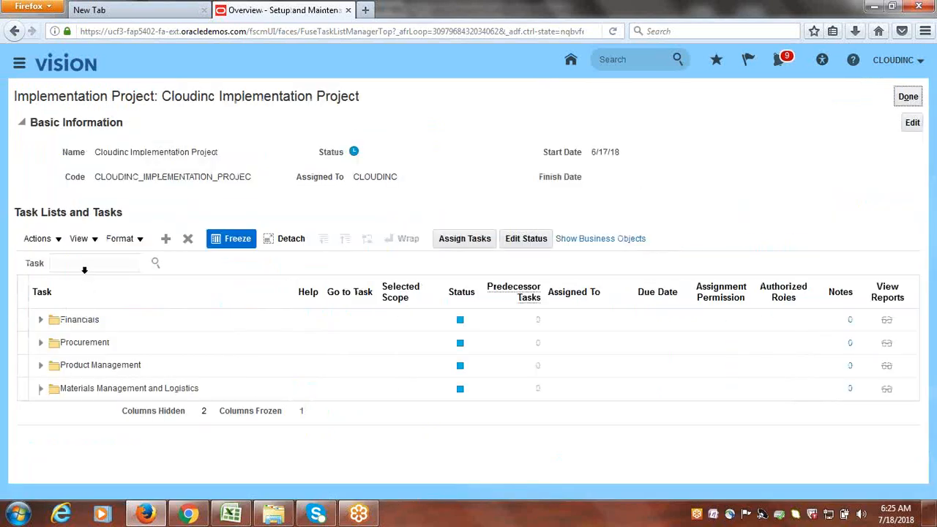
- Search the implementation project's tasks for "specify ledger options"
{"action": "left_click", "coordinate": [103, 262]}
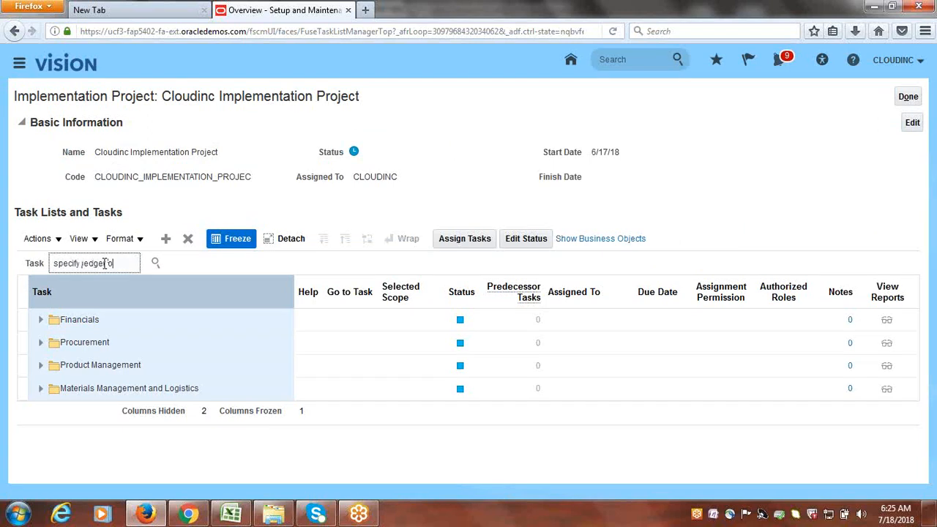
{"action": "type", "text": "specify ledger options:"}
{"action": "key", "text": "Return"}
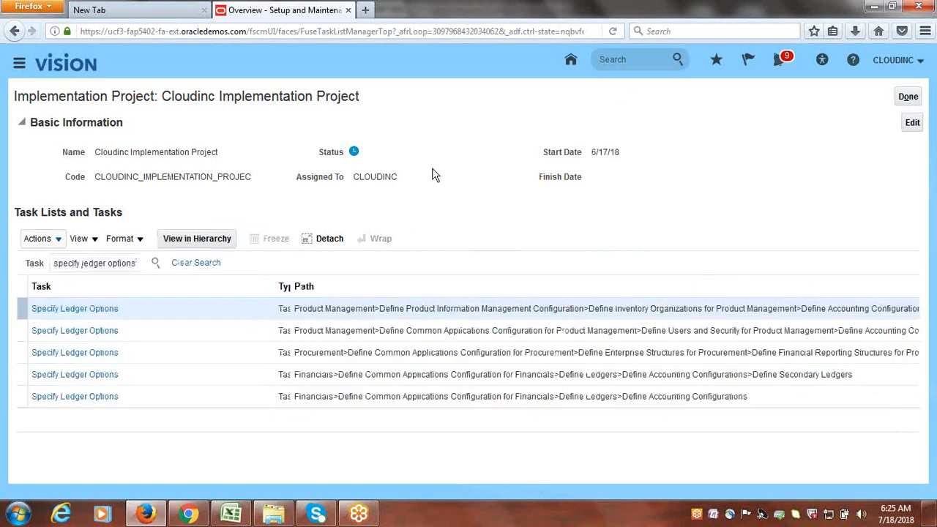
- Open Specify Ledger Options under Financials > Define Ledgers > Define Accounting Configurations, choosing Select and Add for the primary ledger scope
{"action": "left_click", "coordinate": [66, 399]}
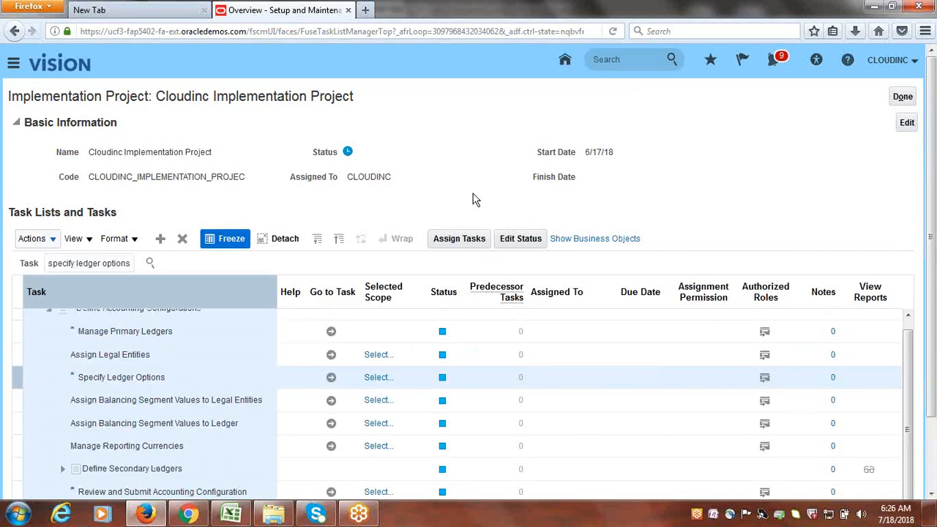
{"action": "left_click", "coordinate": [332, 378]}
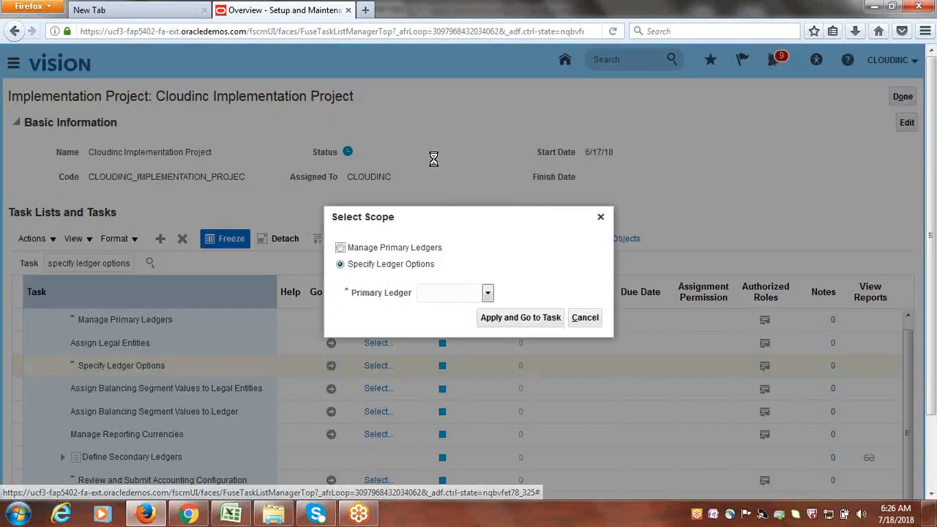
{"action": "left_click", "coordinate": [488, 297]}
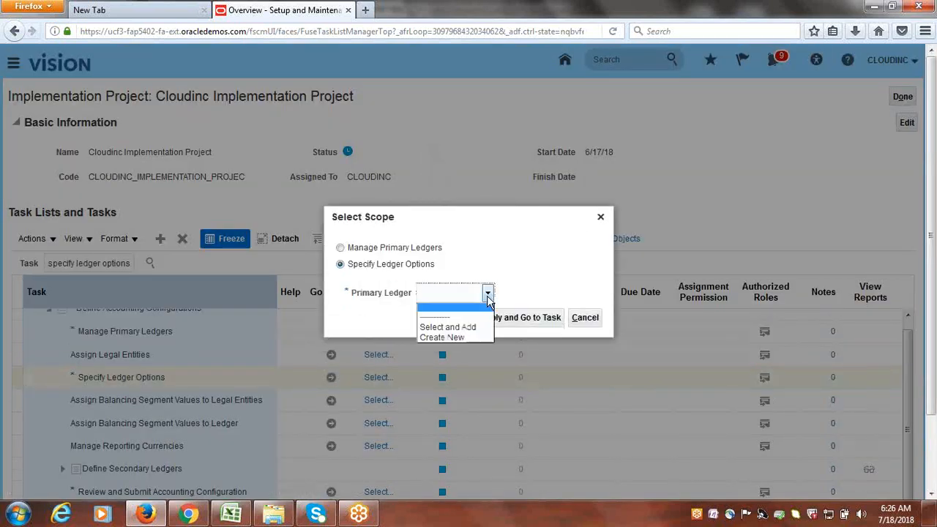
{"action": "left_click", "coordinate": [477, 328]}
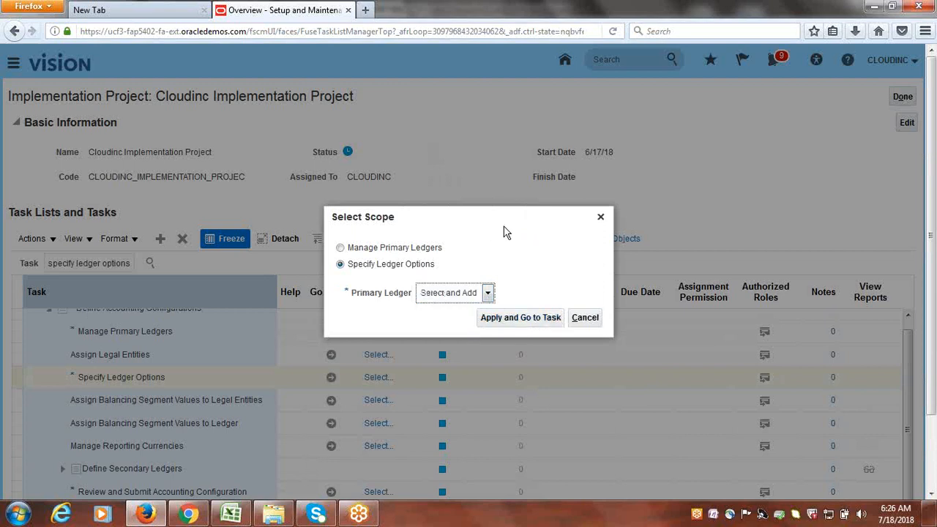
{"action": "left_click", "coordinate": [512, 318]}
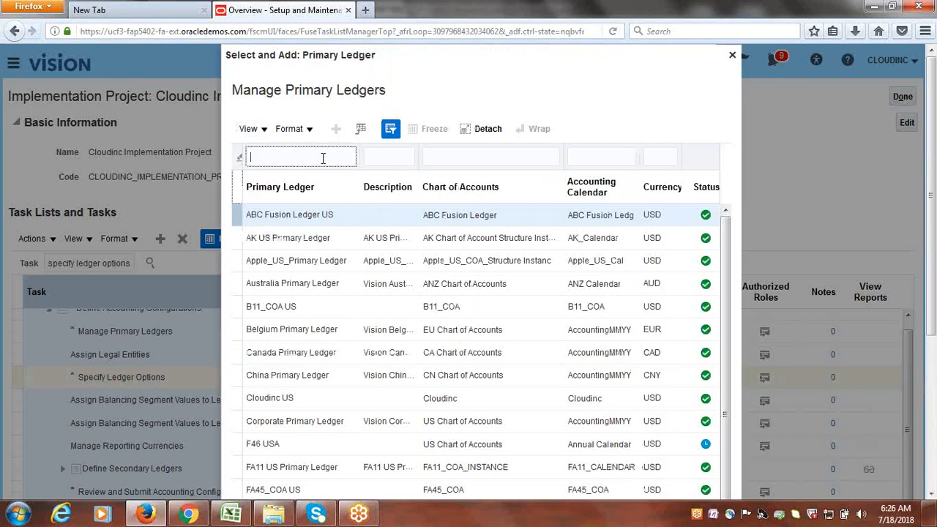
- Filter the primary ledgers by "Cloudinc" and apply the Cloudinc US ledger as scope to open its ledger options
{"action": "left_click", "coordinate": [323, 158]}
{"action": "type", "text": "Cloudinc"}
{"action": "key", "text": "Return"}
{"action": "left_click", "coordinate": [659, 373]}
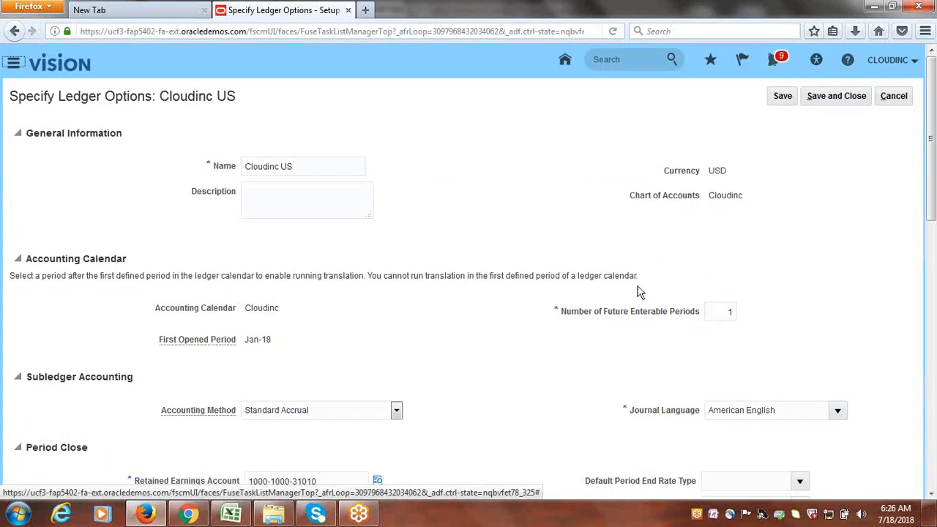
- Try the Ledger and Legal entity choices for Sequencing By in the Sequencing section of the Cloudinc US ledger options
{"action": "scroll", "coordinate": [637, 291], "scroll_direction": "down", "scroll_amount": 5}
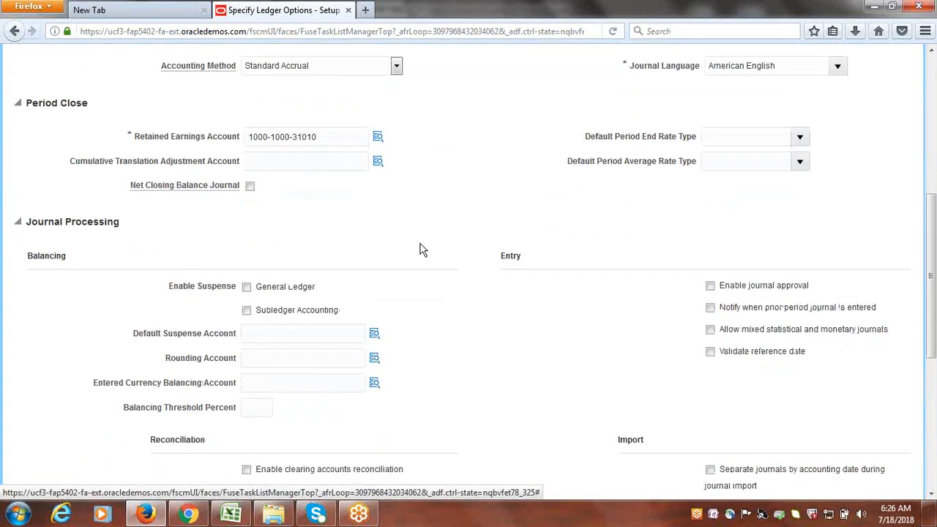
{"action": "scroll", "coordinate": [422, 249], "scroll_direction": "down", "scroll_amount": 1}
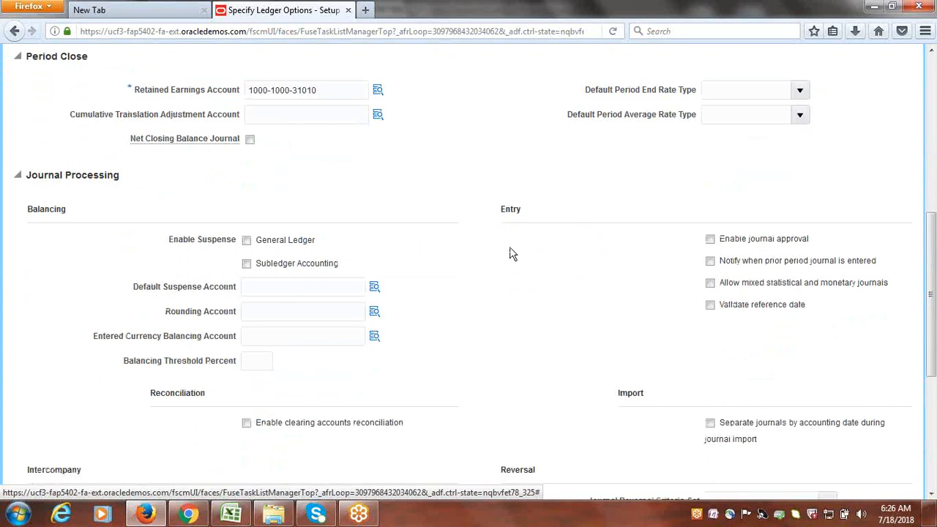
{"action": "scroll", "coordinate": [508, 254], "scroll_direction": "down", "scroll_amount": 4}
{"action": "scroll", "coordinate": [421, 241], "scroll_direction": "up", "scroll_amount": 4}
{"action": "scroll", "coordinate": [479, 282], "scroll_direction": "down", "scroll_amount": 6}
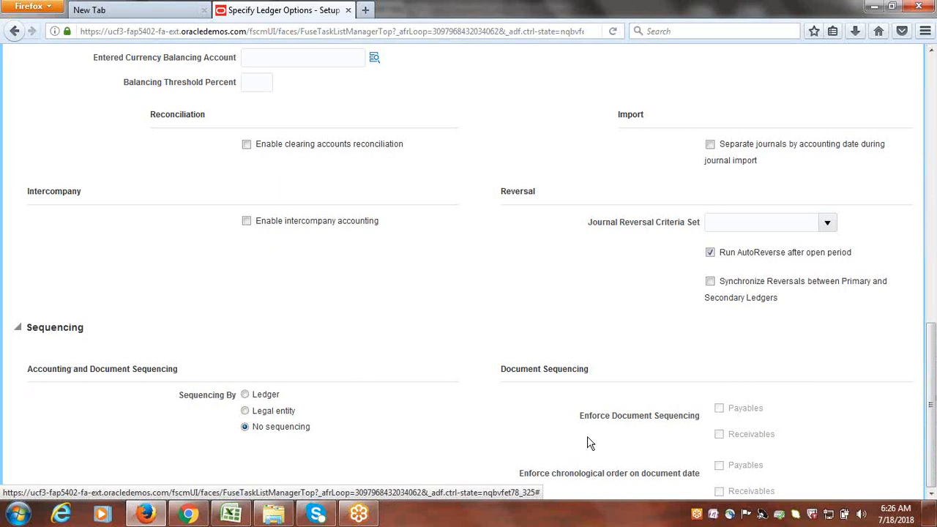
{"action": "left_click", "coordinate": [245, 396]}
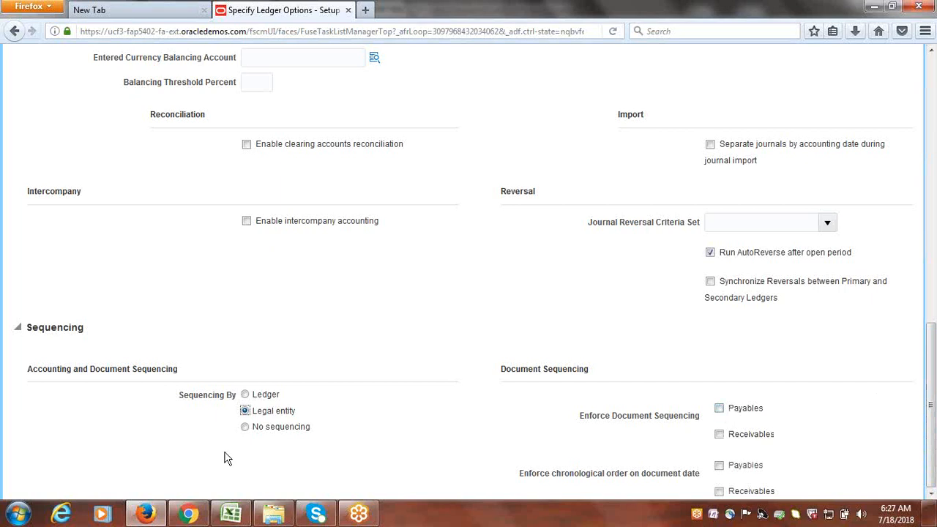
{"action": "left_click", "coordinate": [245, 395]}
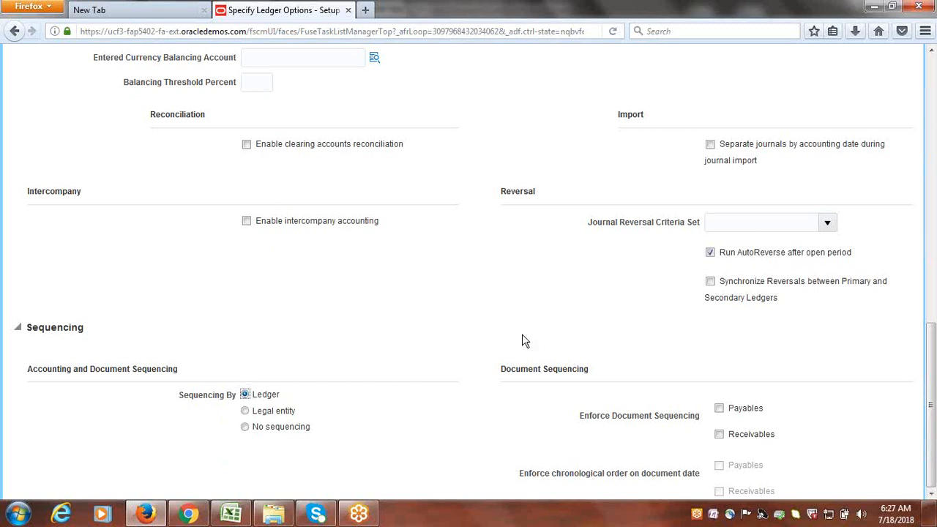
{"action": "left_click", "coordinate": [245, 412]}
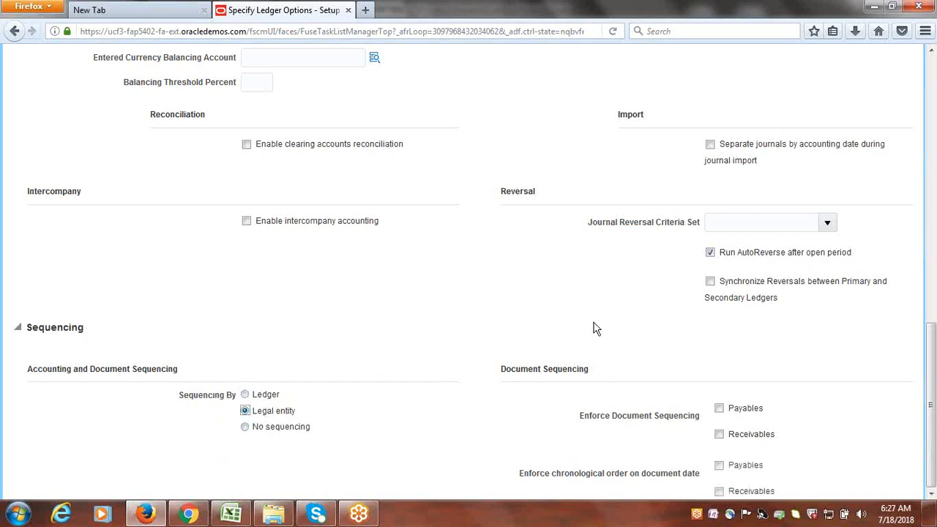
- Set Sequencing By to Ledger and enforce document sequencing for Payables and Receivables
{"action": "left_click", "coordinate": [245, 394]}
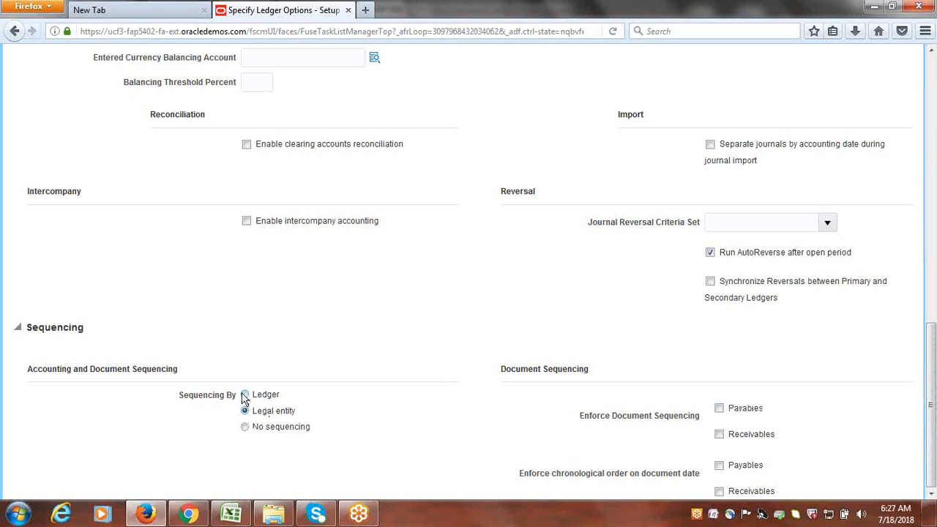
{"action": "left_click", "coordinate": [720, 408]}
{"action": "left_click", "coordinate": [719, 434]}
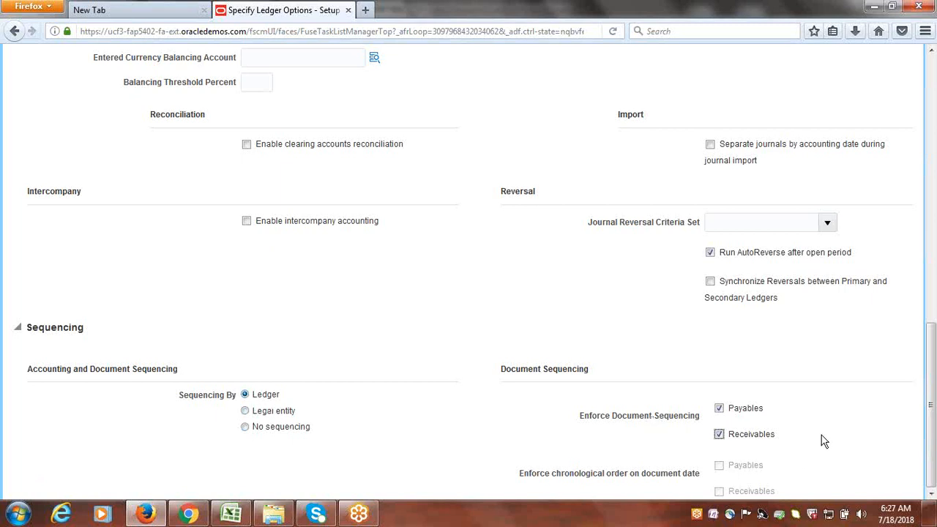
- Clear document sequencing enforcement for Payables and Receivables, return Sequencing By to No sequencing, and cancel the ledger options page
{"action": "left_click", "coordinate": [245, 427]}
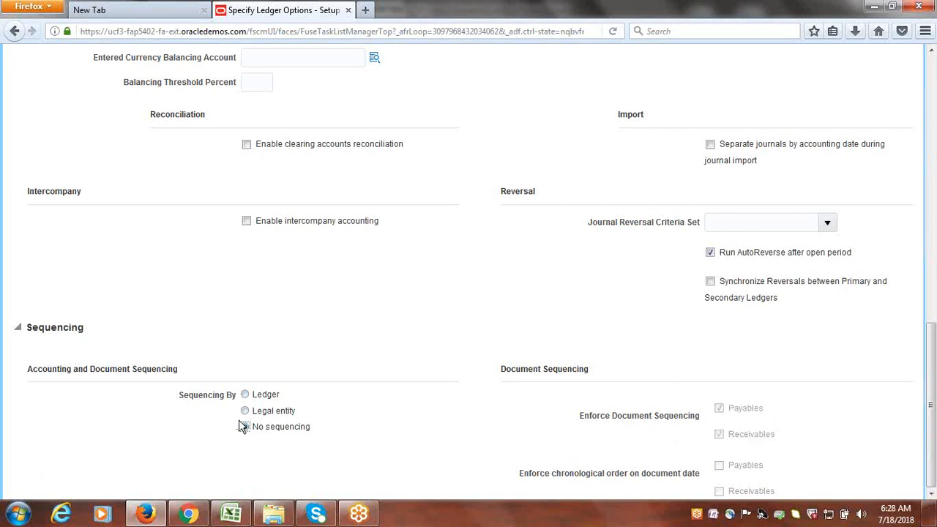
{"action": "left_click", "coordinate": [246, 396]}
{"action": "left_click", "coordinate": [719, 434]}
{"action": "left_click", "coordinate": [719, 408]}
{"action": "left_click", "coordinate": [245, 427]}
{"action": "scroll", "coordinate": [431, 400], "scroll_direction": "up", "scroll_amount": 10}
{"action": "left_click", "coordinate": [894, 96]}
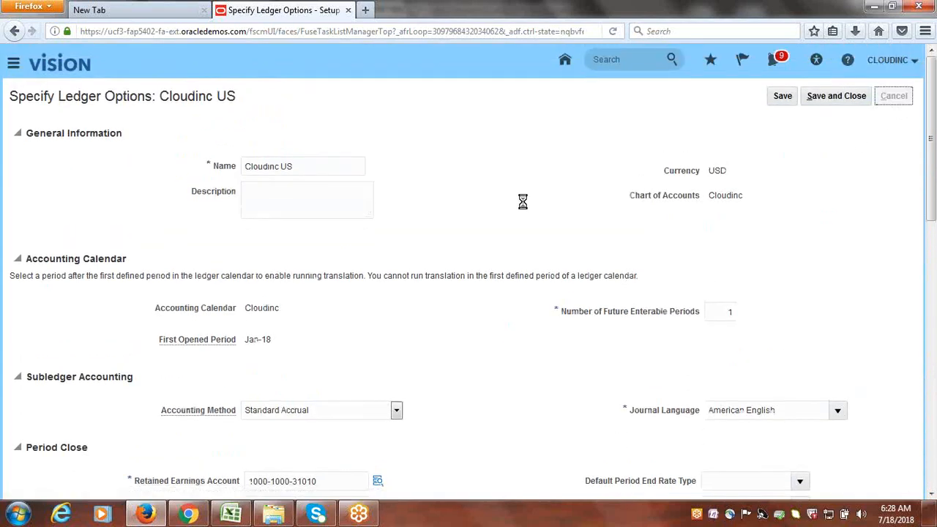
- Copy "Sequencial Numbering" from A139 in the Excel class notes and search the Oracle Fusion implementation project's tasks for it
{"action": "left_click", "coordinate": [233, 517]}
{"action": "double_click", "coordinate": [191, 279]}
{"action": "left_click_drag", "start_coordinate": [192, 282], "coordinate": [56, 279]}
{"action": "key", "text": "ctrl+c"}
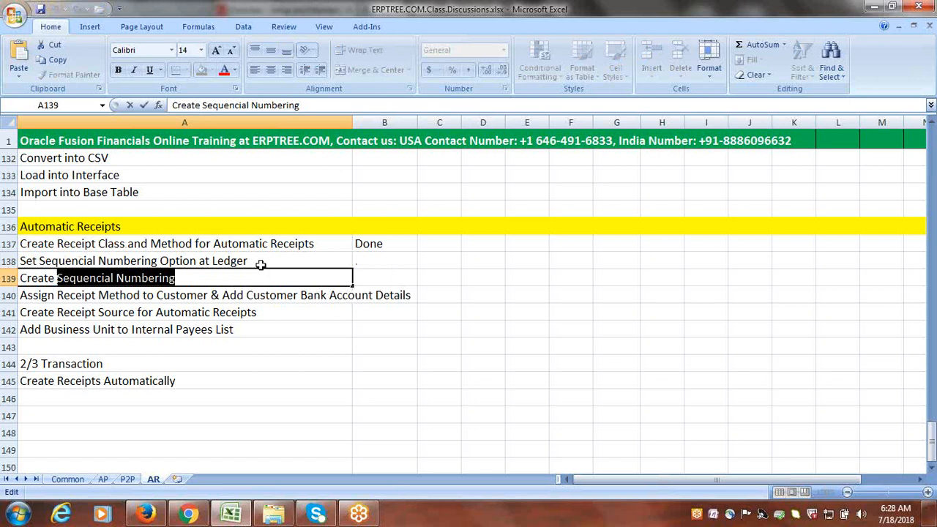
{"action": "key", "text": "alt+Tab"}
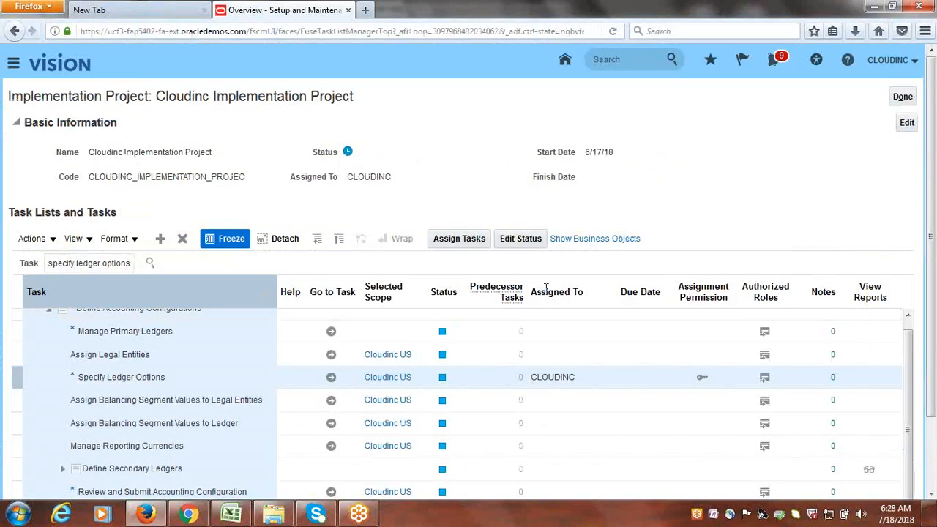
{"action": "triple_click", "coordinate": [112, 263]}
{"action": "key", "text": "ctrl+v"}
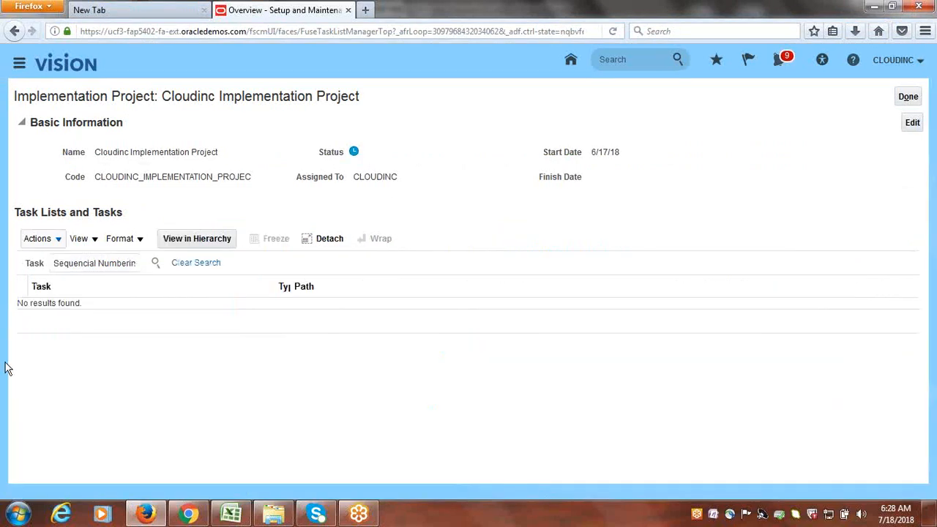
- Search the project tasks for "Receivables%sequen%" instead and open the Manage Receivables Document Sequences task
{"action": "left_click_drag", "start_coordinate": [99, 263], "coordinate": [228, 262]}
{"action": "key", "text": "BackSpace"}
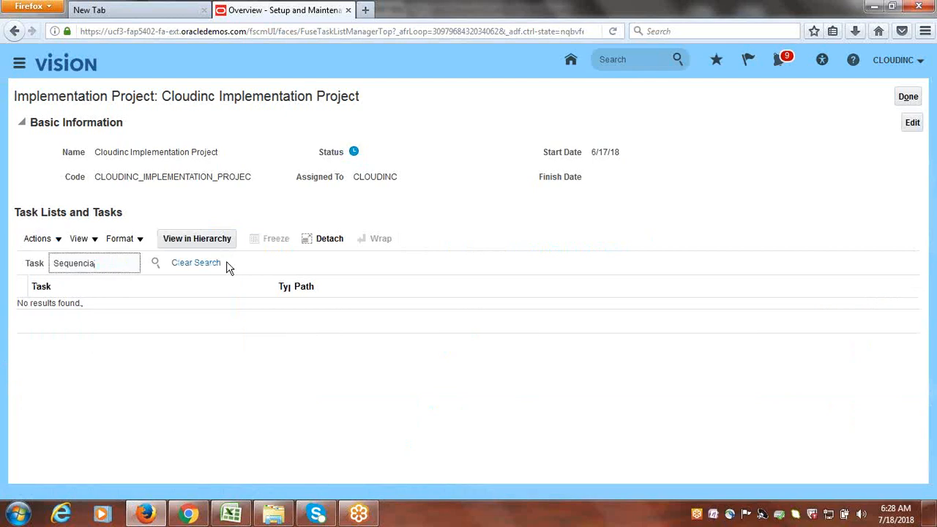
{"action": "key", "text": "Return"}
{"action": "type", "text": "en%"}
{"action": "key", "text": "Return"}
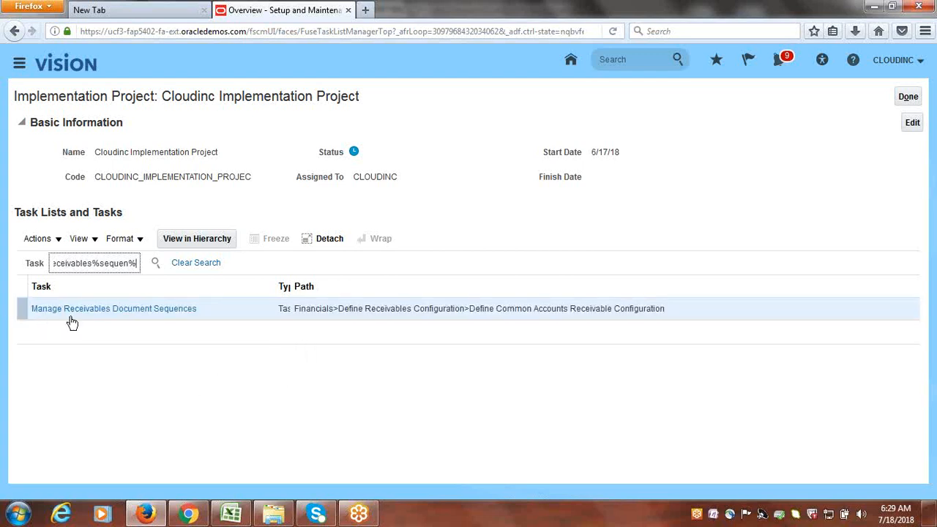
{"action": "left_click", "coordinate": [117, 313]}
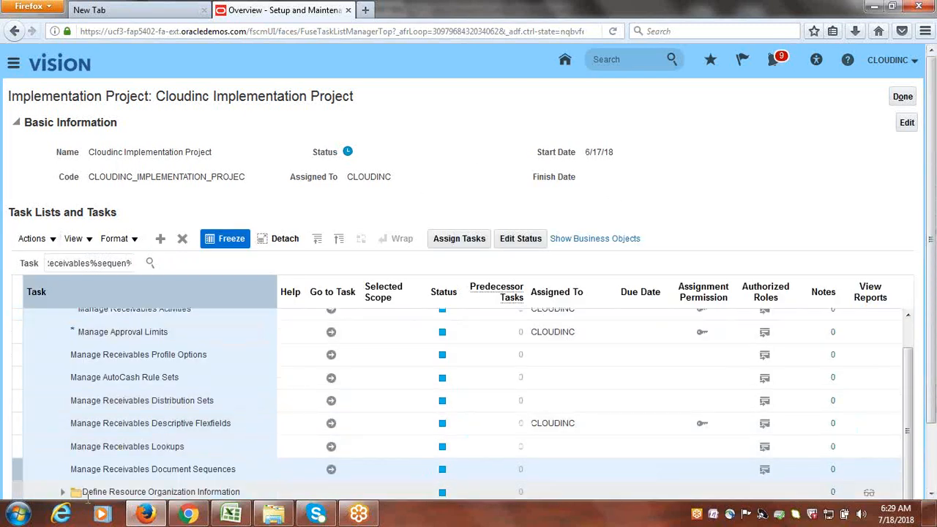
{"action": "left_click", "coordinate": [330, 469]}
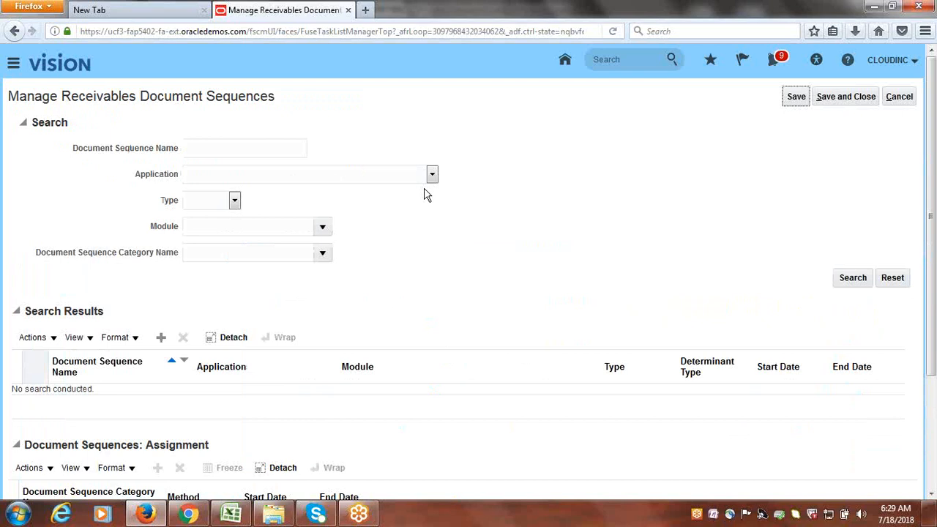
- Try adding a blank document sequence row, look over its sequence and assignment fields, and cancel the page without saving
{"action": "left_click", "coordinate": [160, 338]}
{"action": "scroll", "coordinate": [688, 243], "scroll_direction": "down", "scroll_amount": 2}
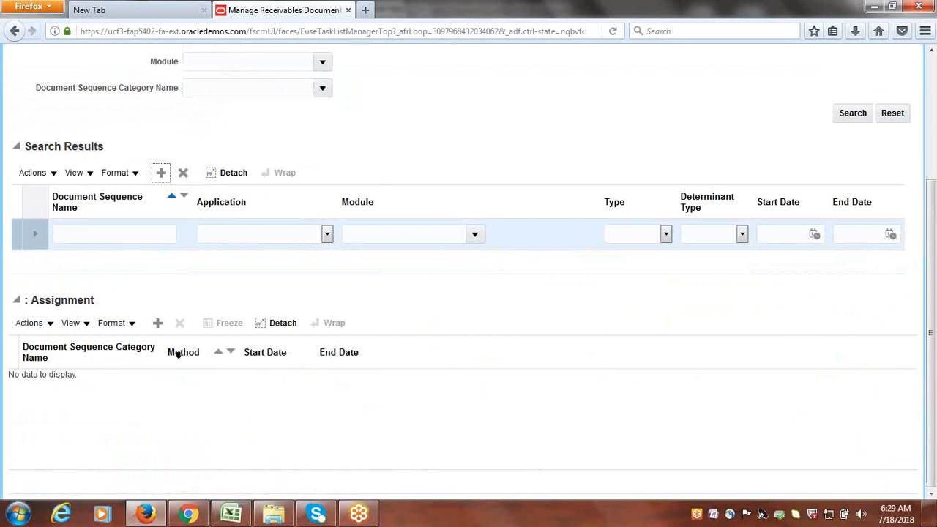
{"action": "left_click", "coordinate": [104, 233]}
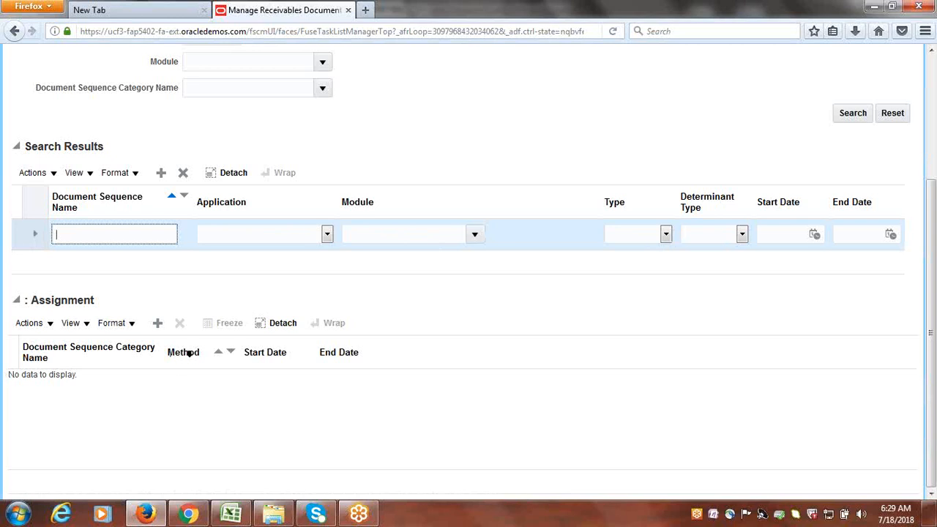
{"action": "scroll", "coordinate": [666, 292], "scroll_direction": "up", "scroll_amount": 5}
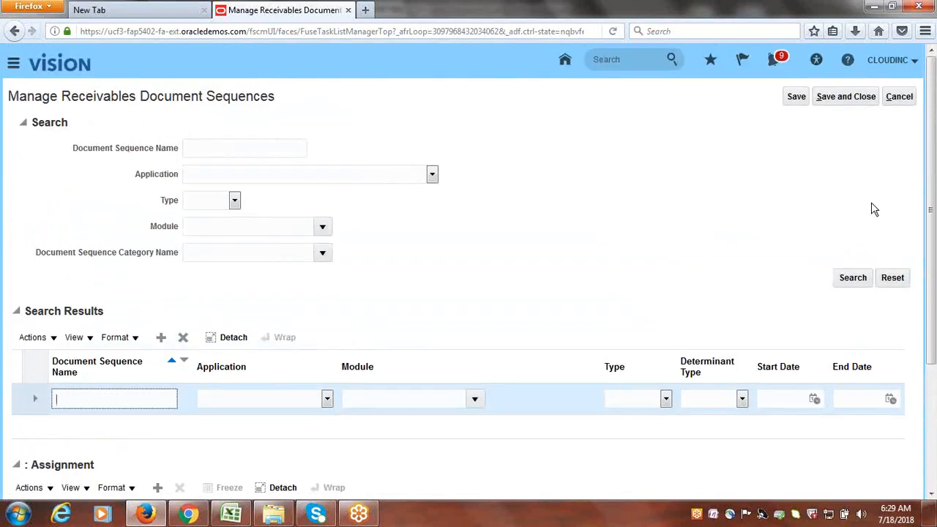
{"action": "left_click", "coordinate": [901, 97]}
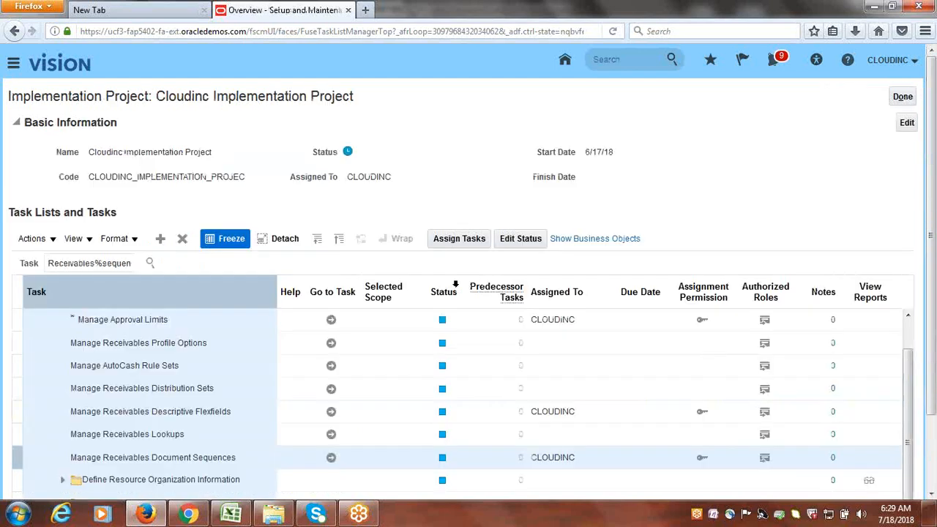
- Switch to the Excel class notes and review the Automatic Receipts steps, especially assigning the receipt method and bank account to the customer
{"action": "left_click", "coordinate": [231, 514]}
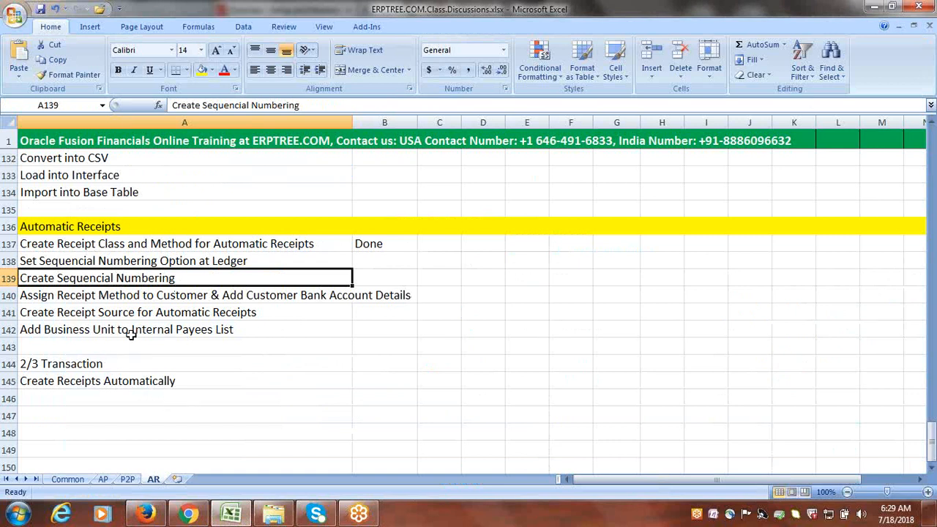
{"action": "left_click", "coordinate": [113, 296]}
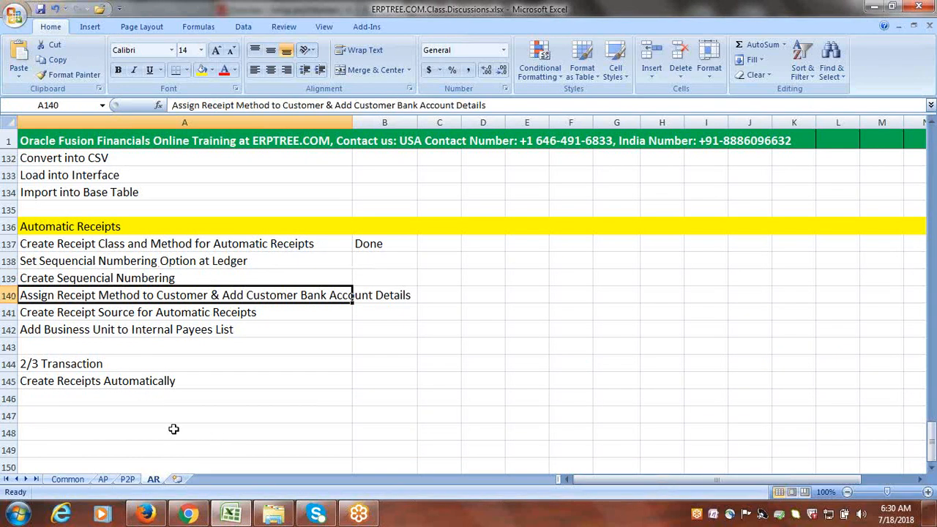
{"action": "left_click", "coordinate": [139, 242]}
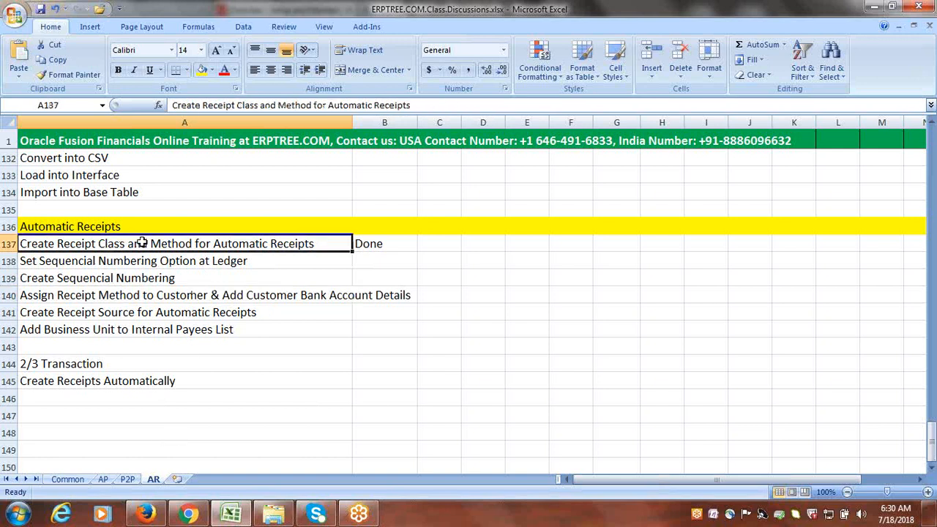
{"action": "left_click", "coordinate": [132, 302]}
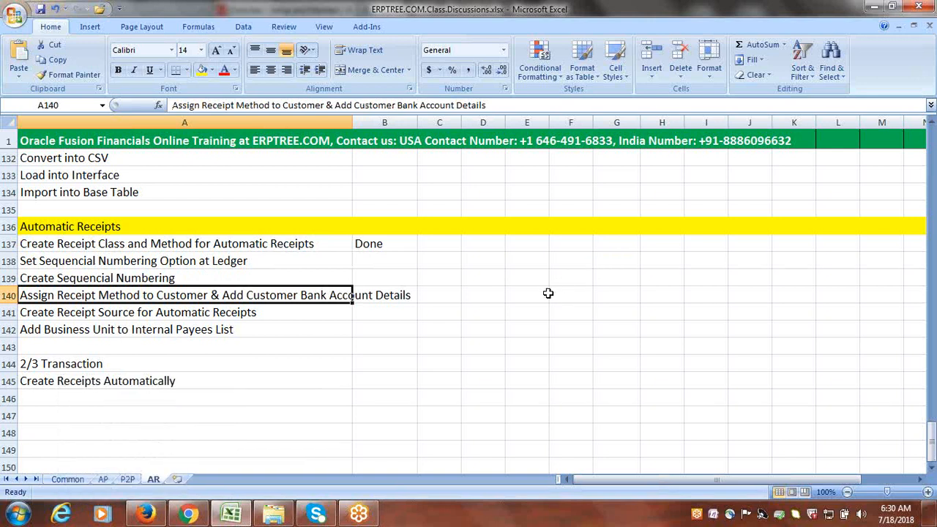
{"action": "left_click", "coordinate": [483, 295]}
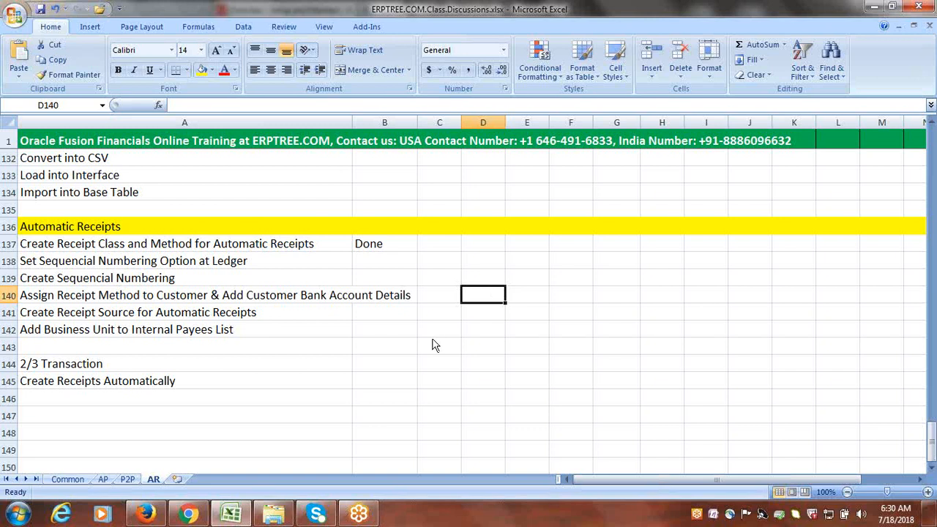
{"action": "mouse_move", "coordinate": [136, 521]}
{"action": "left_click", "coordinate": [434, 295]}
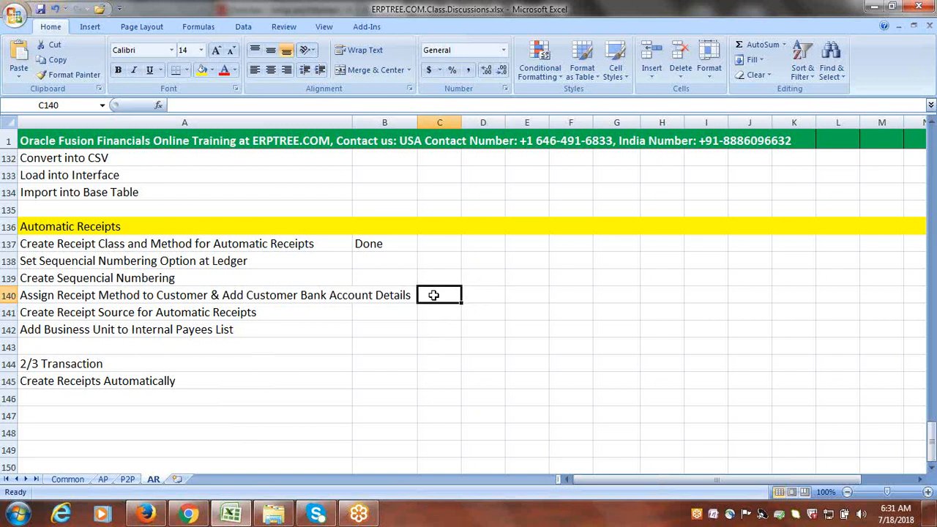
{"action": "left_click", "coordinate": [83, 296]}
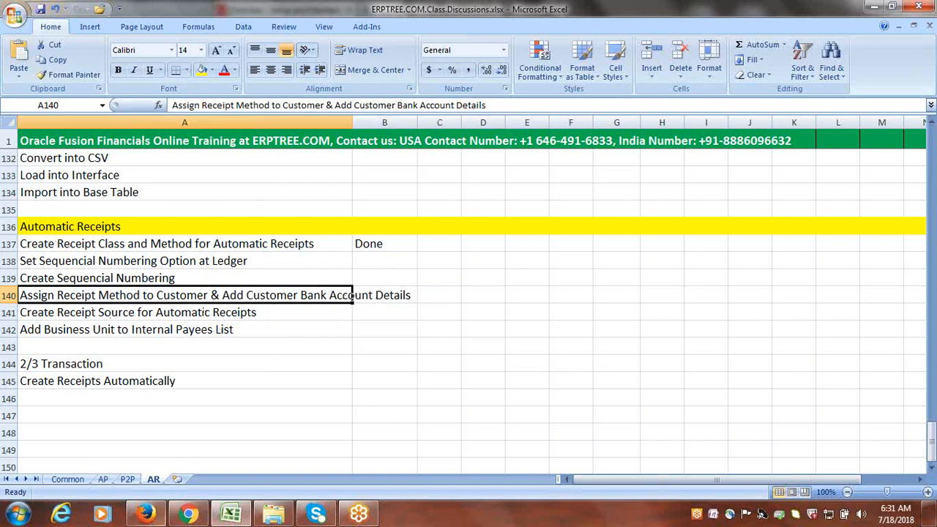
- Switch to the Oracle Fusion implementation project, search its tasks for "manage customers" and open the Manage Customers task
{"action": "left_click", "coordinate": [145, 516]}
{"action": "triple_click", "coordinate": [126, 265]}
{"action": "type", "text": "man"}
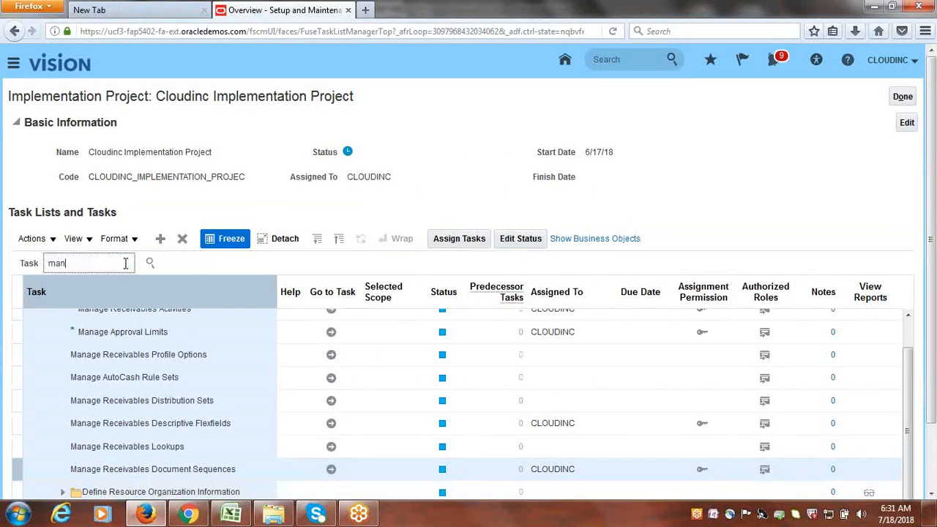
{"action": "type", "text": "age customers"}
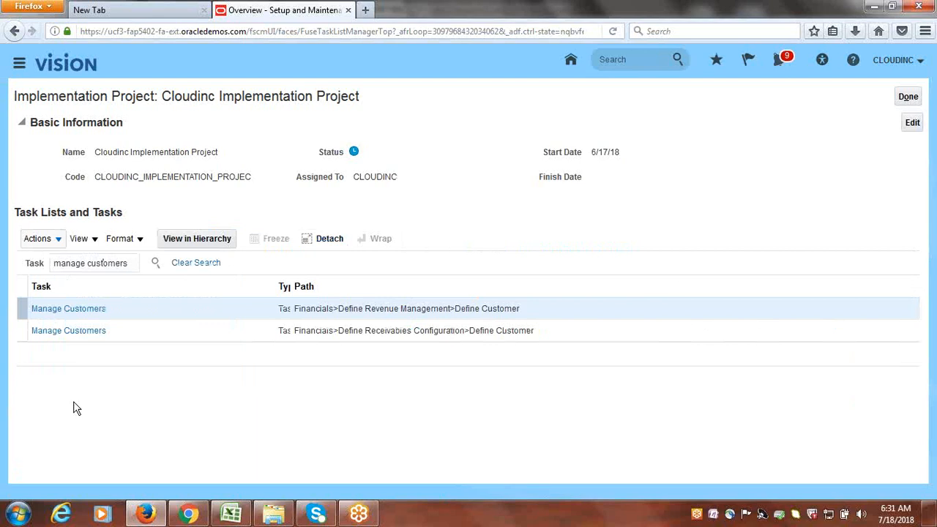
{"action": "left_click", "coordinate": [49, 311]}
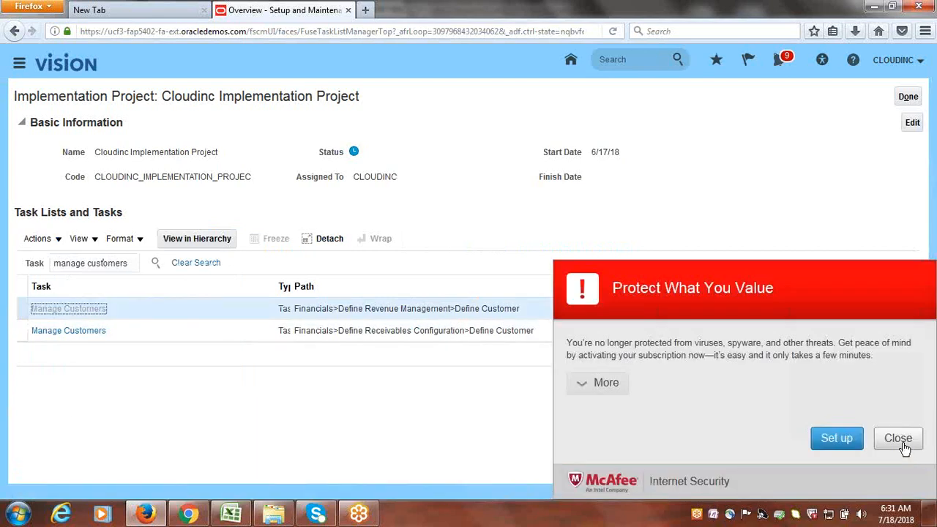
{"action": "left_click", "coordinate": [901, 439]}
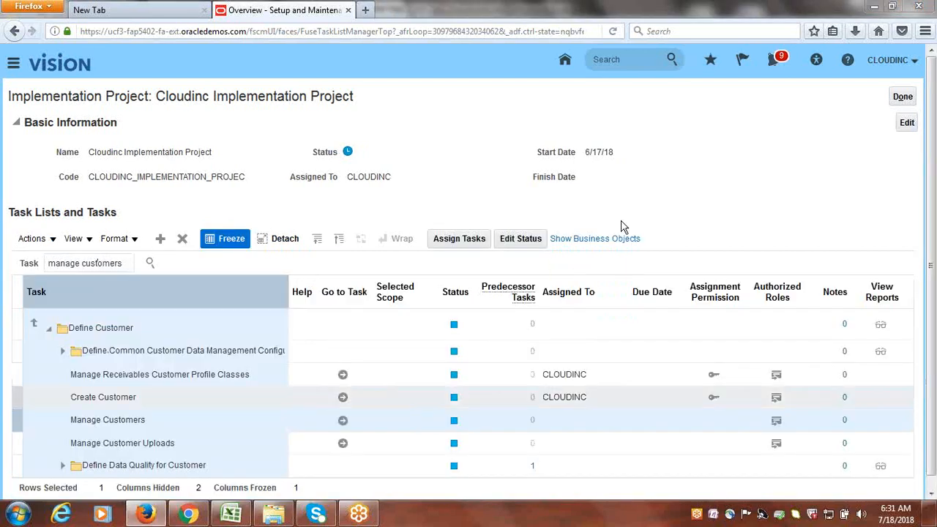
{"action": "left_click", "coordinate": [343, 420]}
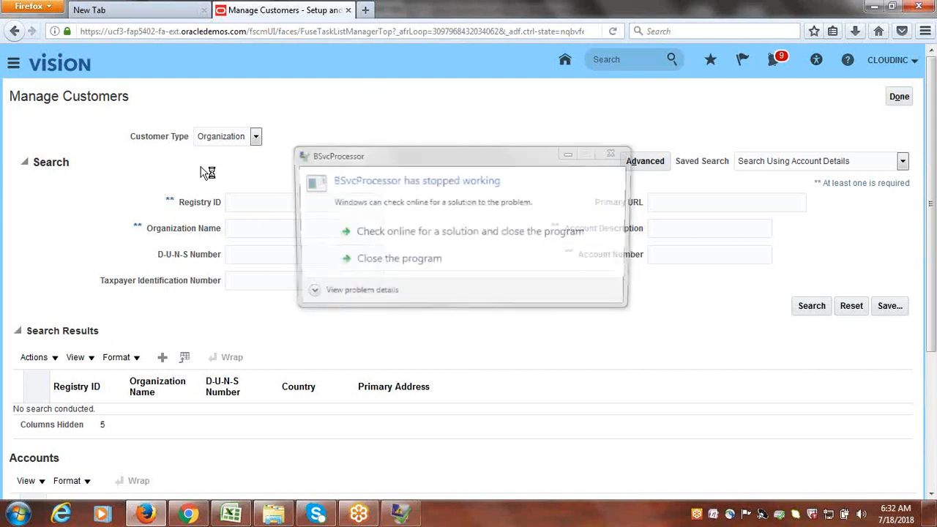
- Search customers by the organization name "Cloudinc Customer-1" and open that customer's account for editing
{"action": "left_click", "coordinate": [615, 153]}
{"action": "left_click", "coordinate": [330, 233]}
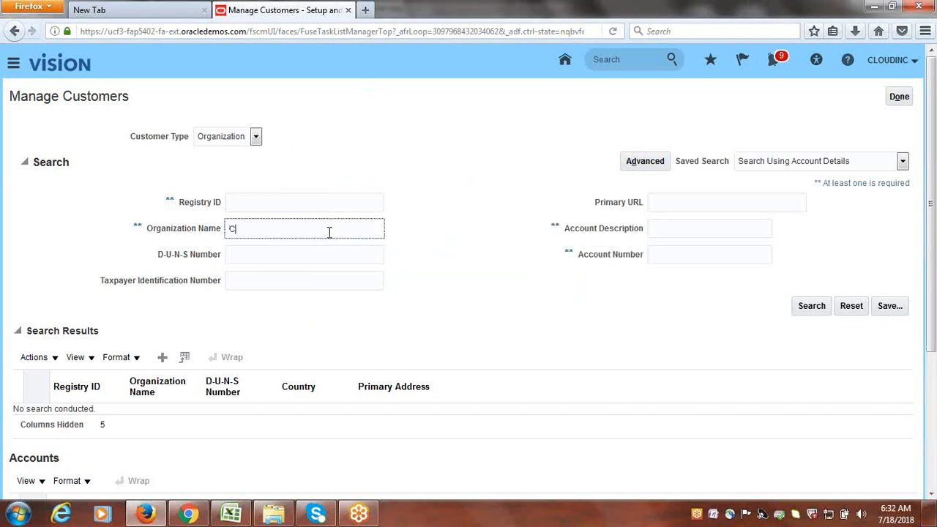
{"action": "type", "text": "Cloudinc Customer-1"}
{"action": "left_click", "coordinate": [809, 308]}
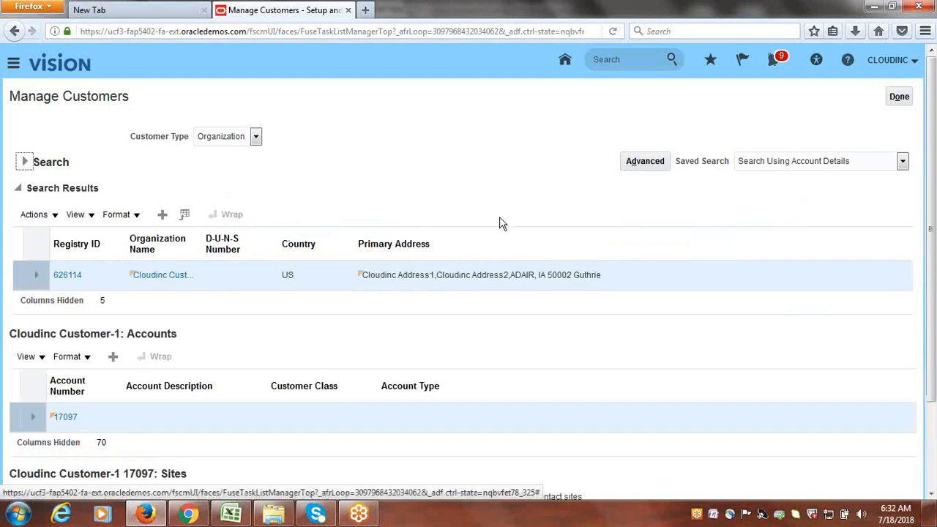
{"action": "scroll", "coordinate": [497, 218], "scroll_direction": "down", "scroll_amount": 2}
{"action": "scroll", "coordinate": [495, 215], "scroll_direction": "down", "scroll_amount": 1}
{"action": "left_click", "coordinate": [66, 315]}
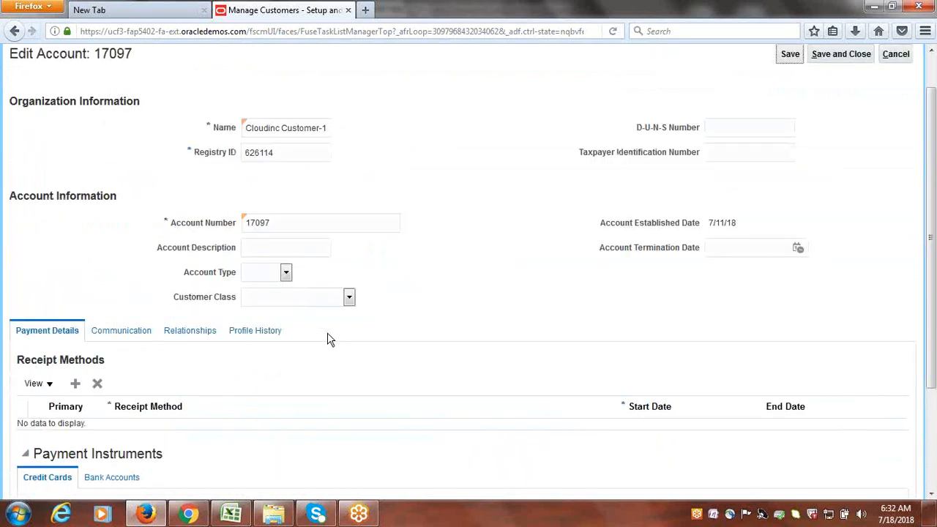
- Add the receipt method Cloudinc Bank Transfer to the account's payment details and mark it as primary
{"action": "scroll", "coordinate": [400, 274], "scroll_direction": "down", "scroll_amount": 3}
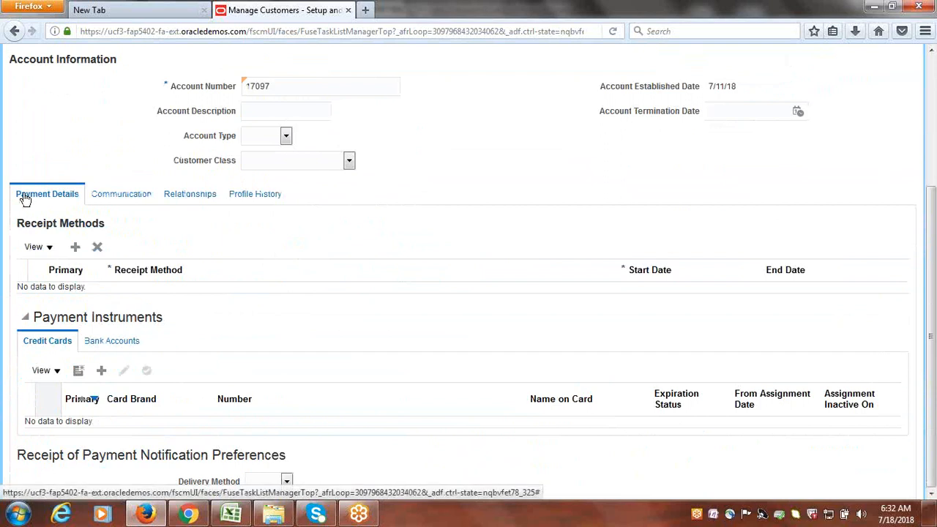
{"action": "left_click", "coordinate": [73, 250]}
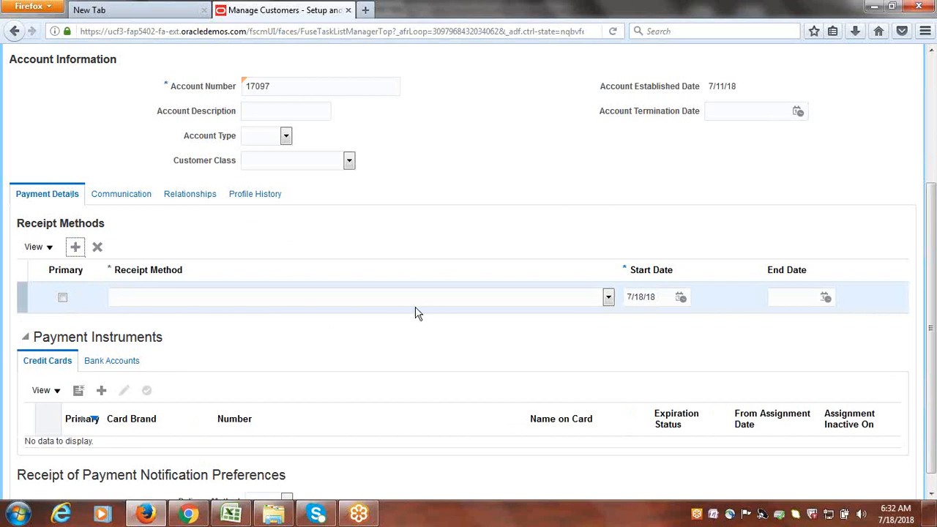
{"action": "left_click", "coordinate": [608, 297]}
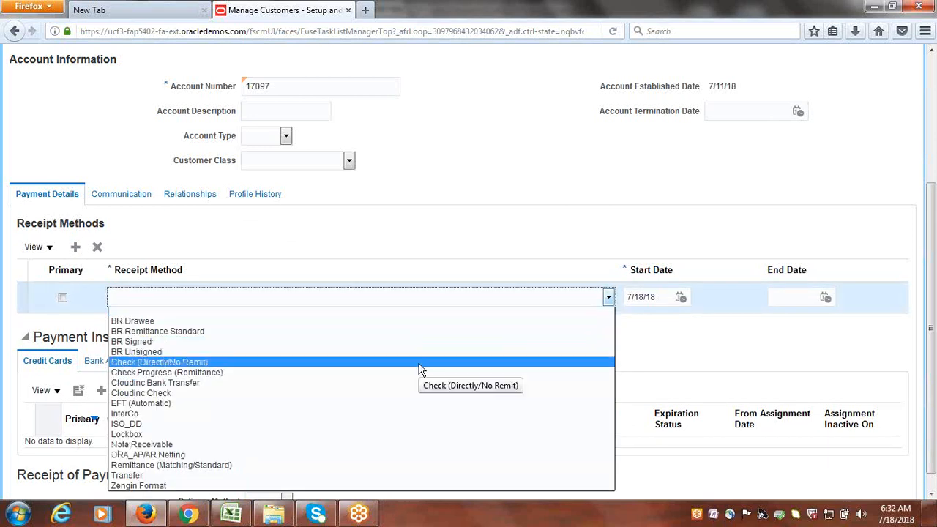
{"action": "left_click", "coordinate": [213, 383]}
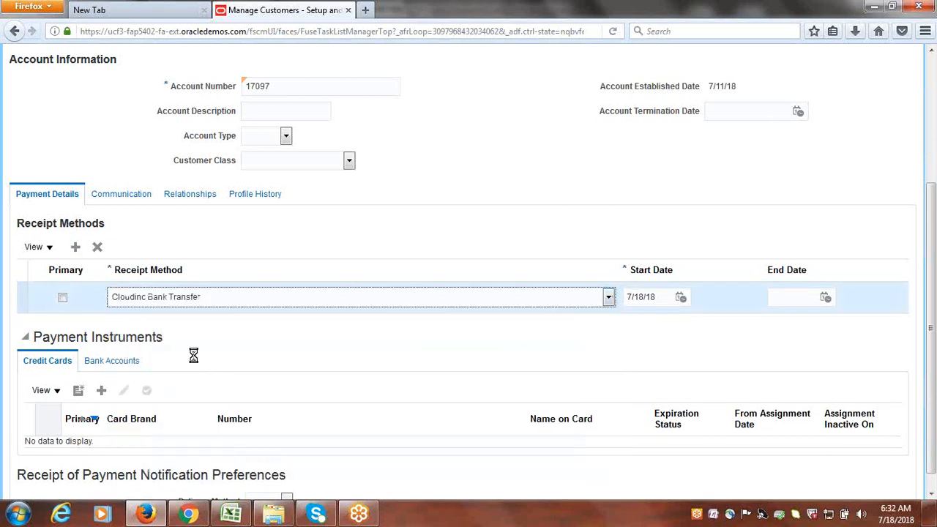
{"action": "left_click", "coordinate": [63, 299]}
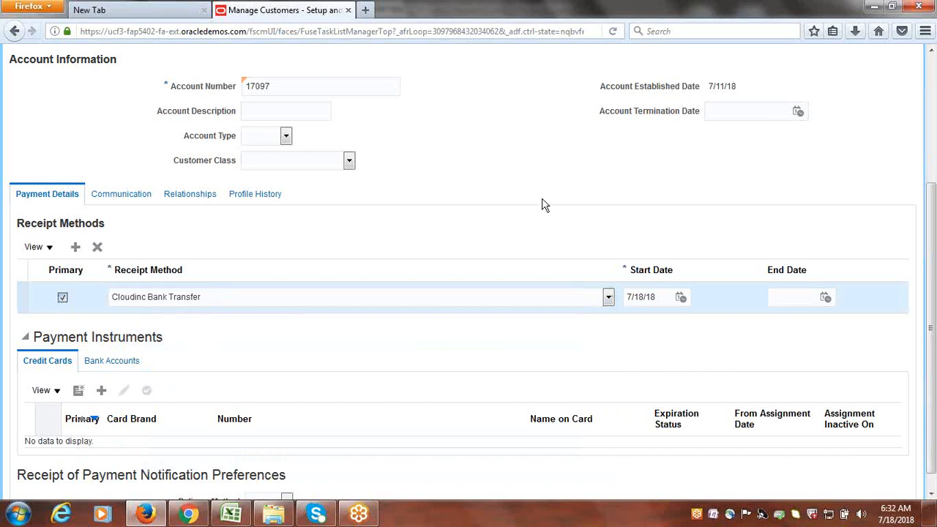
- Start creating a bank account among the account's payment instruments and set its country to United States by searching for code US
{"action": "scroll", "coordinate": [509, 252], "scroll_direction": "down", "scroll_amount": 1}
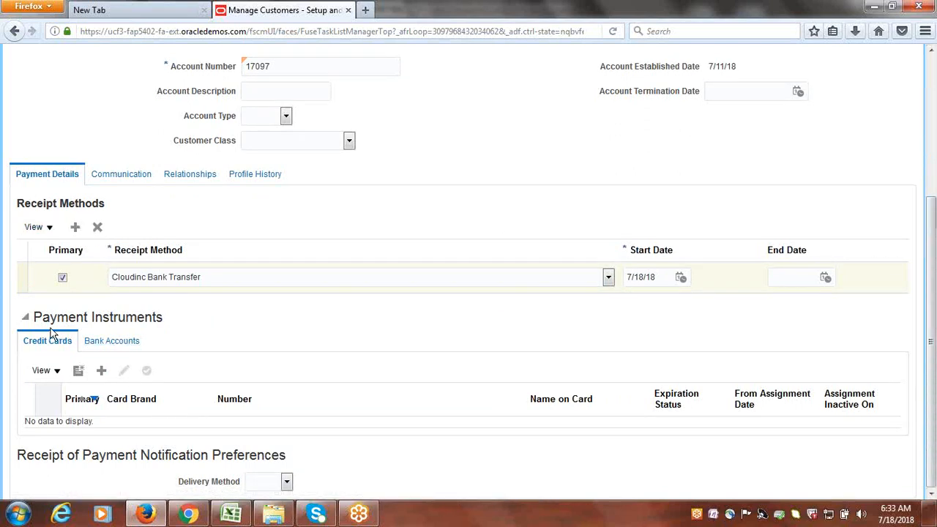
{"action": "left_click", "coordinate": [130, 342]}
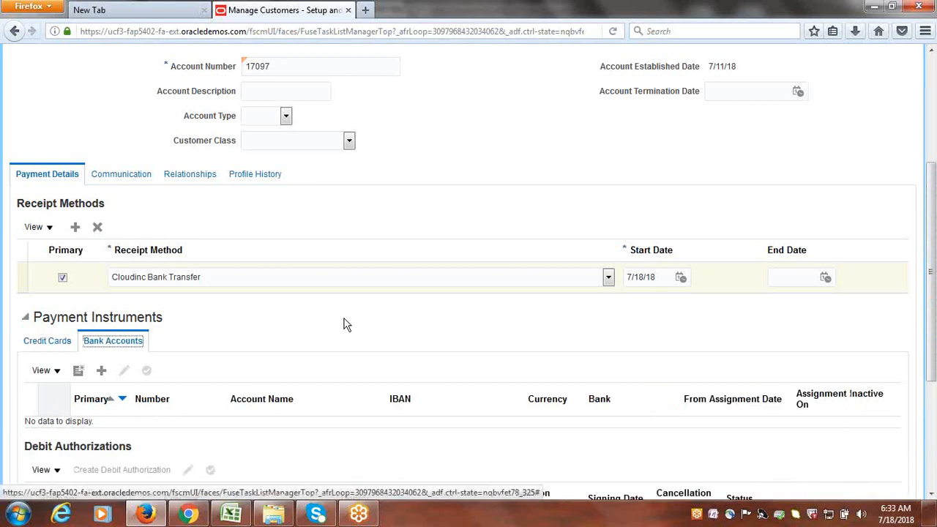
{"action": "scroll", "coordinate": [343, 324], "scroll_direction": "down", "scroll_amount": 5}
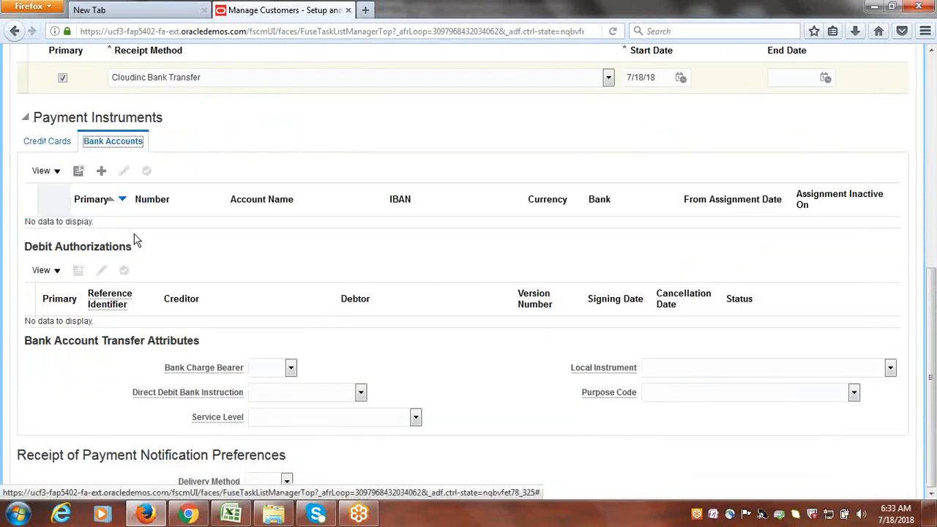
{"action": "scroll", "coordinate": [231, 188], "scroll_direction": "up", "scroll_amount": 2}
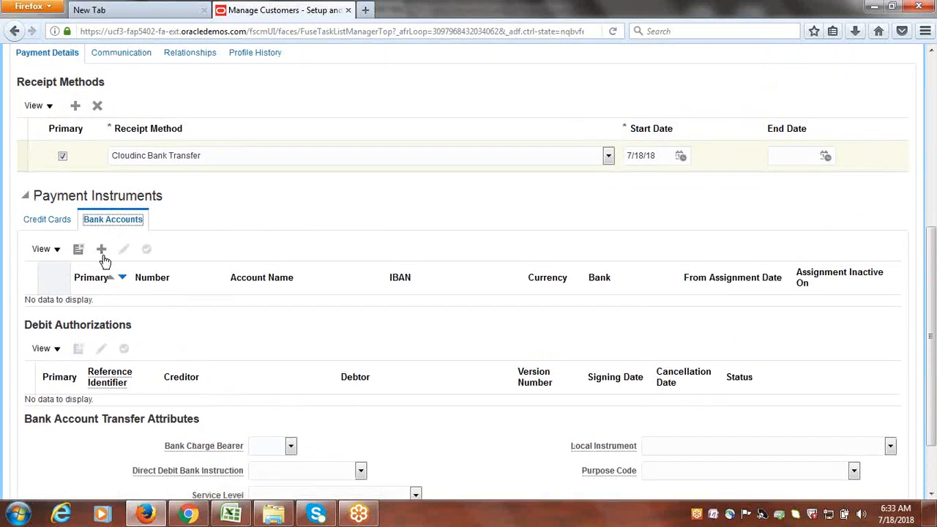
{"action": "left_click", "coordinate": [78, 251]}
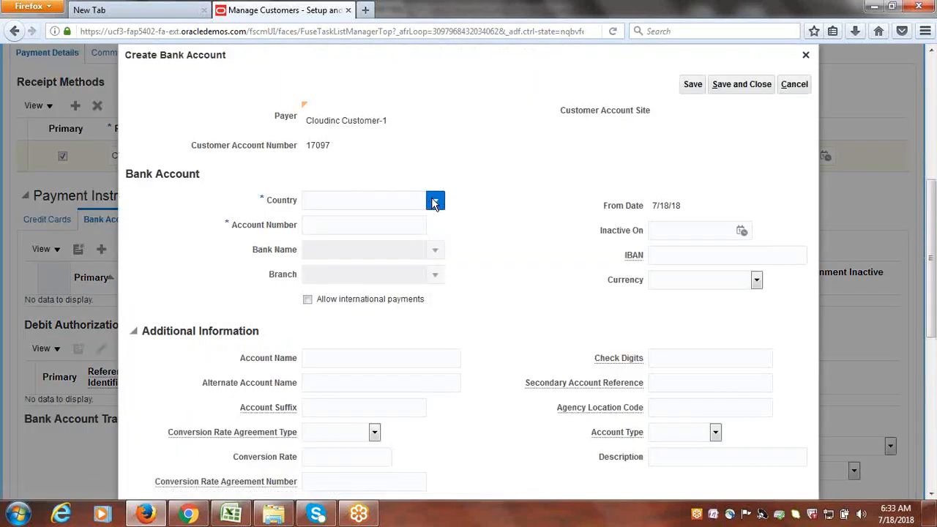
{"action": "left_click", "coordinate": [435, 201]}
{"action": "left_click", "coordinate": [319, 429]}
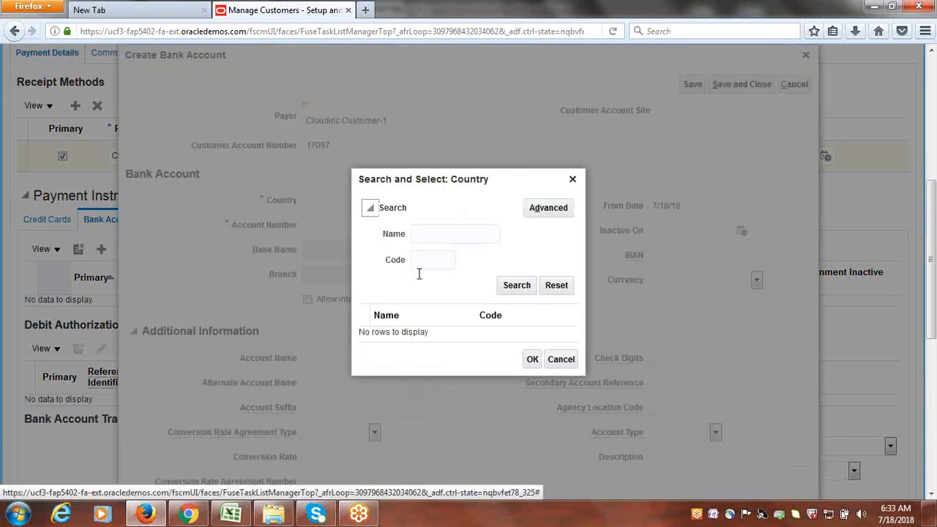
{"action": "left_click", "coordinate": [421, 261]}
{"action": "type", "text": "US"}
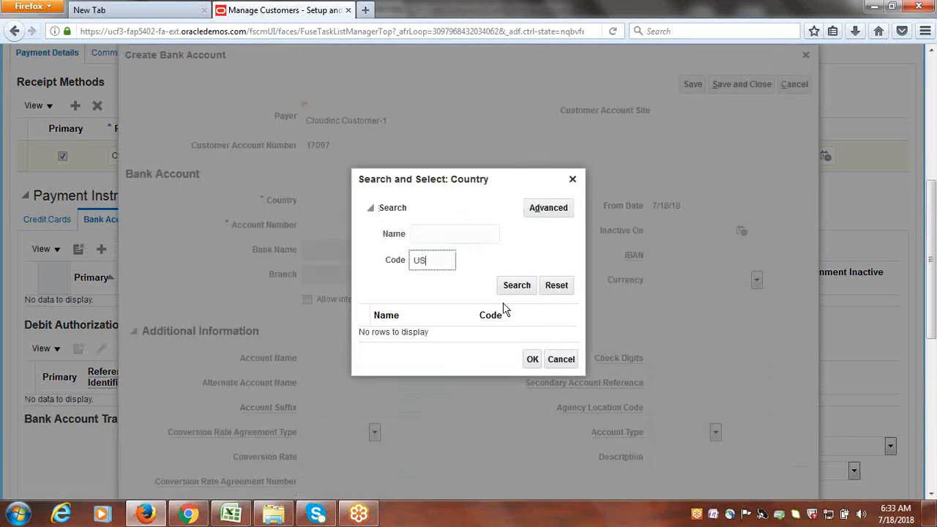
{"action": "left_click", "coordinate": [530, 290]}
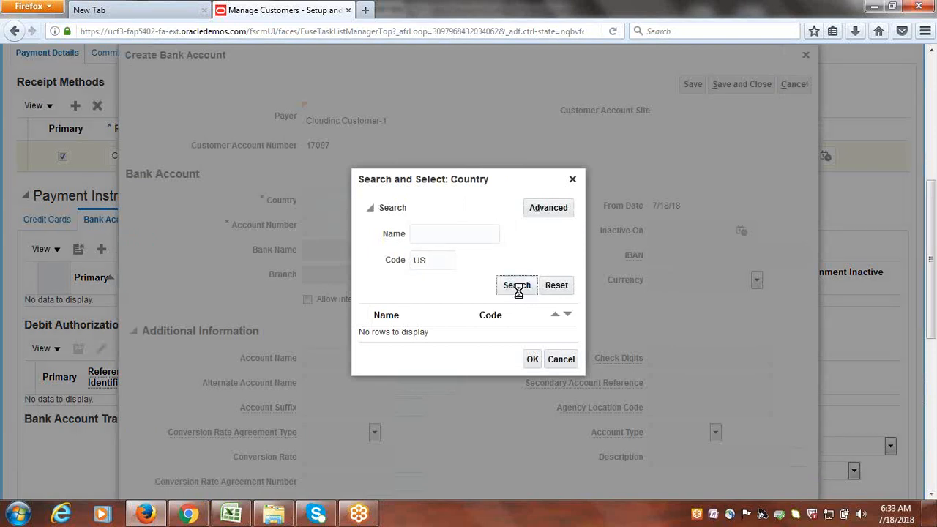
{"action": "left_click", "coordinate": [415, 334]}
{"action": "left_click", "coordinate": [533, 364]}
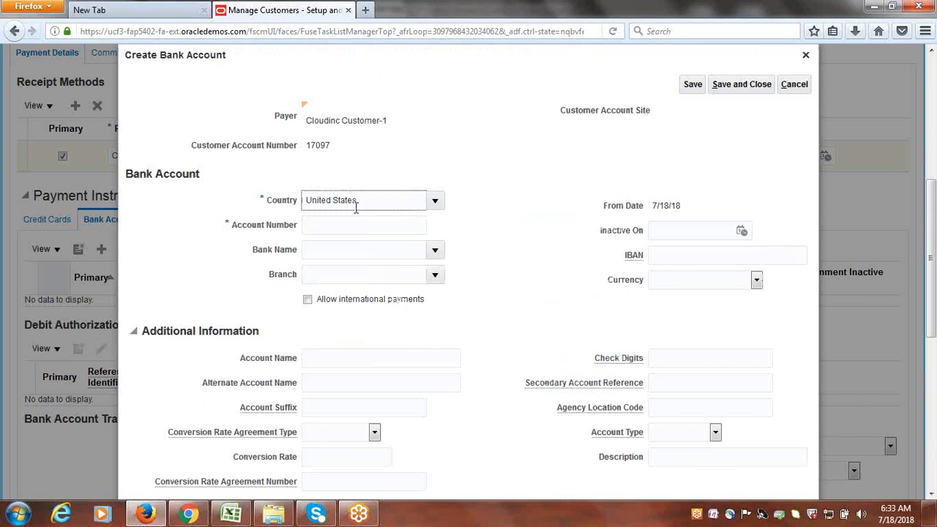
- Enter the bank account number and choose Google Bank with the branch Google Branch
{"action": "left_click", "coordinate": [338, 226]}
{"action": "type", "text": "654654654"}
{"action": "left_click", "coordinate": [540, 258]}
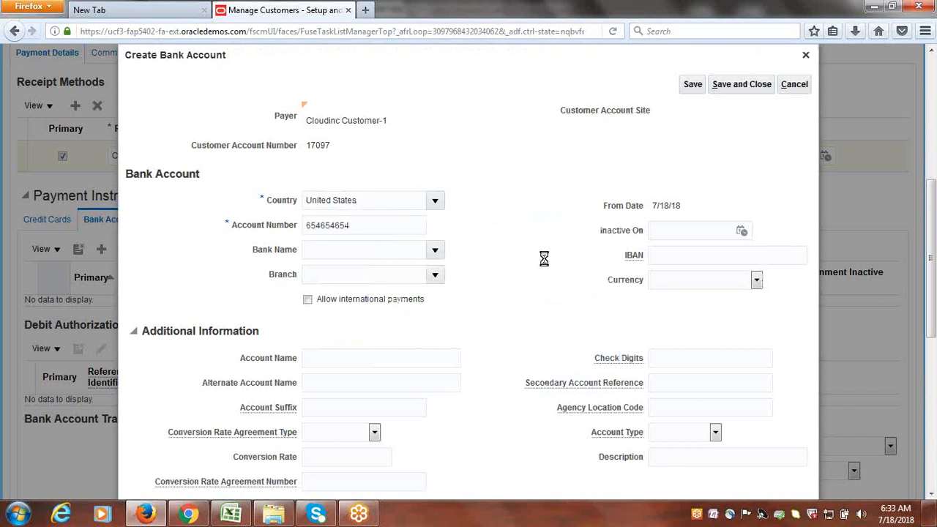
{"action": "left_click", "coordinate": [436, 250]}
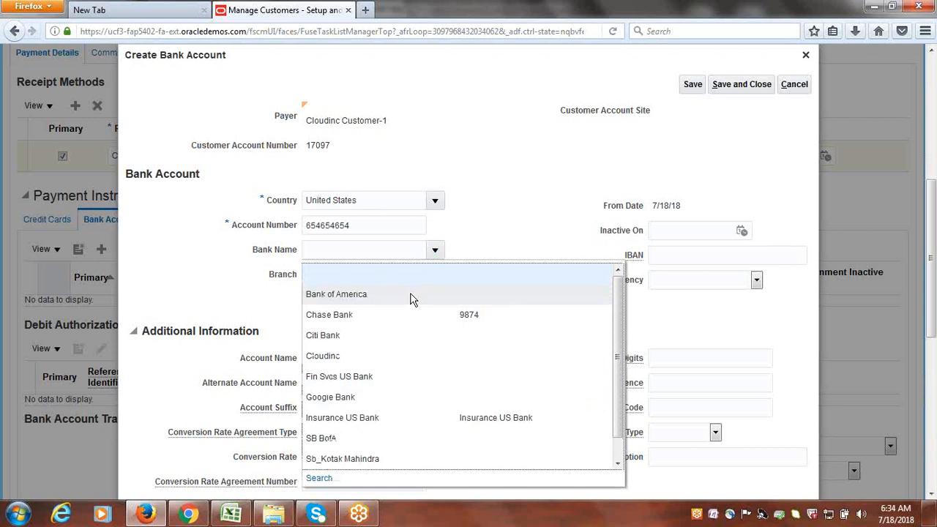
{"action": "left_click", "coordinate": [400, 400]}
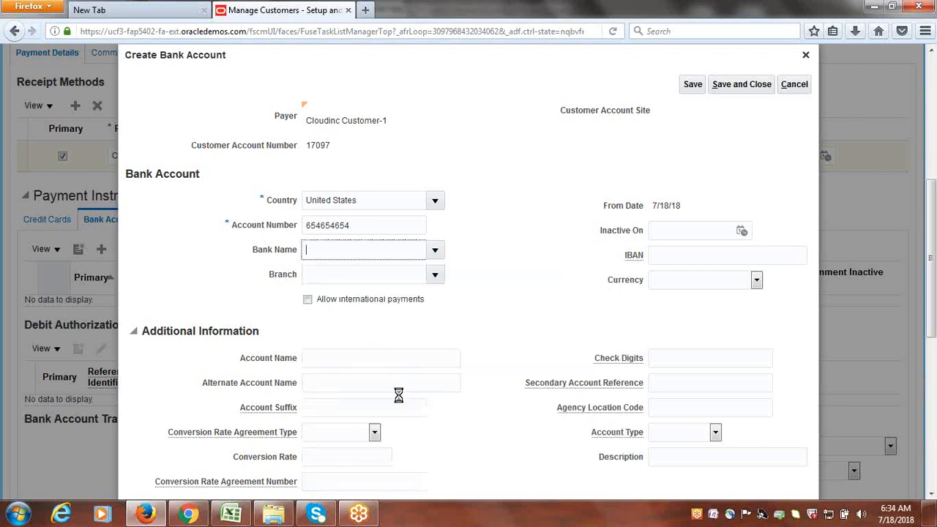
{"action": "left_click", "coordinate": [432, 276]}
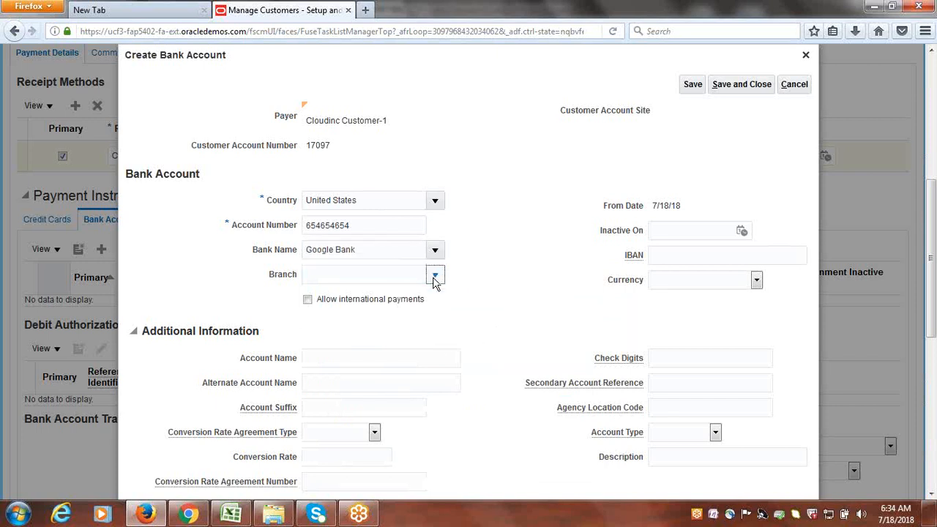
{"action": "left_click", "coordinate": [370, 320]}
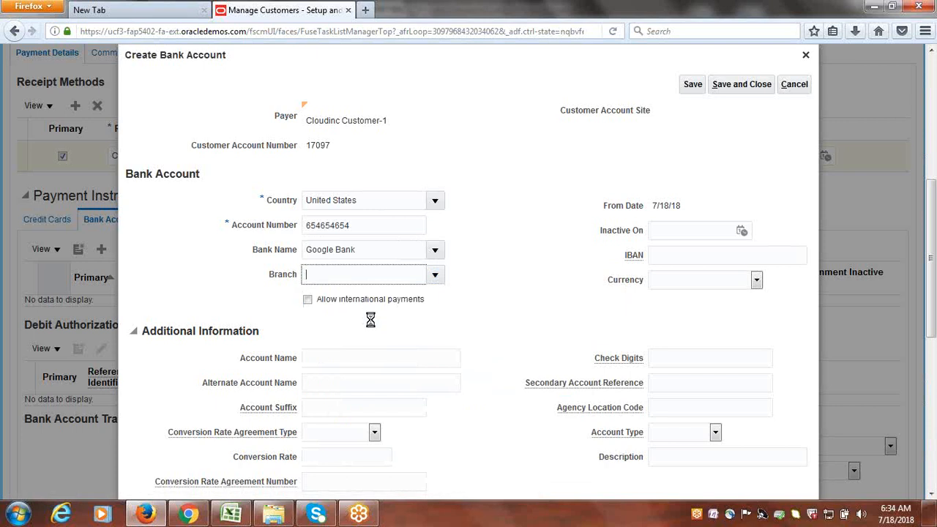
- Name the bank account "Google Customer Account", then save and close both it and the edited customer account
{"action": "left_click", "coordinate": [361, 358]}
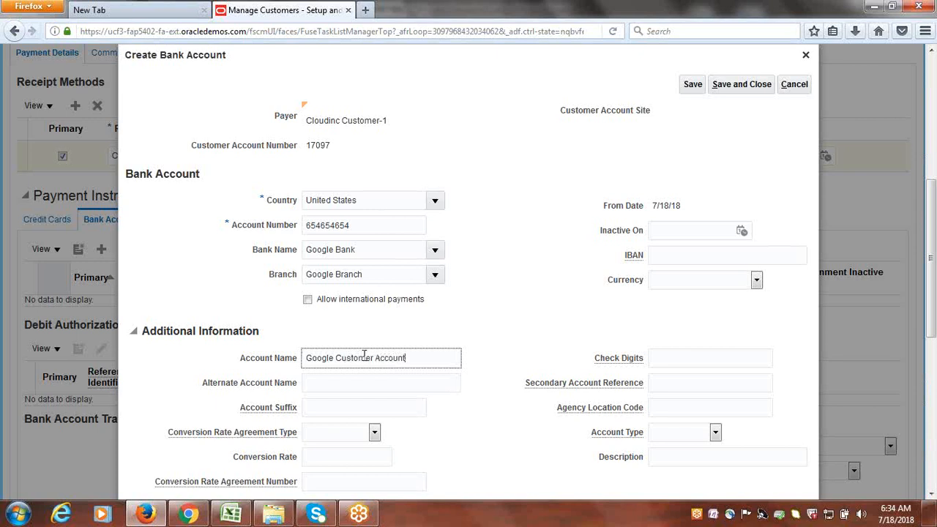
{"action": "left_click", "coordinate": [742, 85]}
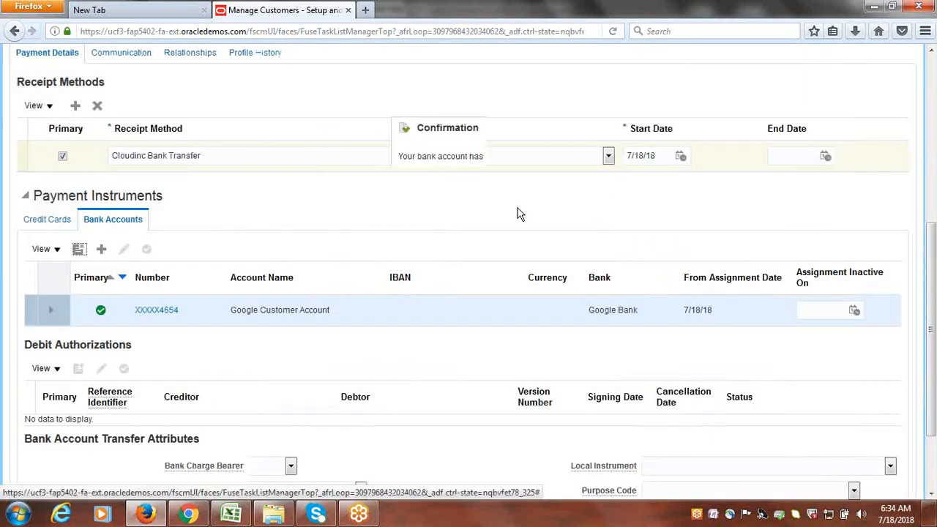
{"action": "left_click", "coordinate": [520, 183]}
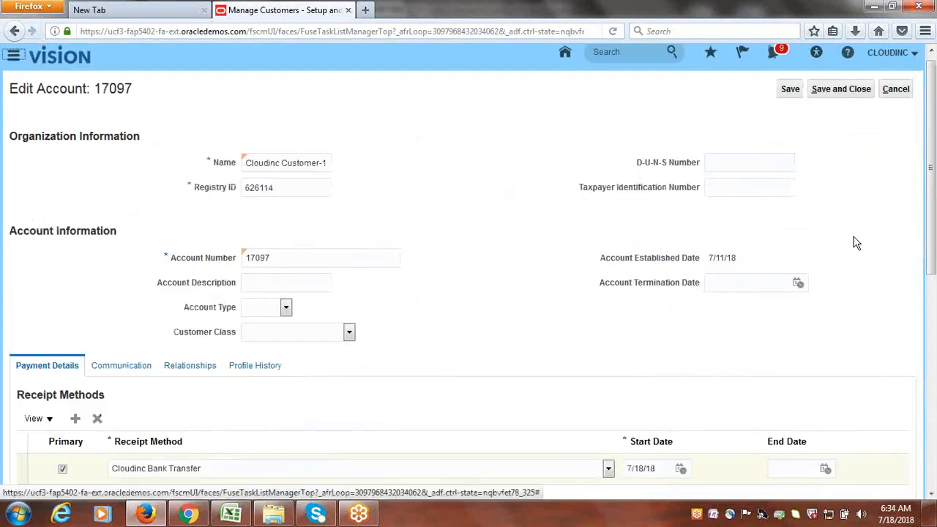
{"action": "mouse_move", "coordinate": [932, 168]}
{"action": "left_mouse_down"}
{"action": "mouse_move", "coordinate": [932, 316]}
{"action": "mouse_move", "coordinate": [921, 170]}
{"action": "left_mouse_up"}
{"action": "left_click", "coordinate": [841, 96]}
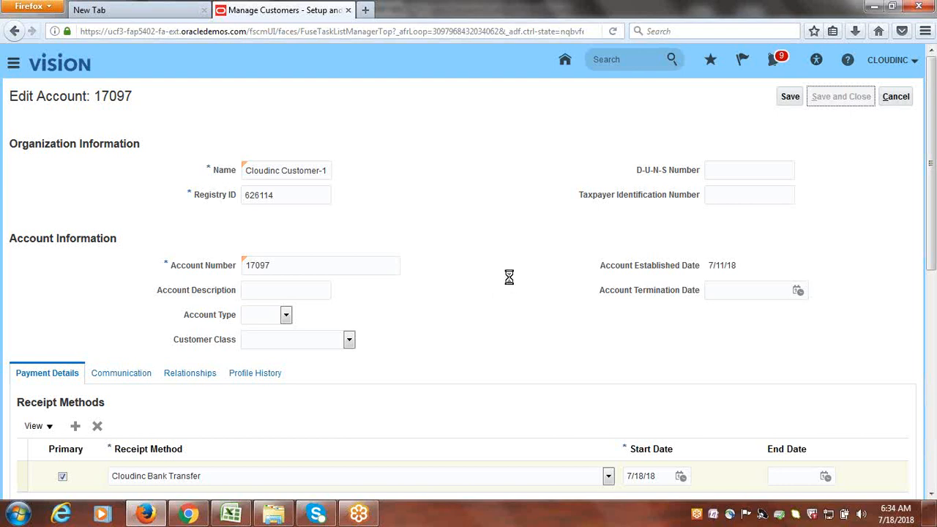
- Open the customer's site and add Cloudinc Bank Transfer as the primary receipt method in its payment details
{"action": "scroll", "coordinate": [439, 256], "scroll_direction": "down", "scroll_amount": 3}
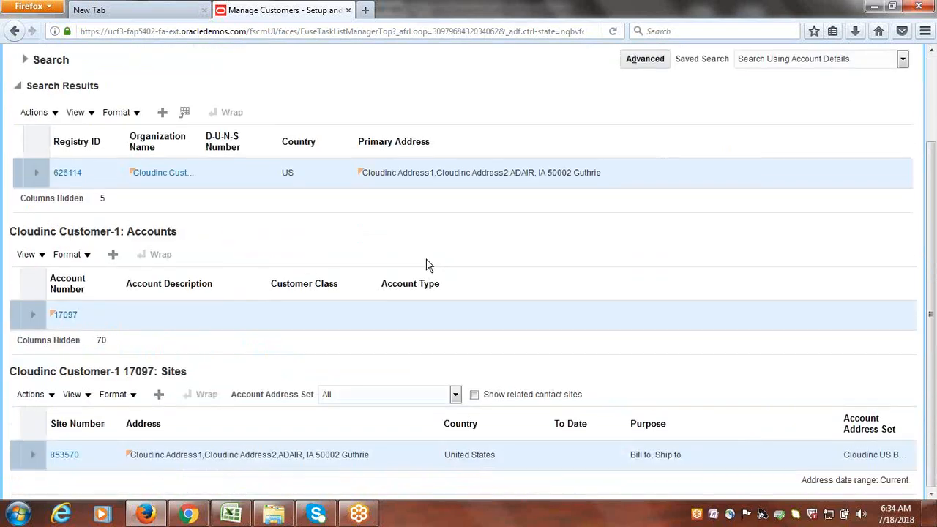
{"action": "left_click", "coordinate": [63, 455]}
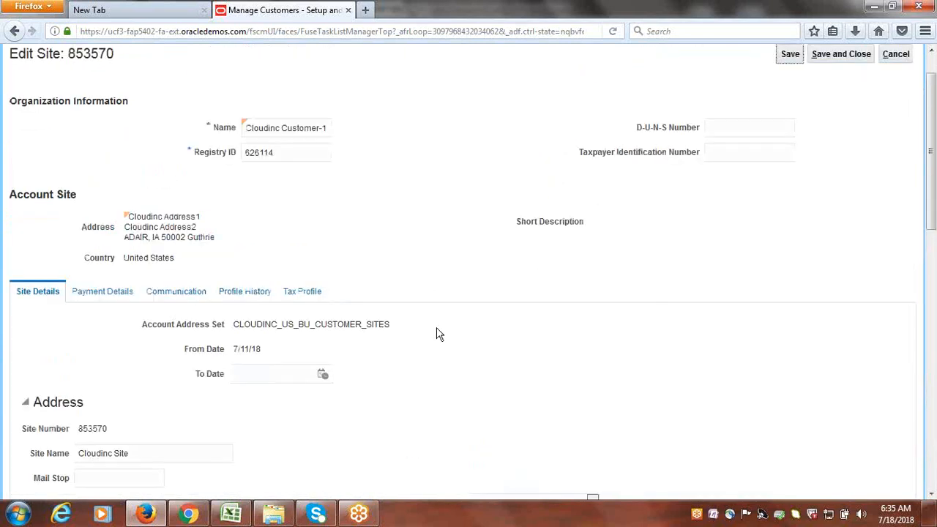
{"action": "left_click", "coordinate": [104, 295]}
{"action": "scroll", "coordinate": [458, 251], "scroll_direction": "down", "scroll_amount": 2}
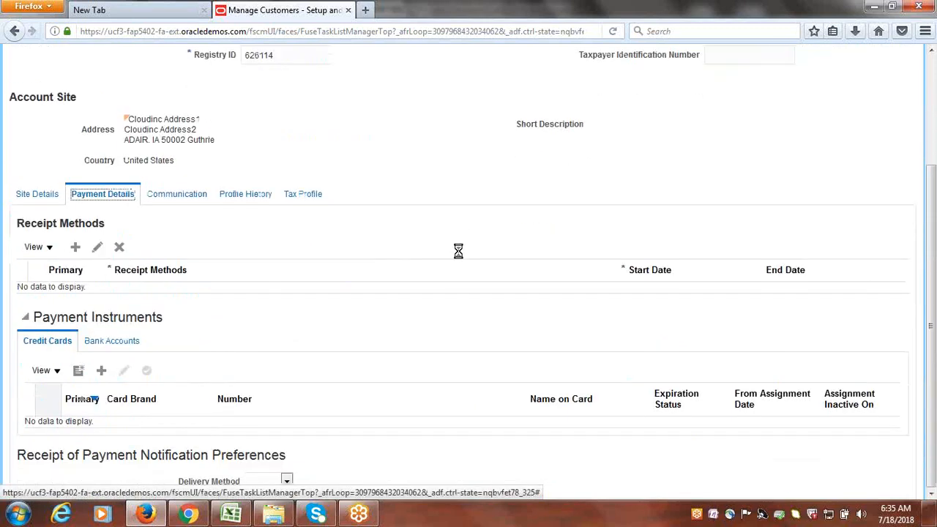
{"action": "left_click", "coordinate": [75, 247]}
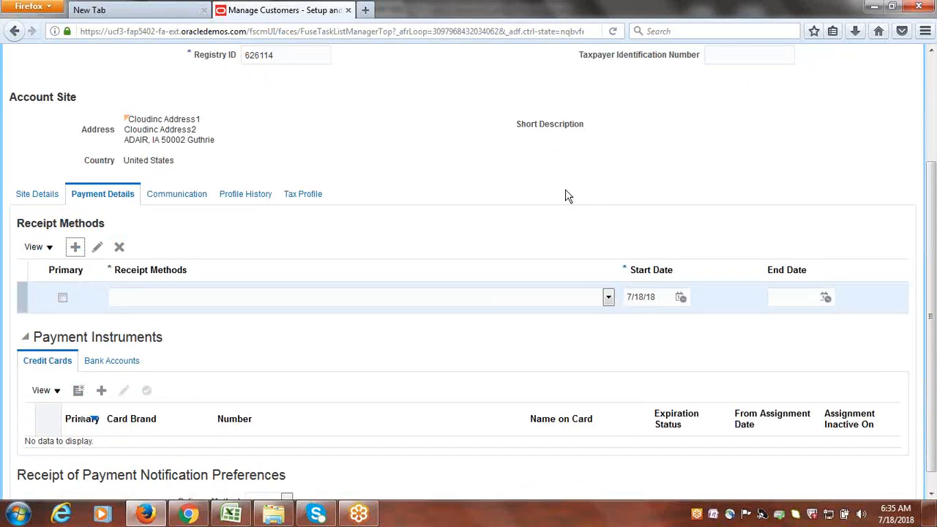
{"action": "left_click", "coordinate": [374, 299]}
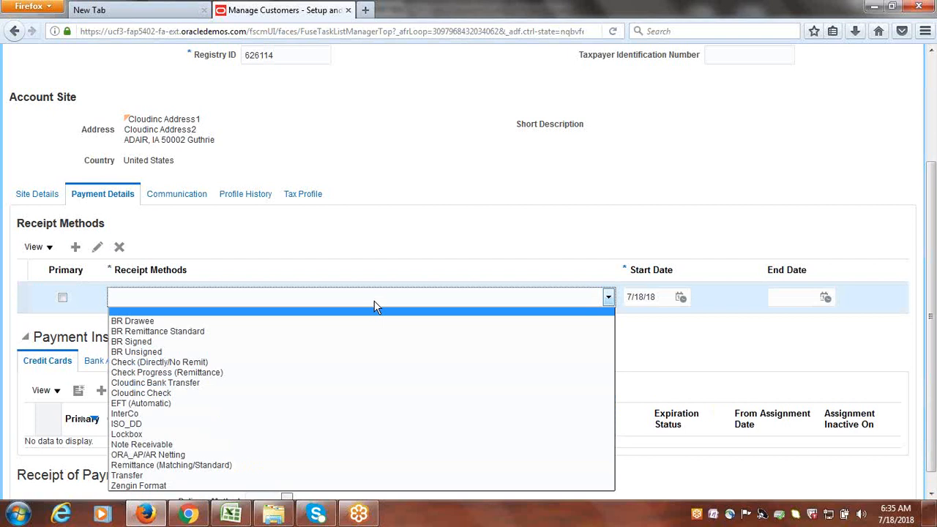
{"action": "left_click", "coordinate": [264, 390]}
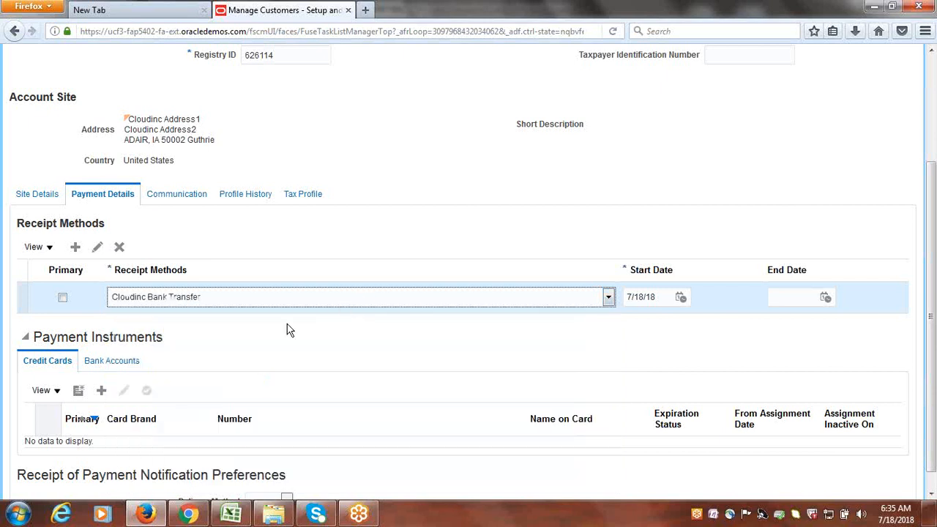
{"action": "left_click", "coordinate": [63, 298]}
{"action": "scroll", "coordinate": [522, 212], "scroll_direction": "down", "scroll_amount": 1}
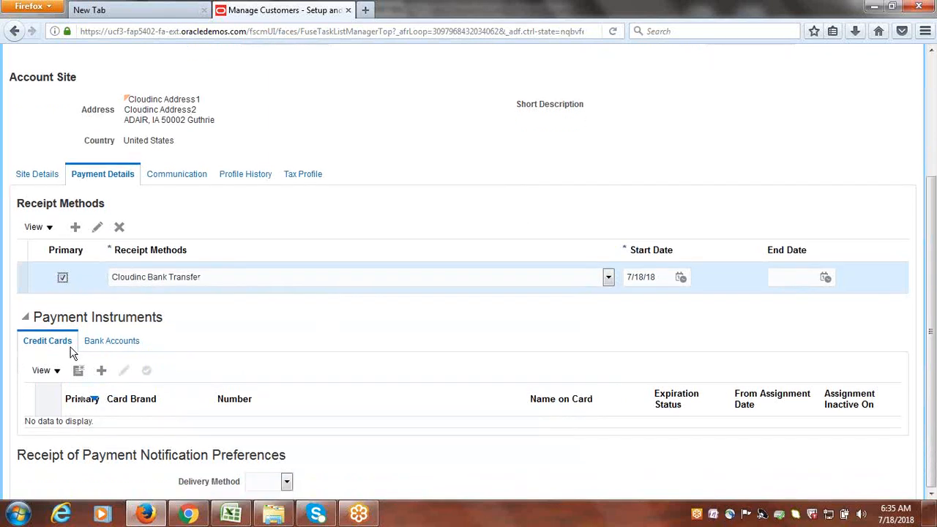
- Assign the existing Google Customer Account to the site's bank account payment instruments, then save and close the site
{"action": "left_click", "coordinate": [113, 341]}
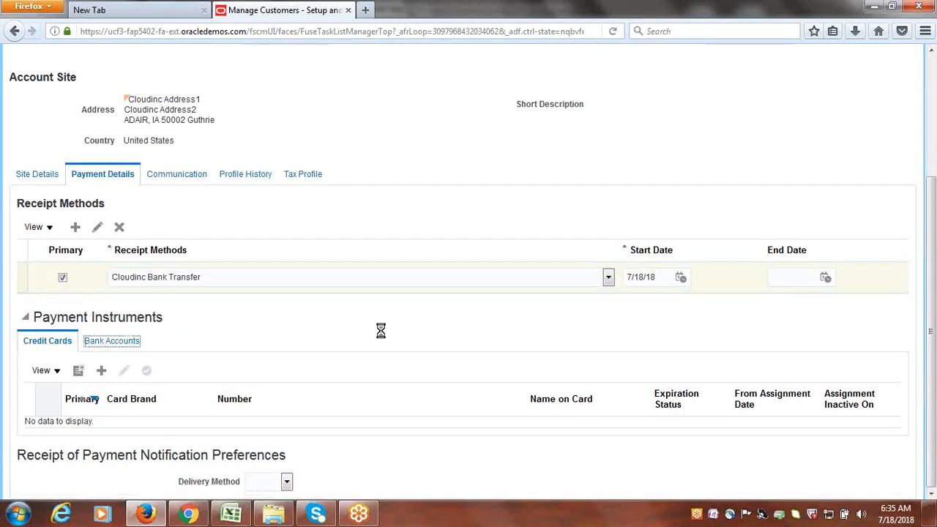
{"action": "scroll", "coordinate": [373, 334], "scroll_direction": "down", "scroll_amount": 5}
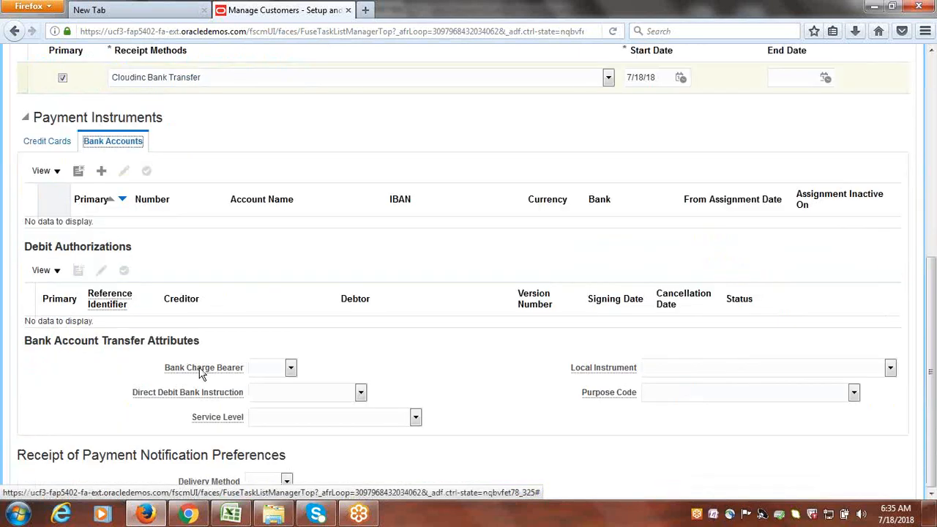
{"action": "left_click", "coordinate": [102, 171]}
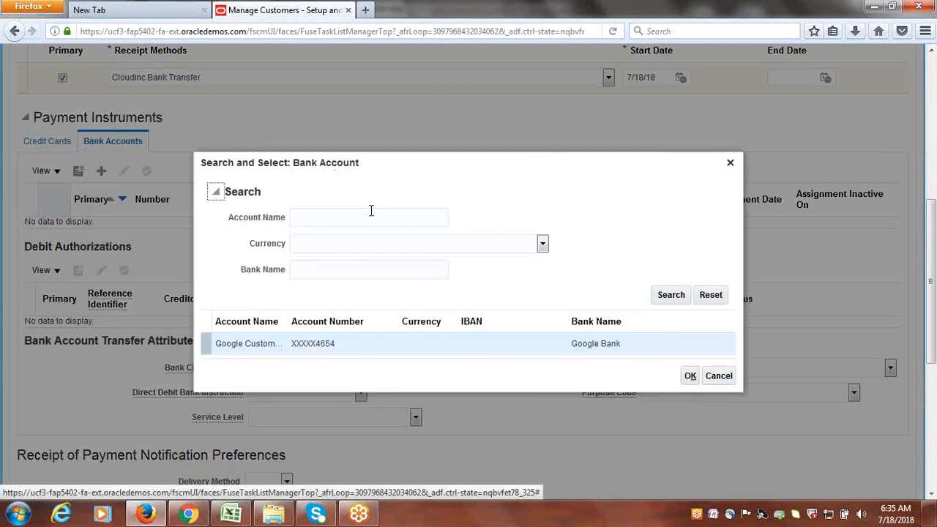
{"action": "left_click", "coordinate": [205, 344]}
{"action": "left_click", "coordinate": [690, 378]}
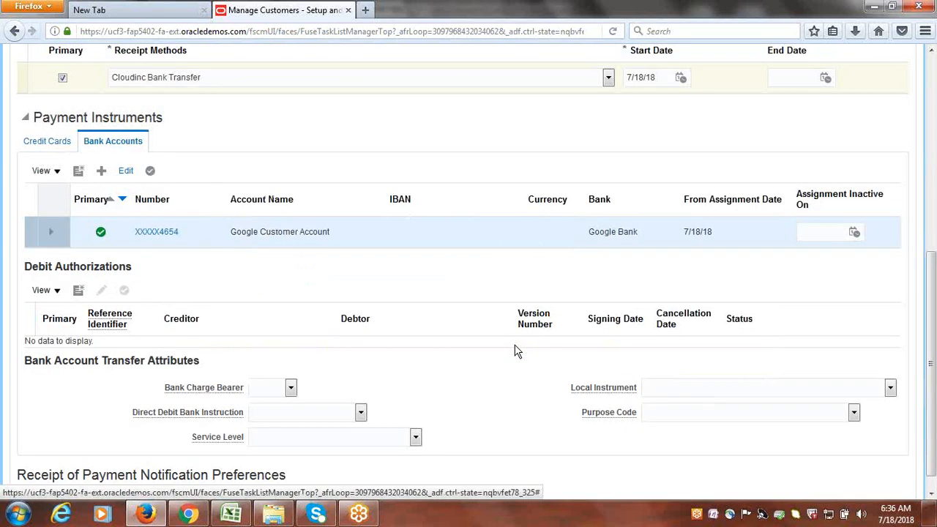
{"action": "scroll", "coordinate": [502, 244], "scroll_direction": "up", "scroll_amount": 5}
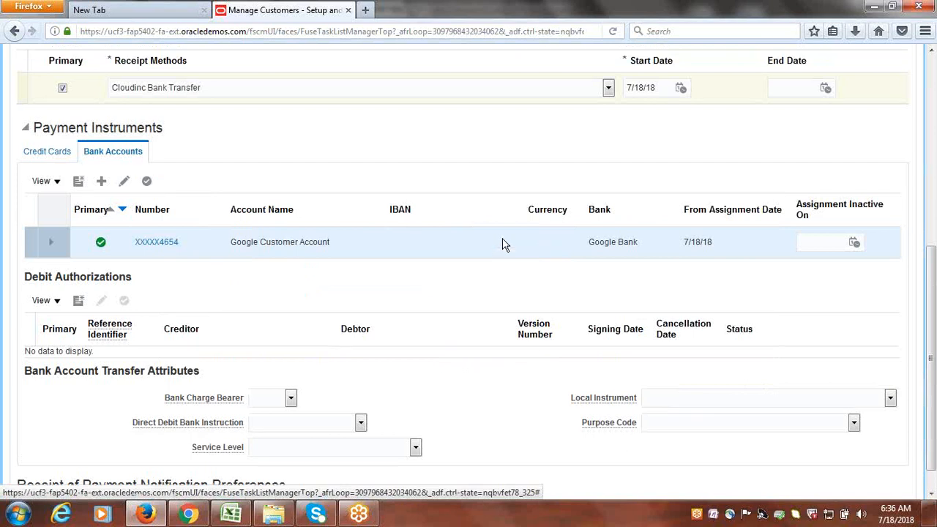
{"action": "left_click", "coordinate": [844, 99]}
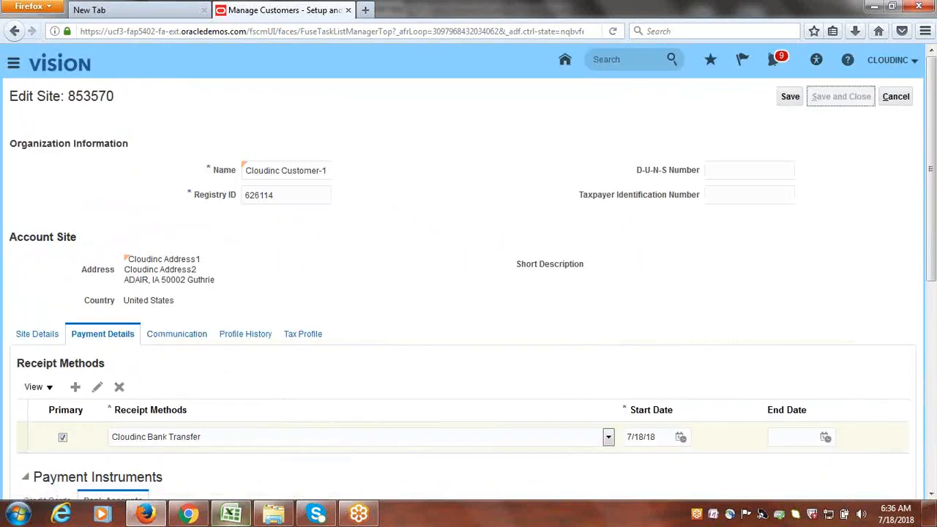
- Switch to the Excel checklist, select the item Create Receipt Source for Automatic Receipts, then return to Firefox and leave the customer page
{"action": "left_click", "coordinate": [230, 514]}
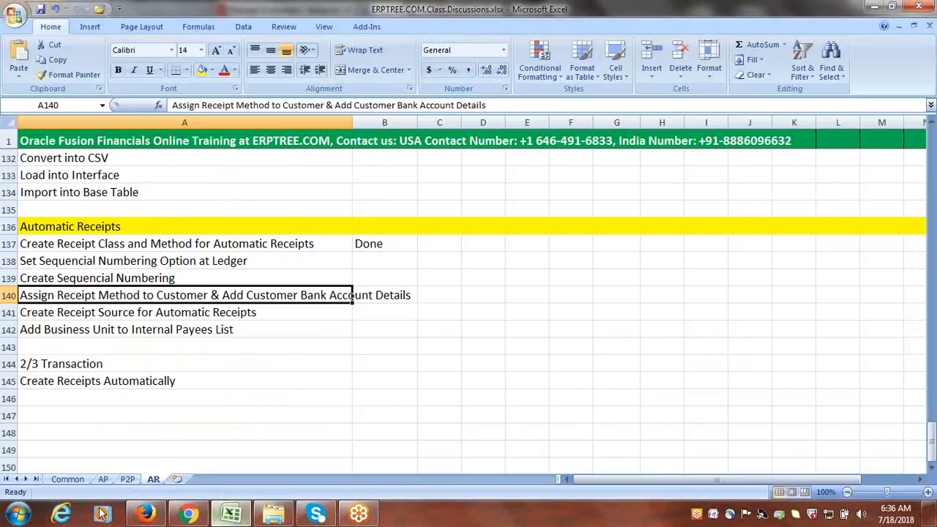
{"action": "left_click", "coordinate": [175, 313]}
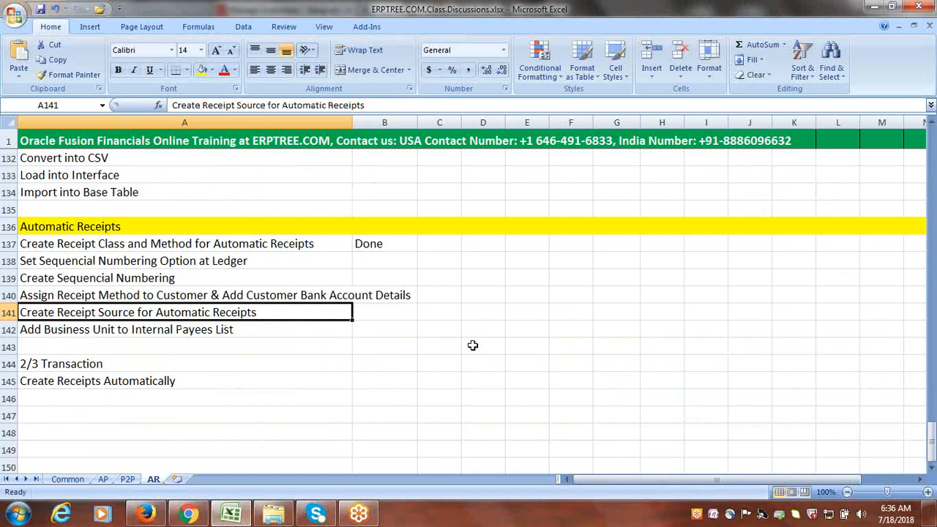
{"action": "key", "text": "alt+Tab"}
{"action": "left_click", "coordinate": [899, 97]}
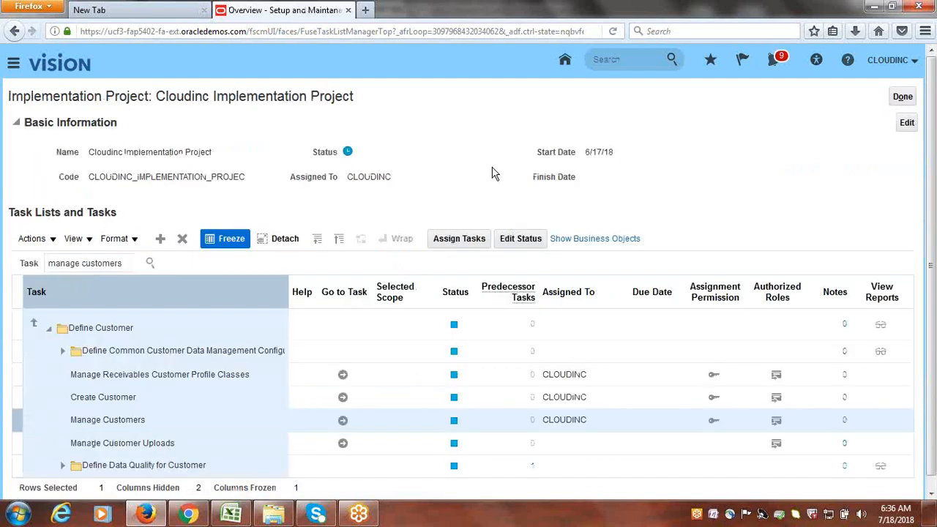
- Search the implementation project's tasks for "receipt sources" and open the Manage Receipt Sources task
{"action": "triple_click", "coordinate": [116, 262]}
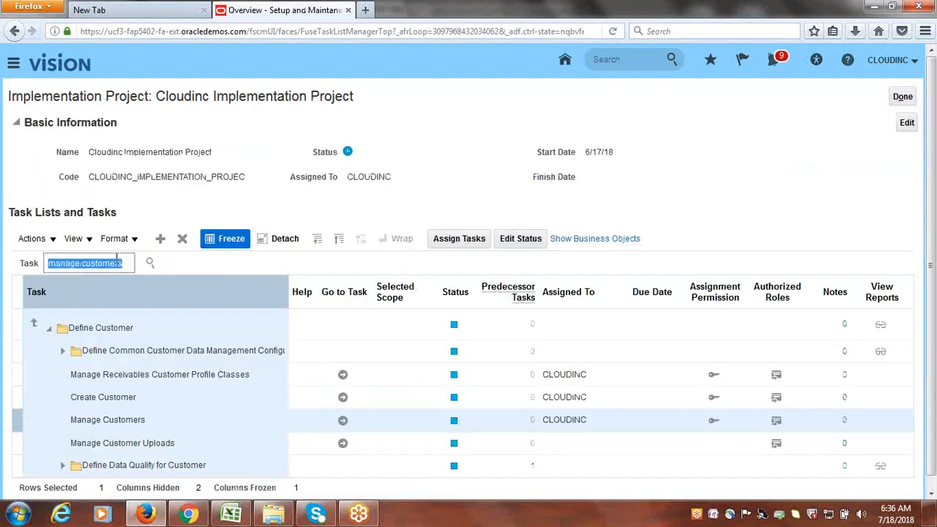
{"action": "type", "text": "receipt sources"}
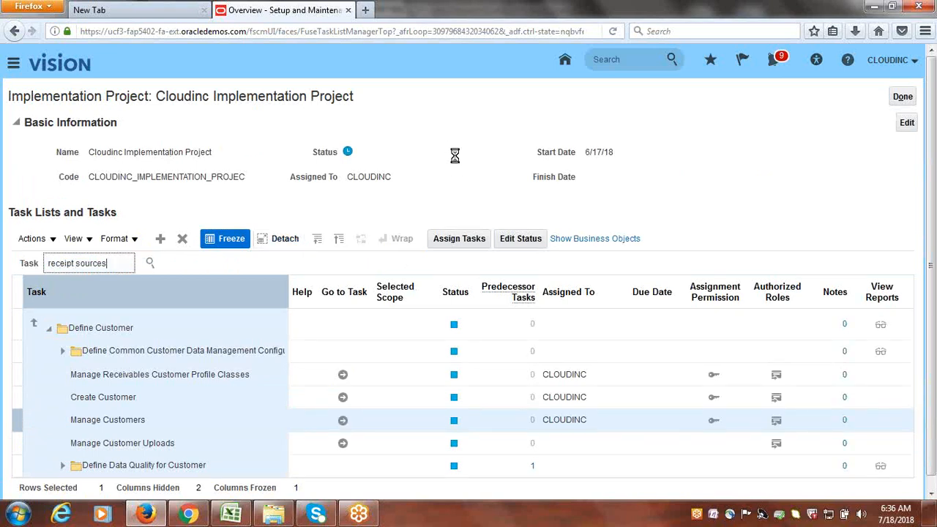
{"action": "left_click", "coordinate": [102, 312]}
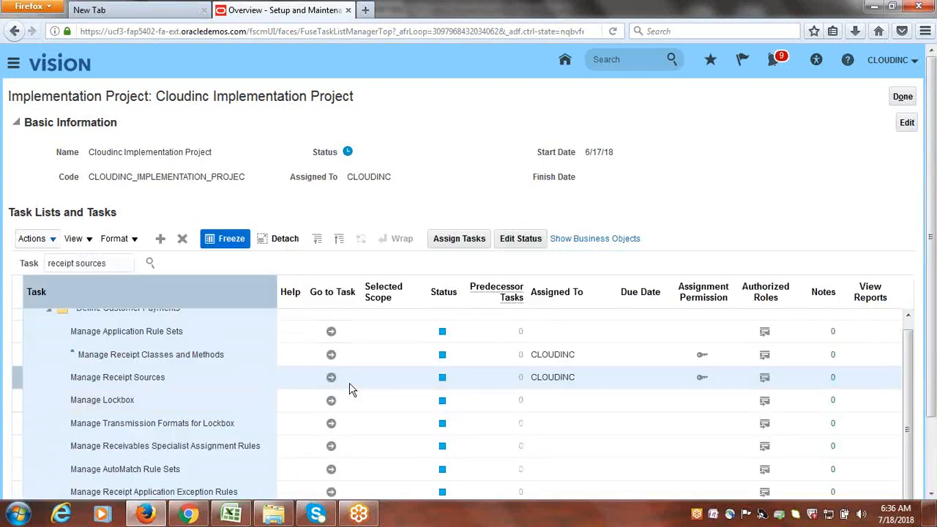
{"action": "left_click", "coordinate": [331, 377]}
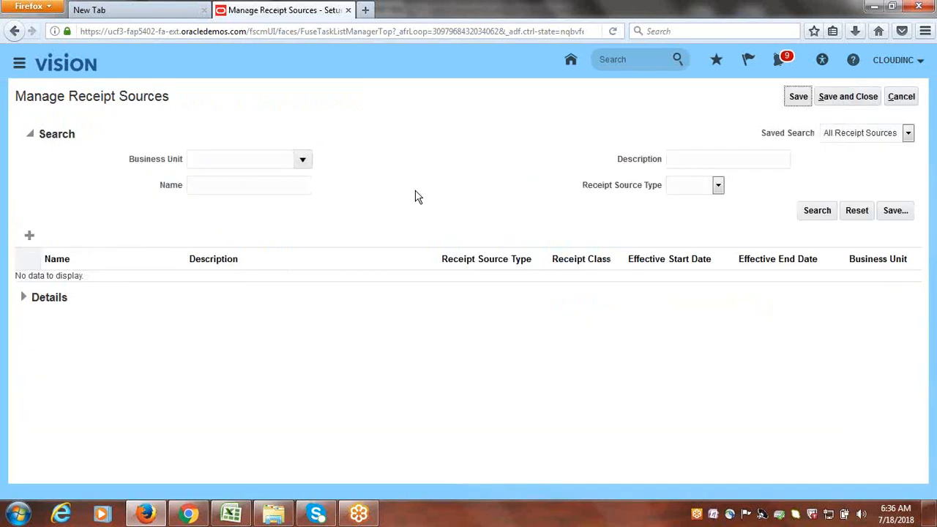
- Start a new receipt source for Cloudinc US Business Unit, name it Cloudinc Automatic and set its source type to Automatic
{"action": "left_click", "coordinate": [30, 235]}
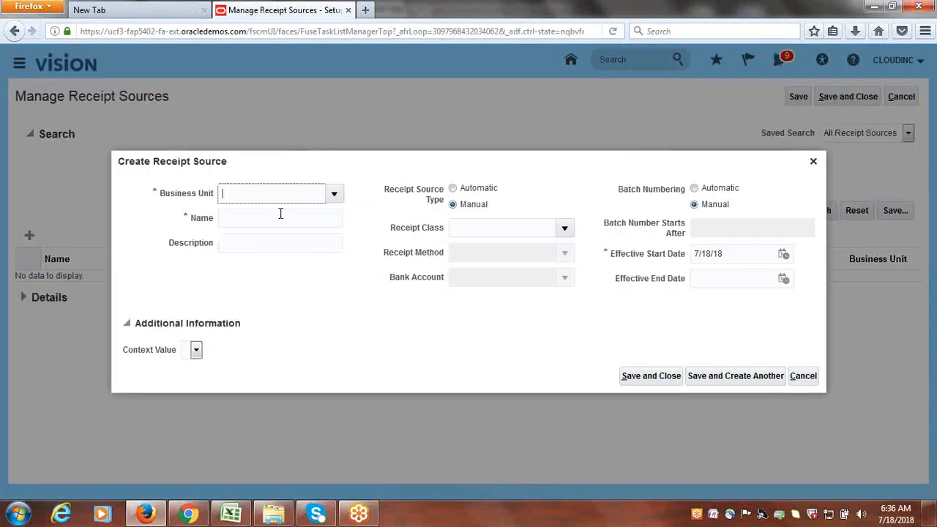
{"action": "left_click", "coordinate": [334, 193]}
{"action": "left_click", "coordinate": [295, 340]}
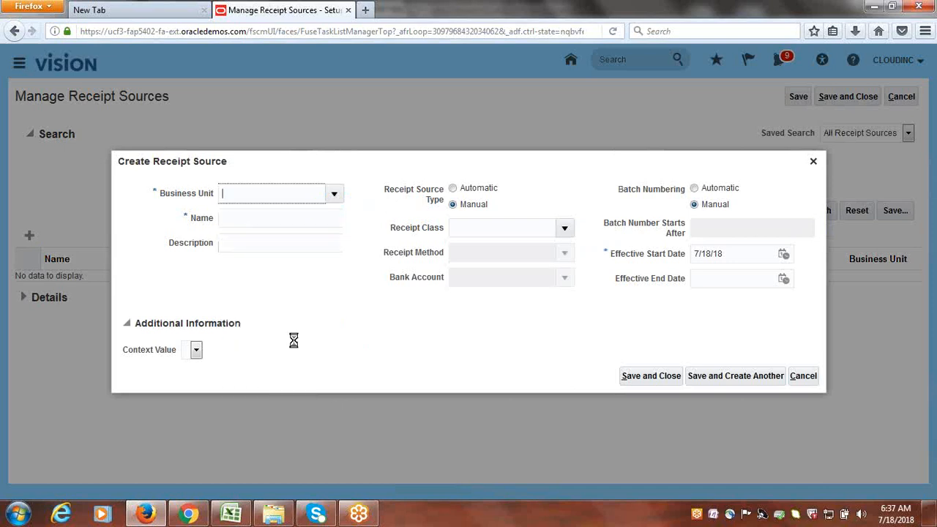
{"action": "left_click", "coordinate": [277, 218]}
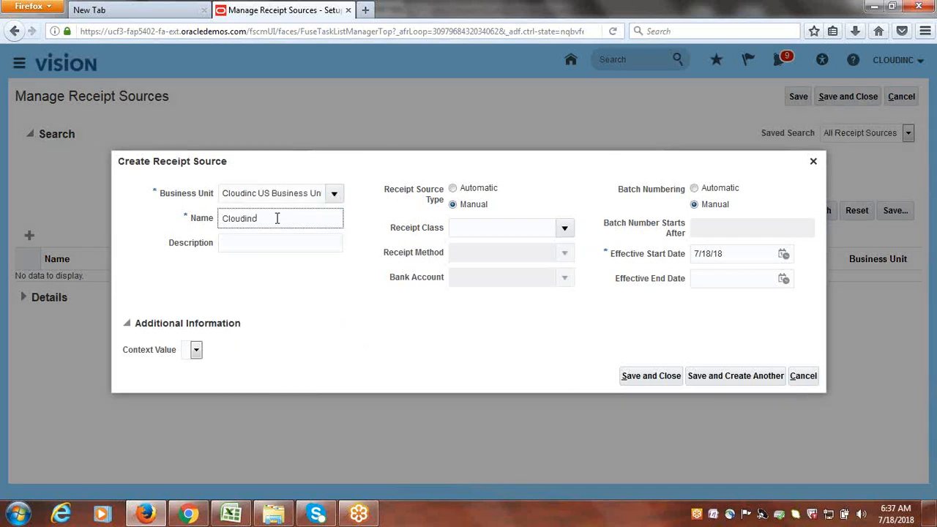
{"action": "type", "text": "Cloudinc Automatic"}
{"action": "key", "text": "Tab"}
{"action": "left_click", "coordinate": [453, 188]}
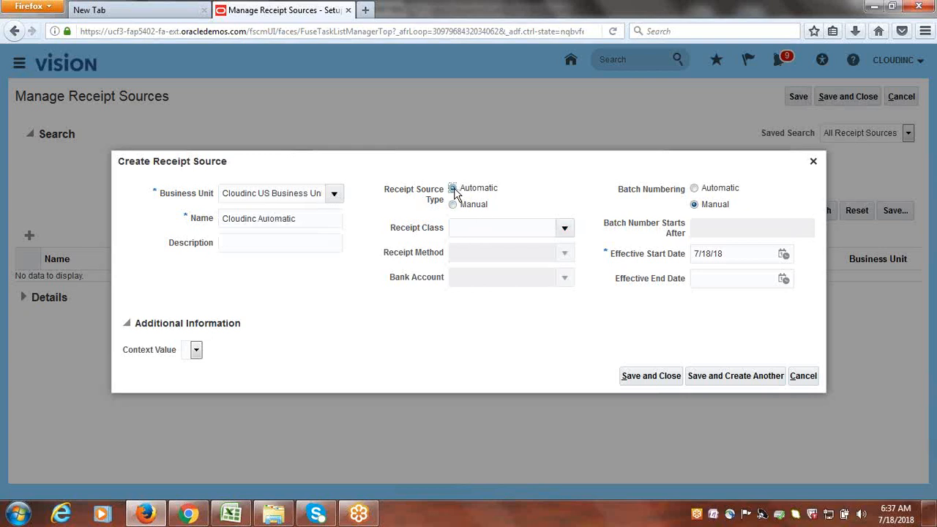
- Set the receipt class to Cloudinc Automatic, the receipt method to Cloudinc Bank Transfer and the bank account to Cloudinc Corporate Account
{"action": "left_click", "coordinate": [565, 229]}
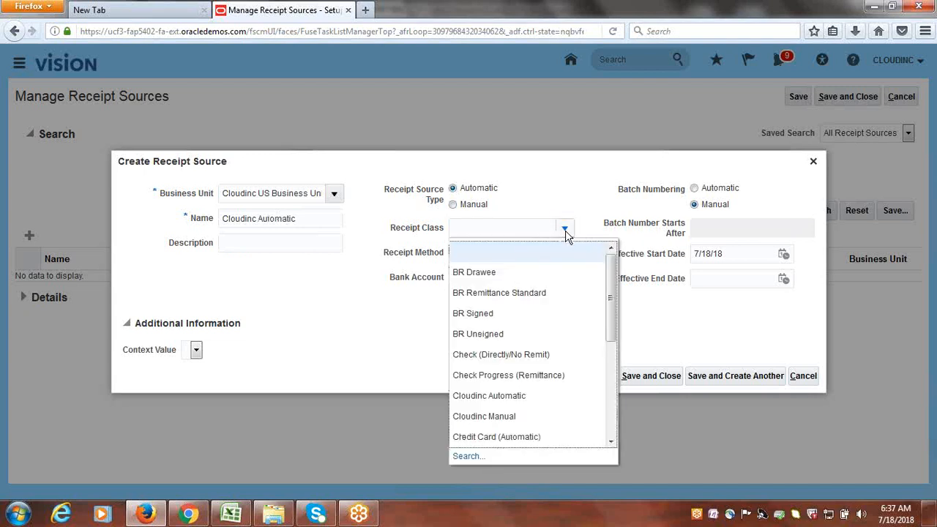
{"action": "left_click", "coordinate": [517, 396]}
{"action": "left_click", "coordinate": [564, 253]}
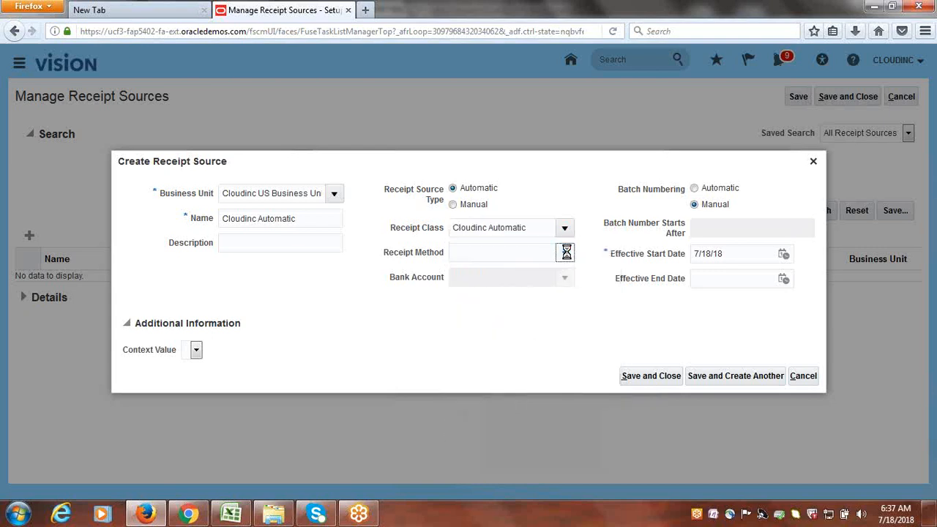
{"action": "left_click", "coordinate": [517, 297]}
{"action": "left_click", "coordinate": [565, 278]}
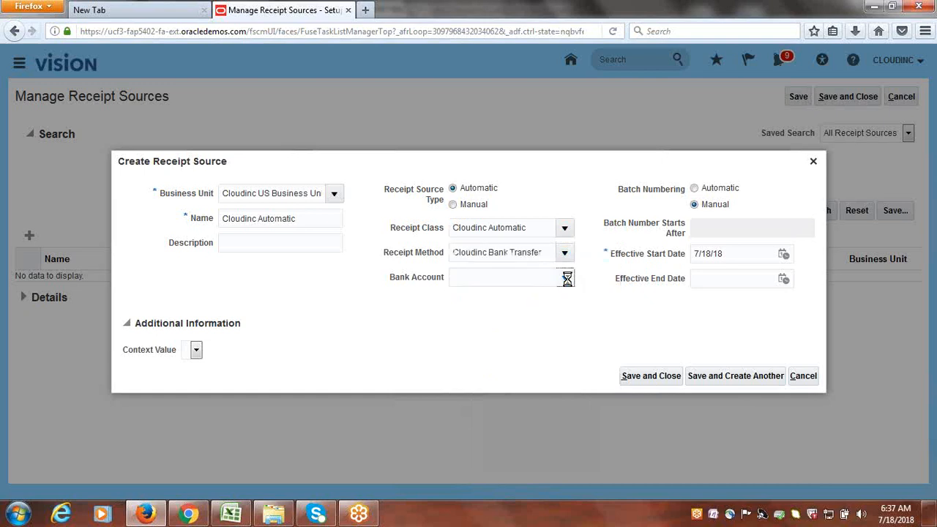
{"action": "left_click", "coordinate": [542, 297]}
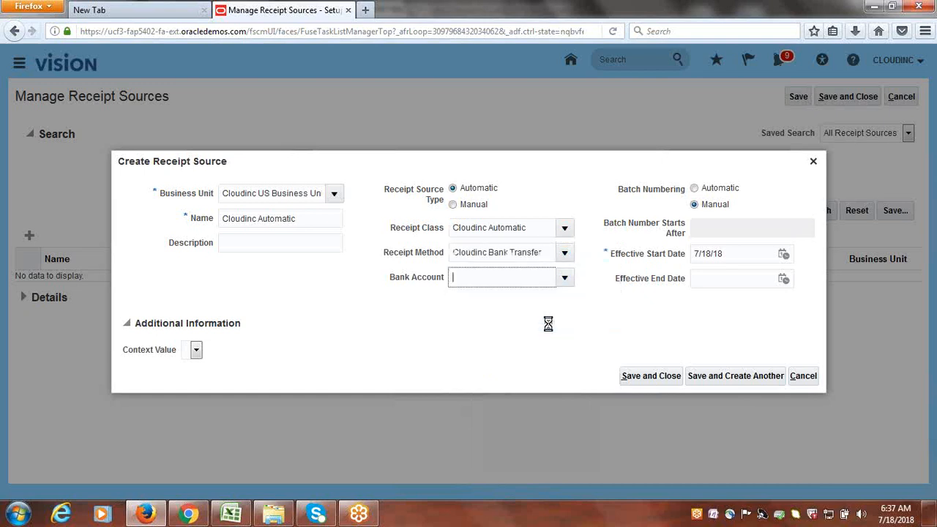
- Use automatic batch numbering starting after 1, then save and close the receipt source and the Manage Receipt Sources page
{"action": "left_click", "coordinate": [694, 189]}
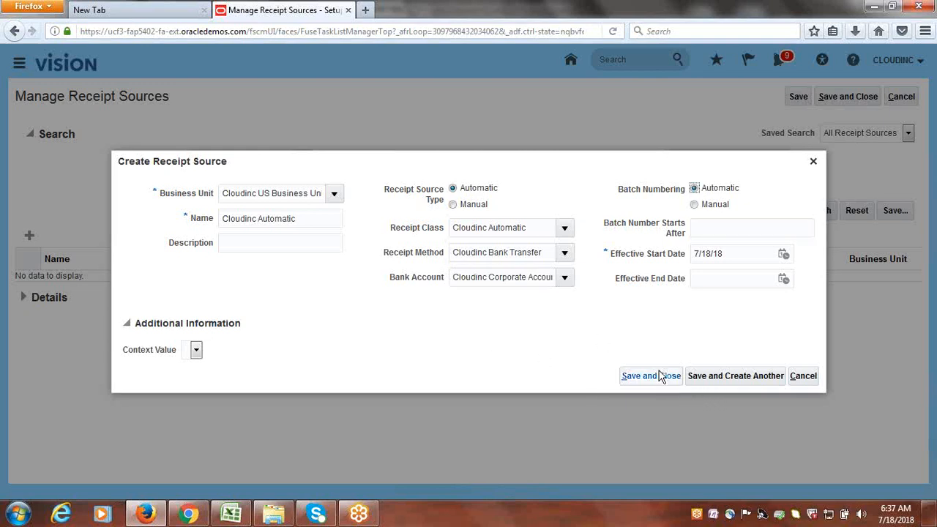
{"action": "left_click", "coordinate": [708, 227]}
{"action": "type", "text": "1"}
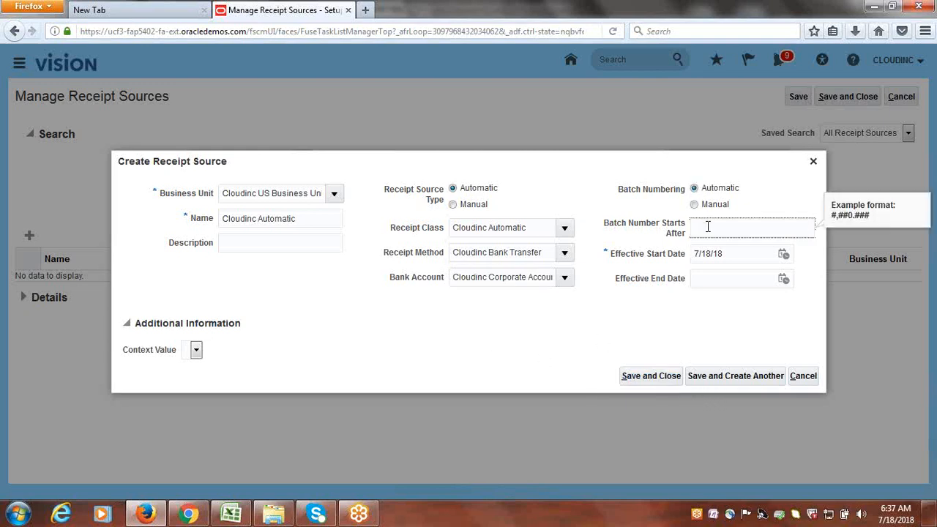
{"action": "left_click", "coordinate": [650, 376]}
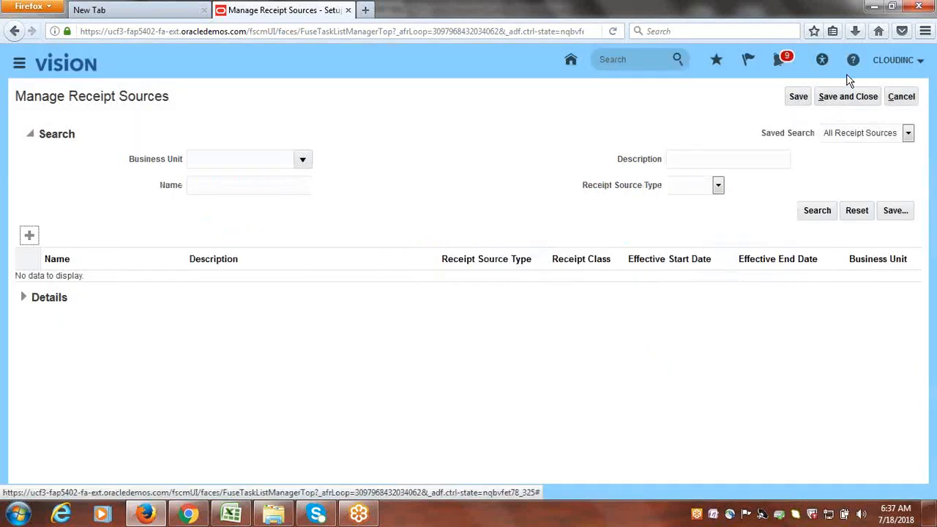
{"action": "left_click", "coordinate": [857, 96]}
- Switch to the Excel checklist, select the item Add Business Unit to Internal Payees List and return to Firefox
{"action": "left_click", "coordinate": [235, 517]}
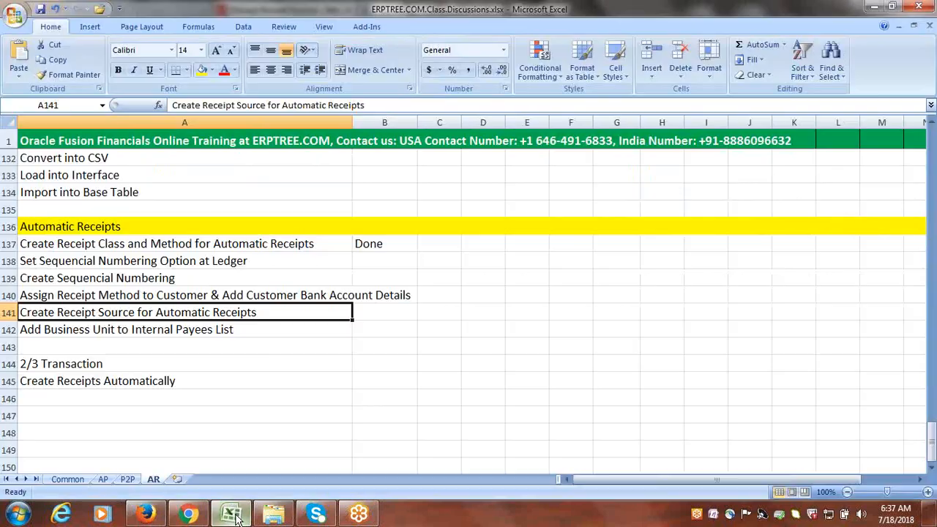
{"action": "left_click", "coordinate": [213, 333]}
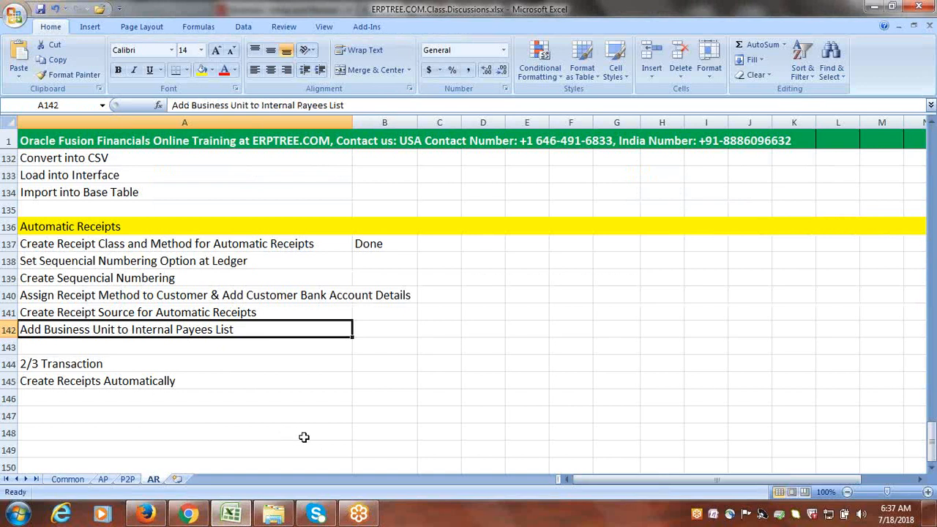
{"action": "key", "text": "alt+Tab"}
- Search the implementation project's tasks for payee and open the Manage Internal Payees task
{"action": "triple_click", "coordinate": [101, 263]}
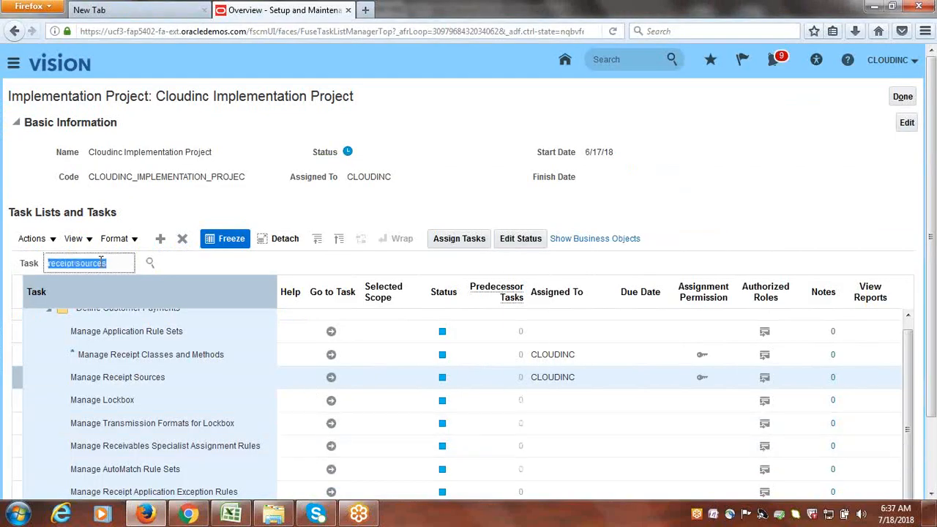
{"action": "type", "text": "payee"}
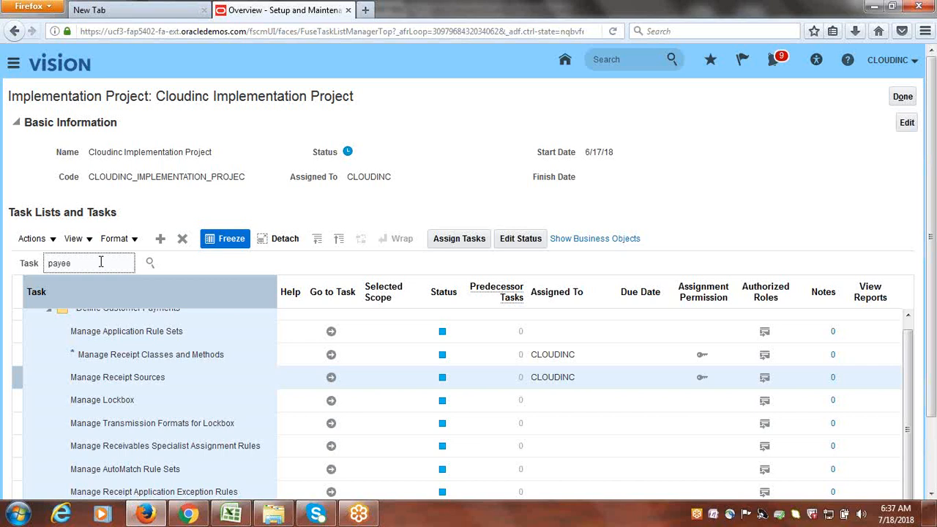
{"action": "key", "text": "Return"}
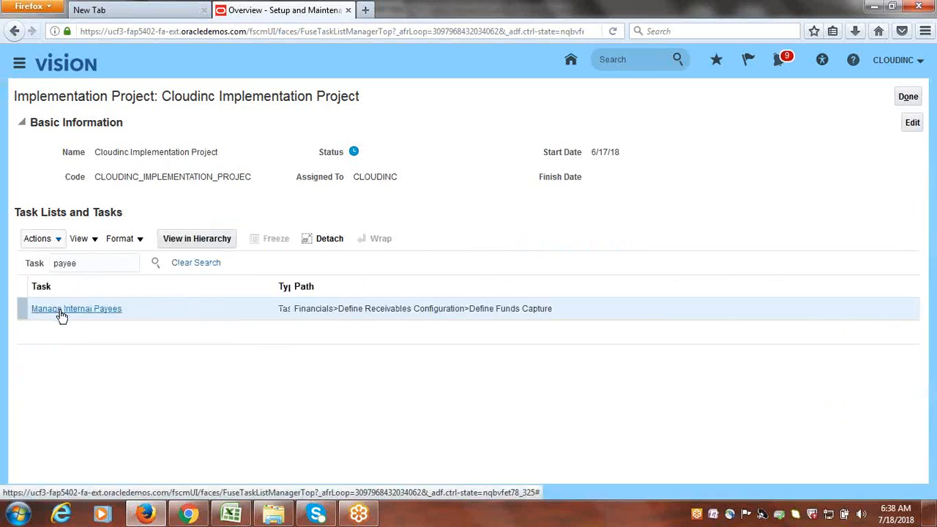
{"action": "left_click", "coordinate": [62, 312]}
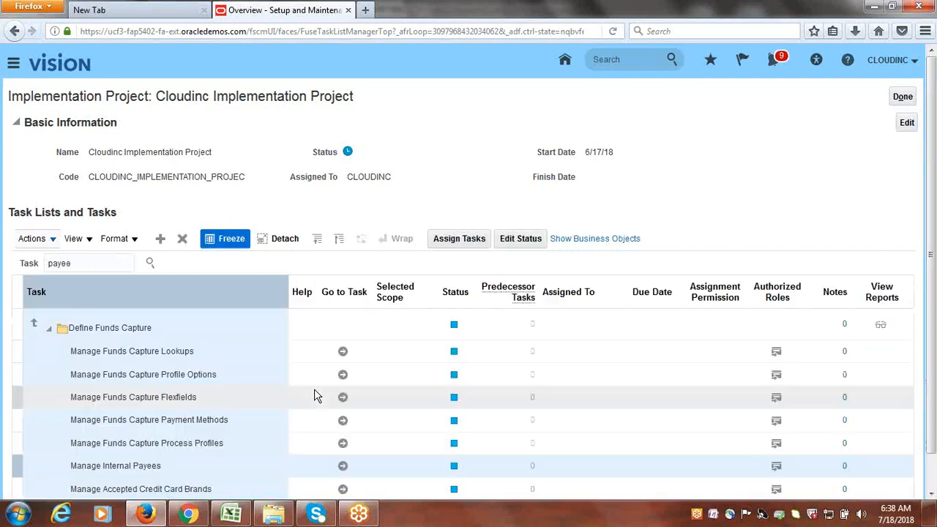
{"action": "scroll", "coordinate": [675, 189], "scroll_direction": "down", "scroll_amount": 1}
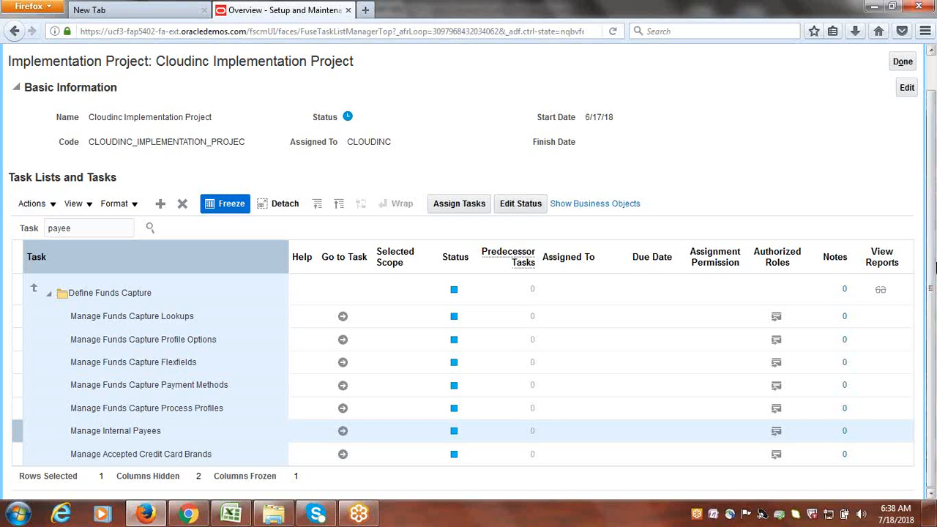
{"action": "left_click", "coordinate": [343, 431]}
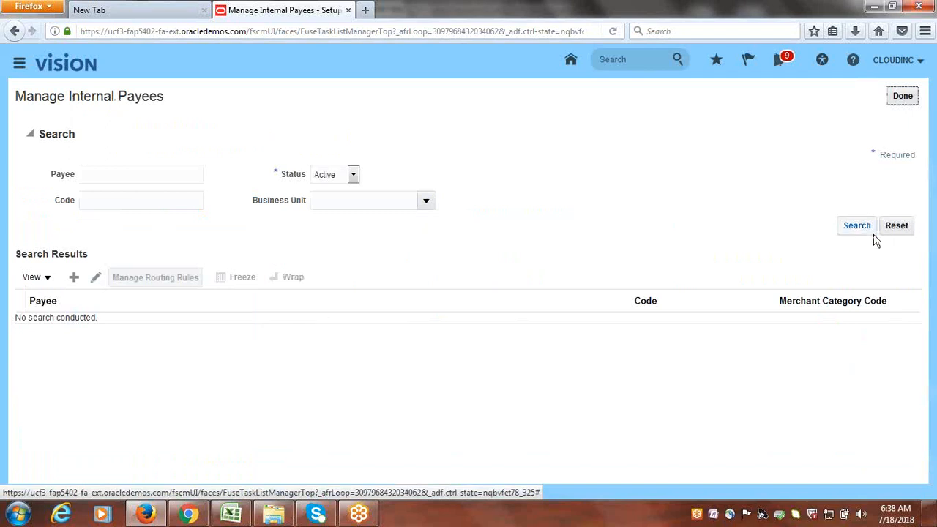
- List the active internal payees and open the payee Vision Online for editing
{"action": "left_click", "coordinate": [861, 228]}
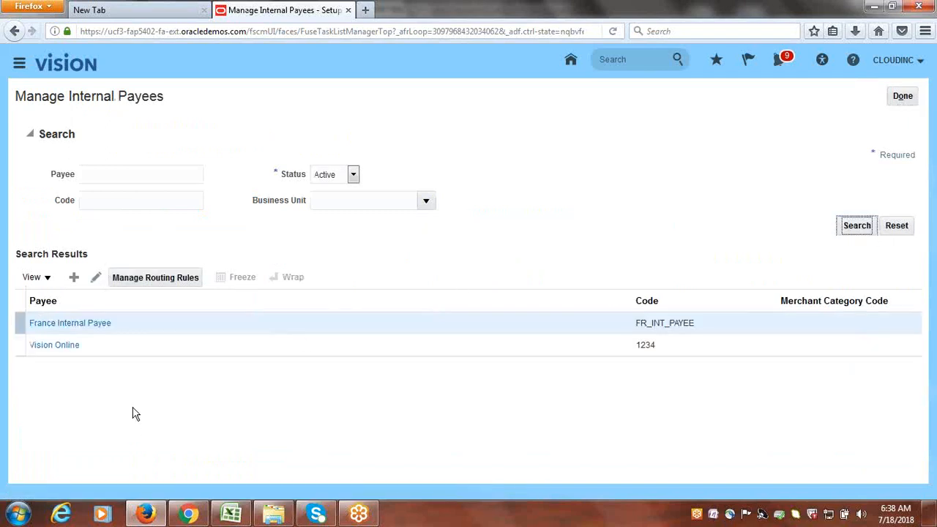
{"action": "left_click", "coordinate": [60, 348]}
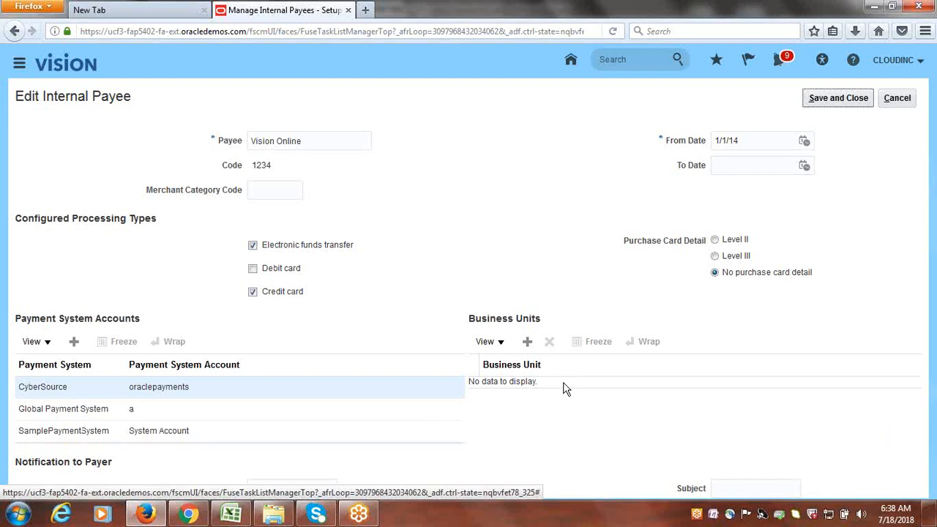
{"action": "left_click", "coordinate": [65, 415]}
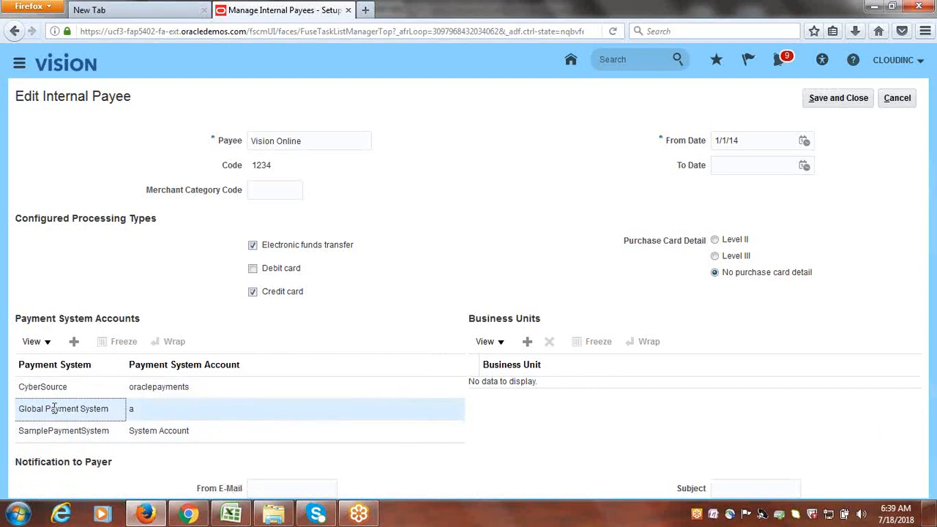
- Add Cloudinc US Business Unit to the payee's business units, save and close it, and finish the Manage Internal Payees page
{"action": "left_click", "coordinate": [529, 343]}
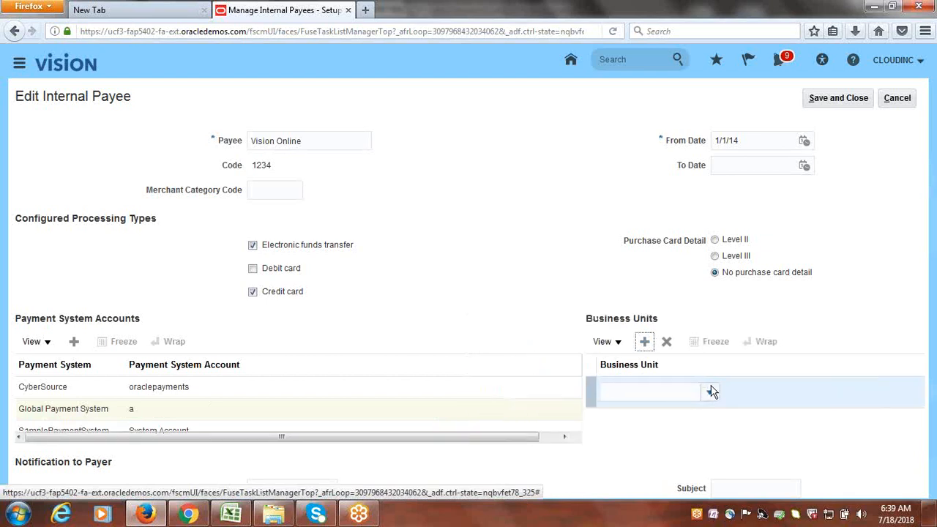
{"action": "left_click", "coordinate": [710, 392]}
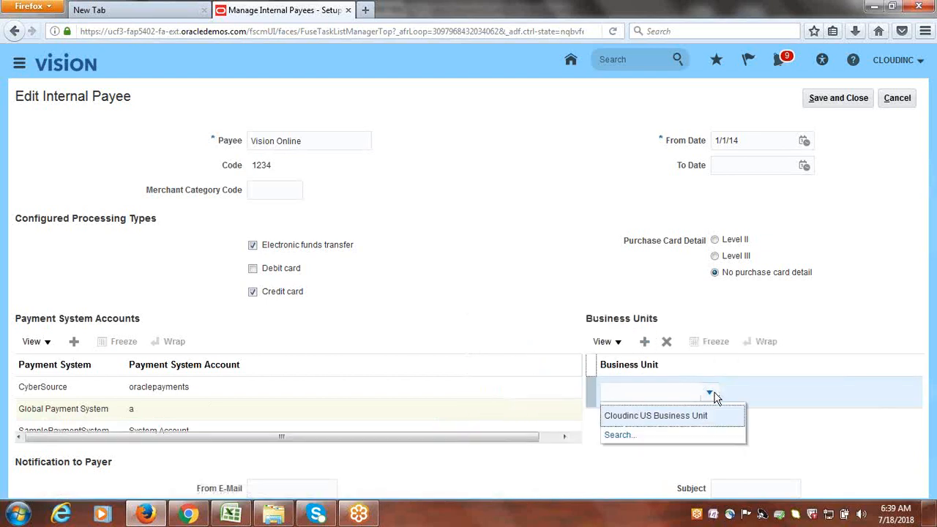
{"action": "left_click", "coordinate": [658, 416]}
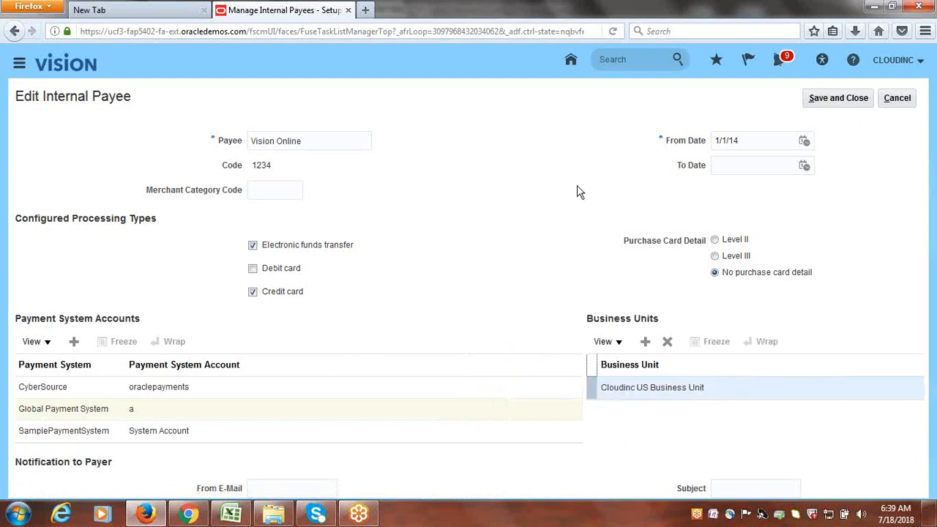
{"action": "left_click", "coordinate": [813, 99]}
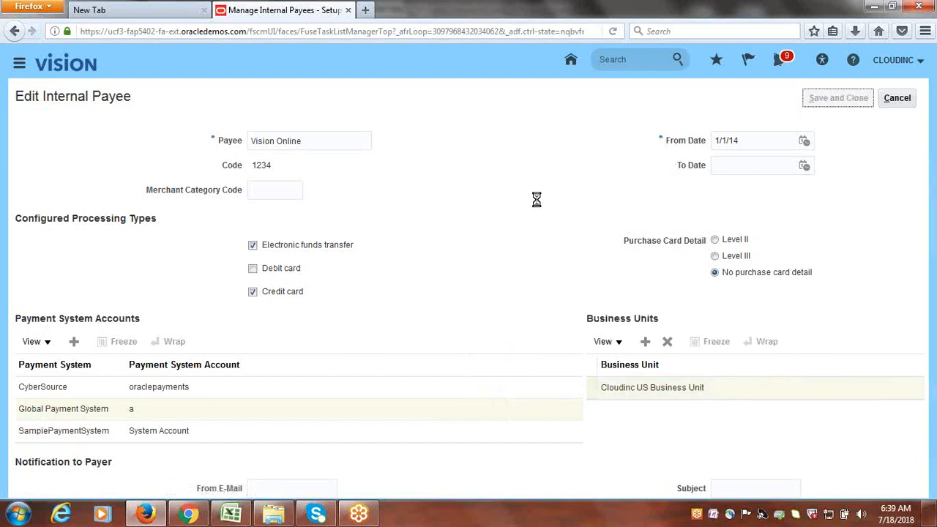
{"action": "left_click", "coordinate": [502, 184]}
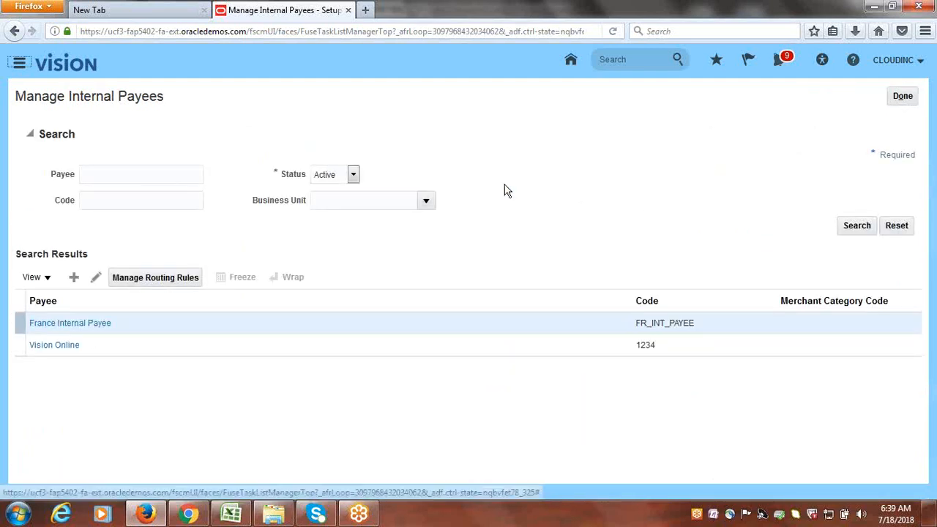
{"action": "left_click", "coordinate": [912, 100]}
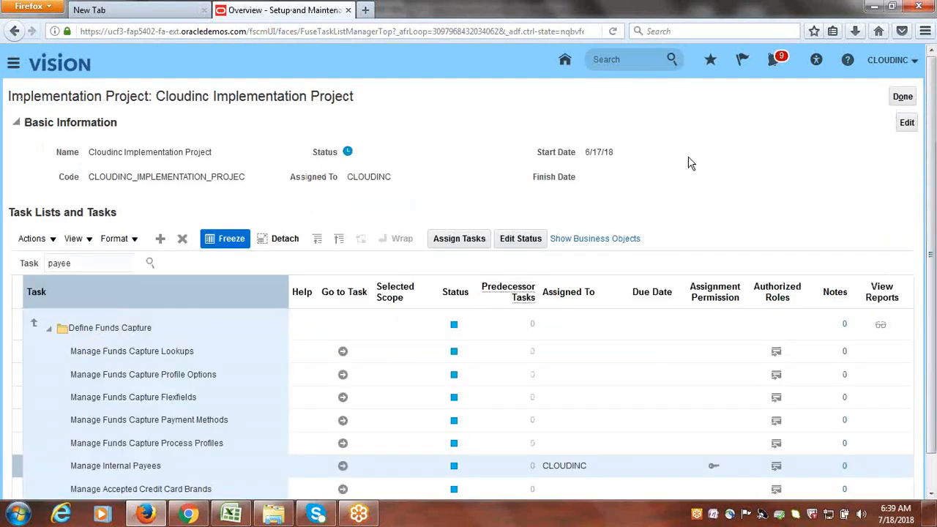
- Switch to the Excel checklist and select the item 2/3 Transaction
{"action": "left_click", "coordinate": [231, 514]}
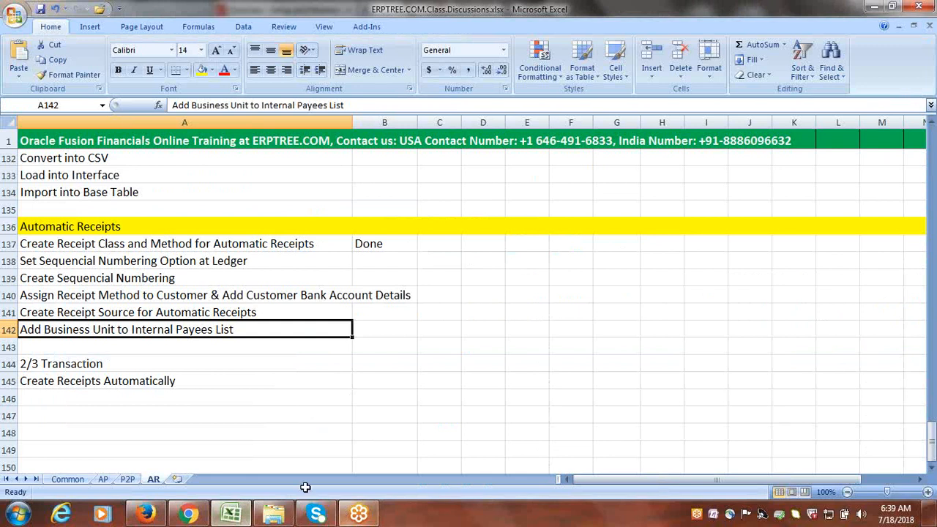
{"action": "left_click", "coordinate": [95, 379]}
{"action": "left_click", "coordinate": [97, 363]}
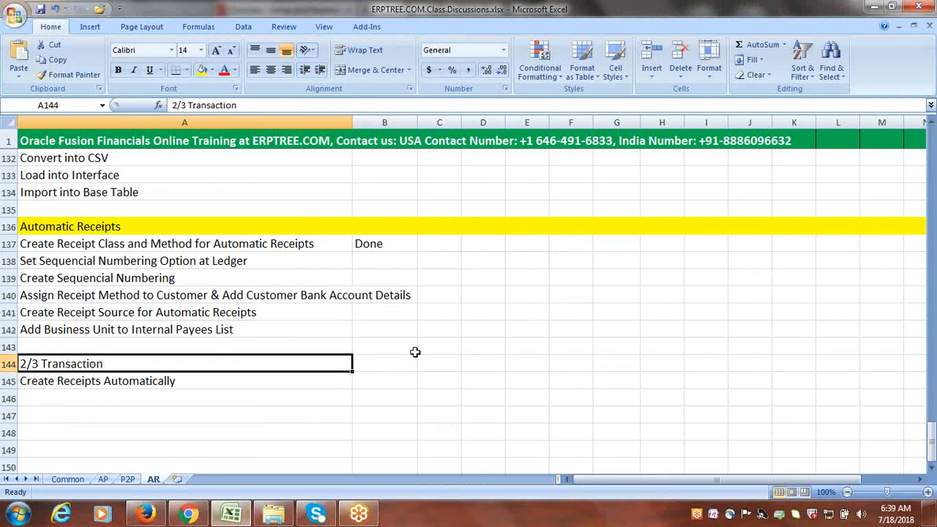
- Return to Firefox, open Receivables Billing and start creating a new transaction
{"action": "left_click", "coordinate": [148, 516]}
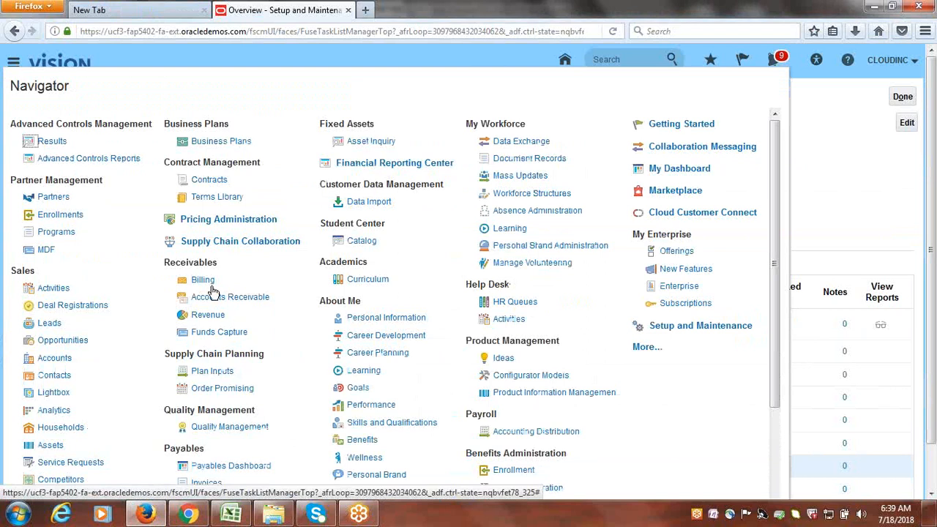
{"action": "left_click", "coordinate": [202, 280]}
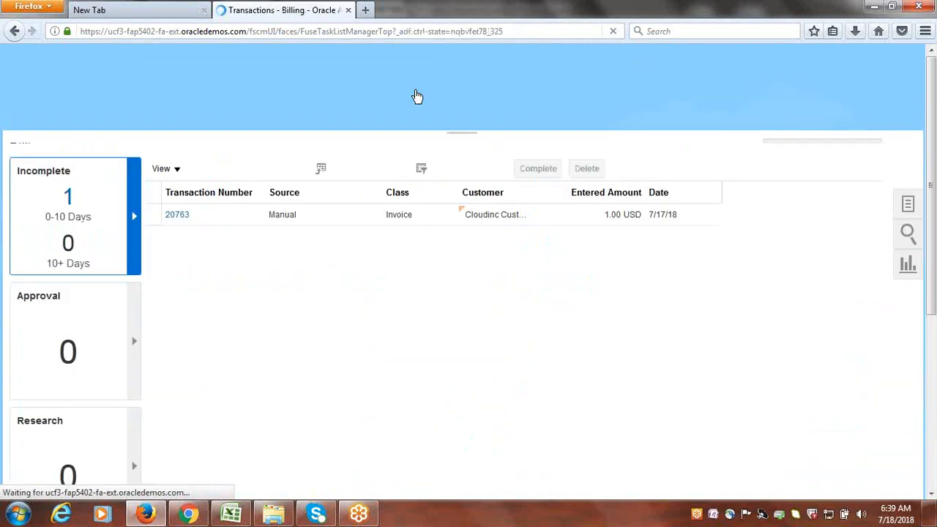
{"action": "left_click", "coordinate": [908, 241]}
{"action": "left_click", "coordinate": [839, 196]}
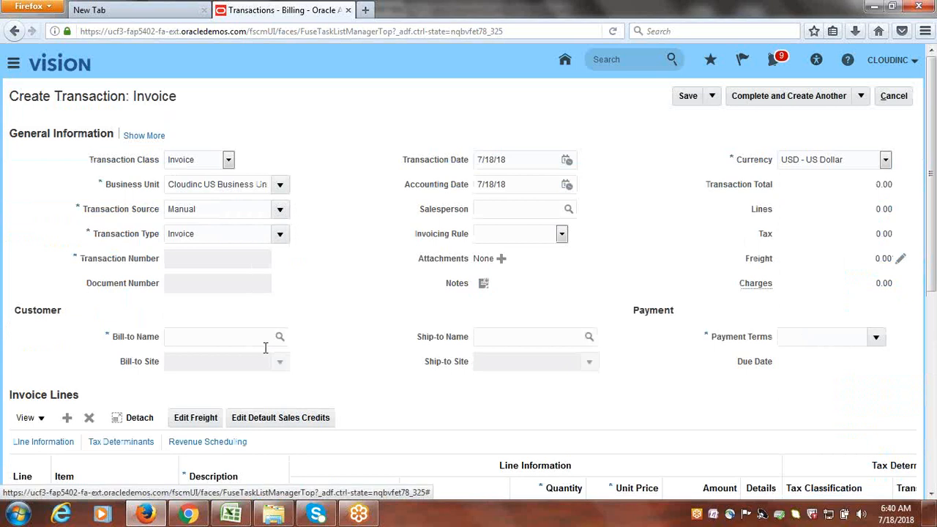
- Set the invoice's transaction source to Cloudinc Invoice and choose Cloudinc Customer-1 as the bill-to customer
{"action": "left_click", "coordinate": [284, 216]}
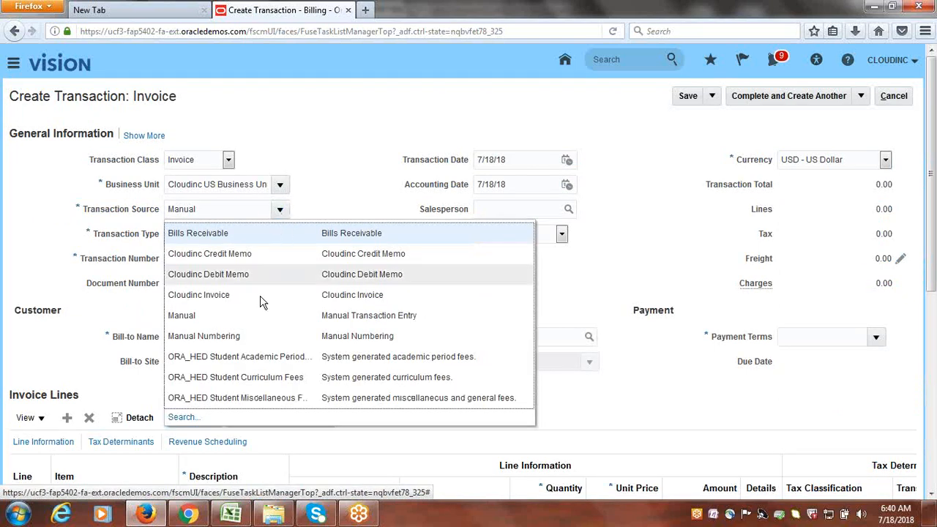
{"action": "left_click", "coordinate": [231, 304]}
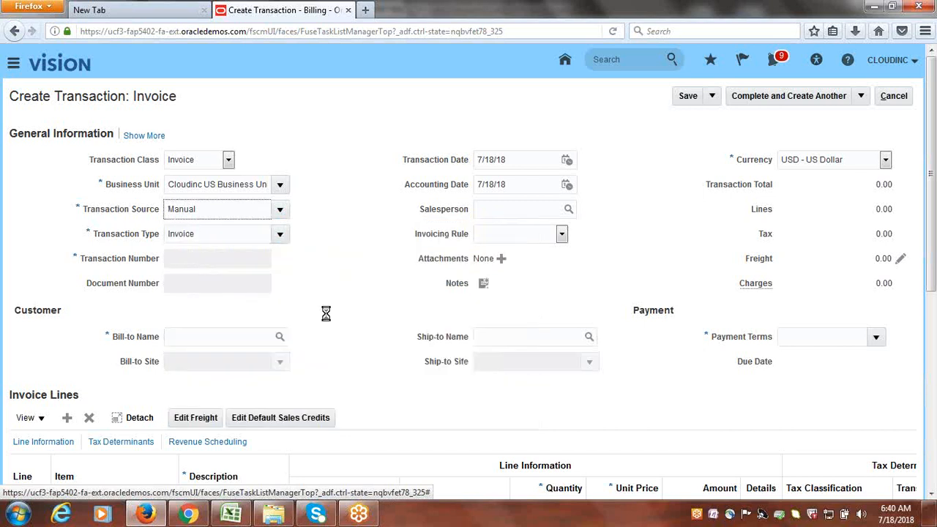
{"action": "left_click", "coordinate": [236, 340]}
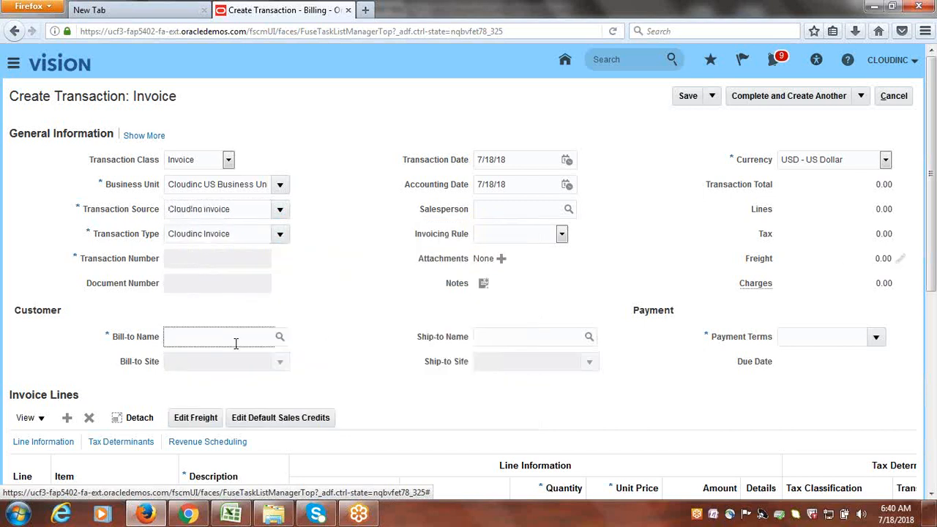
{"action": "key", "text": "Tab"}
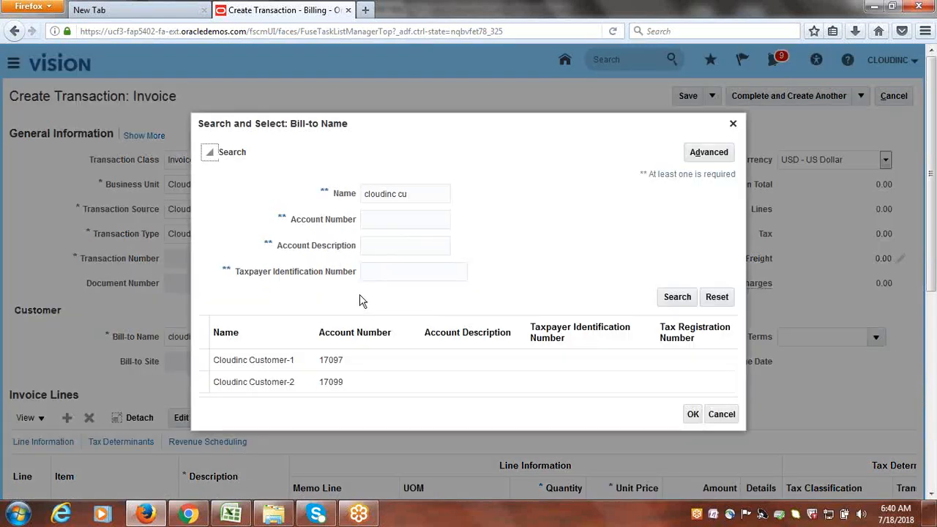
{"action": "left_click", "coordinate": [262, 366]}
{"action": "left_click", "coordinate": [693, 414]}
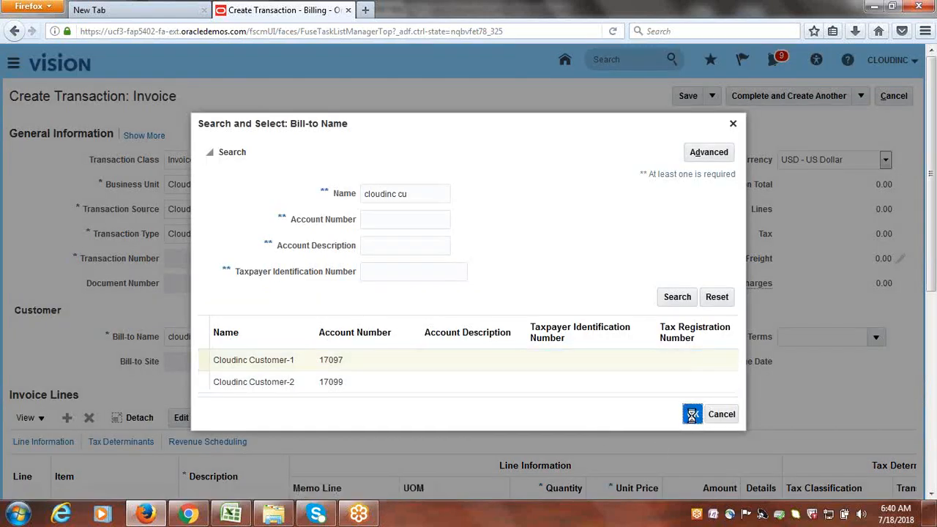
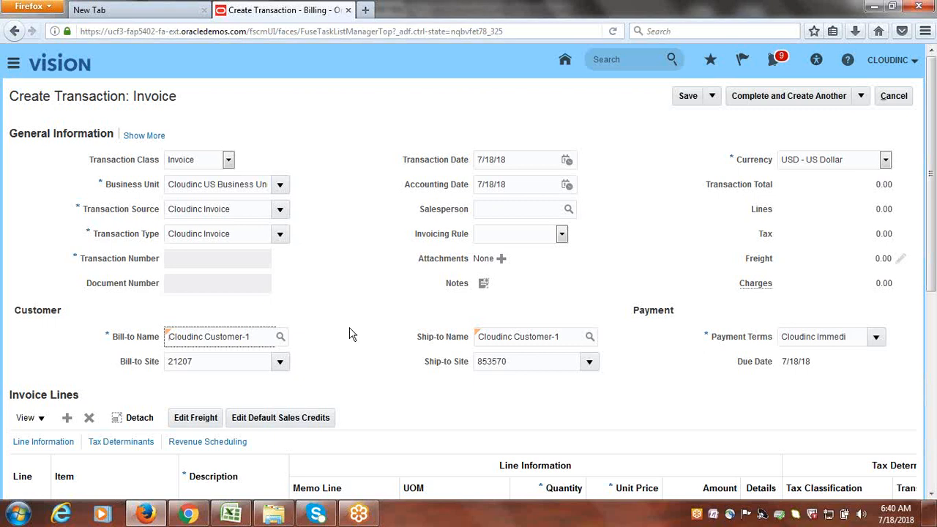
- Fill the first invoice line with description Services, quantity 1 and unit price 10,000, and save the invoice
{"action": "left_click", "coordinate": [667, 378]}
{"action": "scroll", "coordinate": [667, 382], "scroll_direction": "down", "scroll_amount": 4}
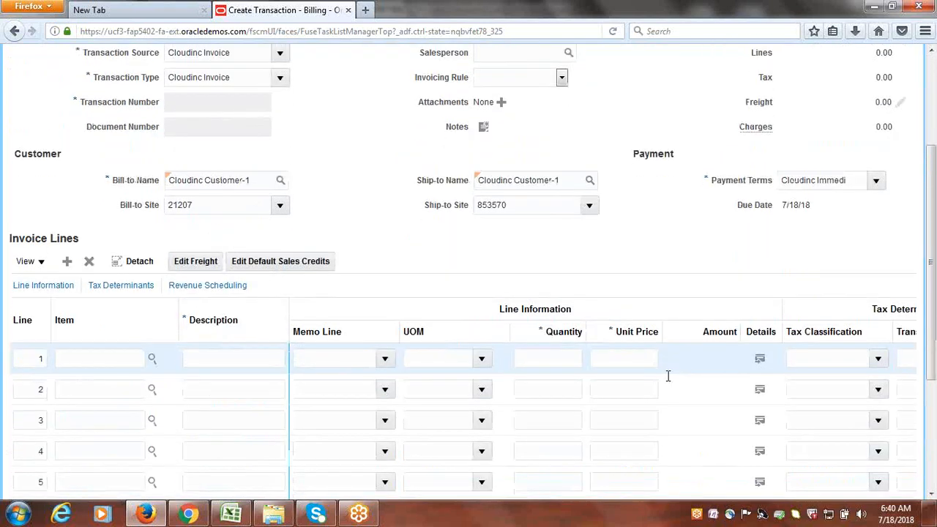
{"action": "left_click", "coordinate": [209, 358]}
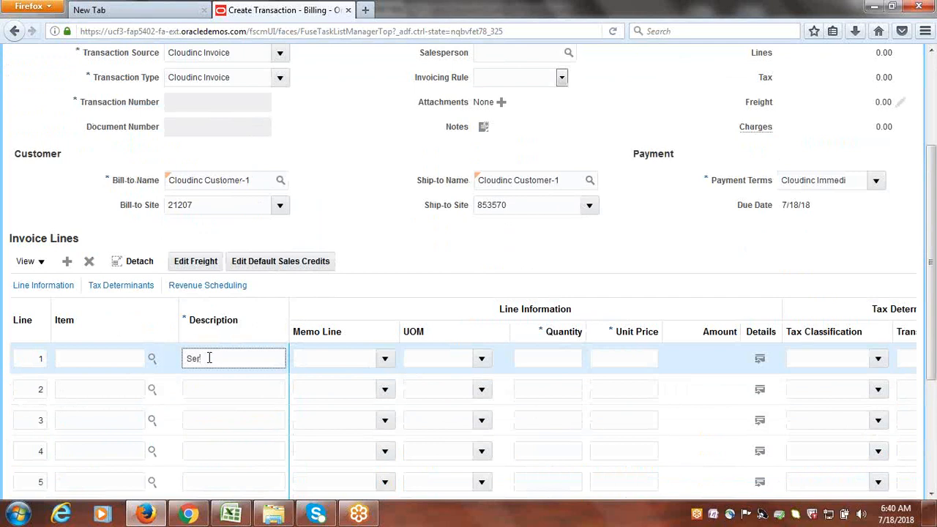
{"action": "type", "text": "Services"}
{"action": "key", "text": "Tab"}
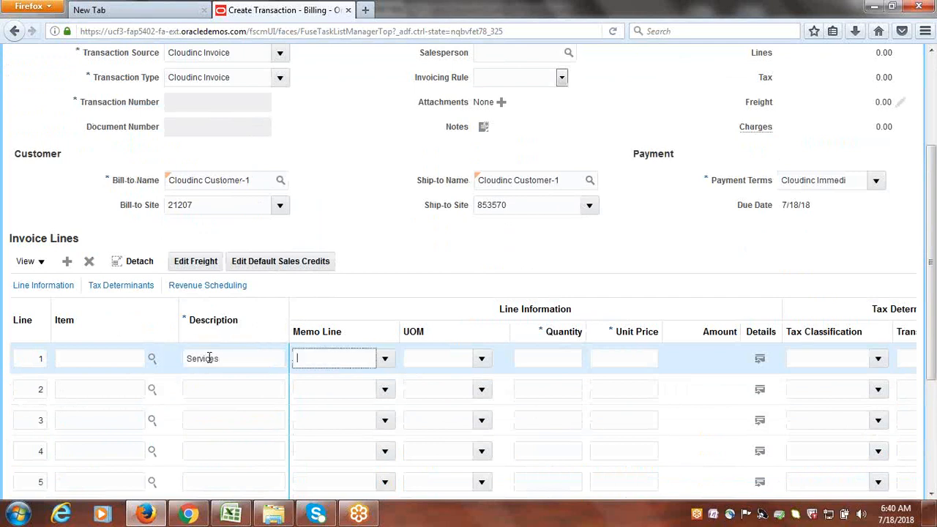
{"action": "left_click", "coordinate": [541, 352]}
{"action": "type", "text": "1"}
{"action": "key", "text": "Tab"}
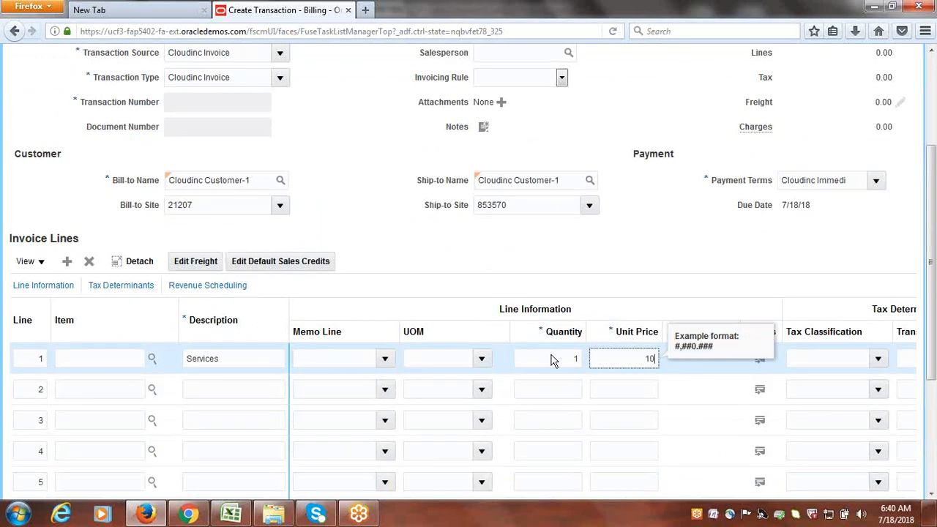
{"action": "left_click", "coordinate": [646, 246]}
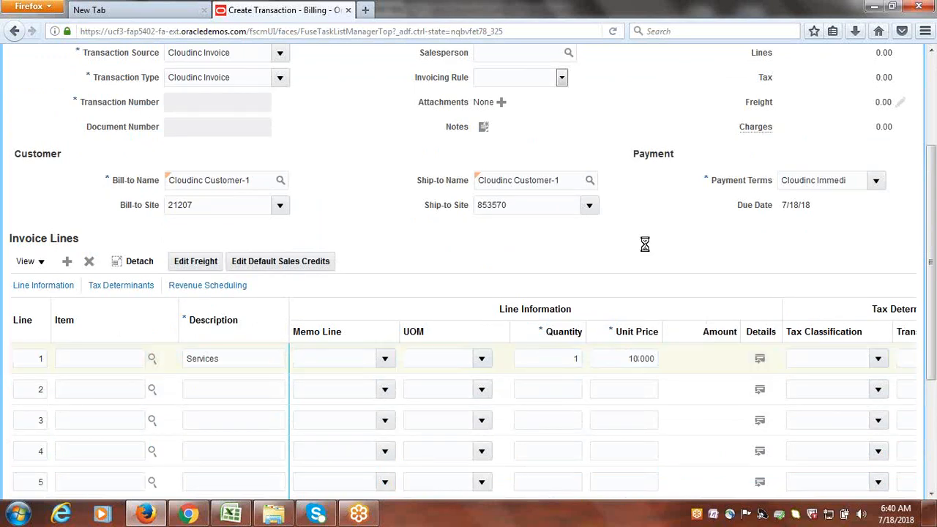
{"action": "scroll", "coordinate": [435, 261], "scroll_direction": "up", "scroll_amount": 4}
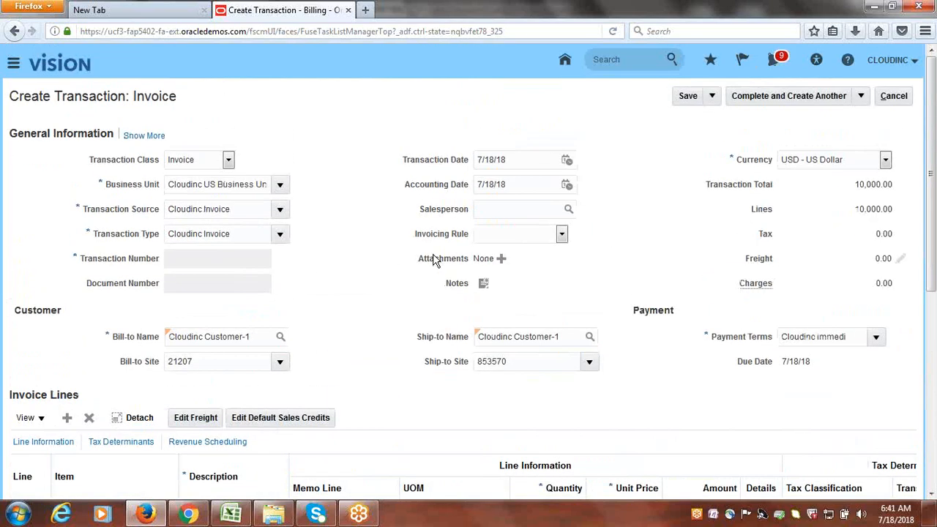
{"action": "left_click", "coordinate": [687, 96]}
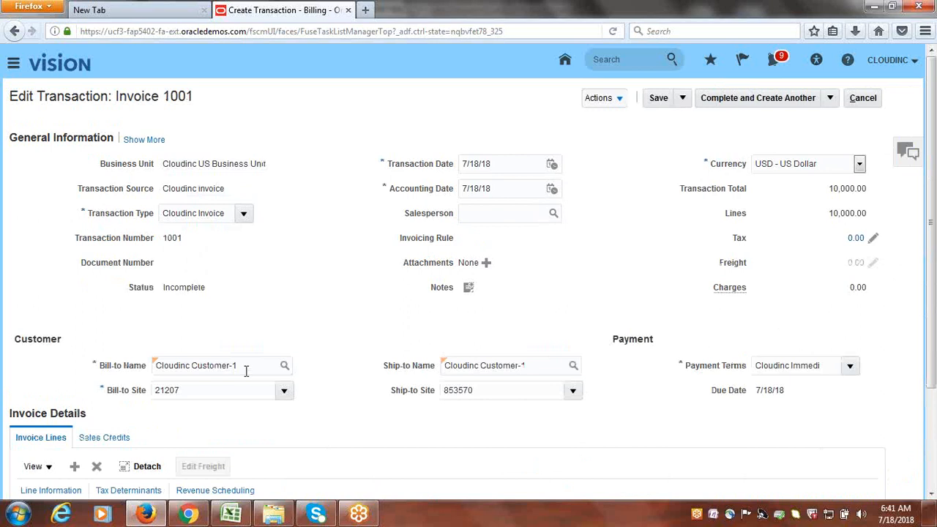
- Review the bill-to name, ship-to name and bill-to site on the saved invoice
{"action": "left_click_drag", "start_coordinate": [246, 371], "coordinate": [131, 367]}
{"action": "left_click_drag", "start_coordinate": [550, 371], "coordinate": [437, 372]}
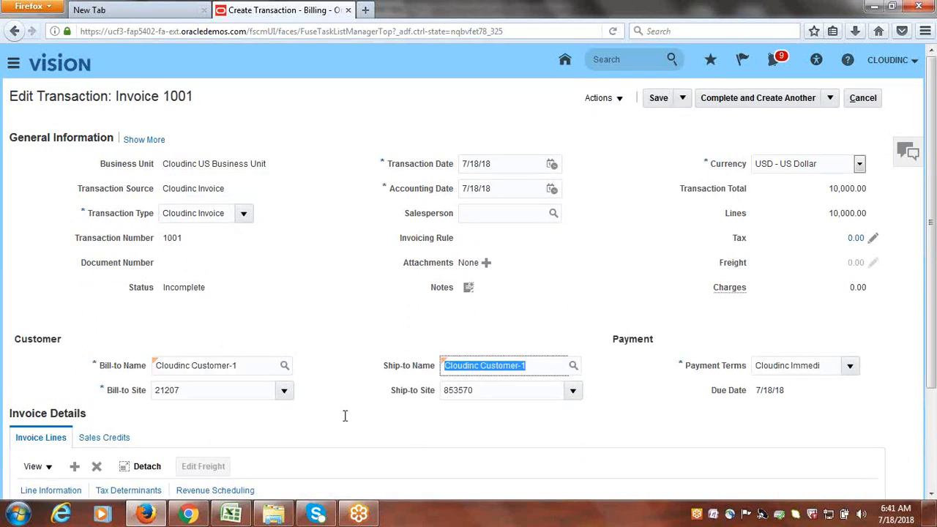
{"action": "double_click", "coordinate": [192, 394]}
{"action": "left_click_drag", "start_coordinate": [188, 392], "coordinate": [110, 396]}
{"action": "left_click", "coordinate": [335, 424]}
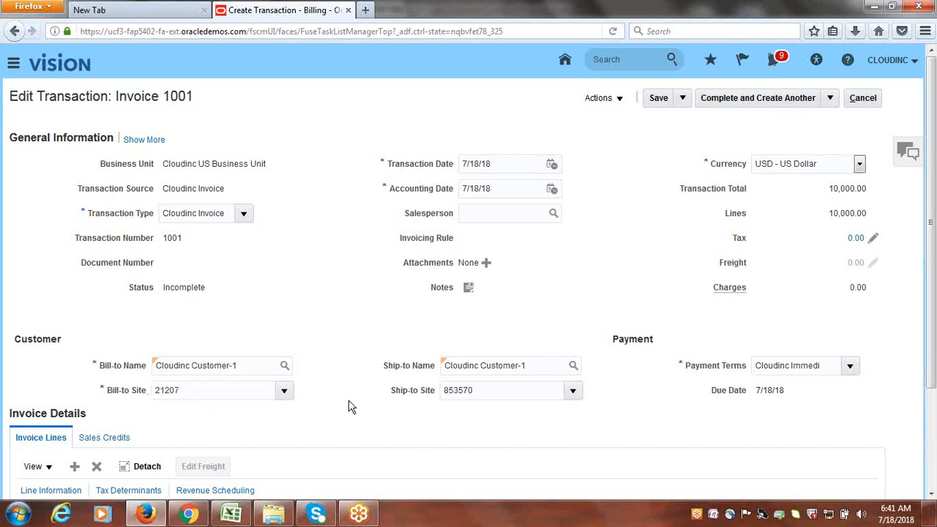
- Expand the invoice's general information and examine its customer, payment and miscellaneous details, dismissing the BSvcProcessor error dialog
{"action": "left_click", "coordinate": [149, 142]}
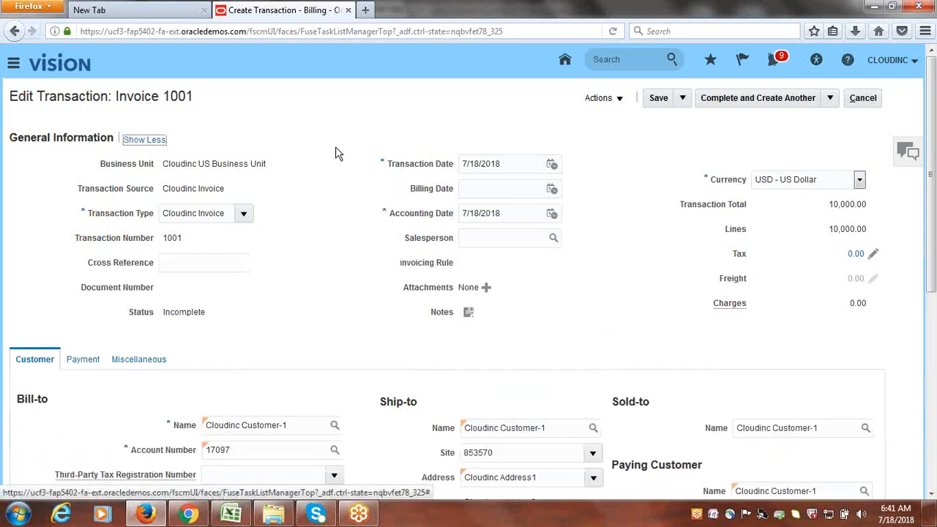
{"action": "scroll", "coordinate": [345, 266], "scroll_direction": "down", "scroll_amount": 3}
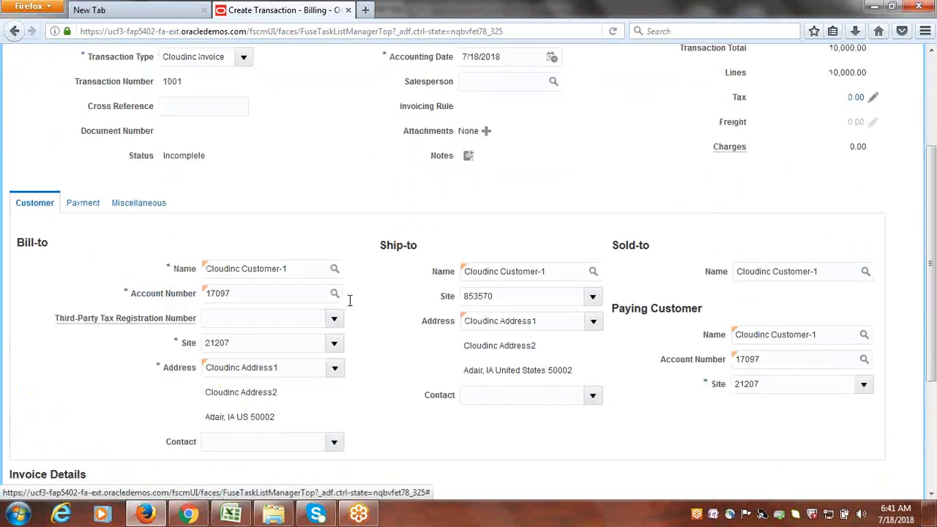
{"action": "left_click", "coordinate": [82, 203]}
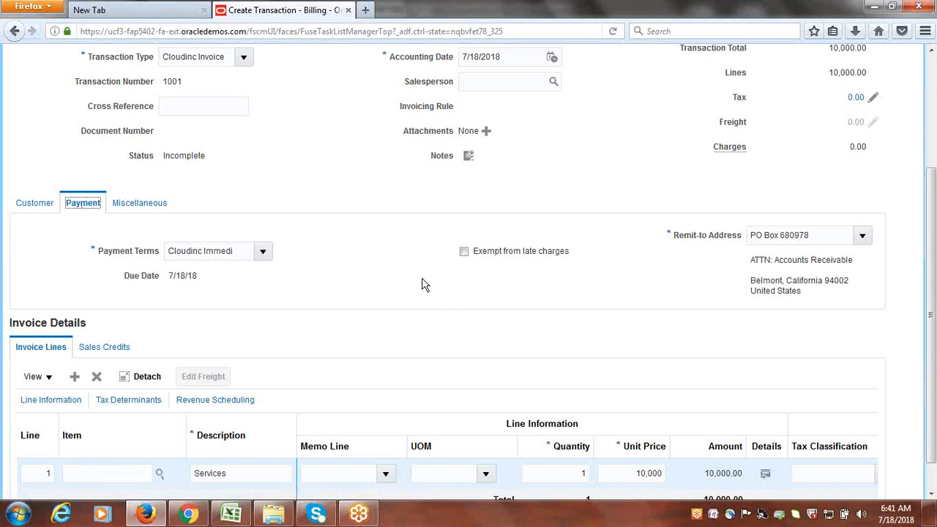
{"action": "left_click", "coordinate": [137, 204]}
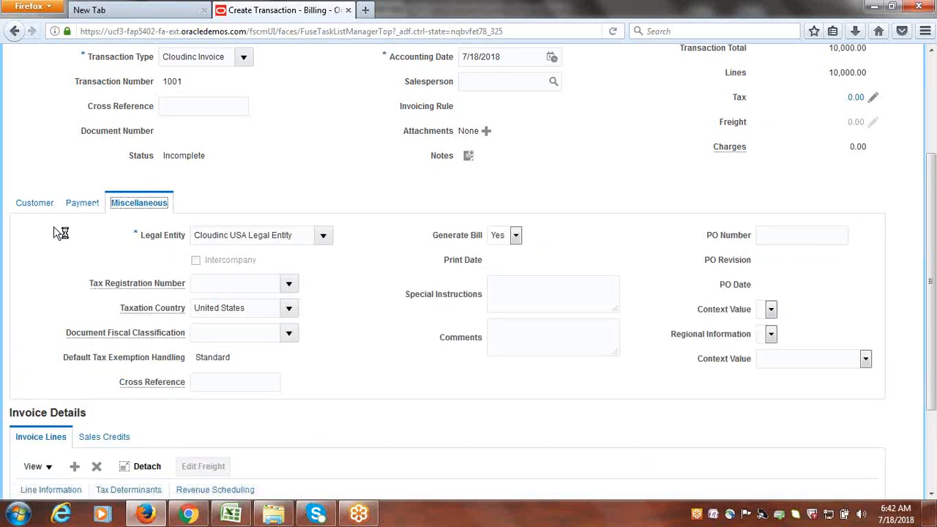
{"action": "left_click", "coordinate": [37, 208]}
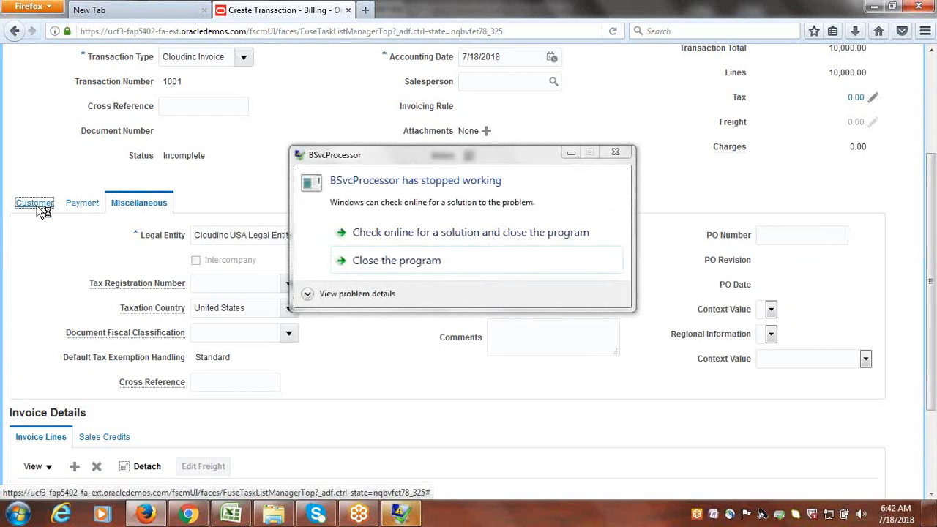
{"action": "left_click", "coordinate": [615, 153]}
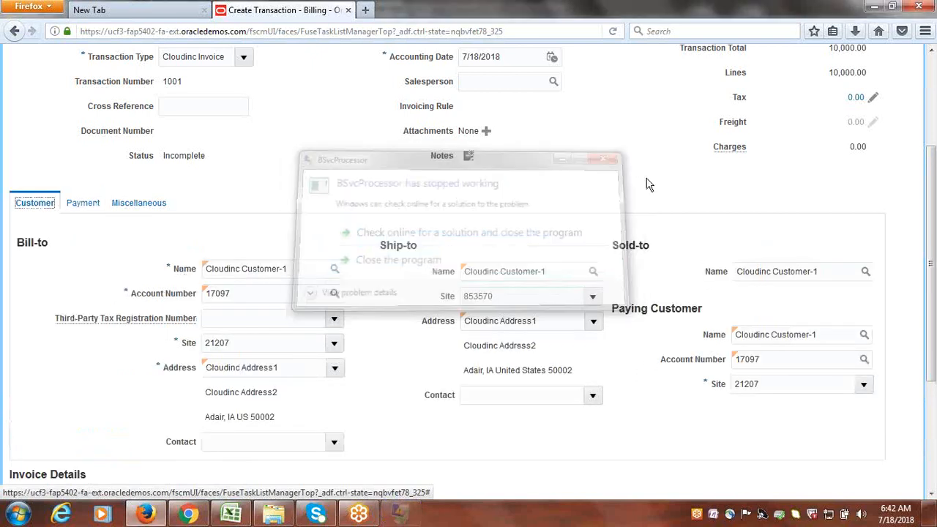
- Save the invoice, check its payment details for a receipt method, and save it again
{"action": "scroll", "coordinate": [595, 205], "scroll_direction": "up", "scroll_amount": 4}
{"action": "left_click", "coordinate": [659, 97]}
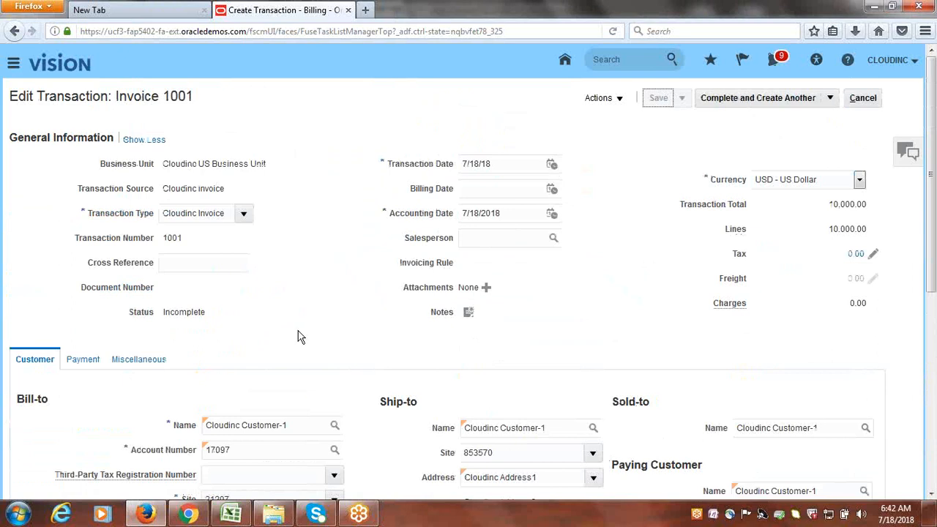
{"action": "left_click", "coordinate": [85, 368]}
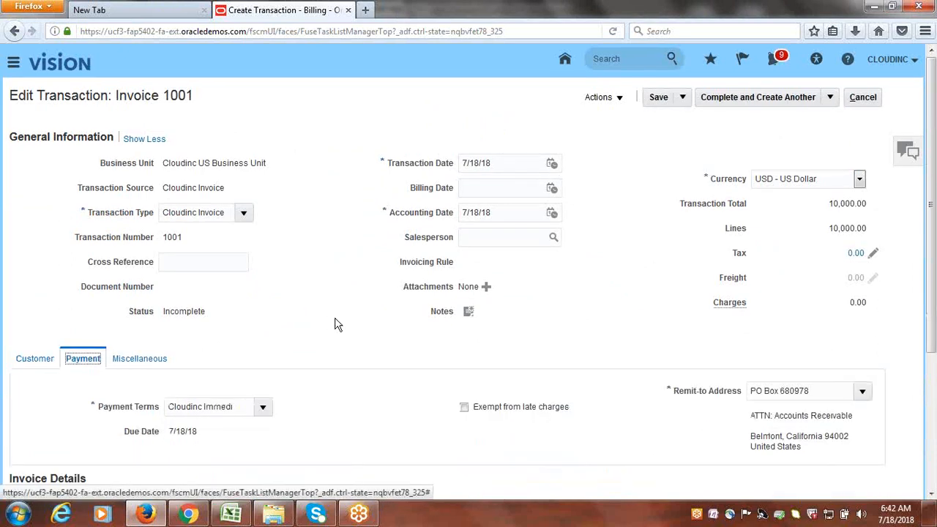
{"action": "scroll", "coordinate": [334, 325], "scroll_direction": "down", "scroll_amount": 4}
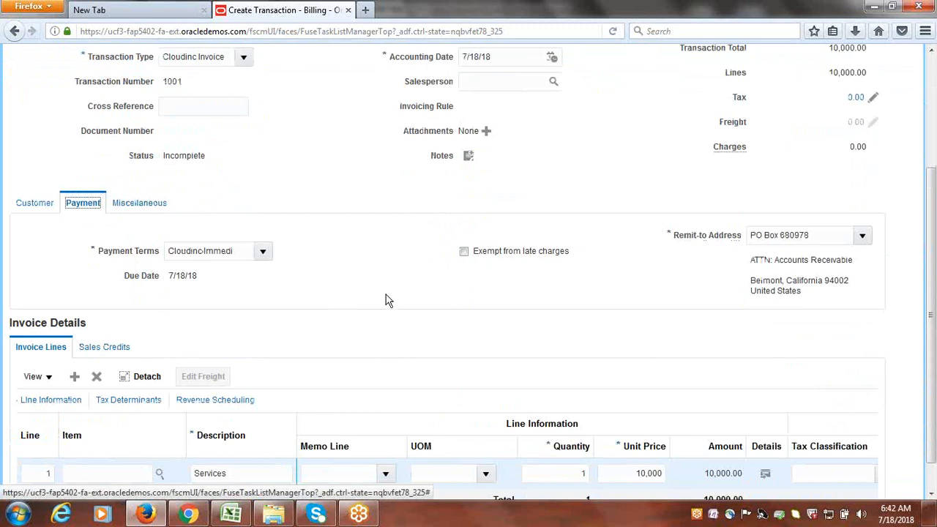
{"action": "scroll", "coordinate": [386, 294], "scroll_direction": "up", "scroll_amount": 5}
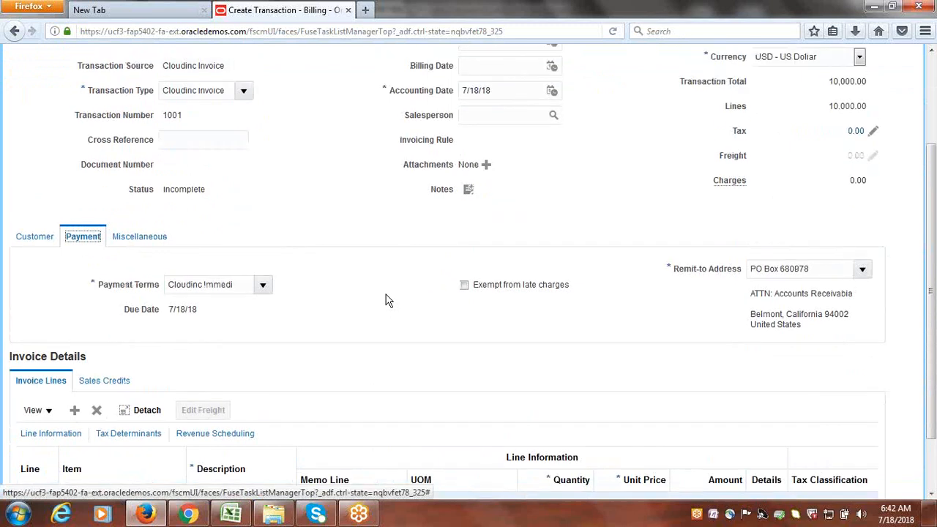
{"action": "left_click", "coordinate": [654, 99]}
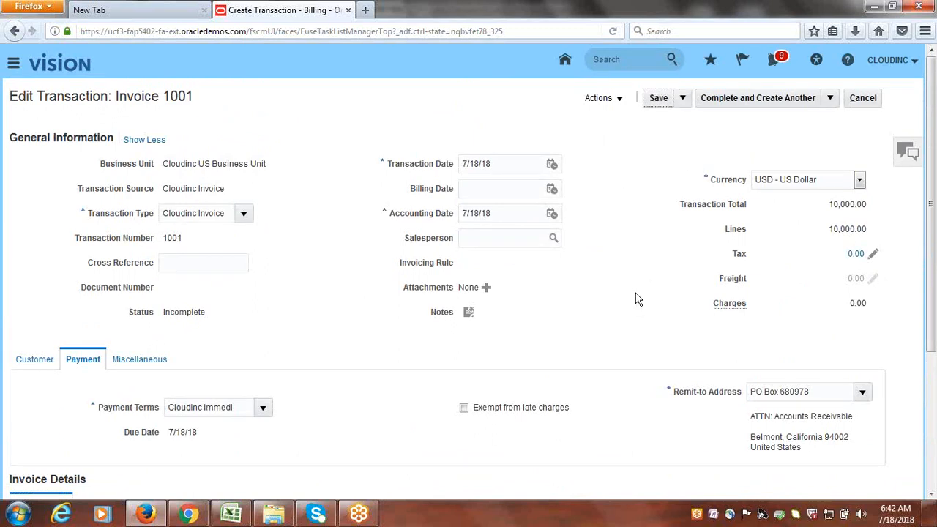
- Examine the saved invoice's bill-to, ship-to and paying customer details alongside its payment terms and remit-to address
{"action": "left_click", "coordinate": [30, 368]}
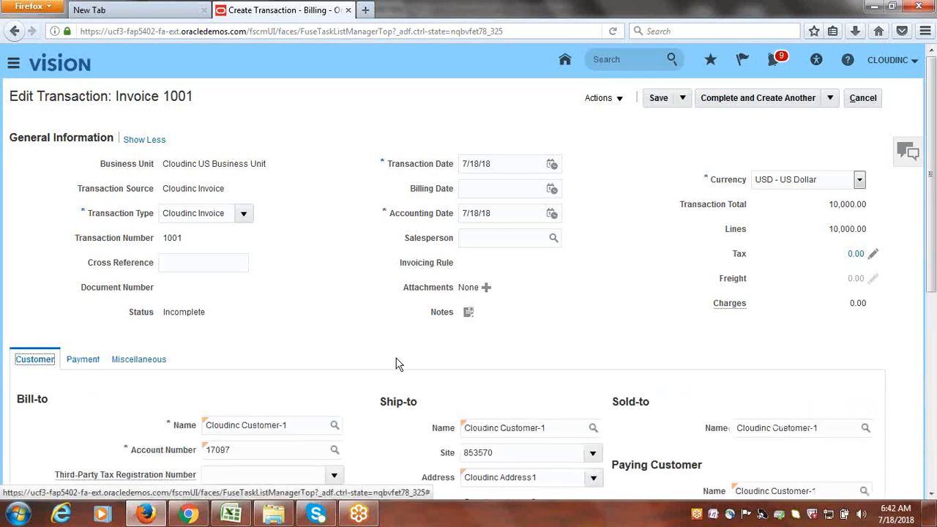
{"action": "scroll", "coordinate": [417, 339], "scroll_direction": "down", "scroll_amount": 3}
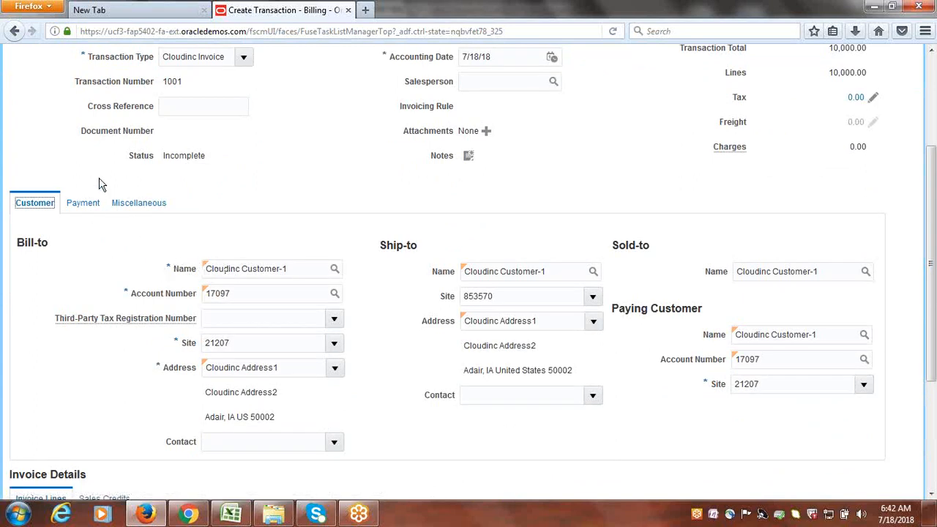
{"action": "left_click", "coordinate": [83, 204]}
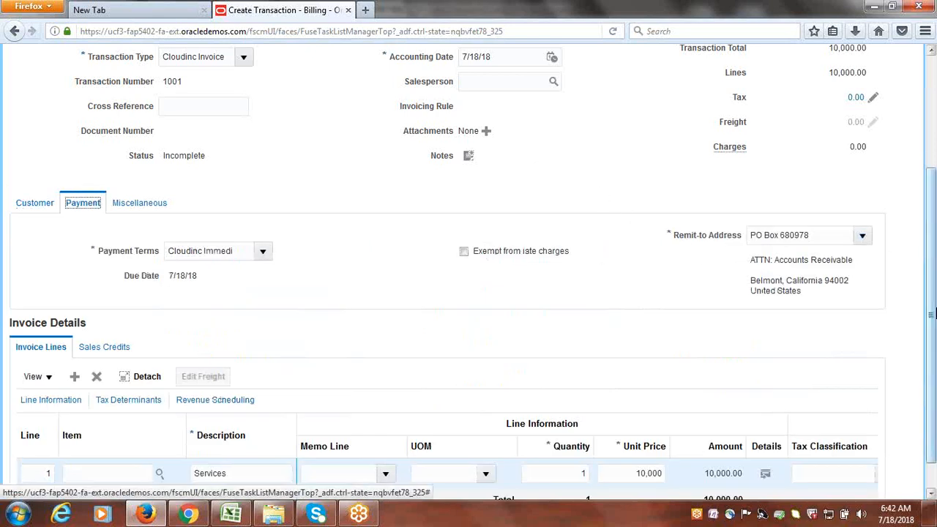
{"action": "scroll", "coordinate": [931, 313], "scroll_direction": "up", "scroll_amount": 1}
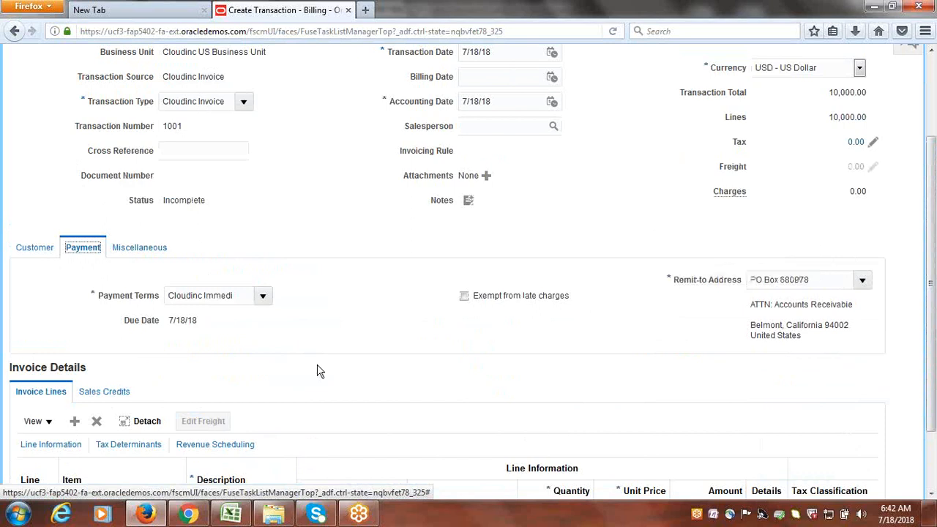
{"action": "left_click", "coordinate": [43, 249]}
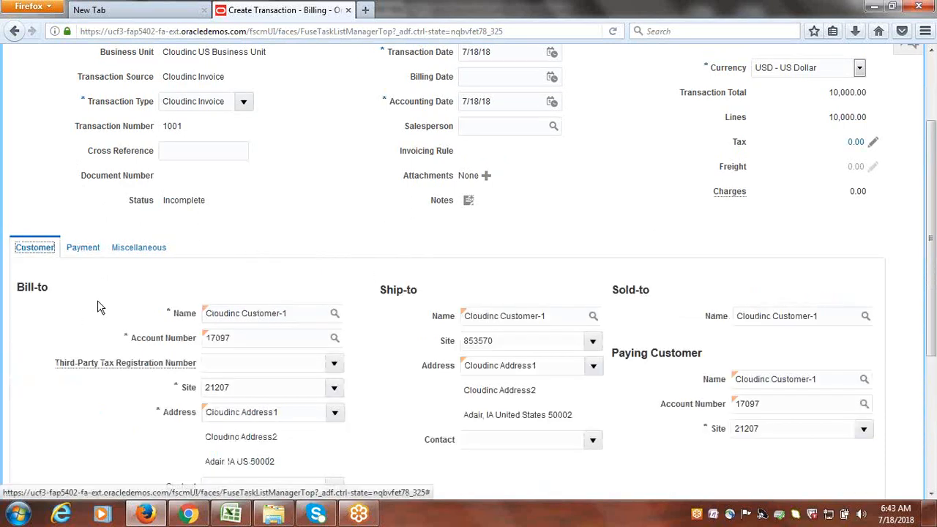
{"action": "left_click", "coordinate": [90, 249]}
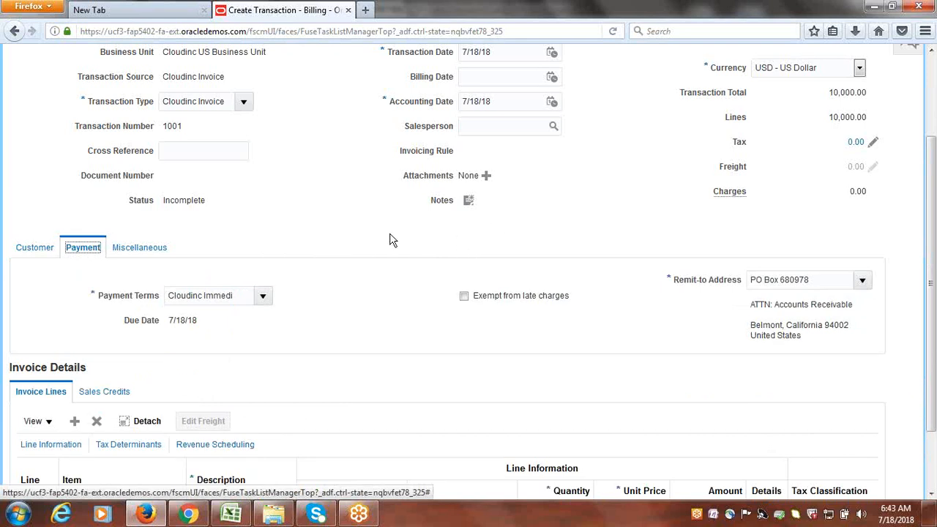
{"action": "scroll", "coordinate": [389, 240], "scroll_direction": "up", "scroll_amount": 3}
{"action": "left_click", "coordinate": [35, 359]}
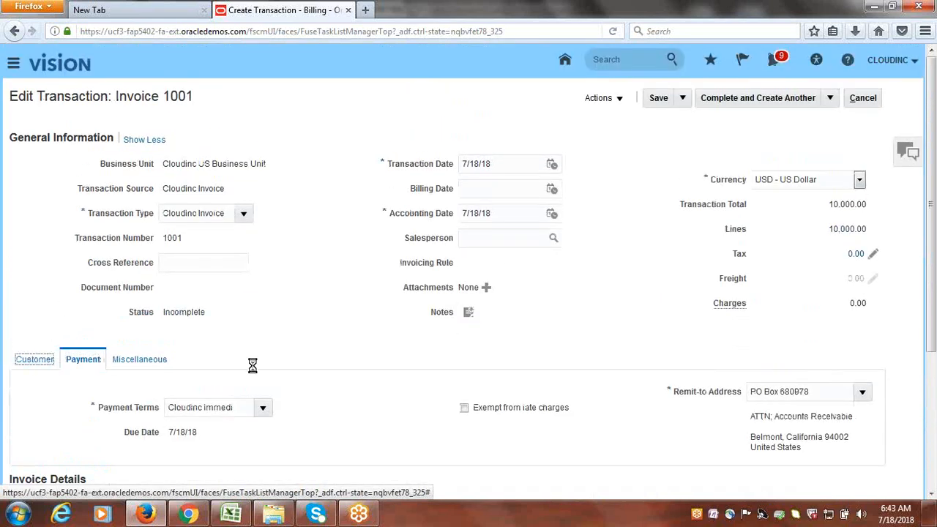
{"action": "scroll", "coordinate": [310, 303], "scroll_direction": "down", "scroll_amount": 3}
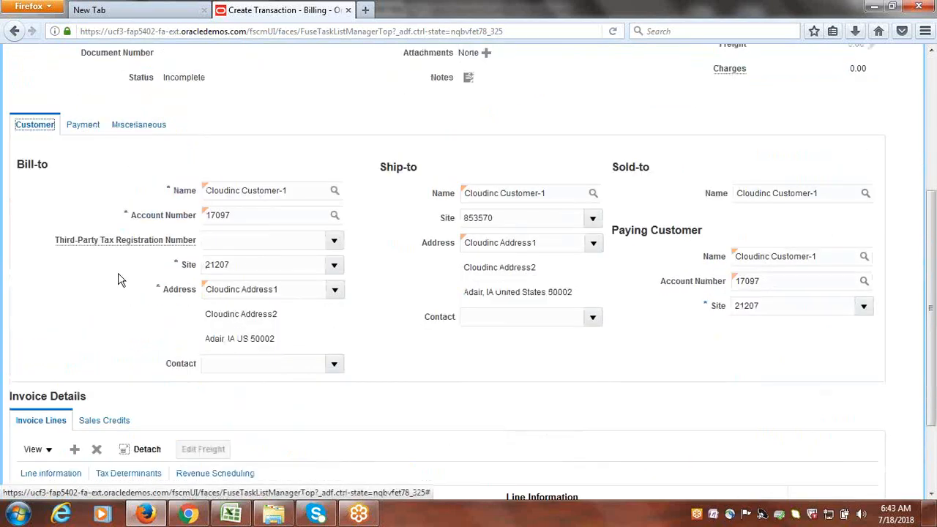
{"action": "left_click", "coordinate": [83, 124]}
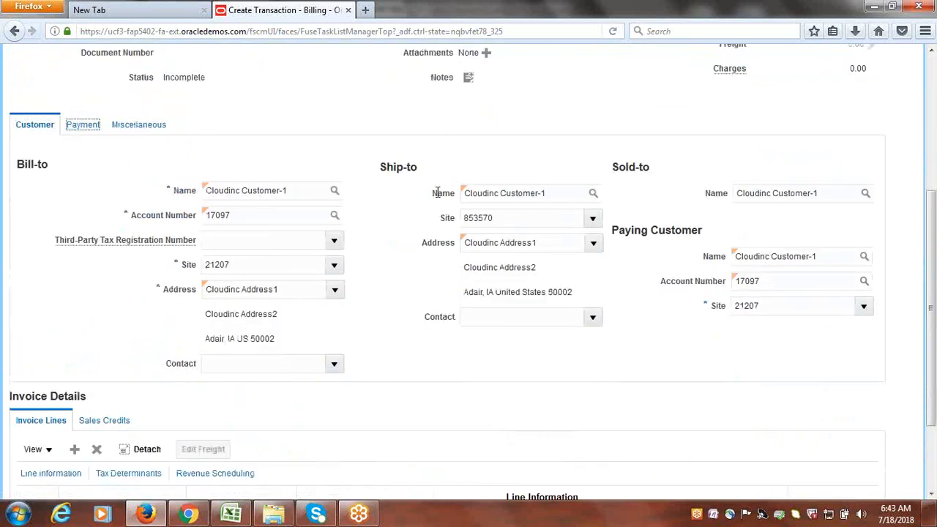
- Complete the invoice and open it for review
{"action": "scroll", "coordinate": [437, 192], "scroll_direction": "up", "scroll_amount": 4}
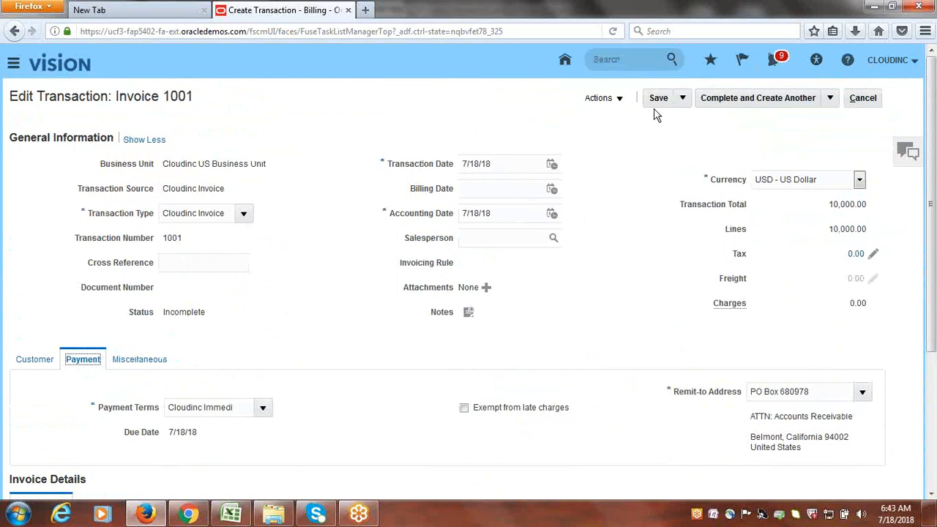
{"action": "left_click", "coordinate": [829, 97]}
{"action": "left_click", "coordinate": [795, 122]}
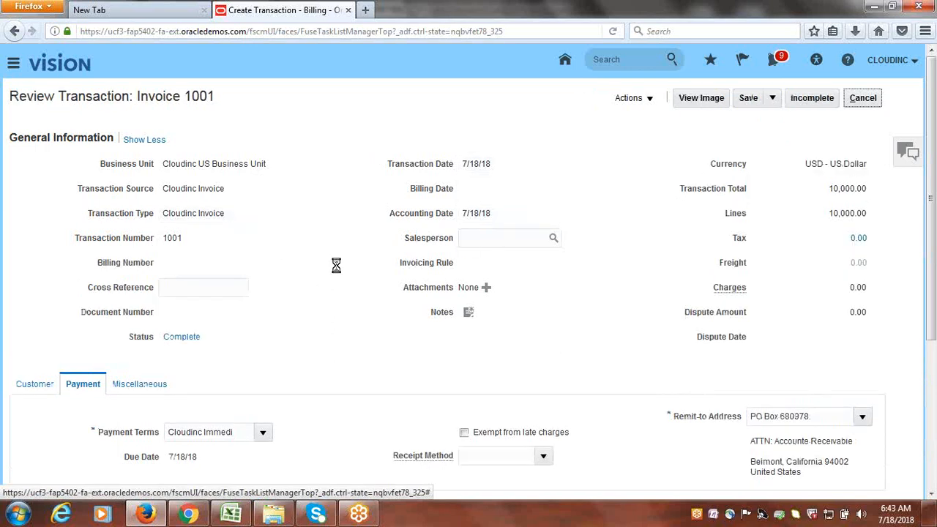
- Set the completed invoice's receipt method to Cloudinc Bank Transfer, check the customer bank account details, and save the invoice
{"action": "scroll", "coordinate": [336, 272], "scroll_direction": "down", "scroll_amount": 3}
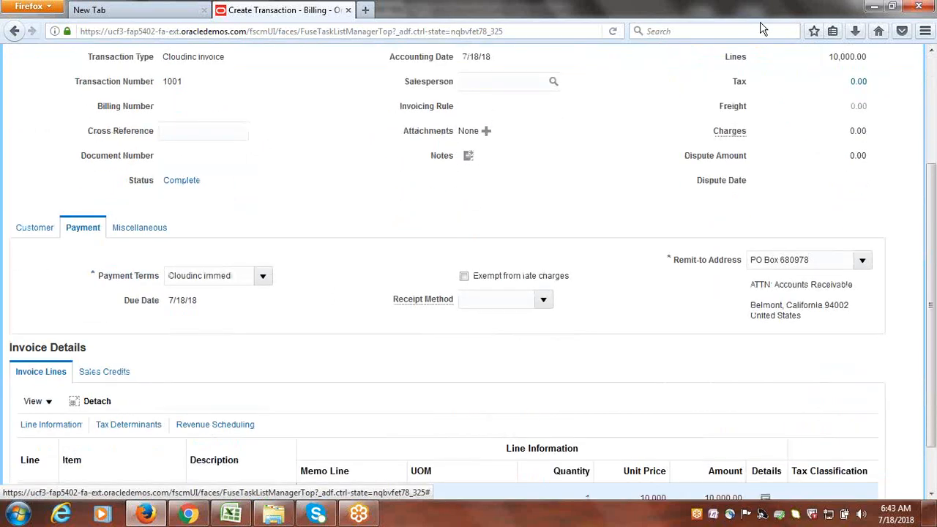
{"action": "left_click", "coordinate": [545, 300]}
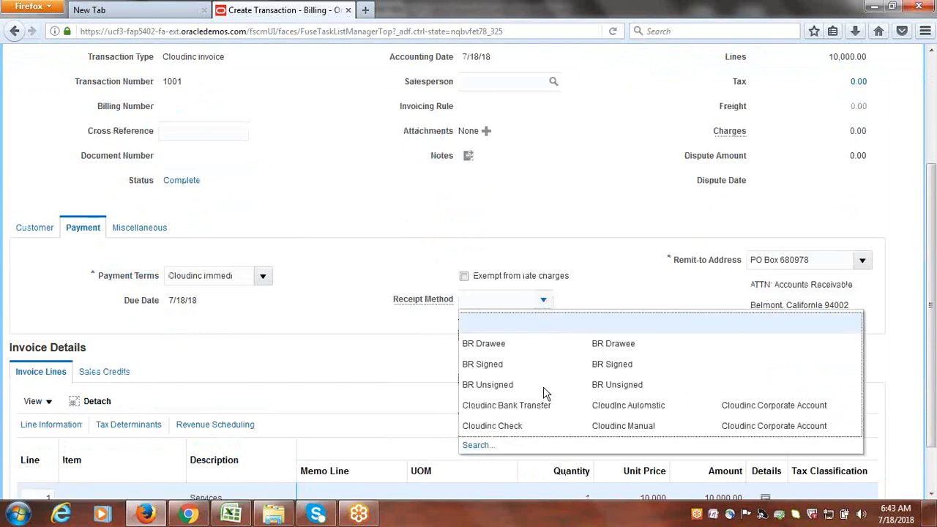
{"action": "left_click", "coordinate": [513, 407]}
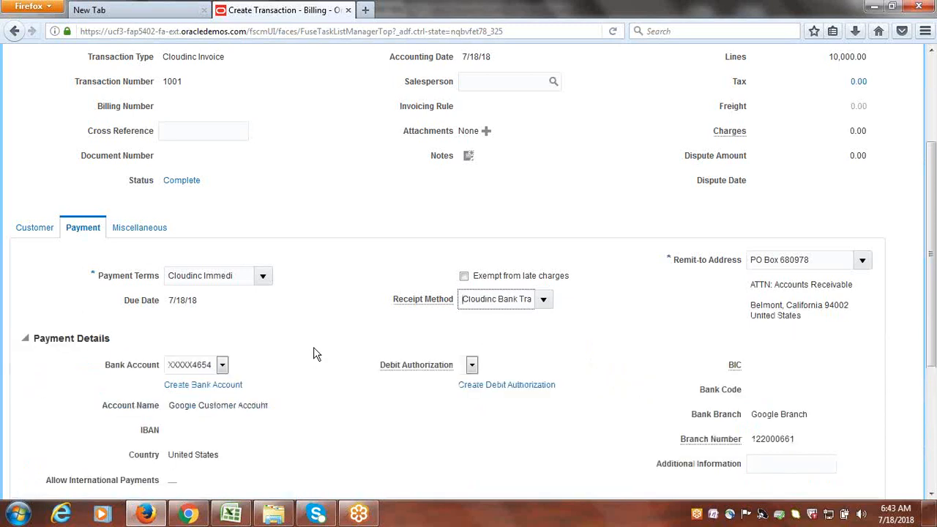
{"action": "scroll", "coordinate": [317, 342], "scroll_direction": "down", "scroll_amount": 3}
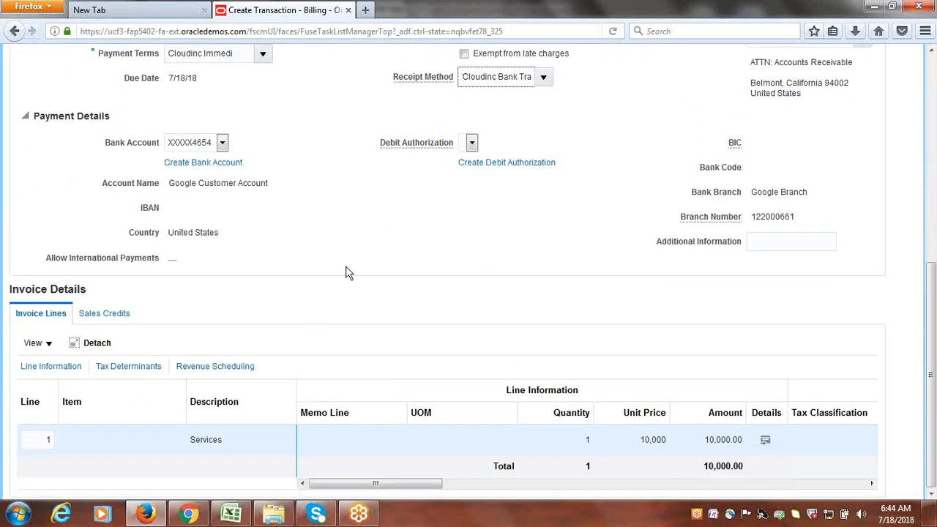
{"action": "scroll", "coordinate": [348, 273], "scroll_direction": "up", "scroll_amount": 2}
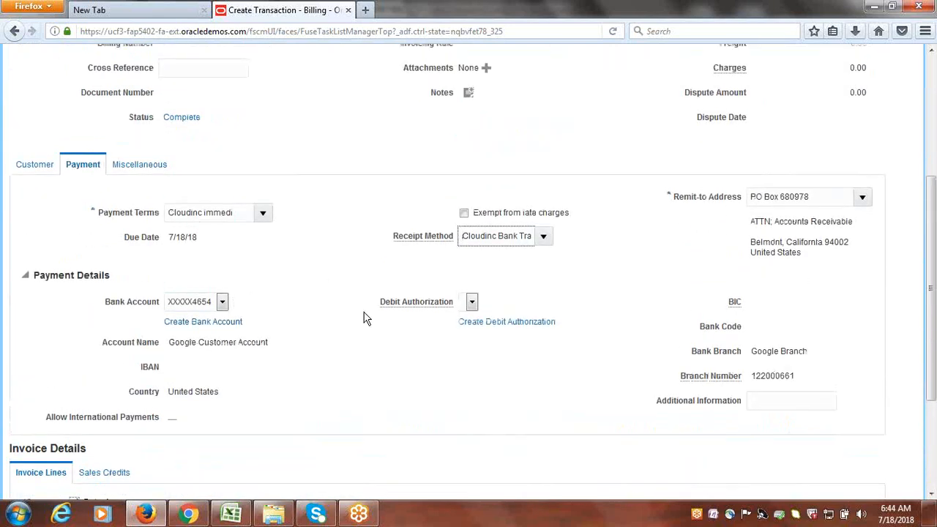
{"action": "scroll", "coordinate": [356, 322], "scroll_direction": "up", "scroll_amount": 3}
{"action": "left_click", "coordinate": [748, 98]}
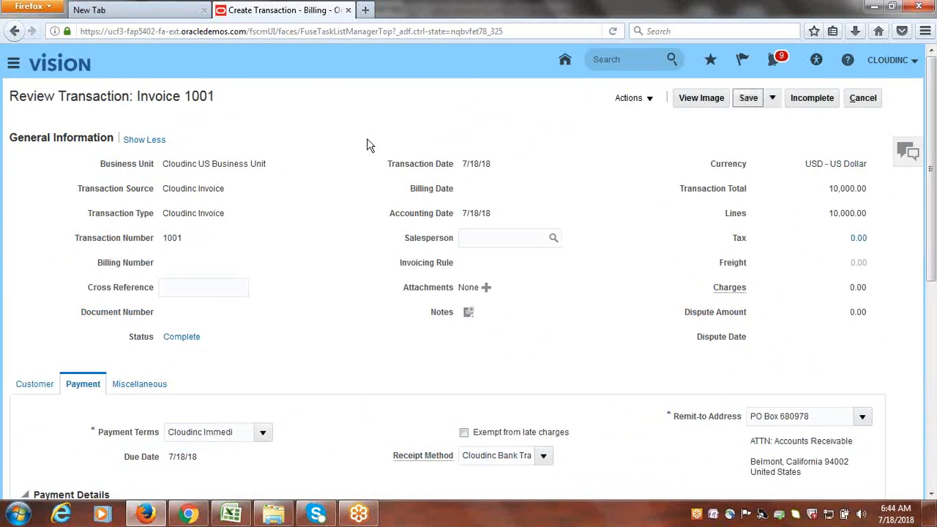
- Close the completed invoice, start creating another transaction and open its transaction source choices
{"action": "left_click", "coordinate": [864, 99]}
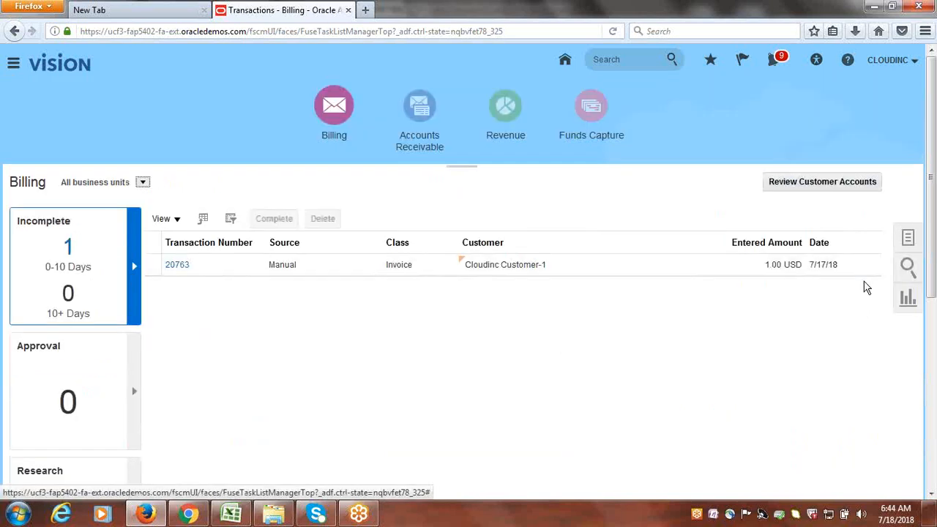
{"action": "left_click", "coordinate": [909, 239]}
{"action": "left_click", "coordinate": [839, 195]}
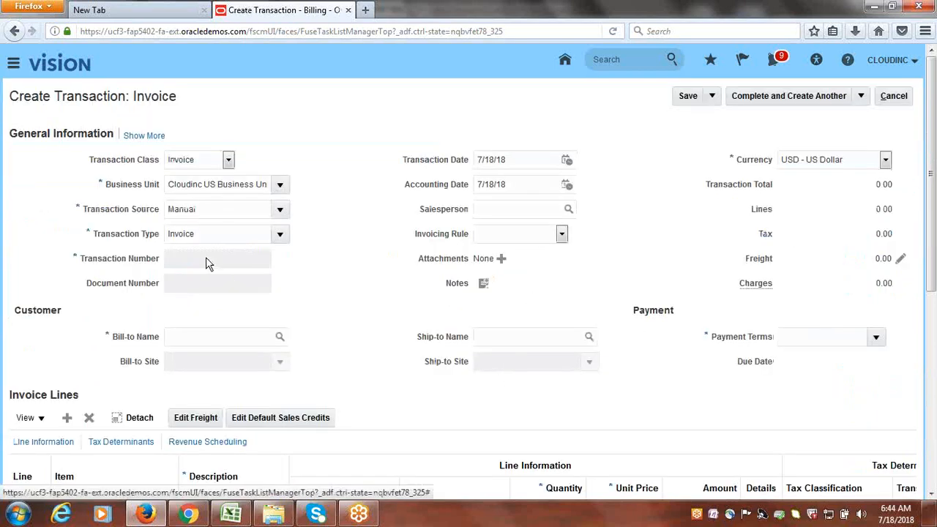
{"action": "left_click", "coordinate": [280, 210]}
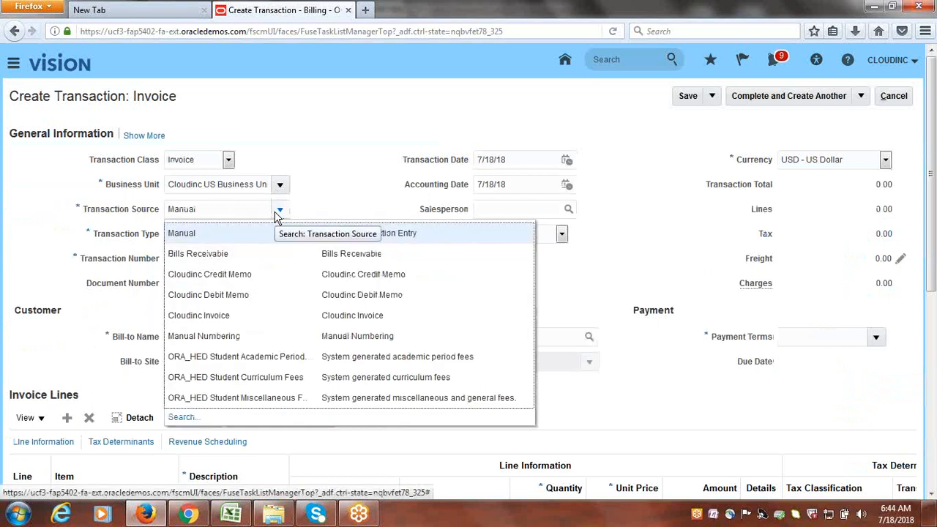
- Set the invoice's transaction source to Cloudinc Invoice and select Cloudinc Customer-1 as the bill-to customer
{"action": "left_click", "coordinate": [268, 317]}
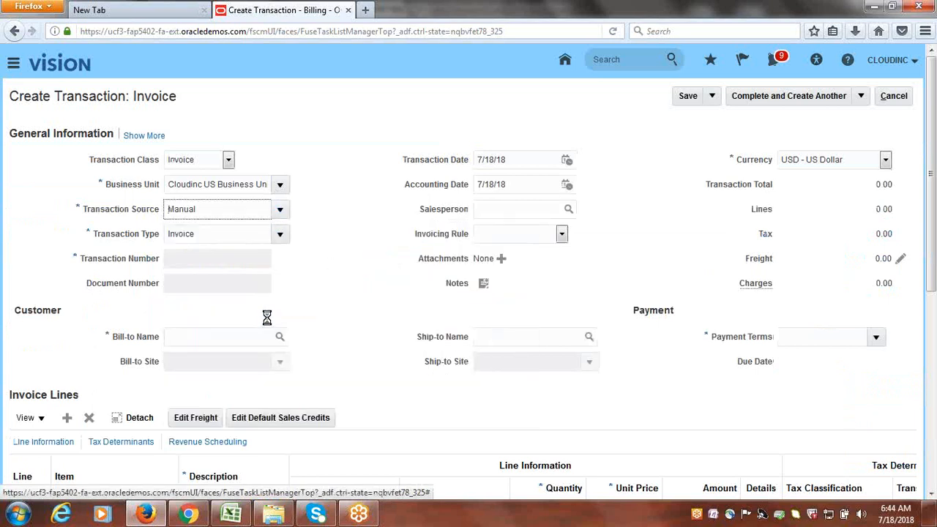
{"action": "left_click", "coordinate": [198, 338]}
{"action": "type", "text": "cloudinc"}
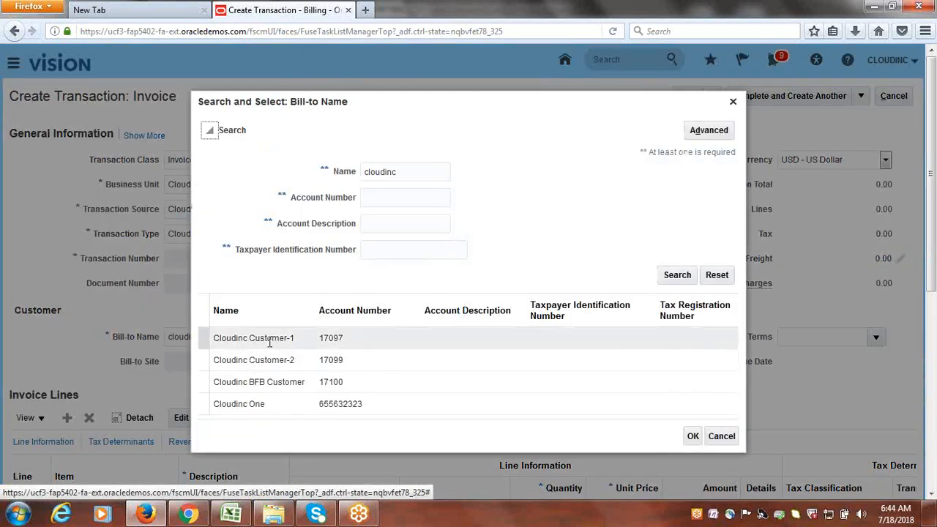
{"action": "left_click", "coordinate": [270, 341]}
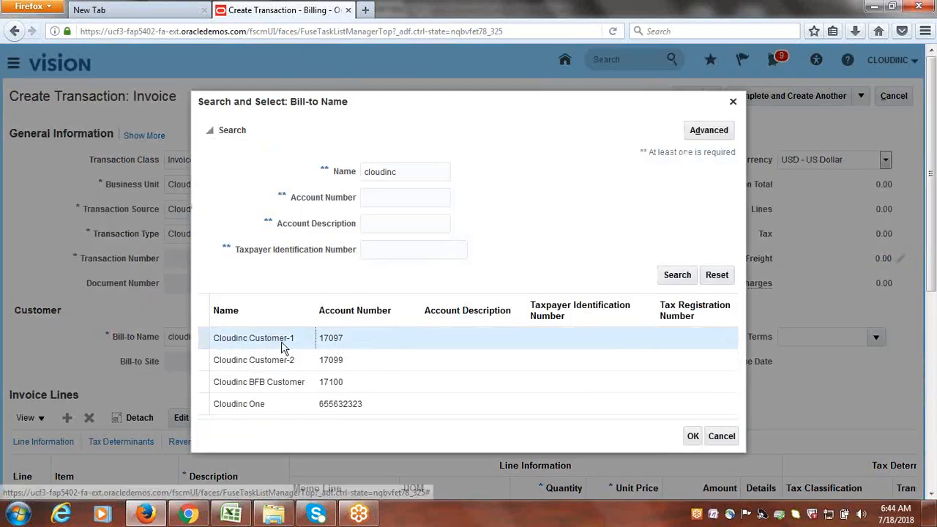
{"action": "left_click", "coordinate": [692, 435]}
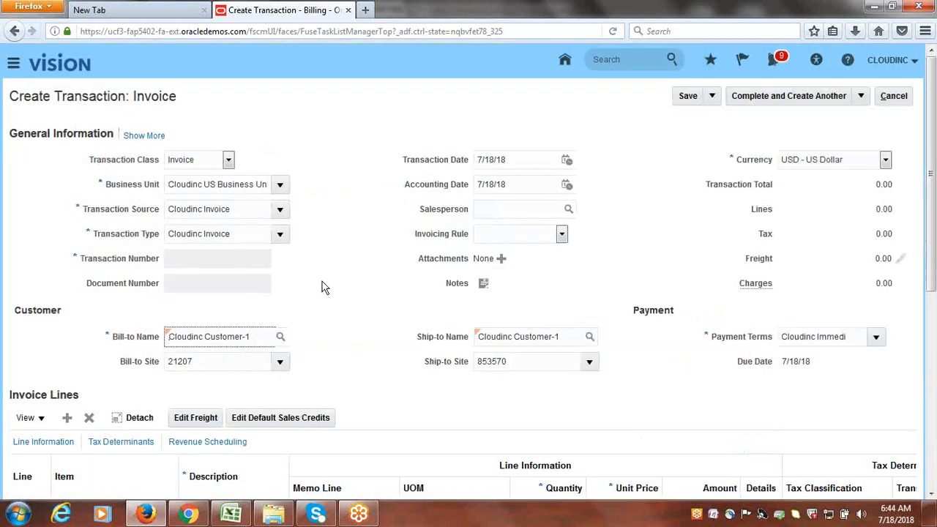
- Fill in invoice line 1 with the description Services, quantity 1 and unit price 20,000
{"action": "scroll", "coordinate": [320, 285], "scroll_direction": "down", "scroll_amount": 5}
{"action": "left_click", "coordinate": [208, 279]}
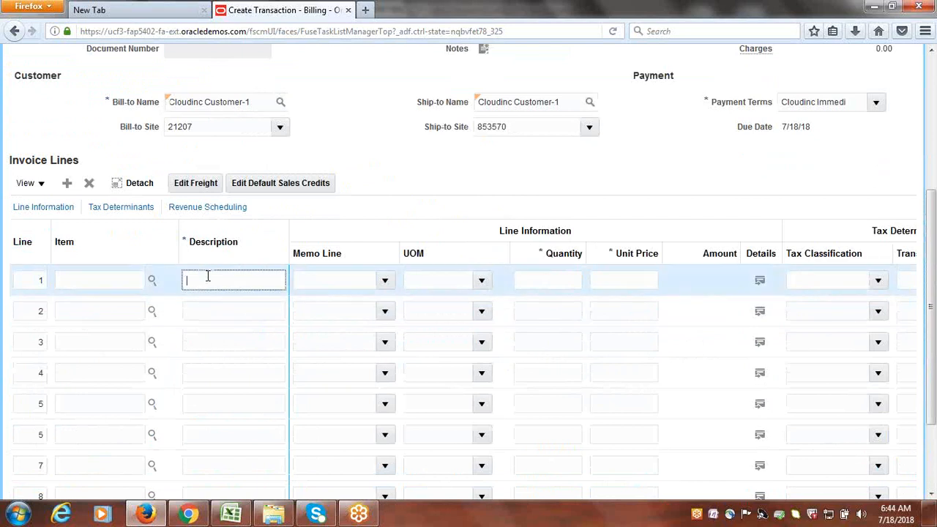
{"action": "key", "text": "Tab"}
{"action": "left_click", "coordinate": [538, 279]}
{"action": "type", "text": "1"}
{"action": "key", "text": "Tab"}
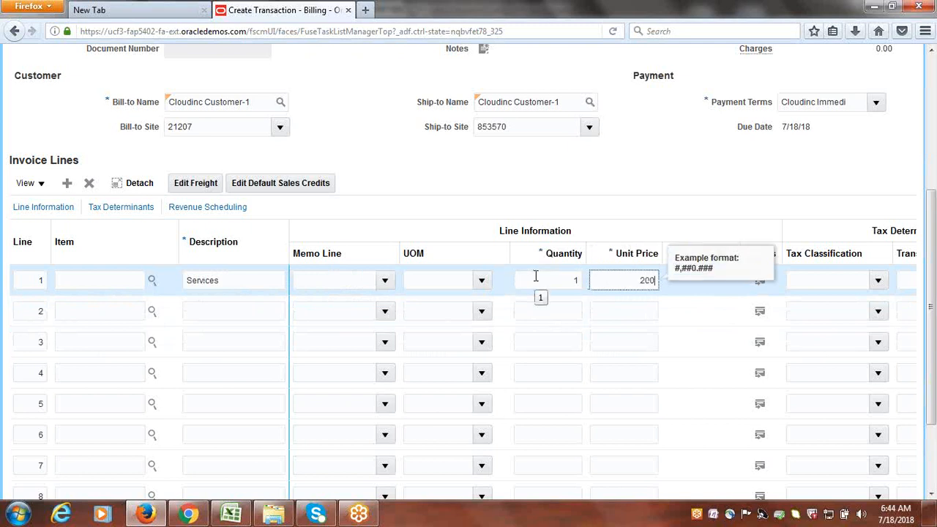
{"action": "type", "text": "20000"}
{"action": "key", "text": "Tab"}
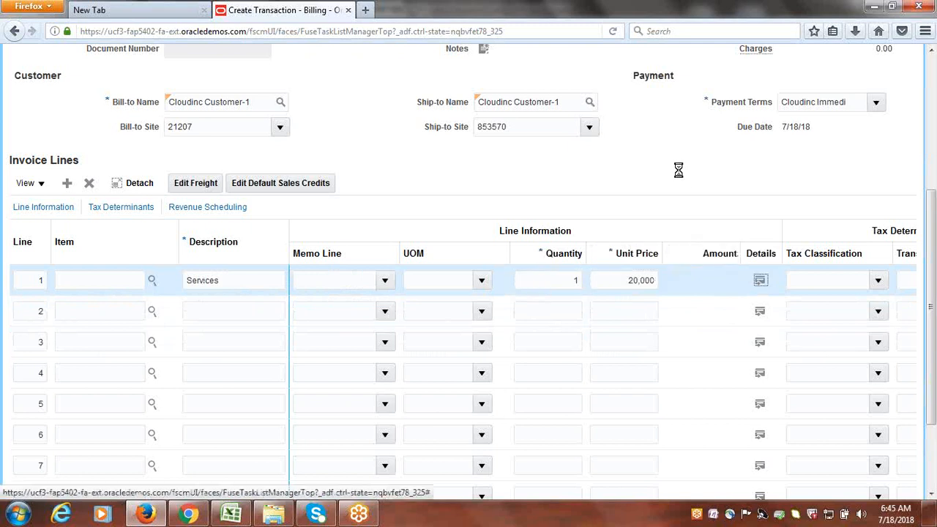
- Expand the general information to check the payment details, and complete the Services invoice for review
{"action": "scroll", "coordinate": [657, 223], "scroll_direction": "up", "scroll_amount": 3}
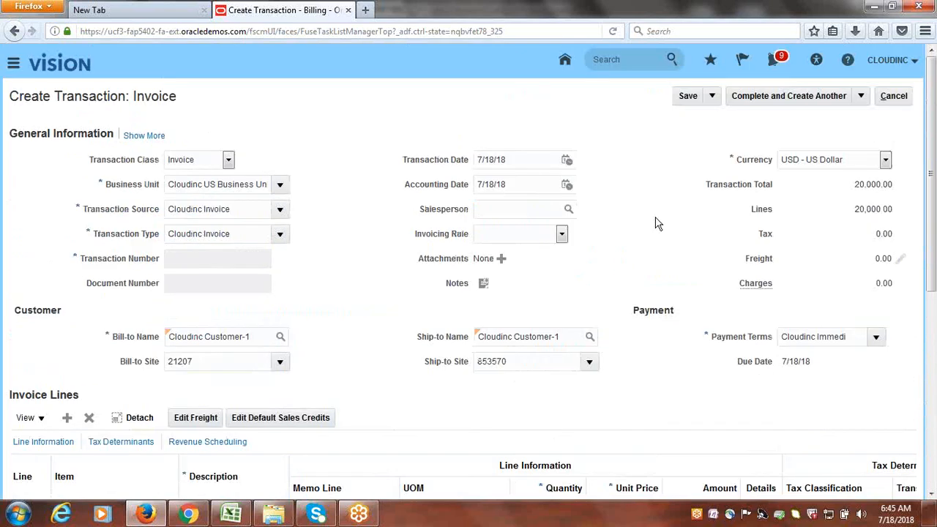
{"action": "left_click", "coordinate": [144, 136]}
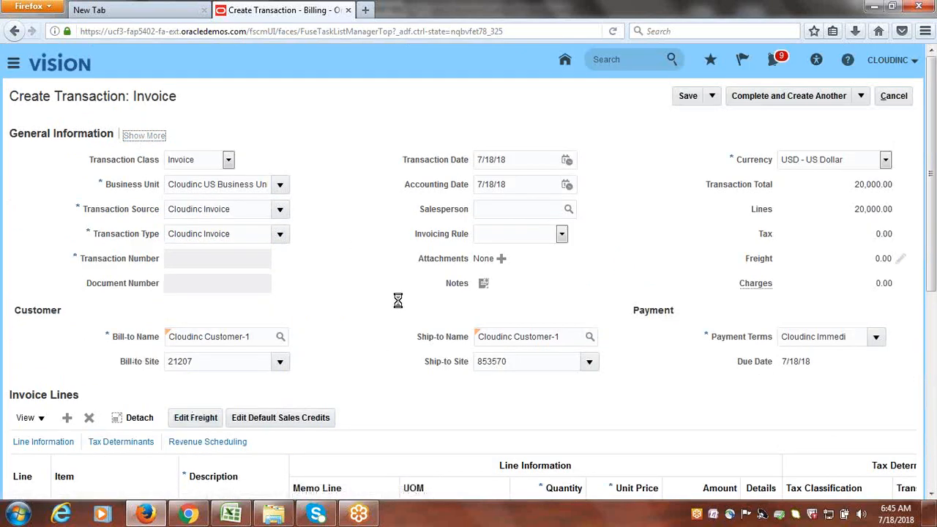
{"action": "scroll", "coordinate": [183, 344], "scroll_direction": "down", "scroll_amount": 2}
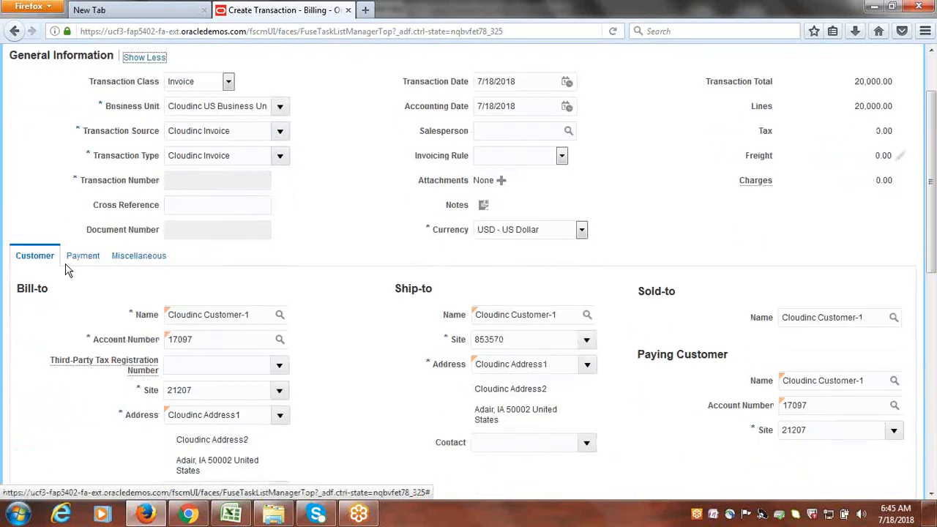
{"action": "left_click", "coordinate": [82, 258]}
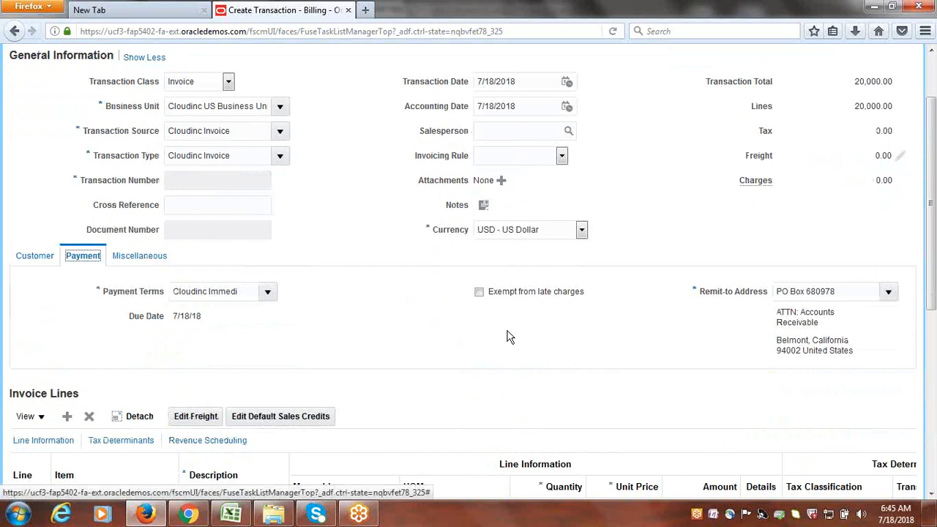
{"action": "scroll", "coordinate": [451, 300], "scroll_direction": "up", "scroll_amount": 2}
{"action": "left_click", "coordinate": [861, 96]}
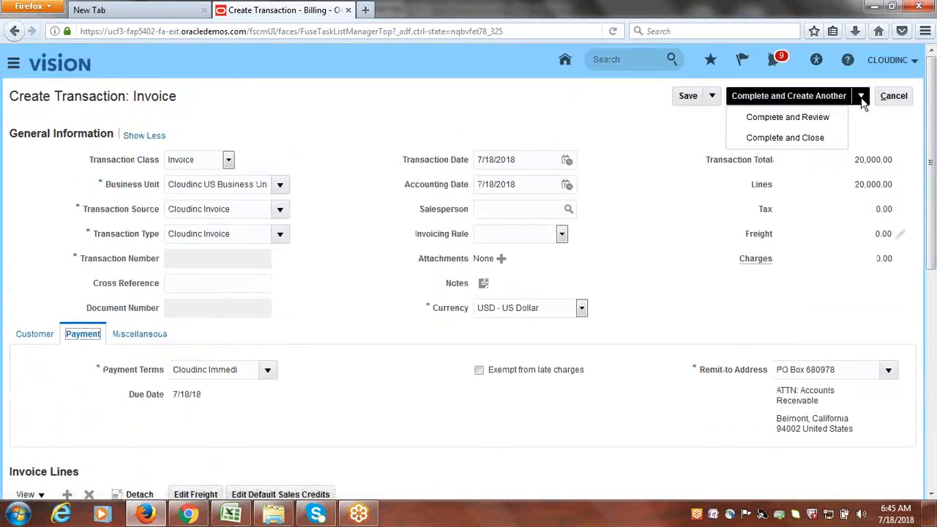
{"action": "left_click", "coordinate": [813, 117]}
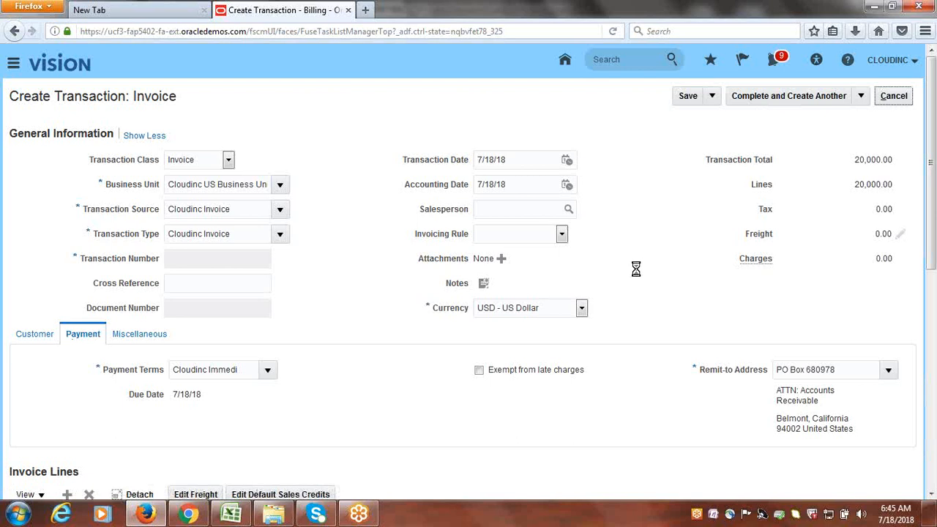
- Set the completed invoice's receipt method to Cloudinc Bank Transfer in the expanded payment details, and save and close the invoice
{"action": "scroll", "coordinate": [508, 329], "scroll_direction": "down", "scroll_amount": 3}
{"action": "scroll", "coordinate": [508, 329], "scroll_direction": "up", "scroll_amount": 3}
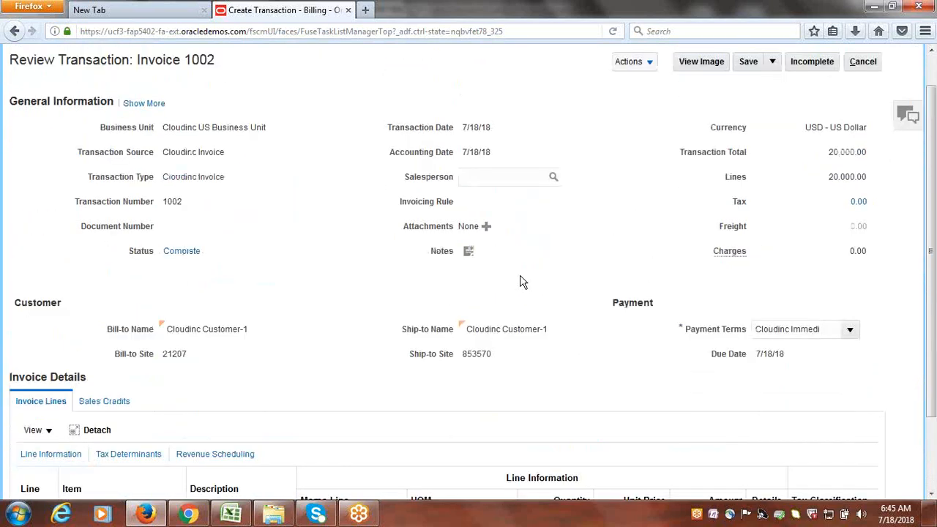
{"action": "left_click", "coordinate": [145, 140]}
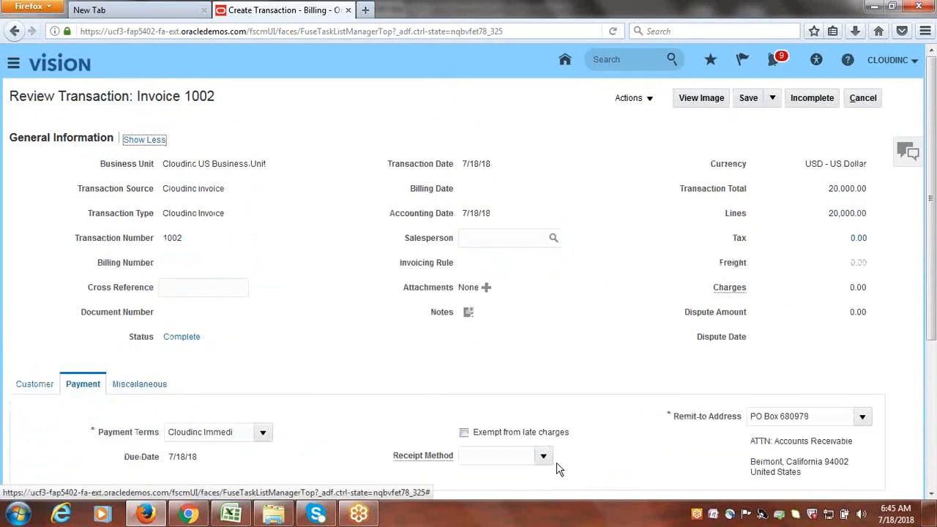
{"action": "scroll", "coordinate": [588, 328], "scroll_direction": "down", "scroll_amount": 3}
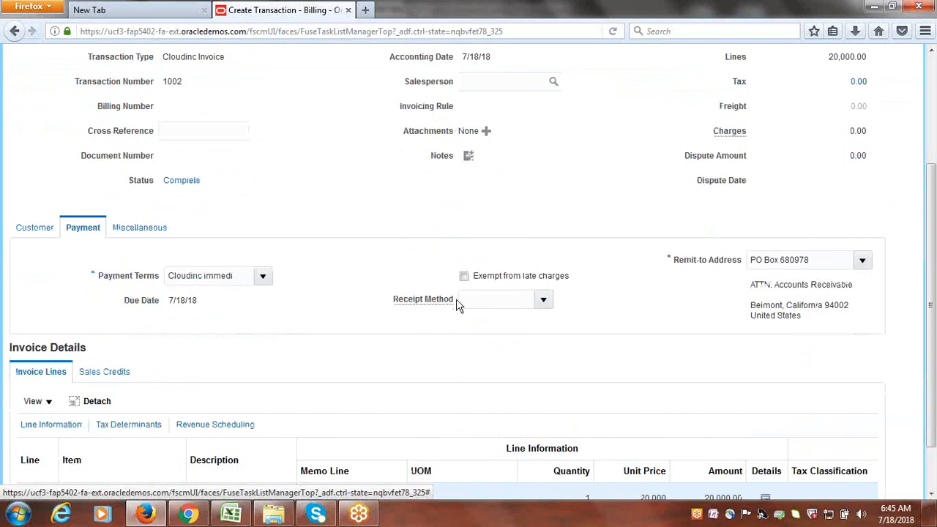
{"action": "left_click", "coordinate": [545, 305]}
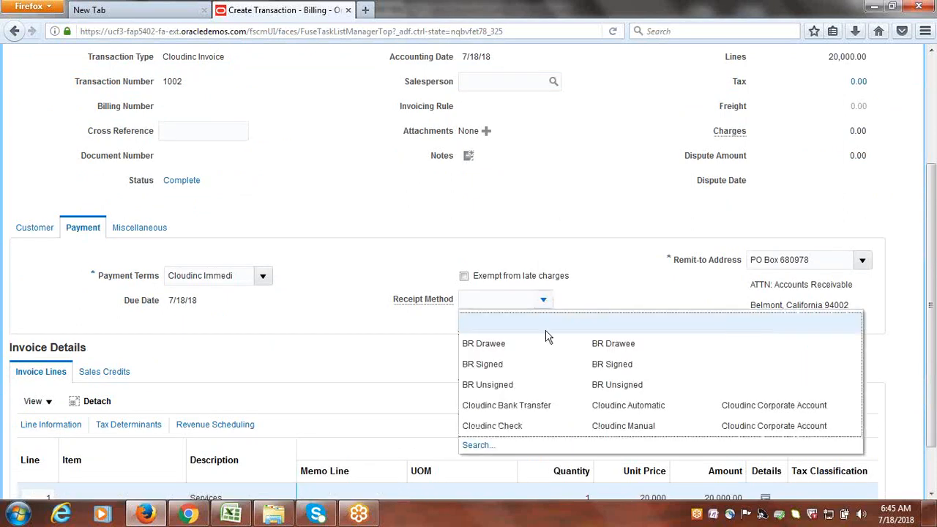
{"action": "left_click", "coordinate": [546, 405]}
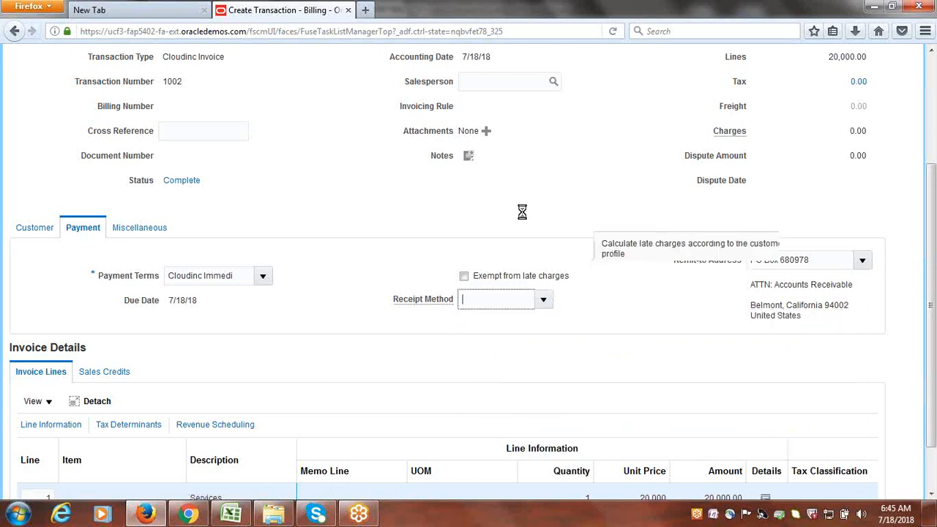
{"action": "scroll", "coordinate": [523, 215], "scroll_direction": "up", "scroll_amount": 4}
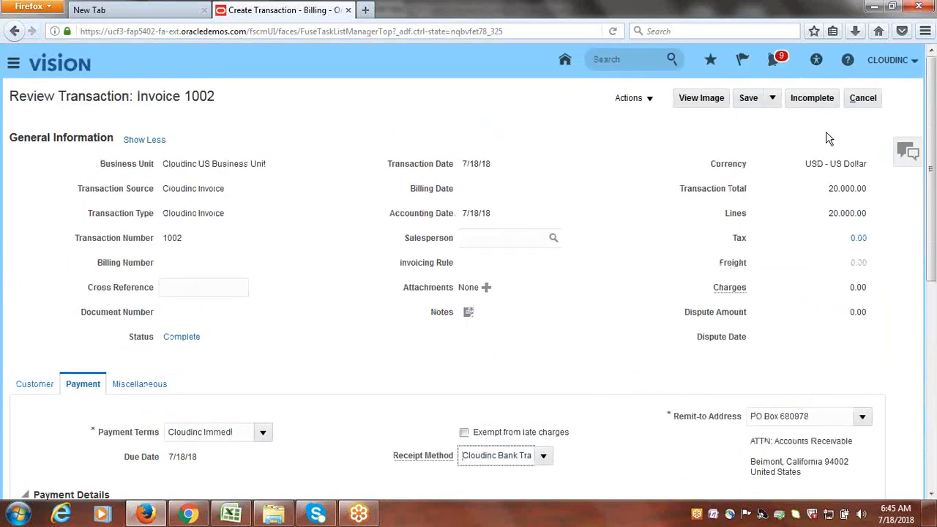
{"action": "left_click", "coordinate": [749, 97]}
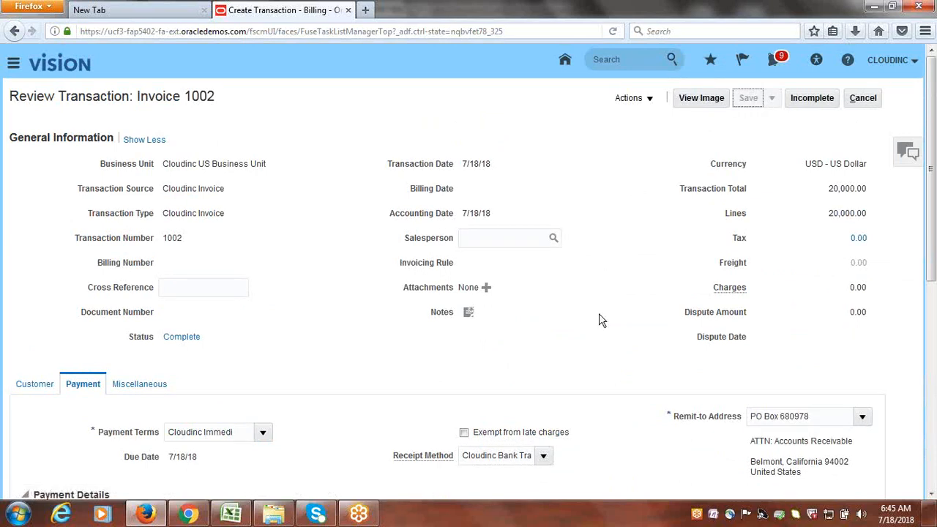
{"action": "left_click", "coordinate": [863, 98]}
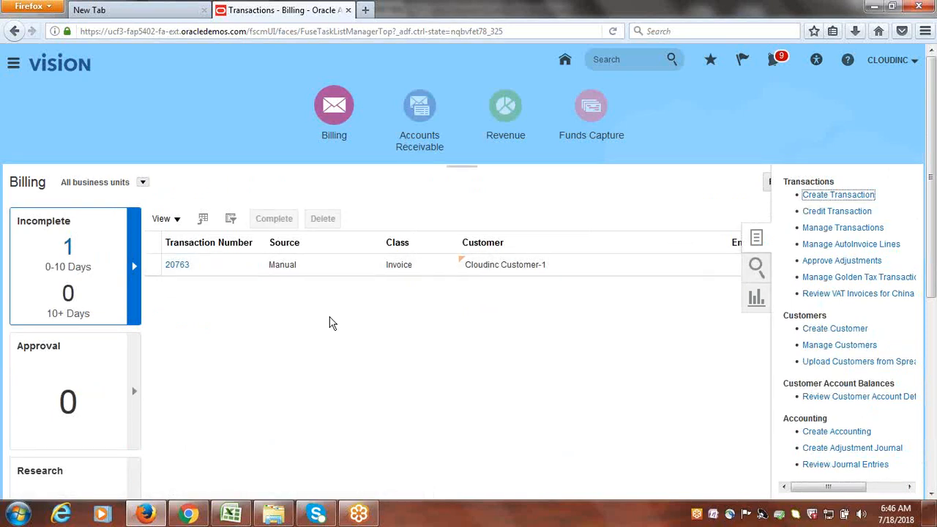
- On a new invoice, set the transaction source to Cloudinc Invoice and the bill-to customer to Cloudinc Customer-1
{"action": "left_click", "coordinate": [279, 210]}
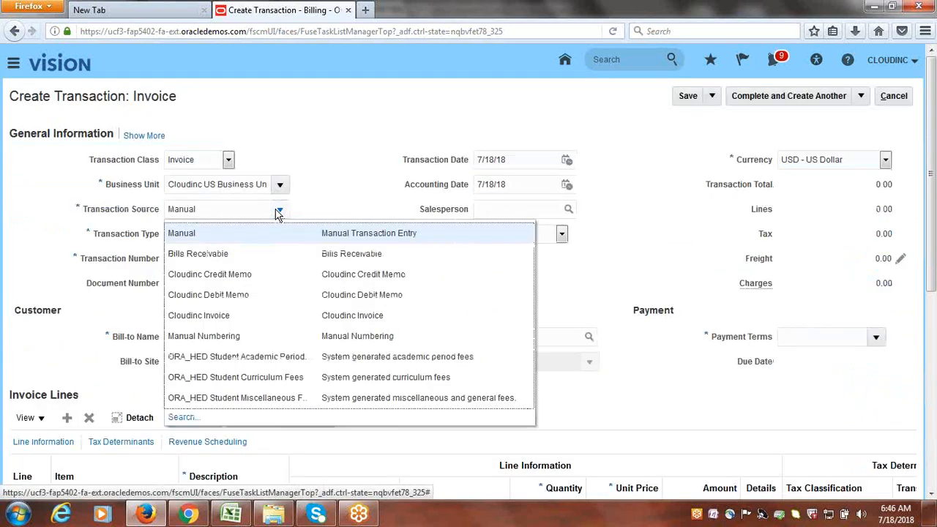
{"action": "left_click", "coordinate": [268, 316]}
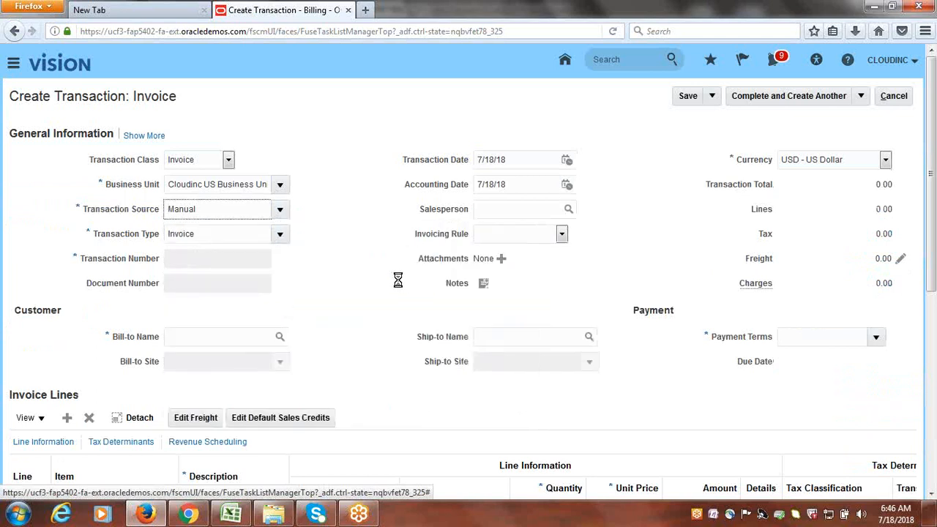
{"action": "scroll", "coordinate": [176, 142], "scroll_direction": "down", "scroll_amount": 5}
{"action": "left_click", "coordinate": [186, 101]}
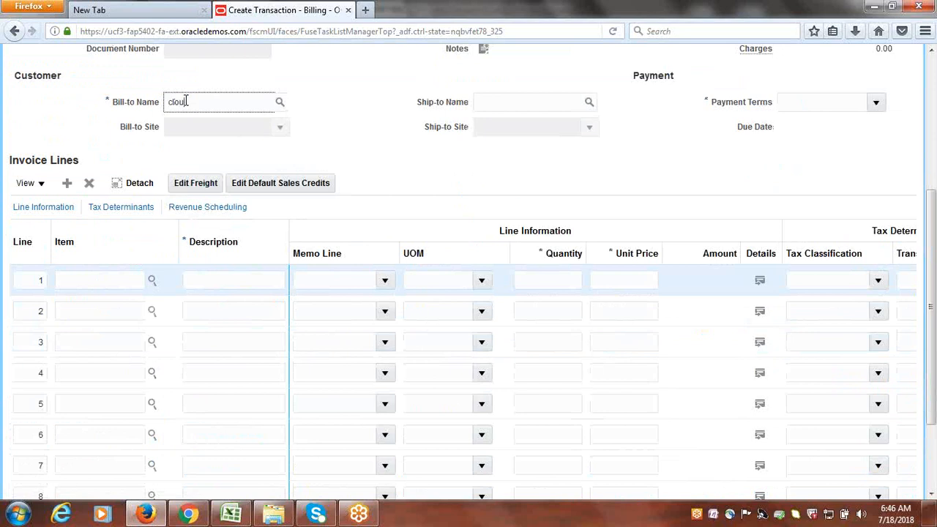
{"action": "type", "text": "cloudinc c"}
{"action": "key", "text": "Tab"}
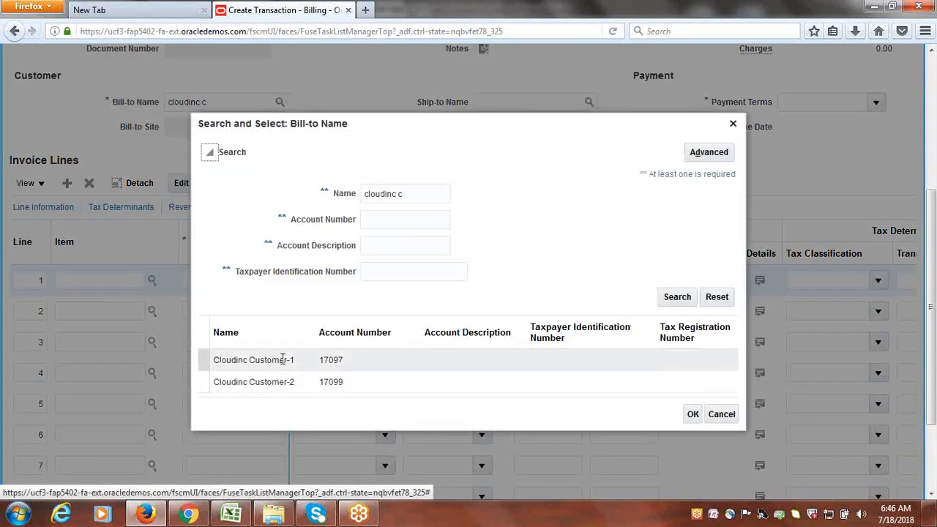
{"action": "left_click", "coordinate": [283, 359]}
{"action": "left_click", "coordinate": [692, 415]}
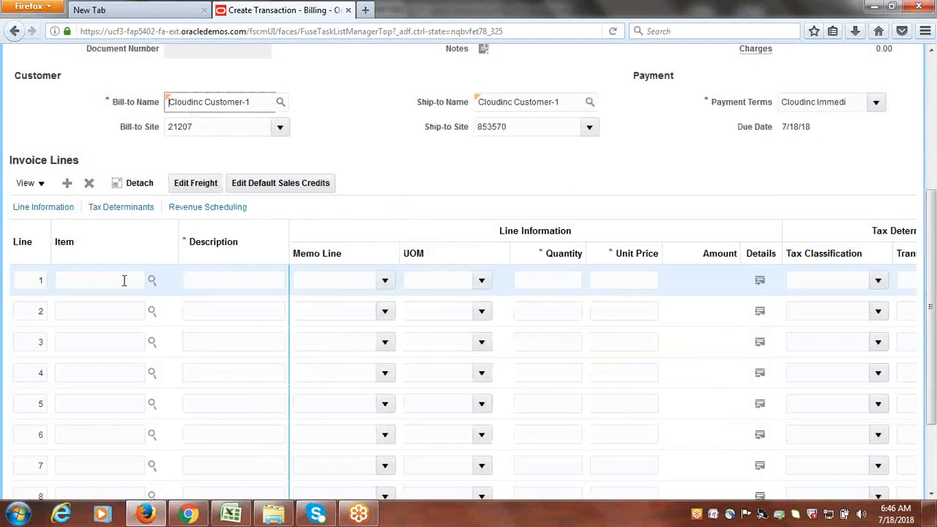
- Enter Goods as the description of invoice line 1, with quantity 1 and unit price 30,000
{"action": "left_click", "coordinate": [249, 281]}
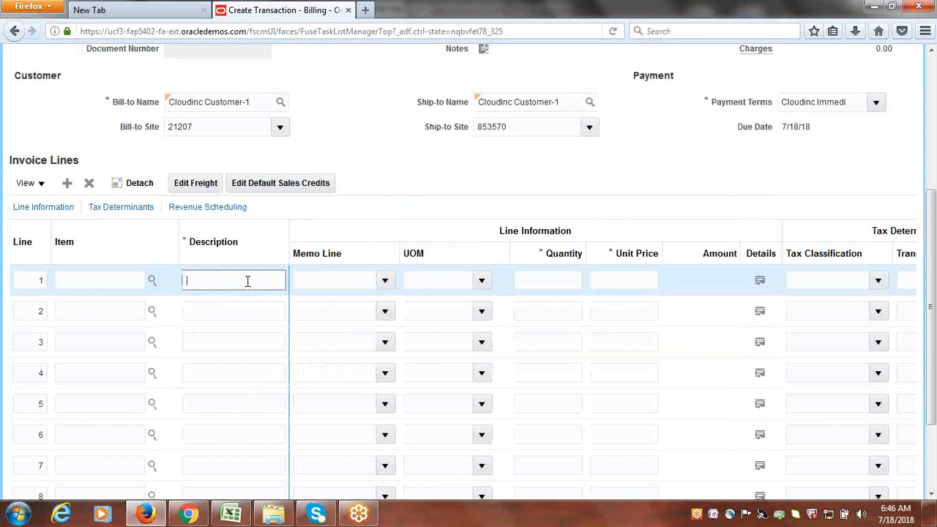
{"action": "type", "text": "Goods"}
{"action": "left_click", "coordinate": [358, 281]}
{"action": "left_click", "coordinate": [536, 280]}
{"action": "type", "text": "1"}
{"action": "key", "text": "Tab"}
{"action": "type", "text": "30,000"}
{"action": "key", "text": "Tab"}
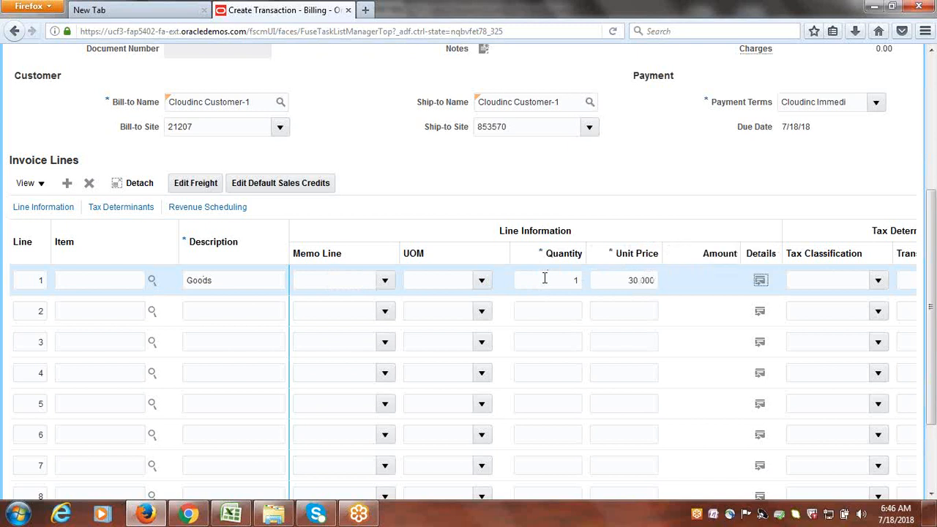
- Expand the general information of the Goods invoice and complete the invoice for review
{"action": "scroll", "coordinate": [667, 176], "scroll_direction": "up", "scroll_amount": 5}
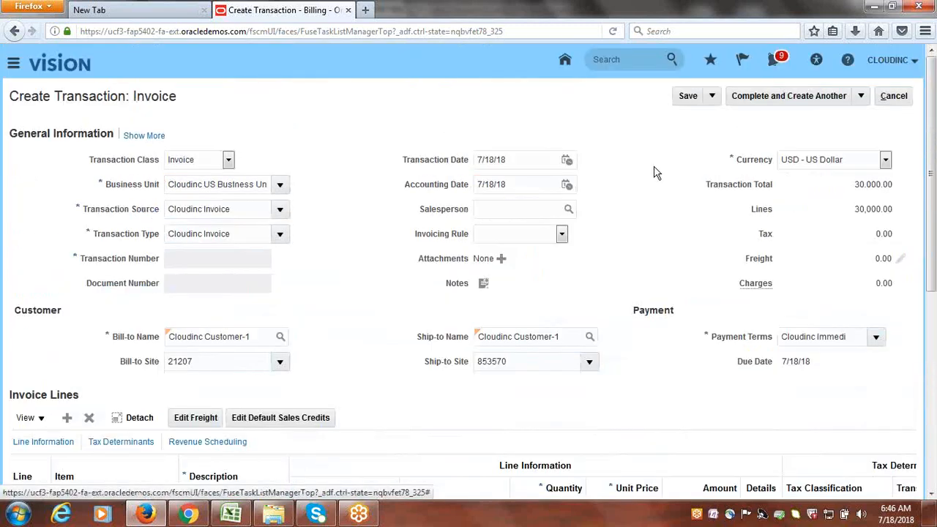
{"action": "left_click", "coordinate": [145, 136]}
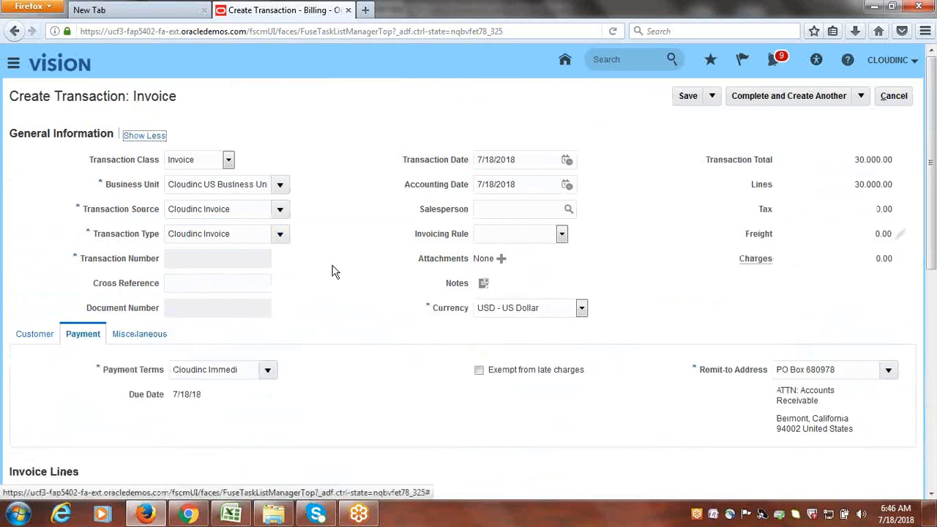
{"action": "left_click", "coordinate": [861, 96]}
{"action": "left_click", "coordinate": [778, 117]}
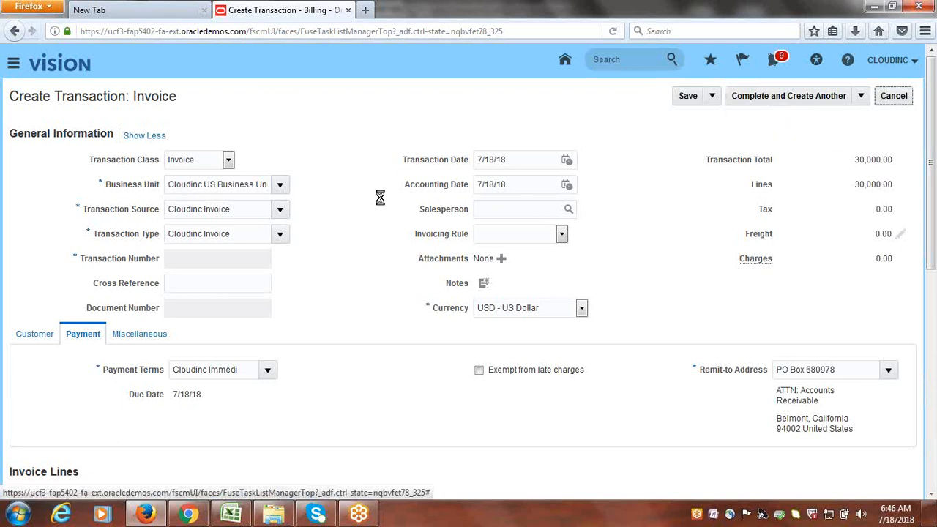
- Show the full details of the Goods invoice, set its receipt method to Cloudinc Bank Transfer and save it
{"action": "left_click", "coordinate": [150, 141]}
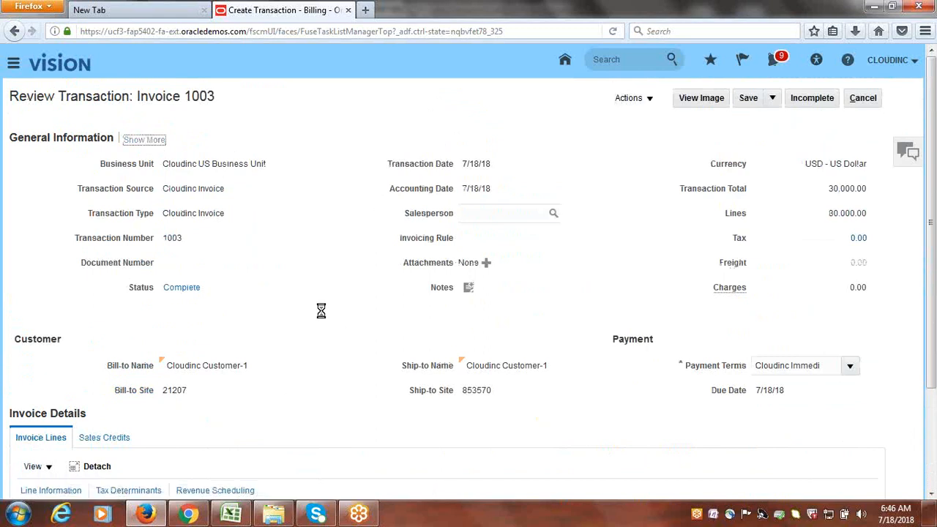
{"action": "scroll", "coordinate": [324, 315], "scroll_direction": "down", "scroll_amount": 2}
{"action": "left_click", "coordinate": [540, 379]}
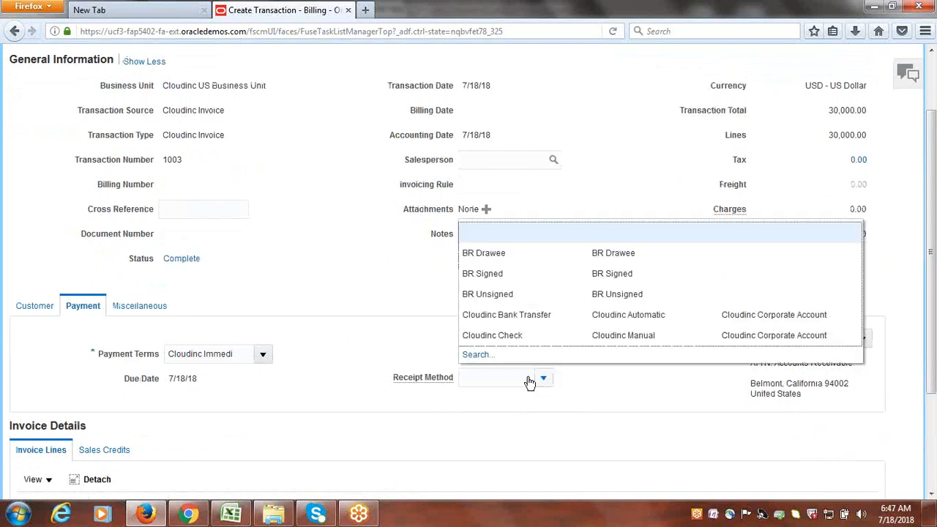
{"action": "left_click", "coordinate": [508, 317]}
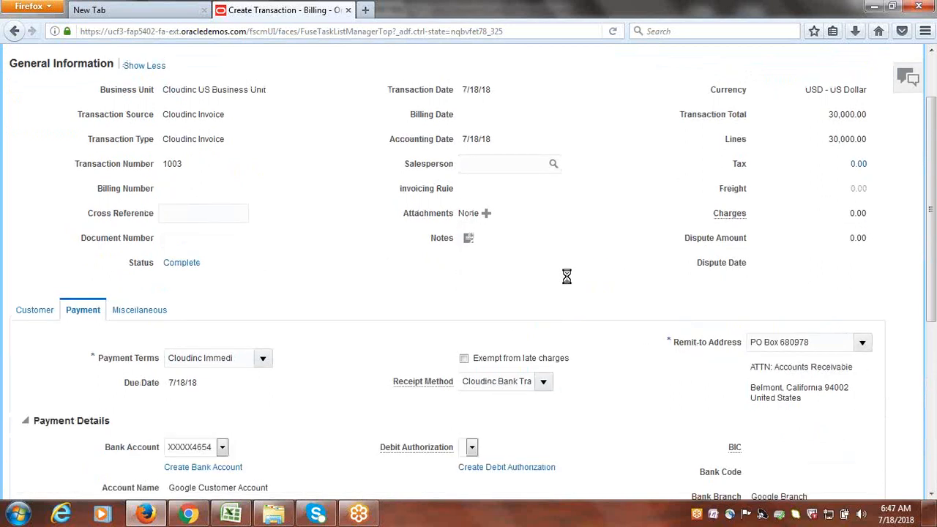
{"action": "left_click", "coordinate": [746, 101]}
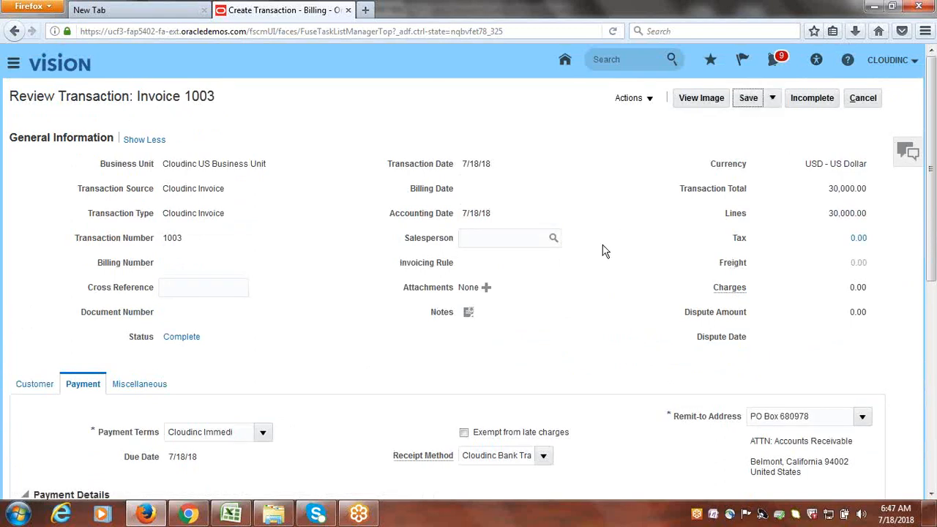
- Close the invoice review, switch to the Excel class notes and change cell A144 to 3 Transaction
{"action": "left_click", "coordinate": [862, 98]}
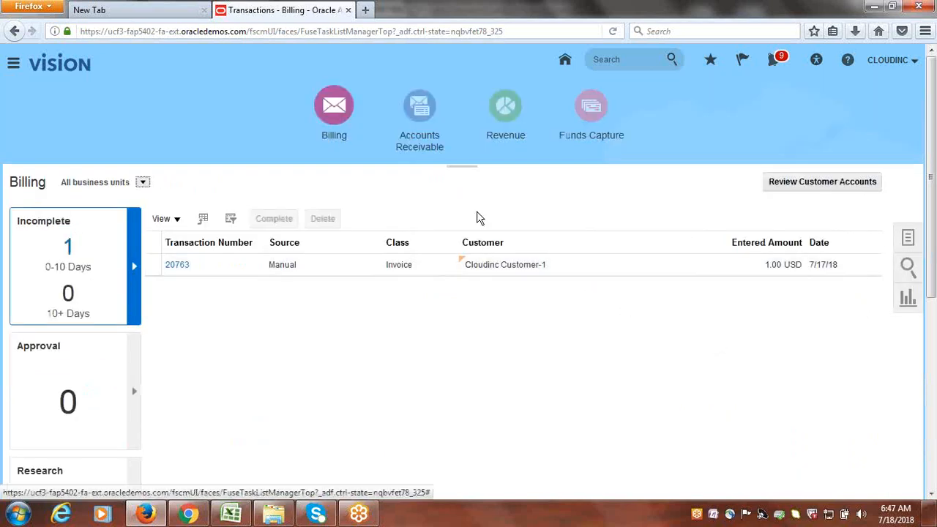
{"action": "left_click", "coordinate": [231, 514]}
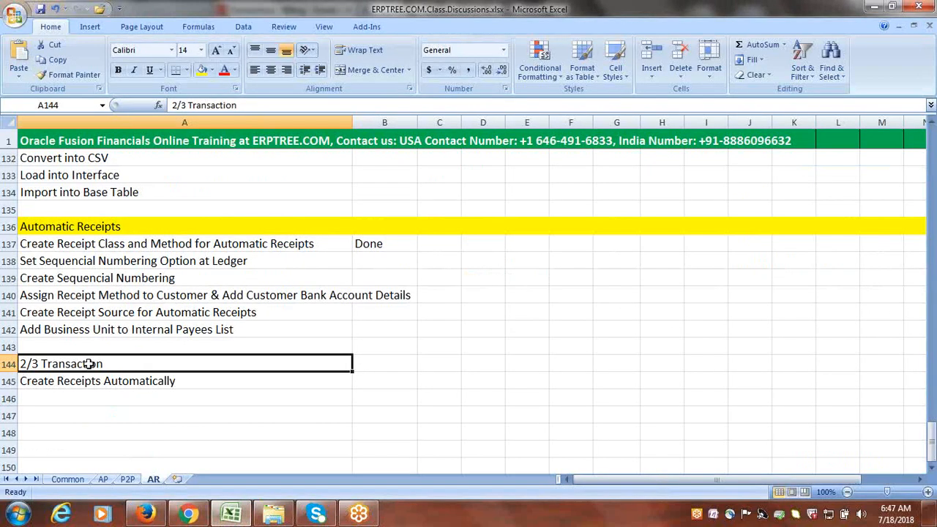
{"action": "double_click", "coordinate": [29, 363]}
{"action": "key", "text": "BackSpace"}
{"action": "key", "text": "BackSpace"}
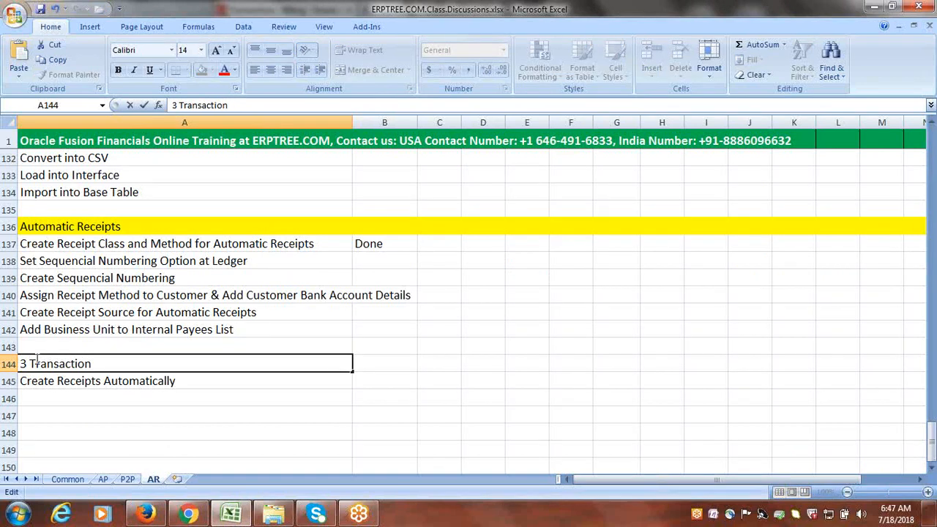
{"action": "key", "text": "Return"}
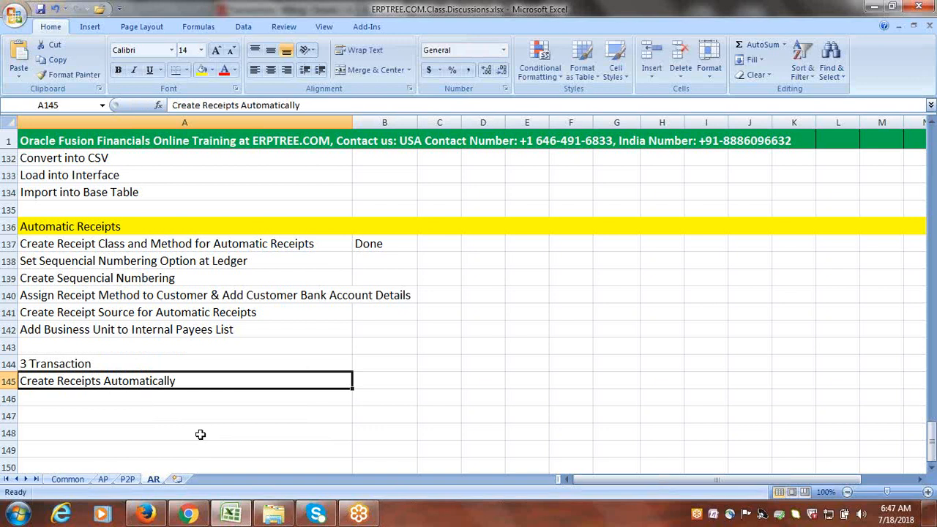
- Switch back to Oracle in Firefox and start creating an automatic receipt batch from the Accounts Receivable work area
{"action": "key", "text": "alt+Tab"}
{"action": "left_click", "coordinate": [429, 131]}
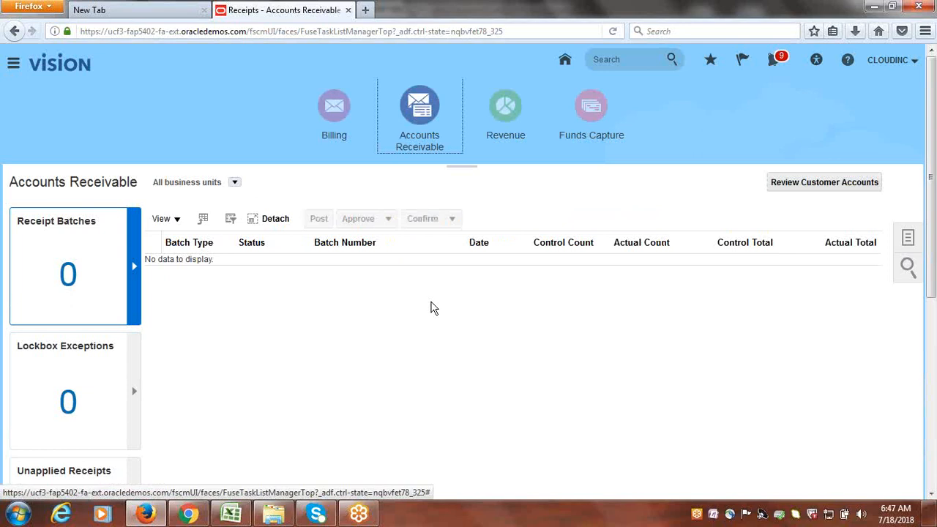
{"action": "left_click", "coordinate": [908, 238]}
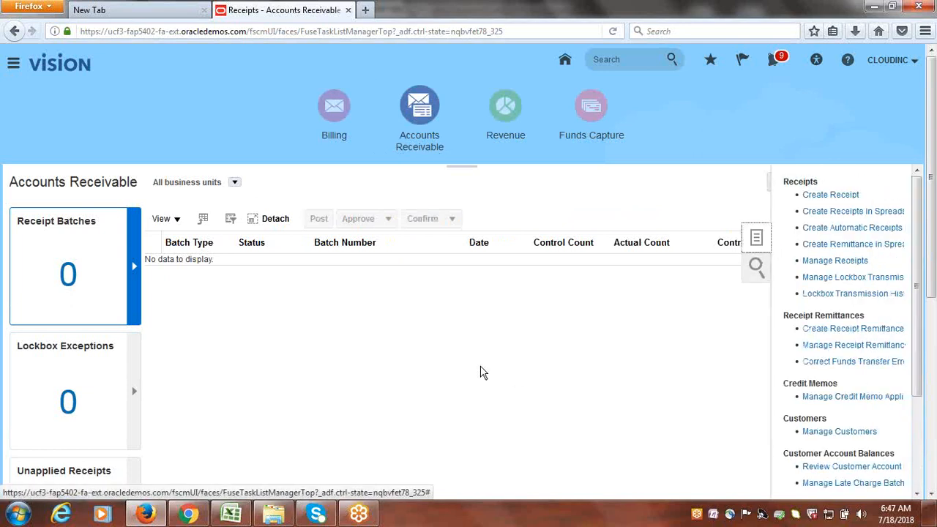
{"action": "left_click", "coordinate": [861, 230]}
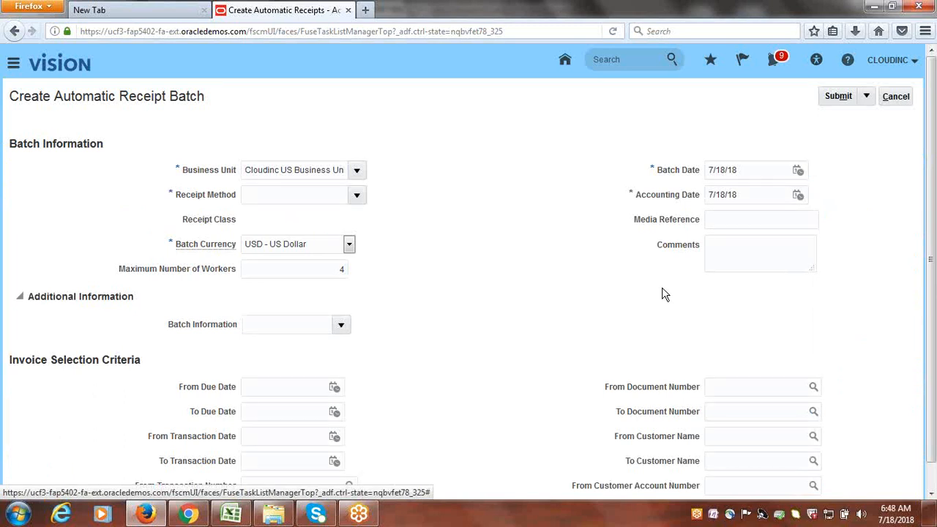
- Set the batch's receipt method to Cloudinc Bank Transfer, submit the automatic receipt batch and acknowledge the submission
{"action": "left_click", "coordinate": [358, 197]}
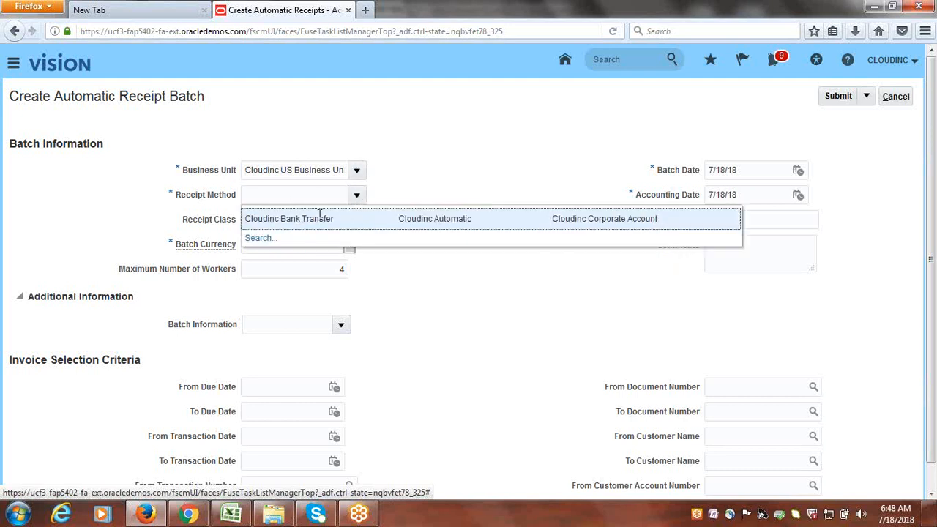
{"action": "left_click", "coordinate": [356, 223]}
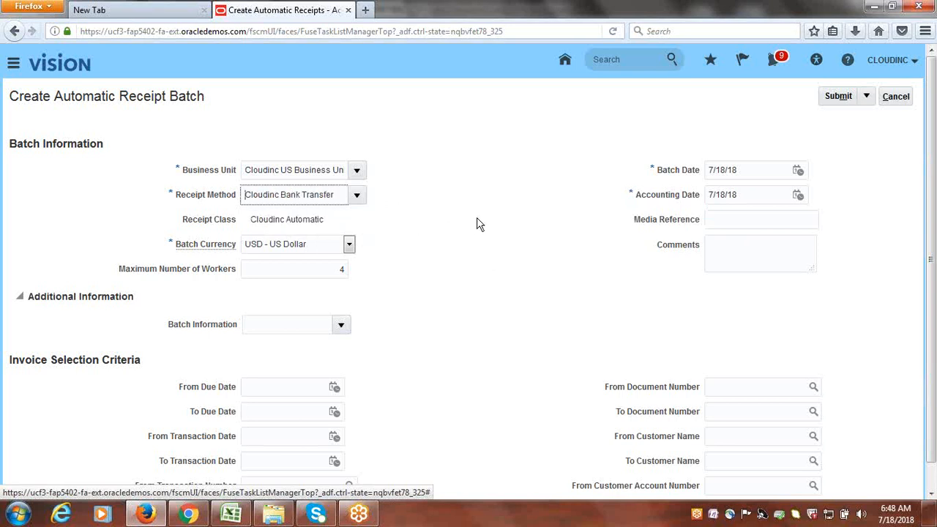
{"action": "scroll", "coordinate": [470, 429], "scroll_direction": "down", "scroll_amount": 1}
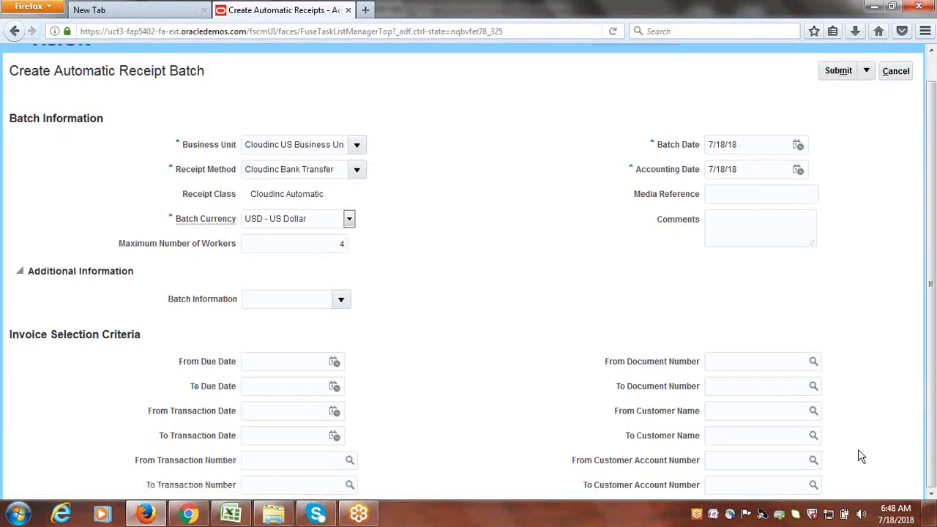
{"action": "left_click", "coordinate": [255, 415]}
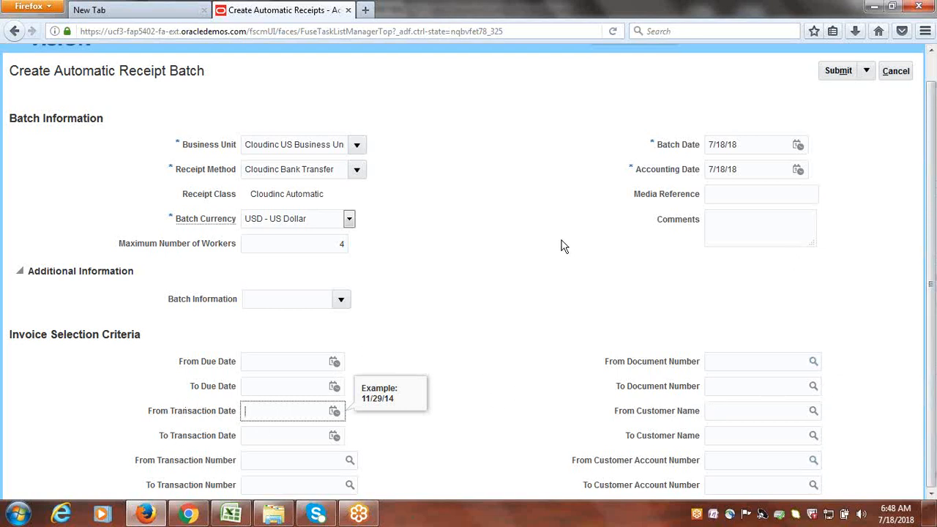
{"action": "left_click", "coordinate": [837, 71]}
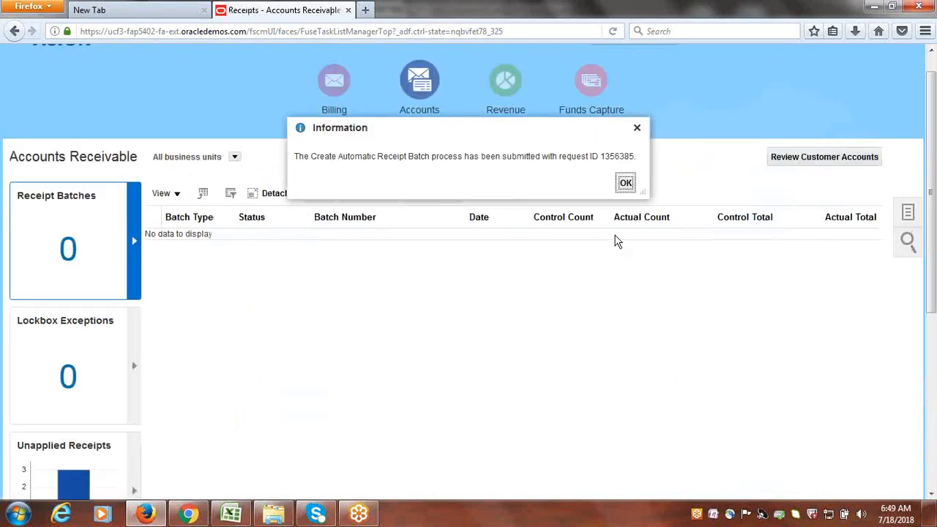
{"action": "left_click", "coordinate": [625, 183]}
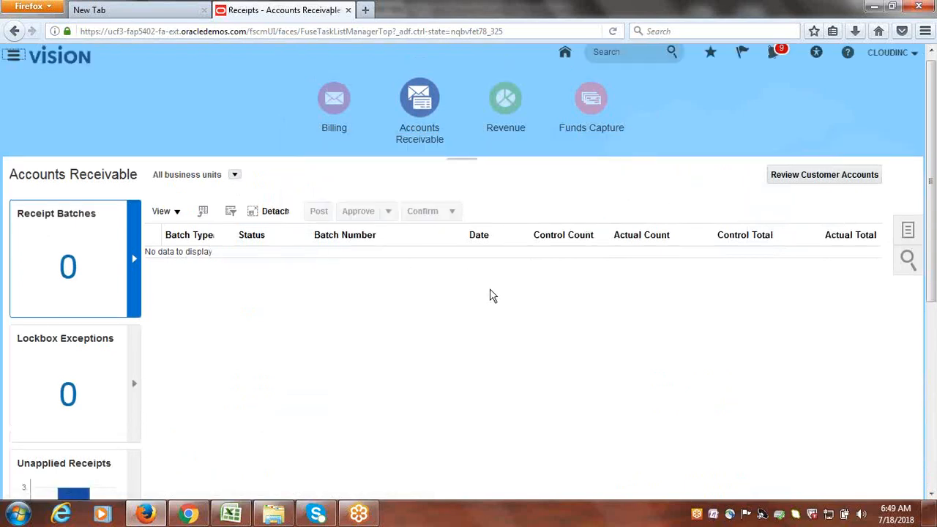
- Refresh the receipt batches list, approve the pending automatic batch dated 7/18/18 and refresh the list again
{"action": "left_click", "coordinate": [329, 102]}
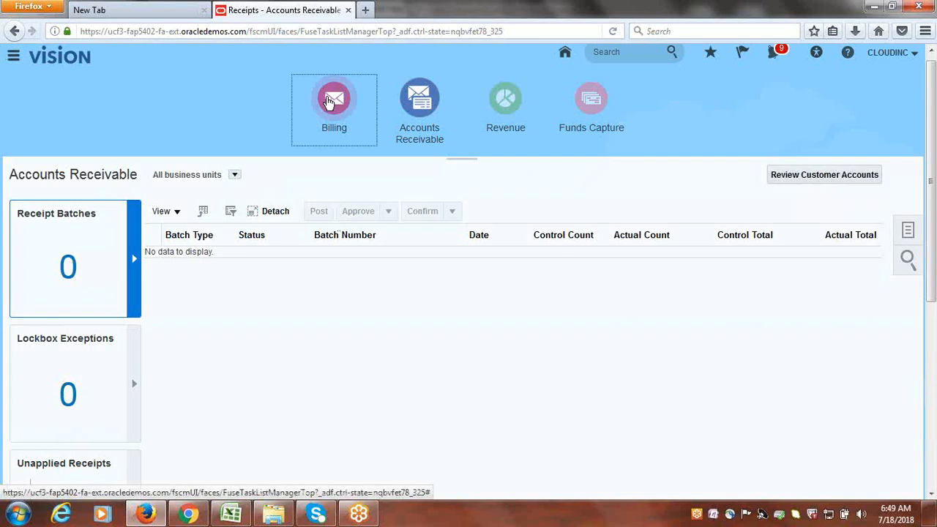
{"action": "left_click", "coordinate": [416, 114]}
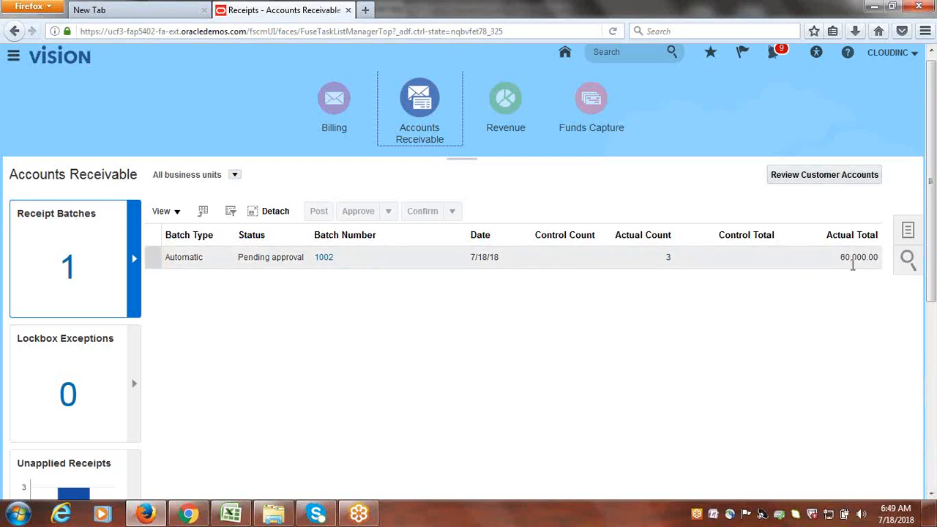
{"action": "left_click", "coordinate": [184, 257]}
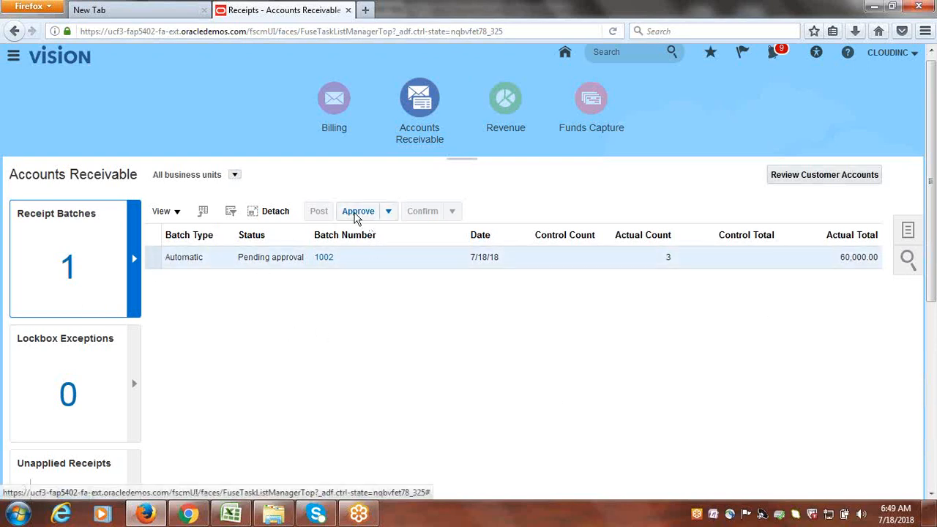
{"action": "left_click", "coordinate": [366, 212]}
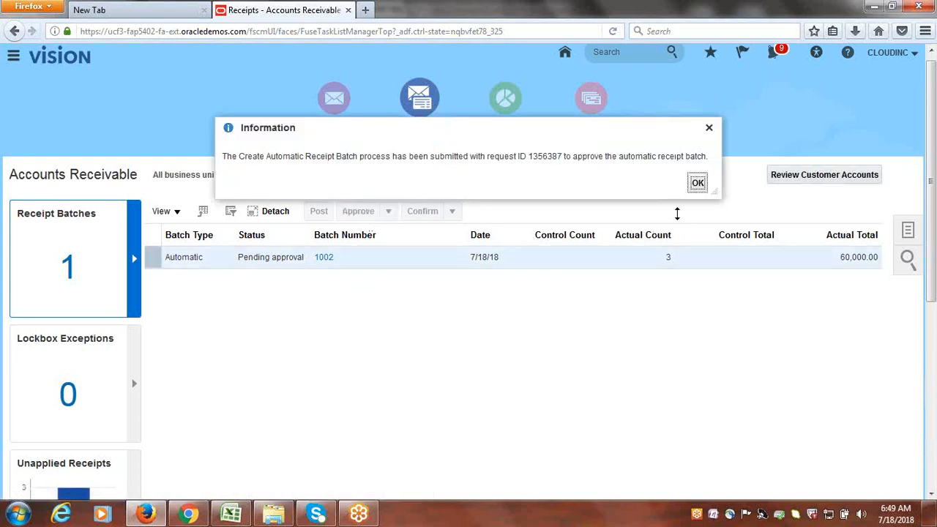
{"action": "left_click", "coordinate": [698, 184]}
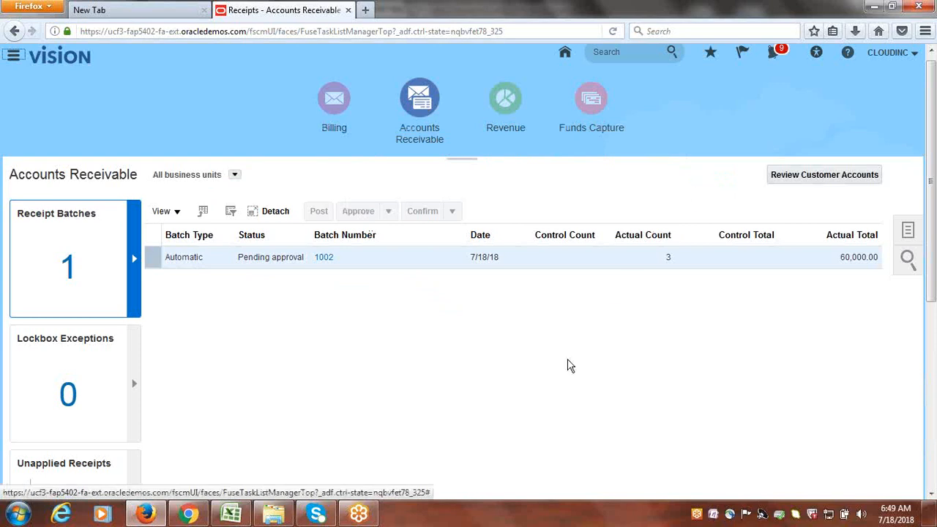
{"action": "left_click", "coordinate": [356, 94]}
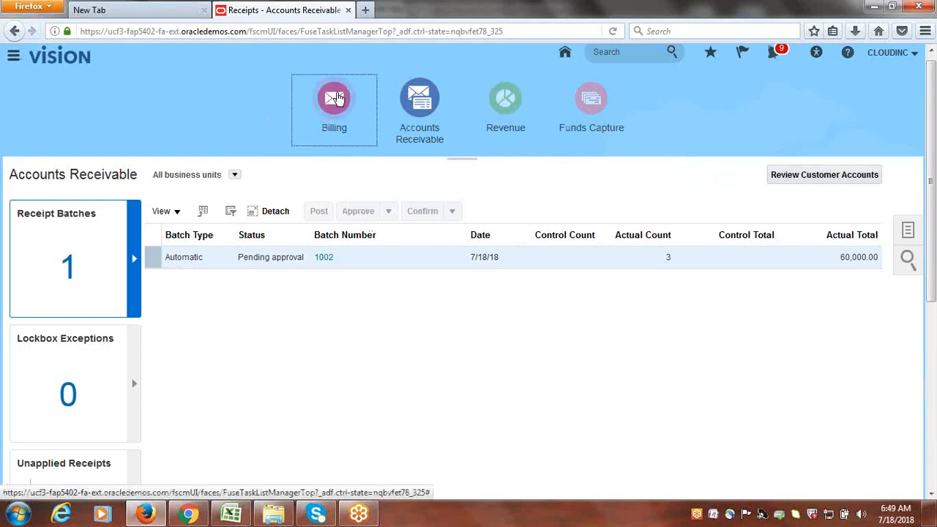
{"action": "left_click", "coordinate": [430, 108]}
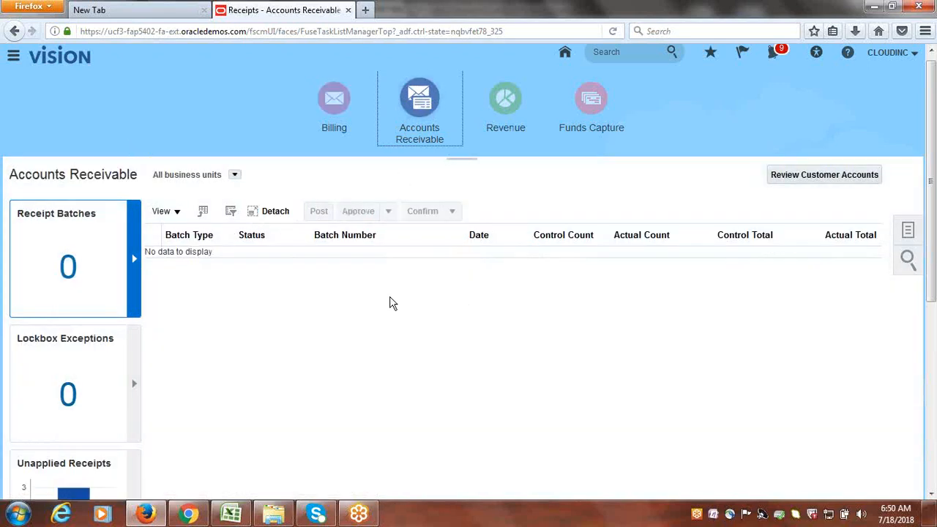
- Search the existing receipts by the receipt method Cloudinc Bank Transfer
{"action": "left_click", "coordinate": [908, 233]}
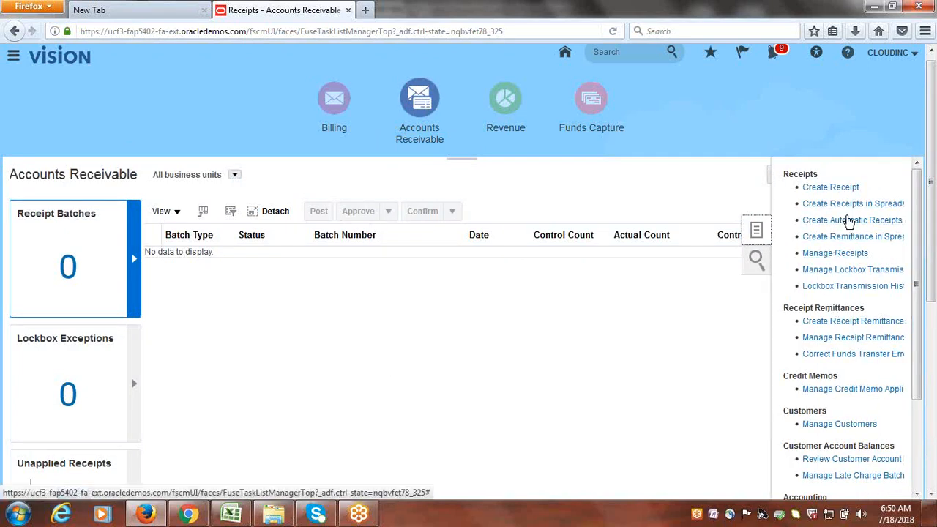
{"action": "left_click", "coordinate": [835, 254]}
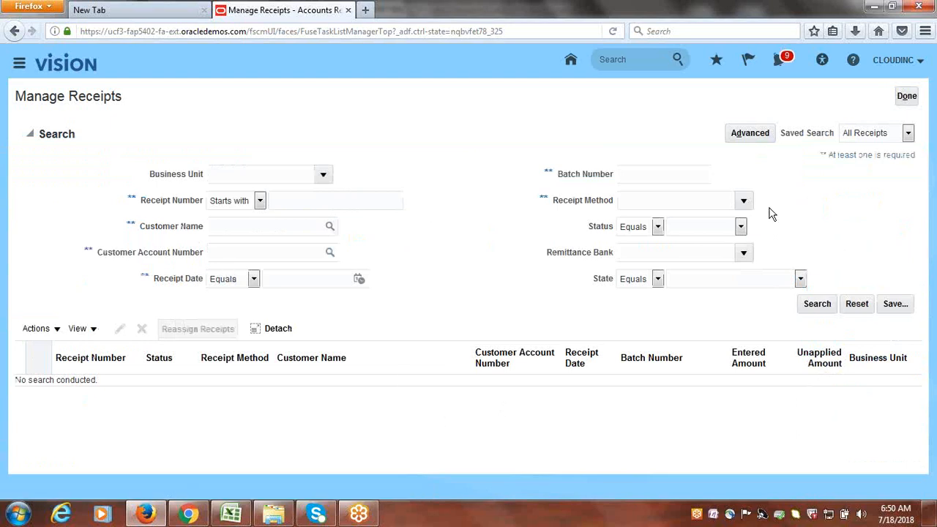
{"action": "left_click", "coordinate": [744, 203]}
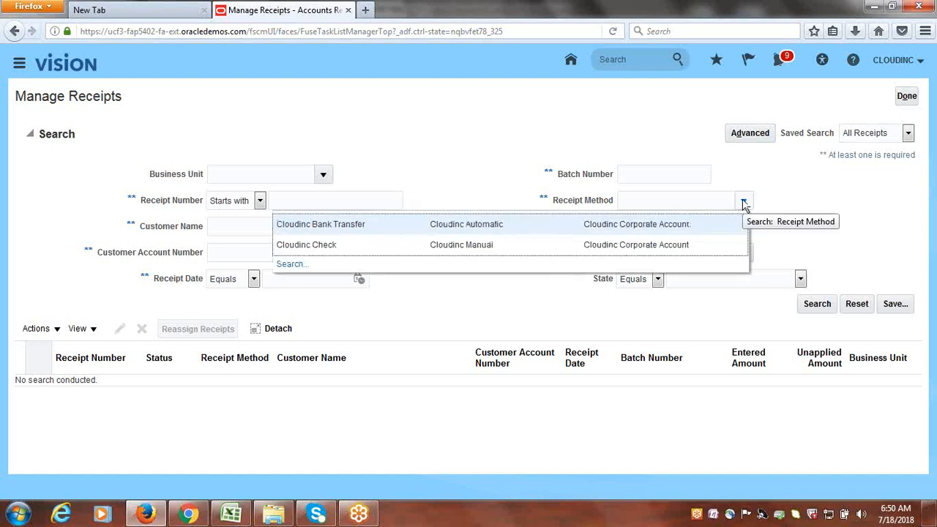
{"action": "left_click", "coordinate": [380, 233]}
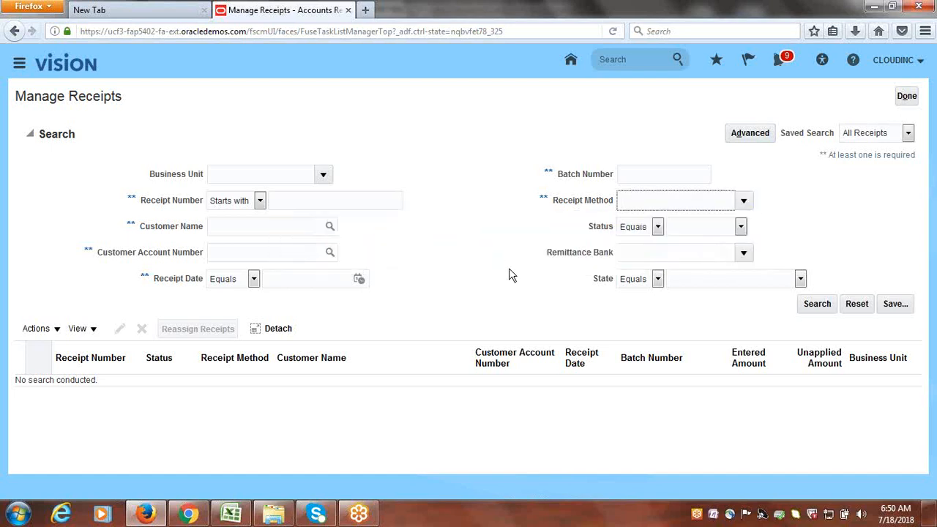
{"action": "left_click", "coordinate": [817, 304]}
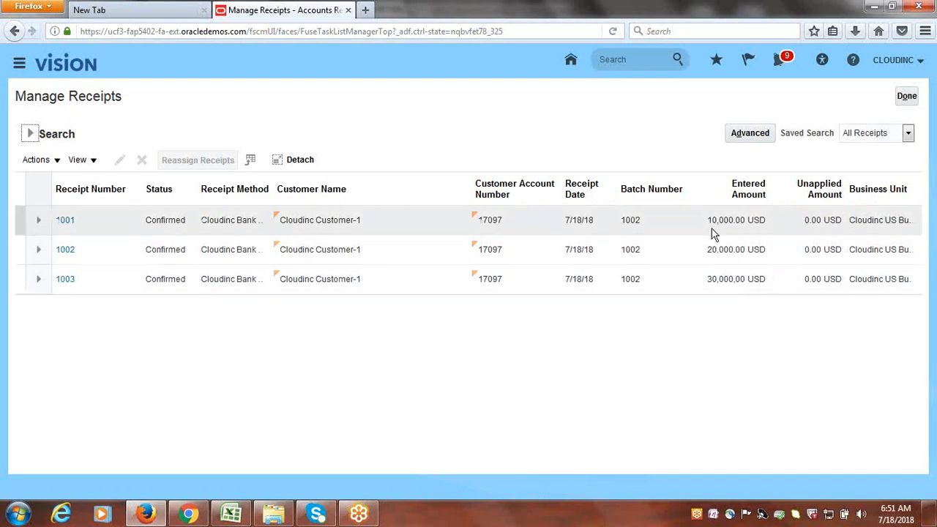
- Leave the receipt management page and dismiss the BSvcProcessor crash dialog
{"action": "left_click", "coordinate": [908, 97]}
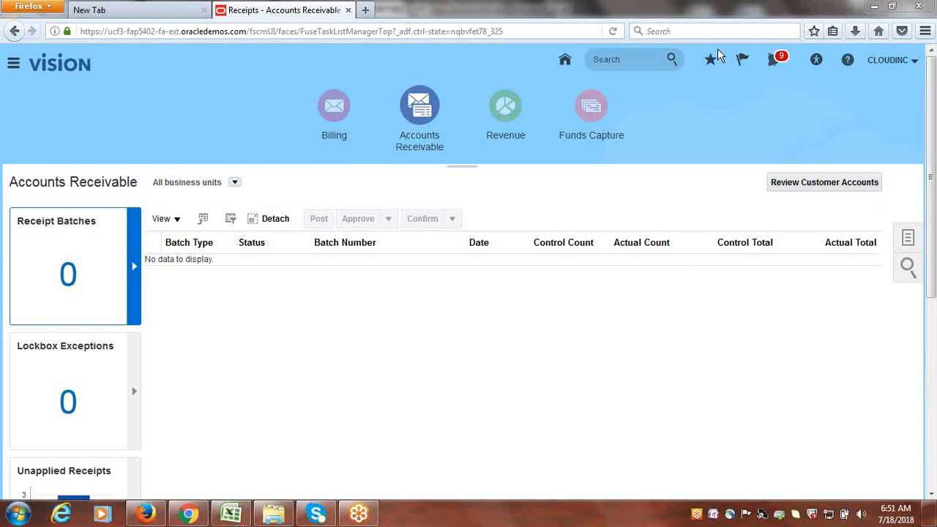
{"action": "left_click", "coordinate": [912, 236]}
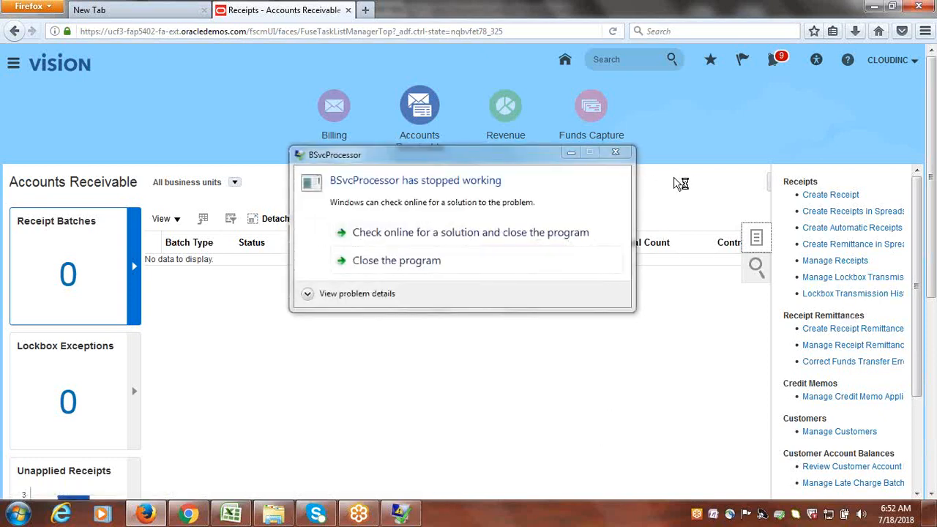
{"action": "left_click", "coordinate": [619, 155]}
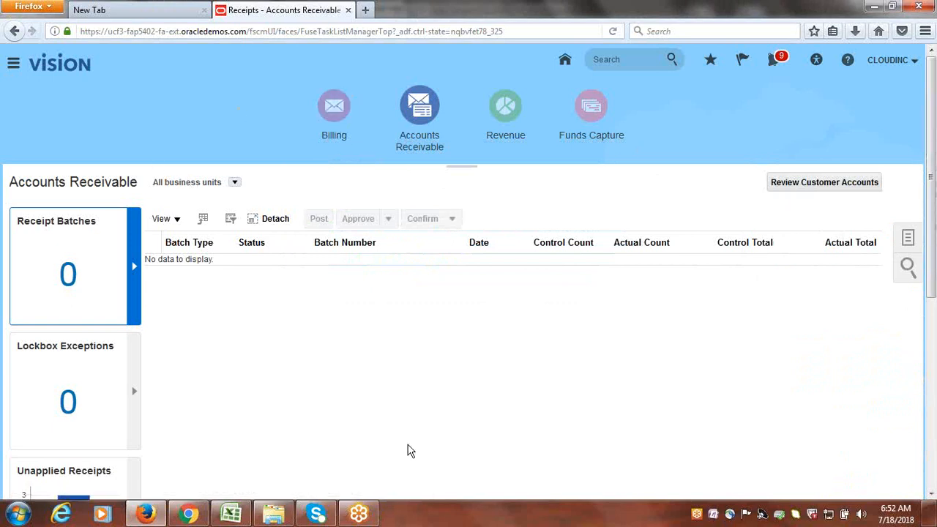
- Switch to the Excel class notes and mark Automatic Receipts Configuration & Process as Done in cell B47
{"action": "left_click", "coordinate": [230, 514]}
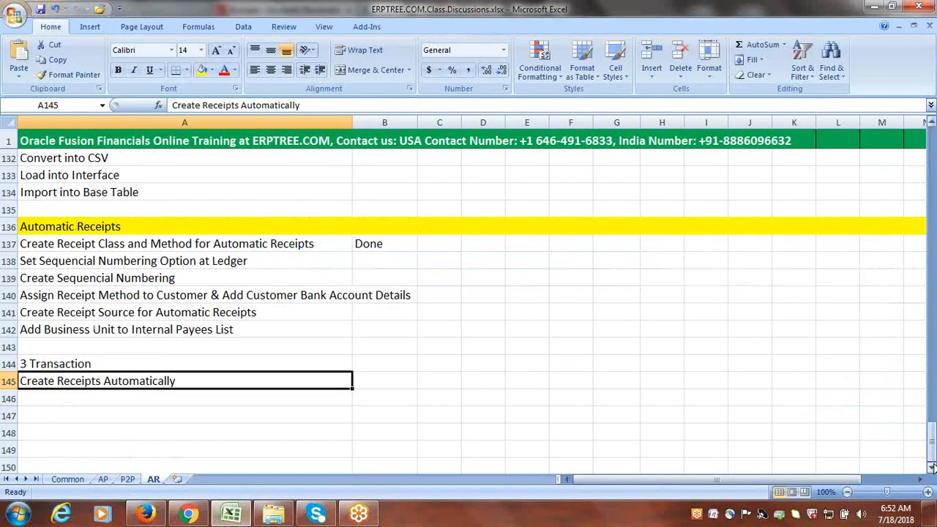
{"action": "left_click_drag", "start_coordinate": [932, 432], "coordinate": [931, 238]}
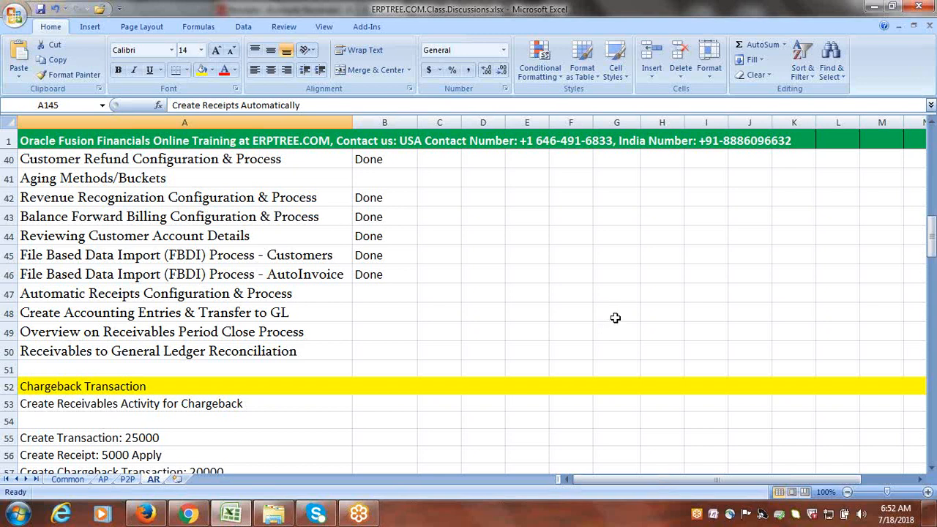
{"action": "left_click", "coordinate": [384, 292]}
{"action": "type", "text": "done"}
{"action": "key", "text": "Return"}
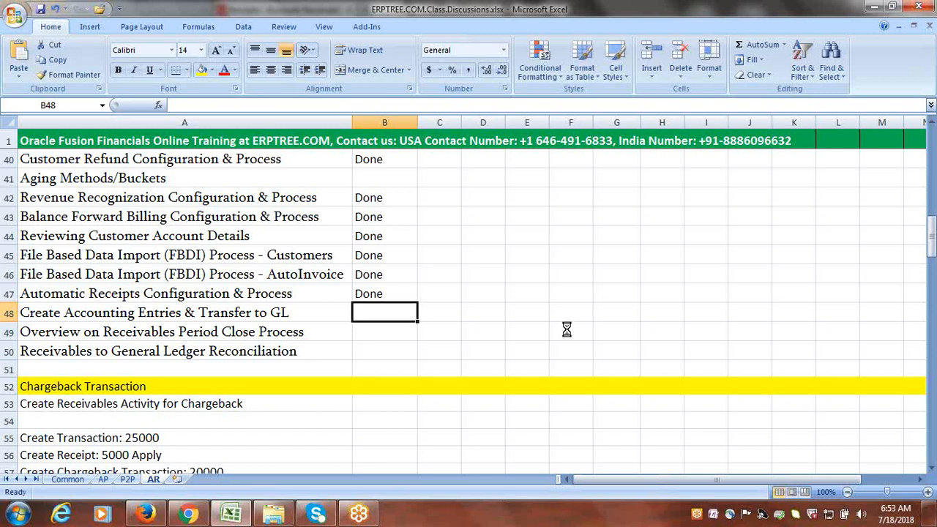
- Review the AR topic checklist for remaining topics and select the Create Accounting Entries & Transfer to GL entry
{"action": "scroll", "coordinate": [506, 313], "scroll_direction": "up", "scroll_amount": 1}
{"action": "scroll", "coordinate": [506, 314], "scroll_direction": "up", "scroll_amount": 3}
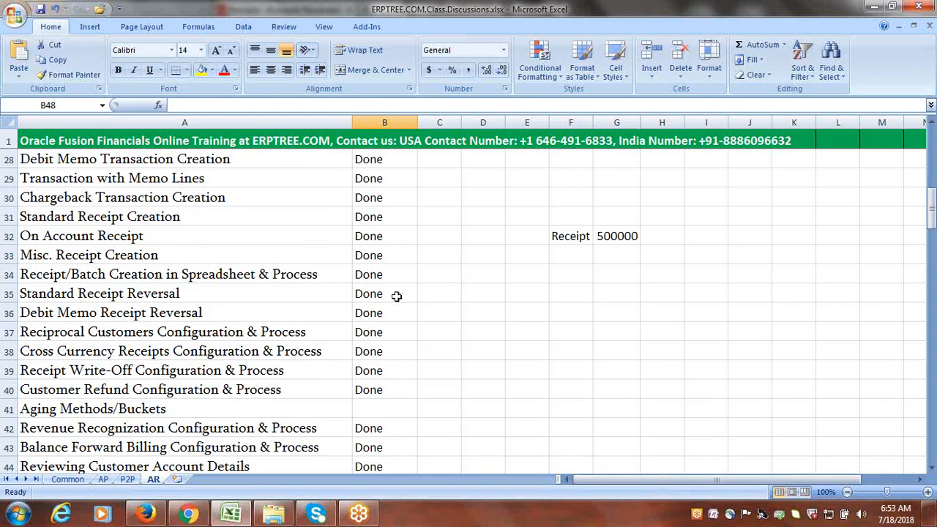
{"action": "scroll", "coordinate": [395, 293], "scroll_direction": "down", "scroll_amount": 3}
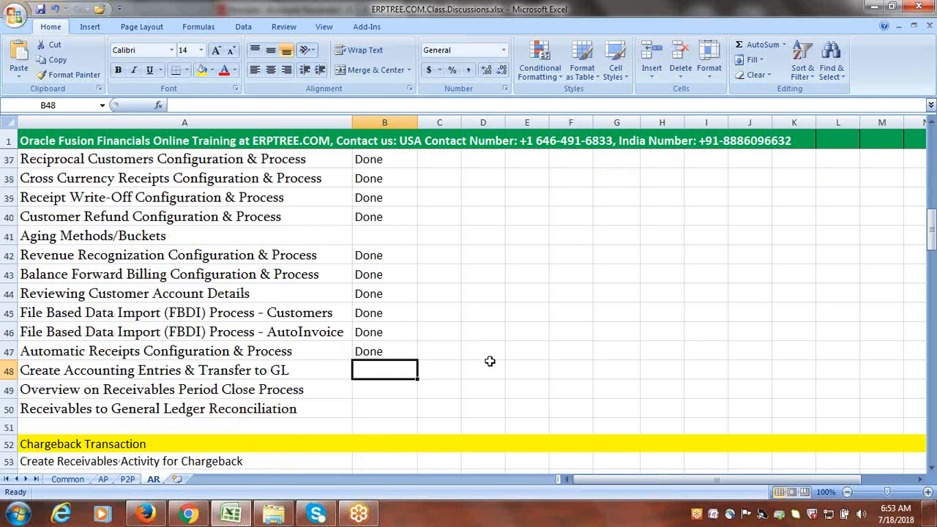
{"action": "scroll", "coordinate": [504, 298], "scroll_direction": "down", "scroll_amount": 2}
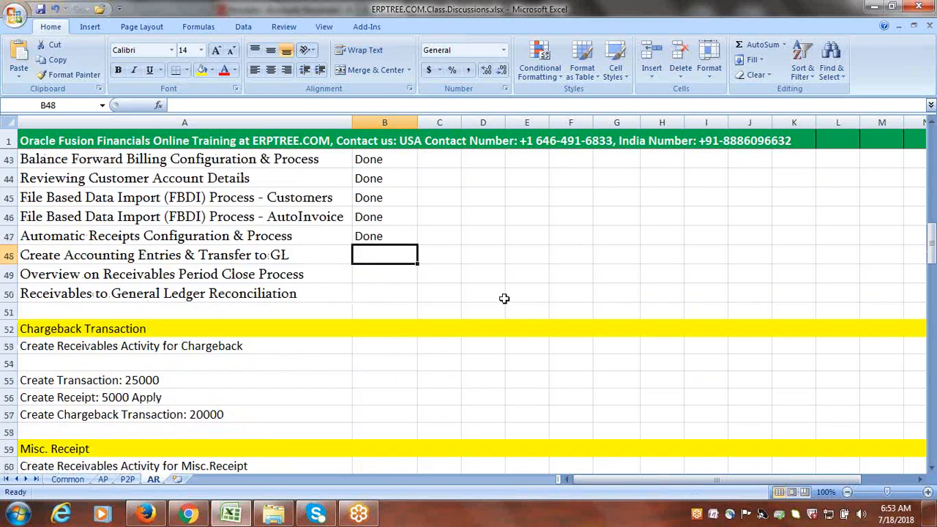
{"action": "left_click", "coordinate": [77, 256]}
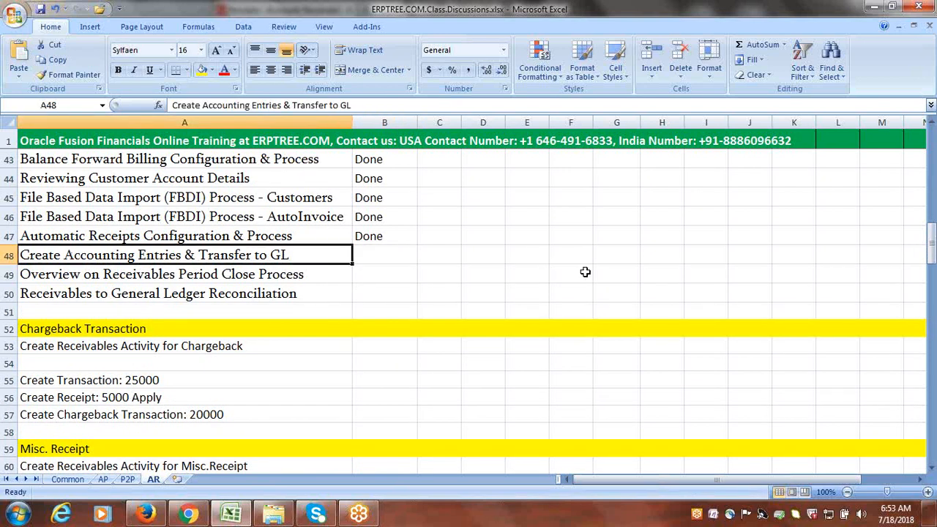
- Switch to Oracle Receivables in Firefox and try to open Create Accounting from the Accounts Receivable tasks, dismissing the resulting dialogs
{"action": "mouse_move", "coordinate": [155, 518]}
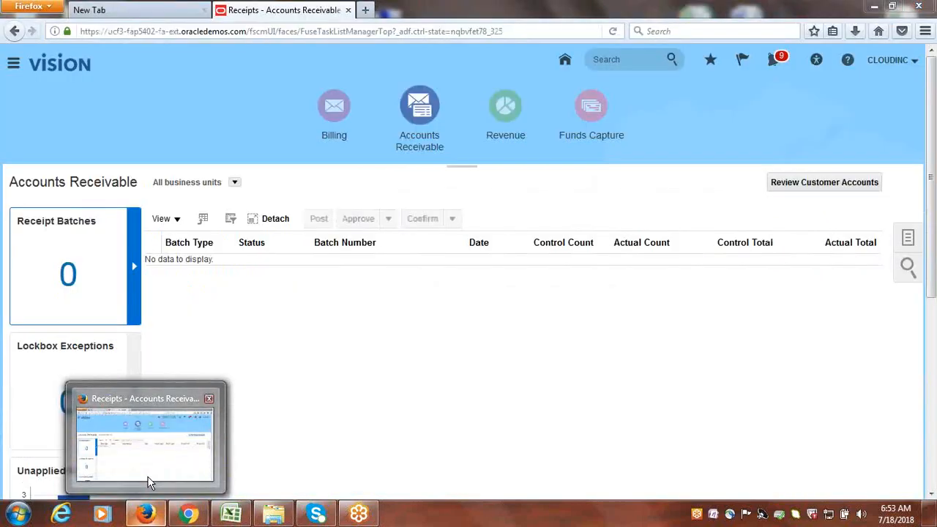
{"action": "left_click", "coordinate": [148, 481]}
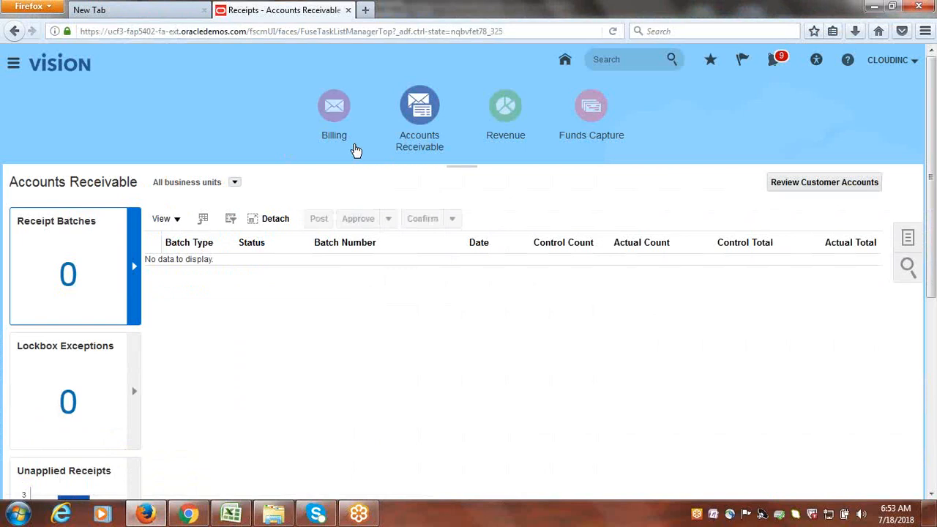
{"action": "left_click", "coordinate": [908, 238]}
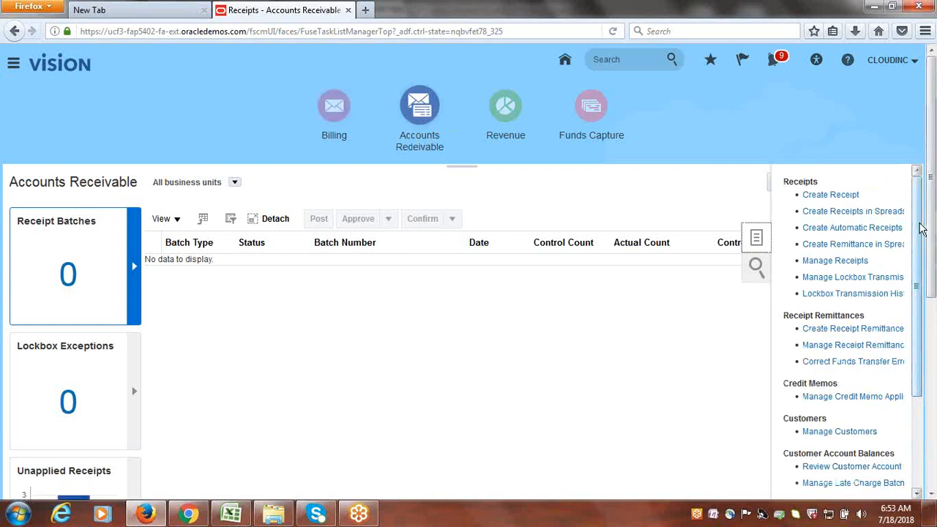
{"action": "scroll", "coordinate": [918, 335], "scroll_direction": "down", "scroll_amount": 3}
{"action": "left_click", "coordinate": [835, 392]}
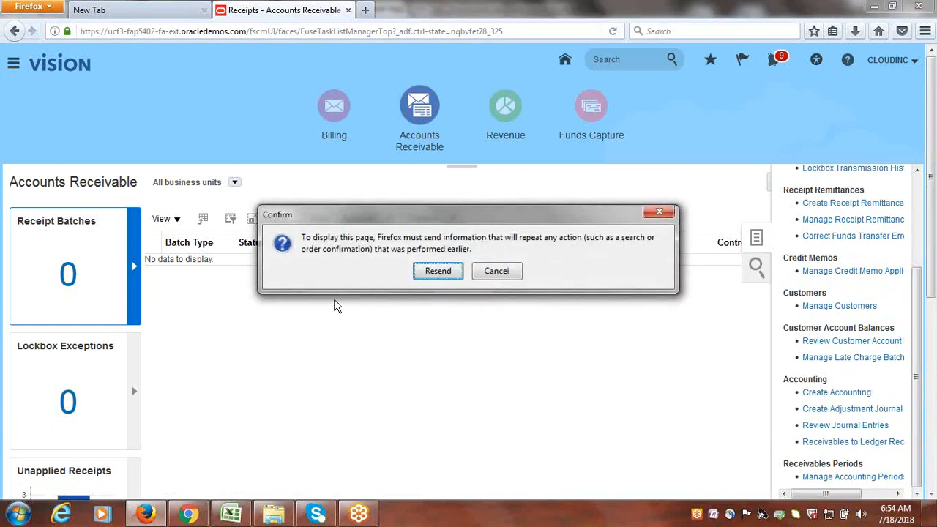
{"action": "left_click", "coordinate": [429, 272]}
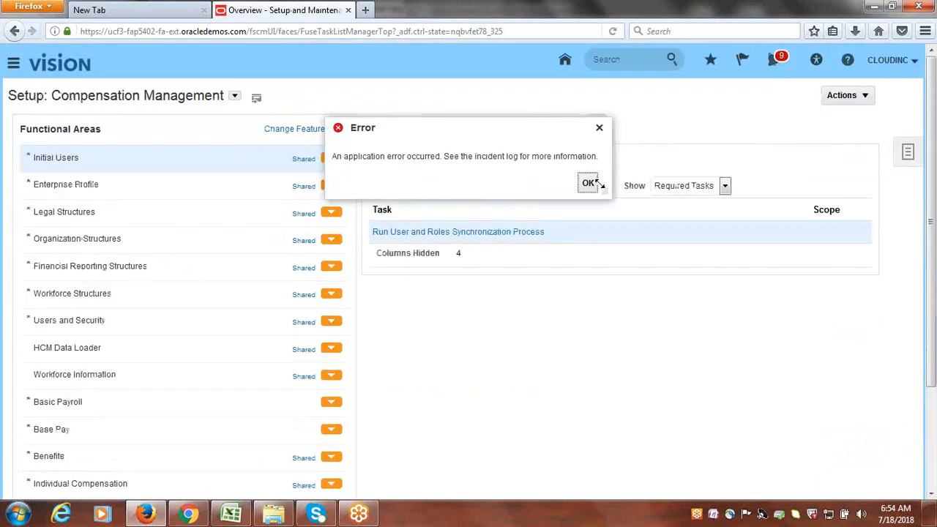
{"action": "left_click", "coordinate": [589, 183]}
- Go to the Receivables Billing work area and try to open Create Accounting from its accounting tasks
{"action": "left_click", "coordinate": [15, 66]}
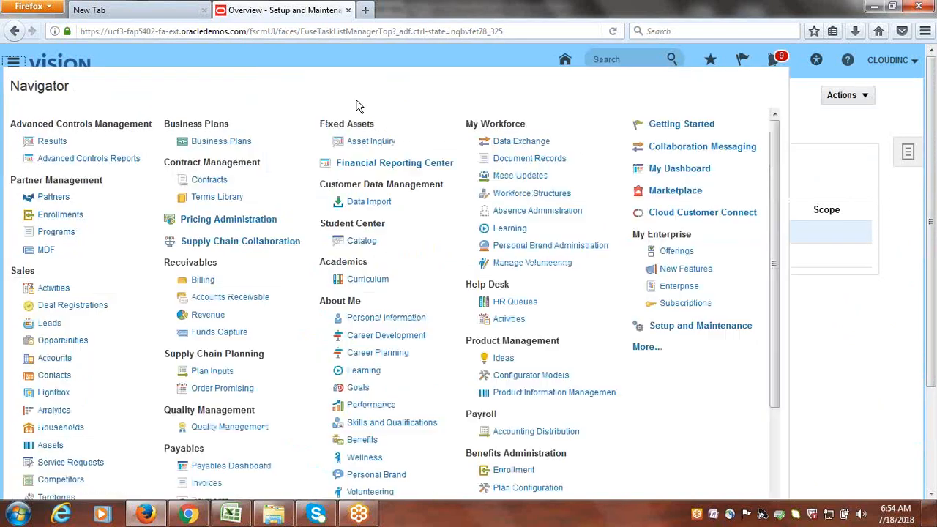
{"action": "left_click_drag", "start_coordinate": [777, 224], "coordinate": [771, 339]}
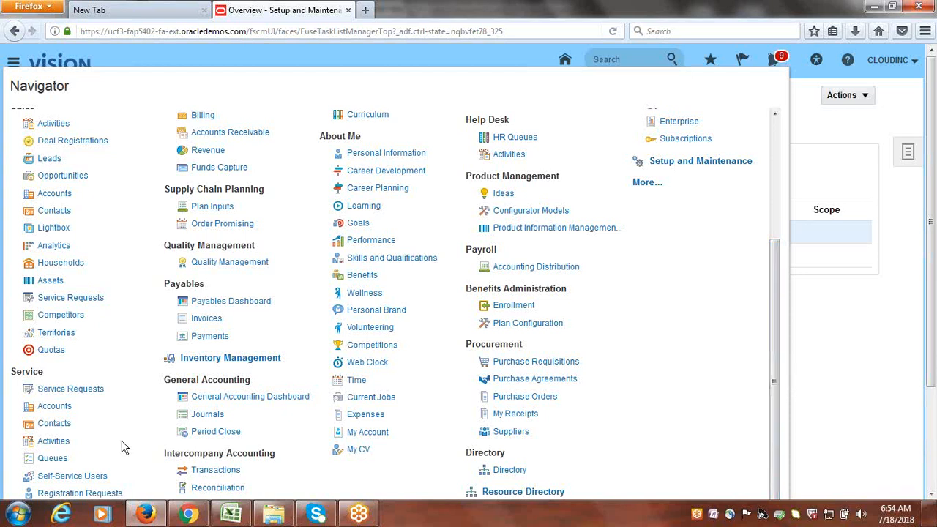
{"action": "scroll", "coordinate": [249, 300], "scroll_direction": "up", "scroll_amount": 3}
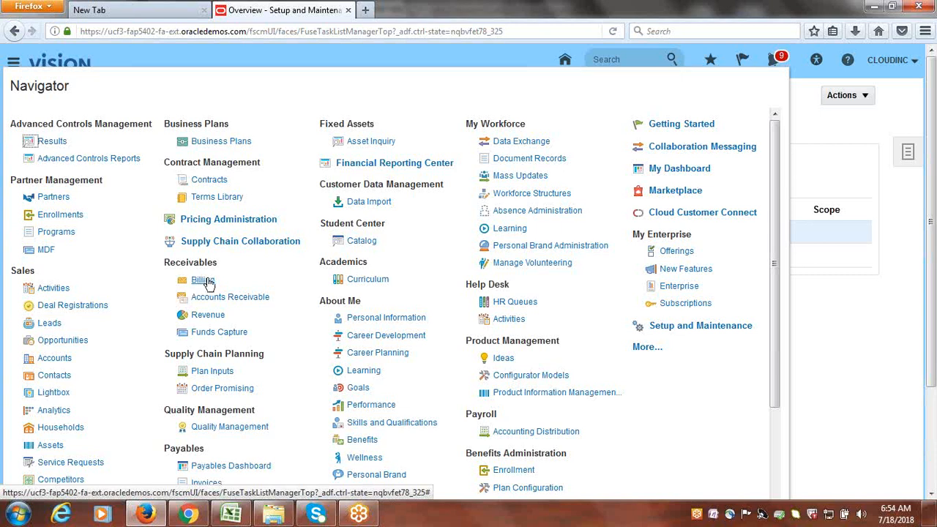
{"action": "left_click", "coordinate": [205, 281]}
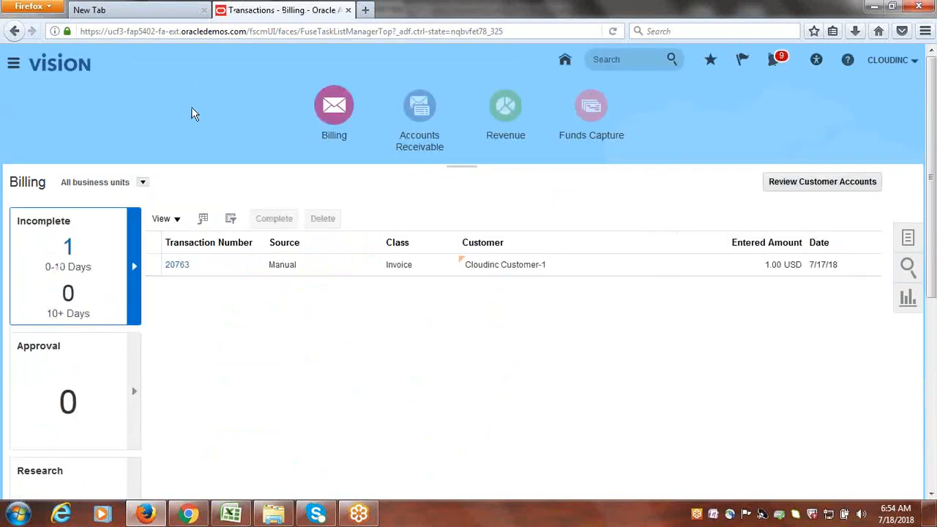
{"action": "left_click", "coordinate": [902, 248]}
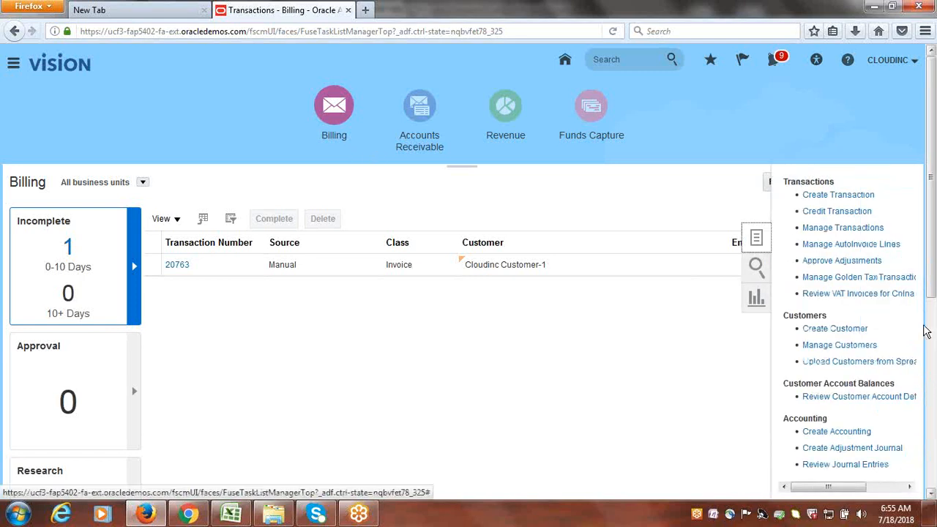
{"action": "scroll", "coordinate": [934, 304], "scroll_direction": "down", "scroll_amount": 2}
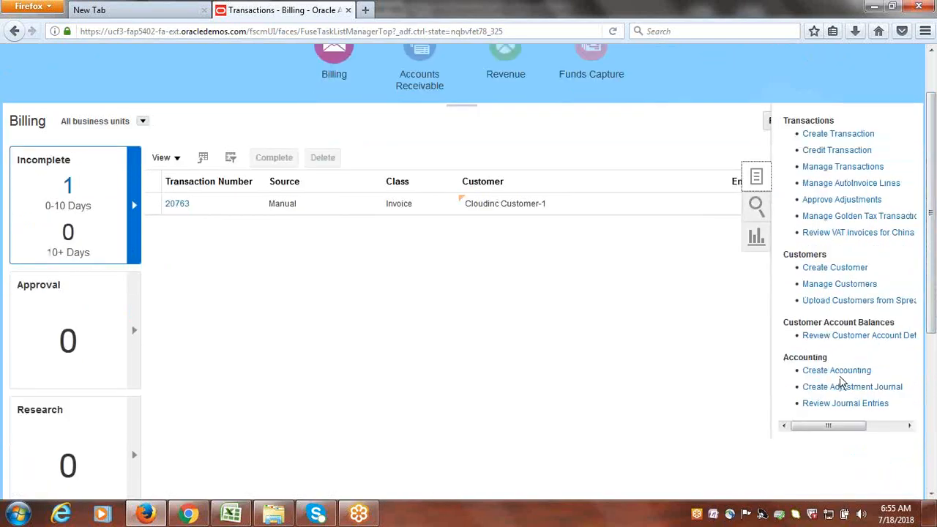
{"action": "left_click", "coordinate": [837, 372]}
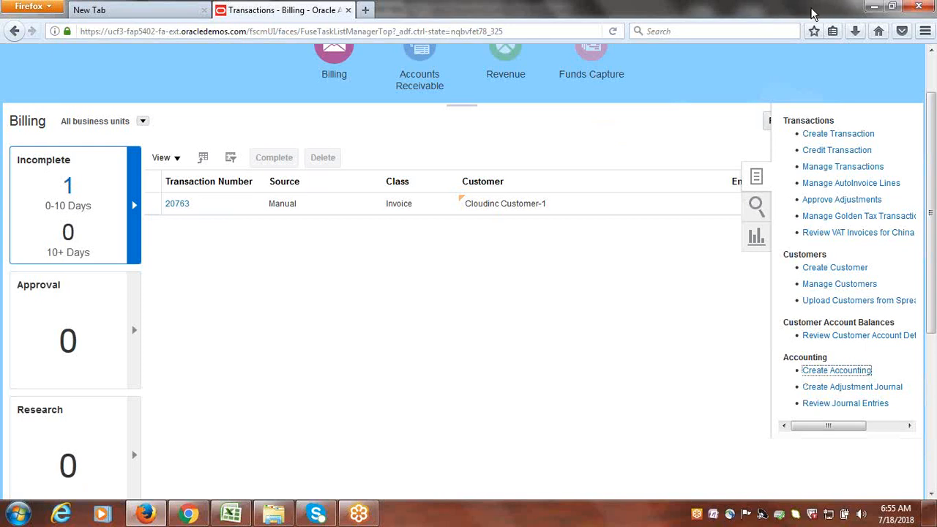
- Retry opening the Create Accounting task from the Billing work area
{"action": "left_click", "coordinate": [812, 10]}
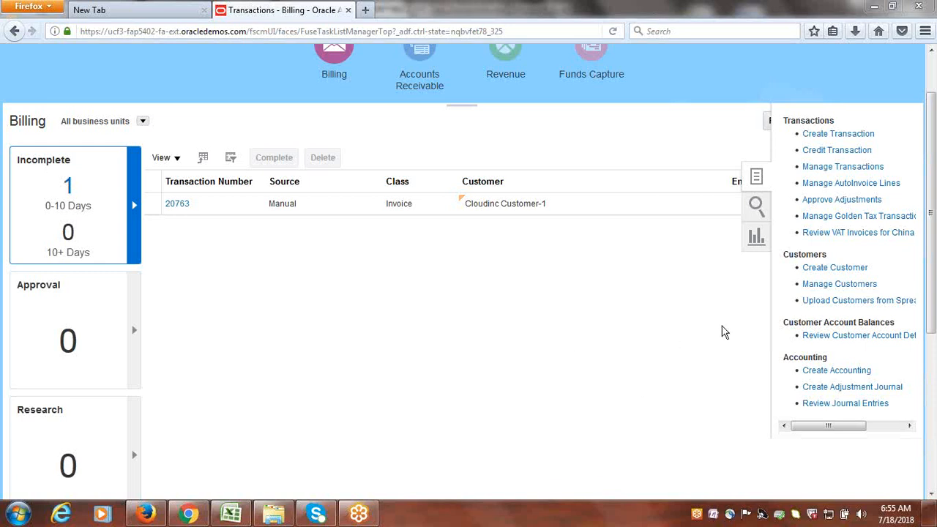
{"action": "scroll", "coordinate": [864, 167], "scroll_direction": "up", "scroll_amount": 2}
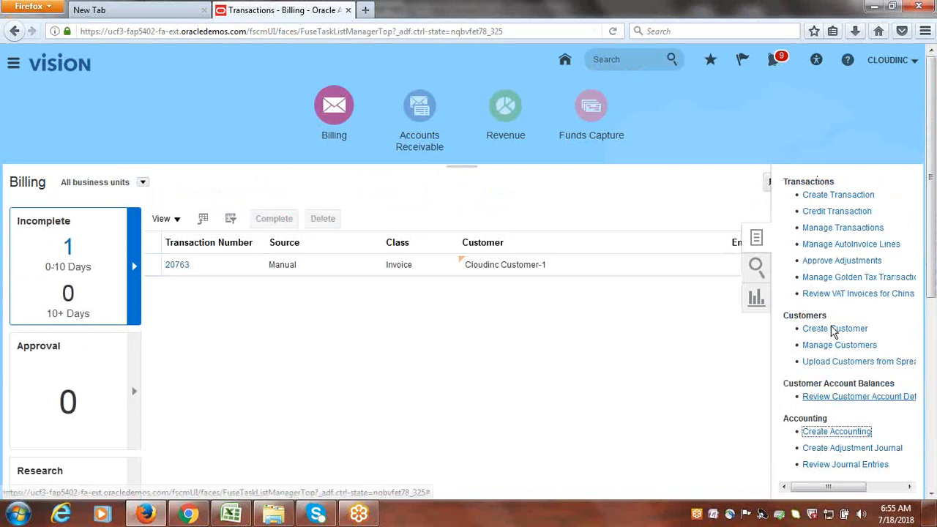
{"action": "left_click", "coordinate": [848, 432]}
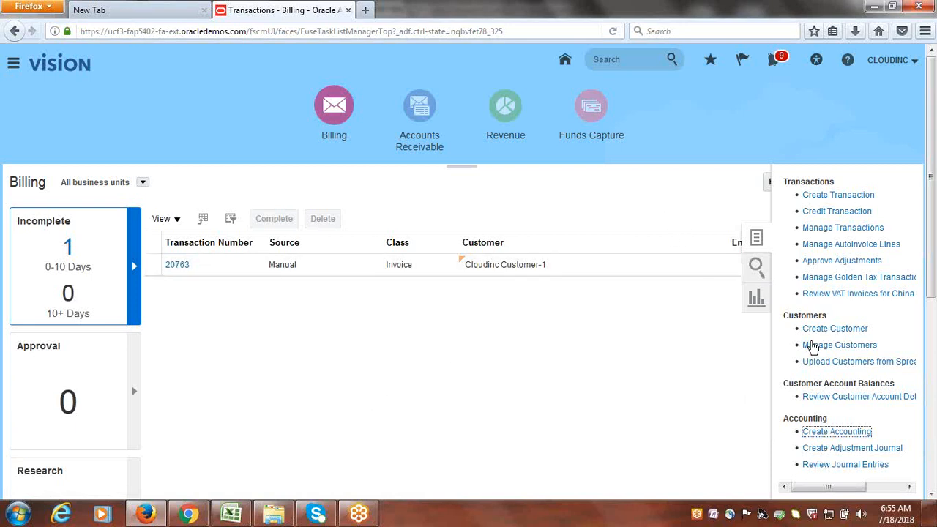
{"action": "left_click", "coordinate": [843, 435]}
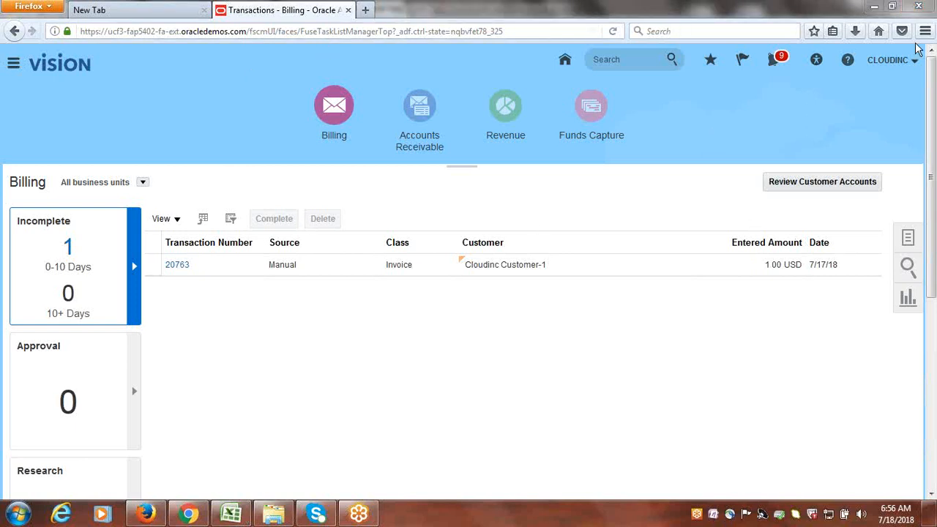
- Load the current Oracle page address in the blank browser tab and close the old Billing tab
{"action": "left_click", "coordinate": [900, 63]}
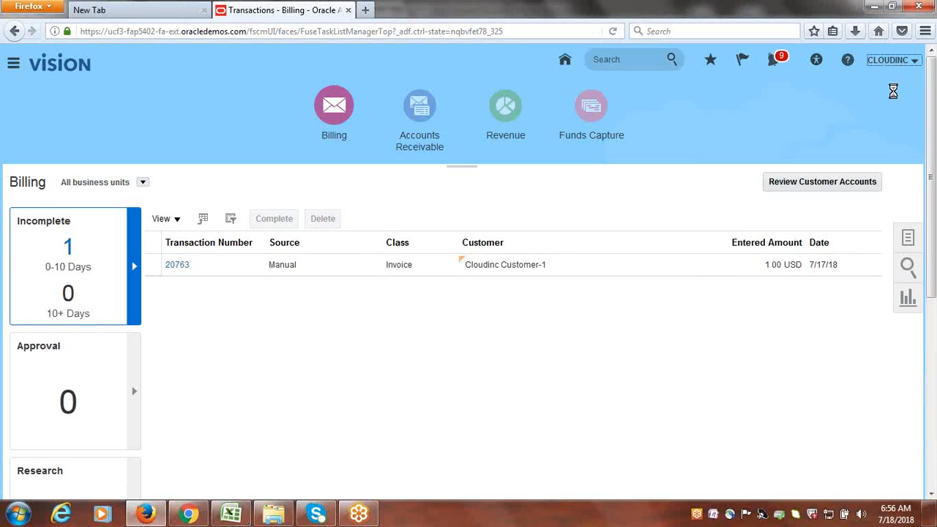
{"action": "left_click", "coordinate": [395, 33]}
{"action": "key", "text": "ctrl+c"}
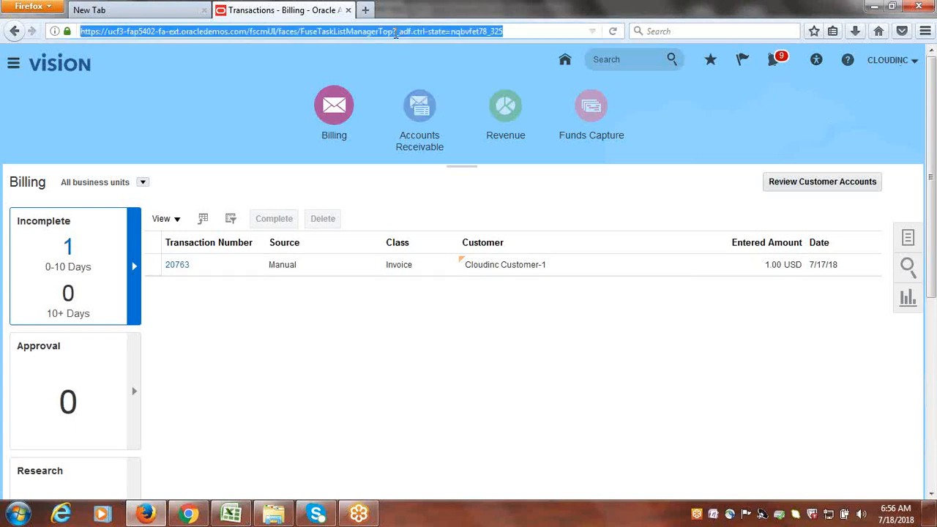
{"action": "key", "text": "ctrl+Tab"}
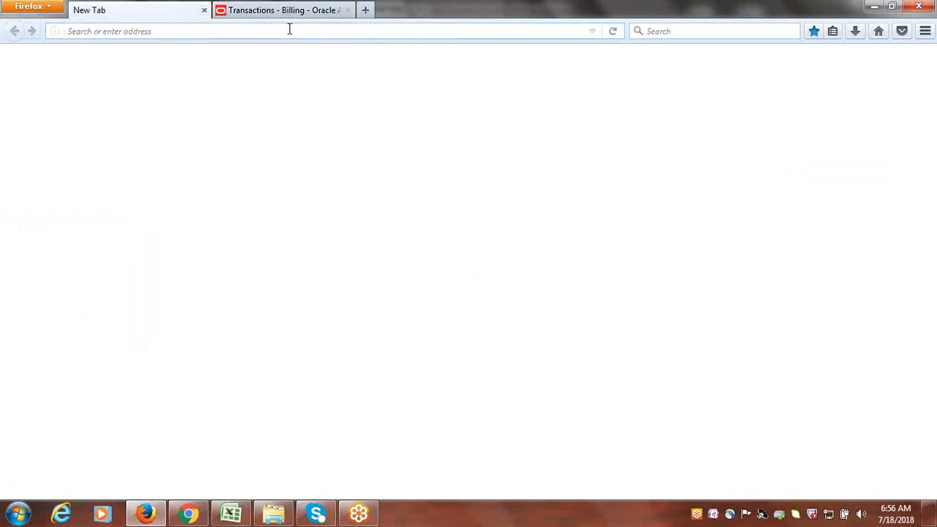
{"action": "key", "text": "ctrl+v"}
{"action": "key", "text": "Return"}
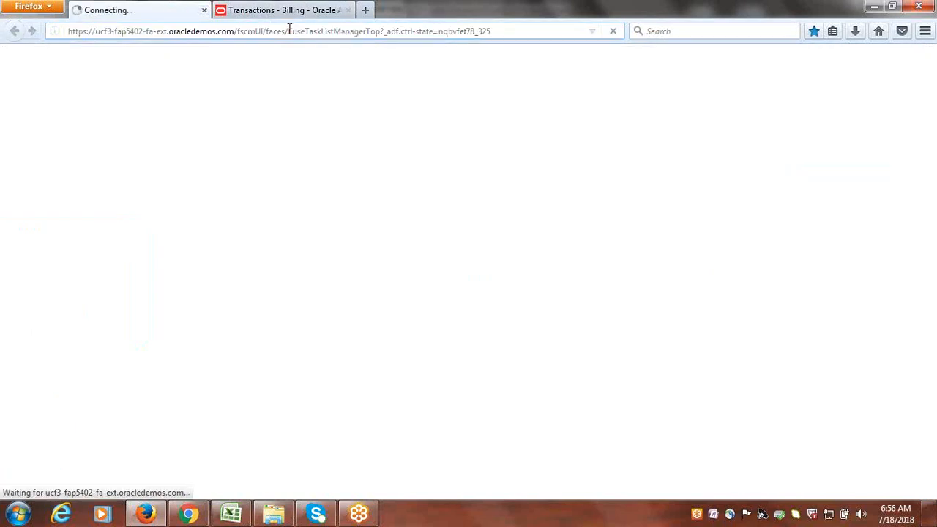
{"action": "left_click", "coordinate": [337, 11]}
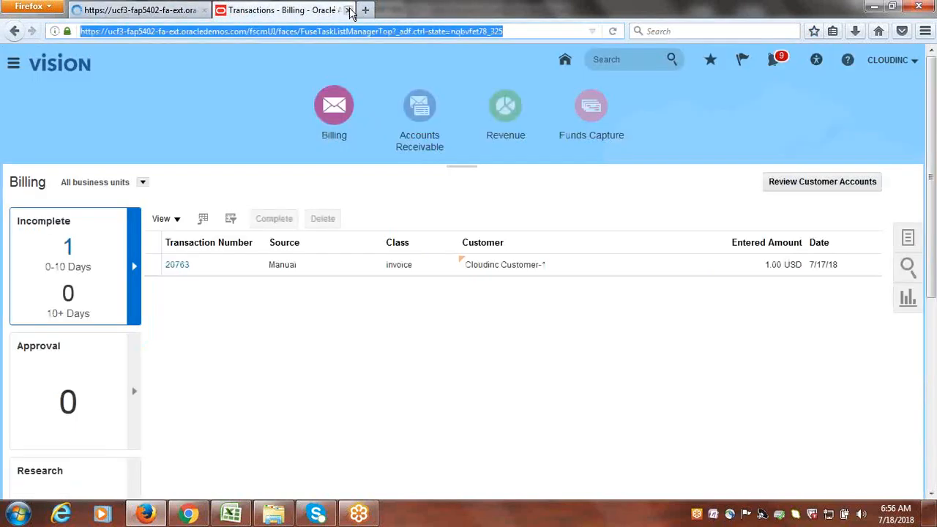
{"action": "left_click", "coordinate": [349, 11]}
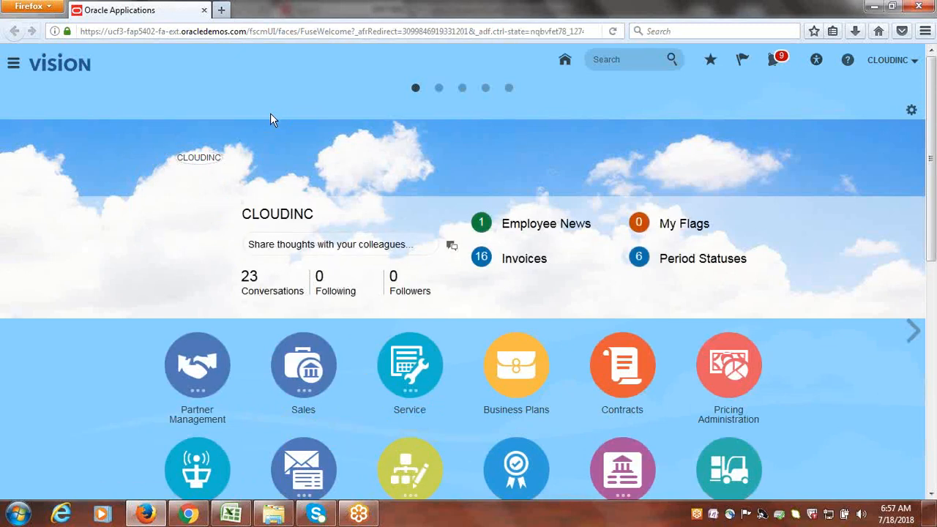
- Return to Receivables Billing in the reloaded session and try the Create Accounting task once more
{"action": "left_click", "coordinate": [13, 63]}
{"action": "scroll", "coordinate": [277, 364], "scroll_direction": "down", "scroll_amount": 3}
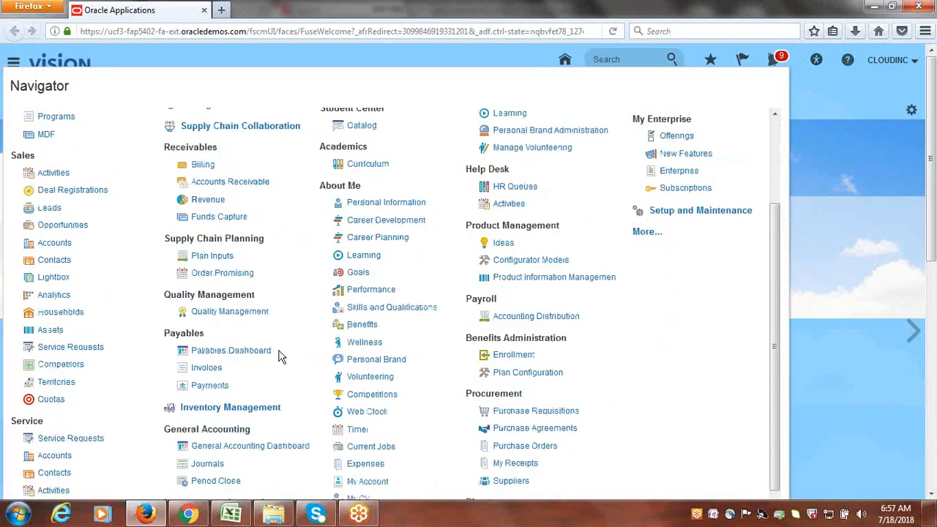
{"action": "left_click", "coordinate": [203, 165]}
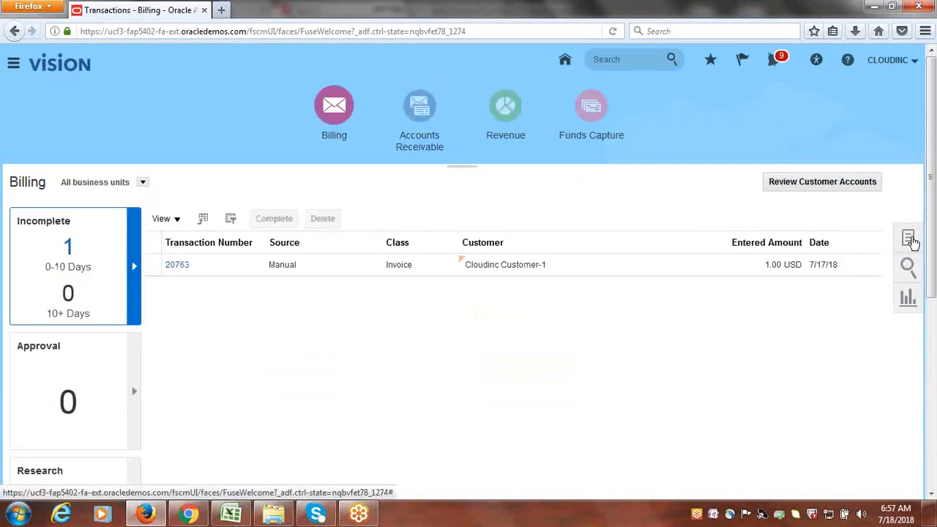
{"action": "left_click", "coordinate": [909, 240]}
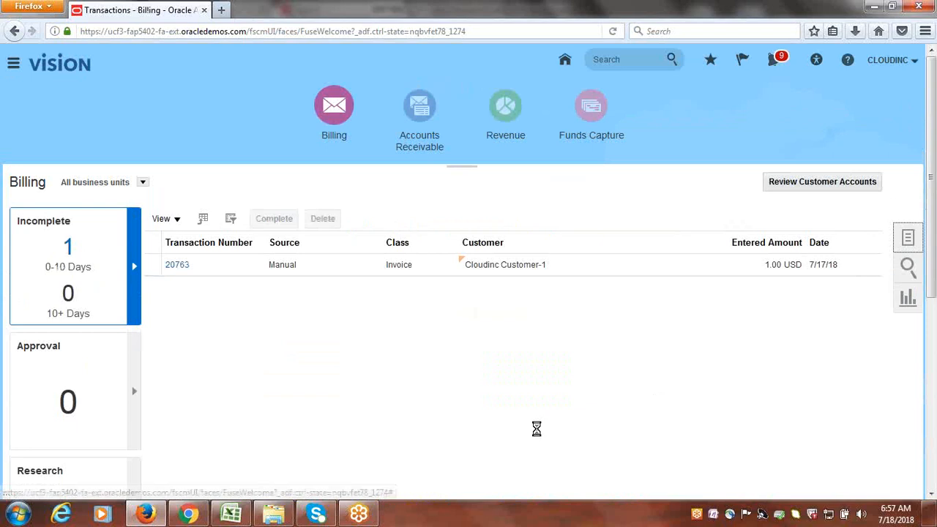
{"action": "scroll", "coordinate": [910, 480], "scroll_direction": "down", "scroll_amount": 3}
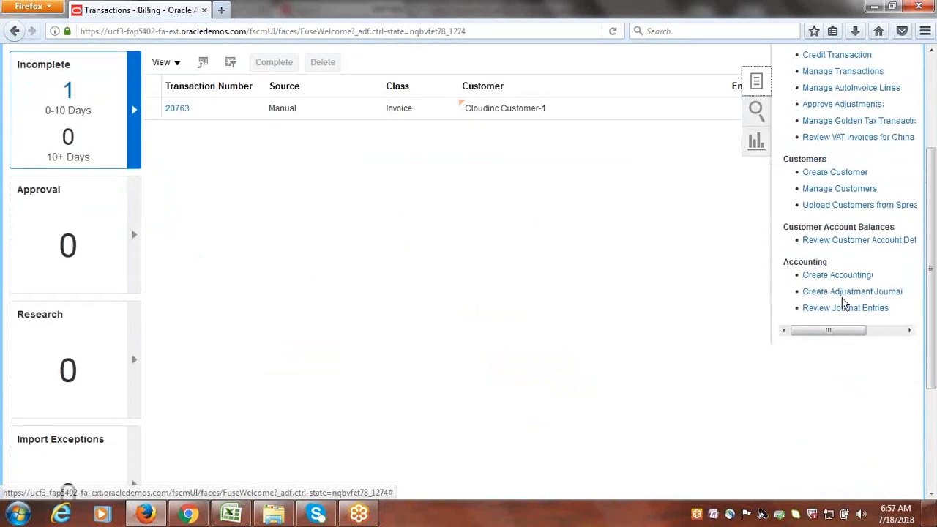
{"action": "left_click", "coordinate": [837, 275]}
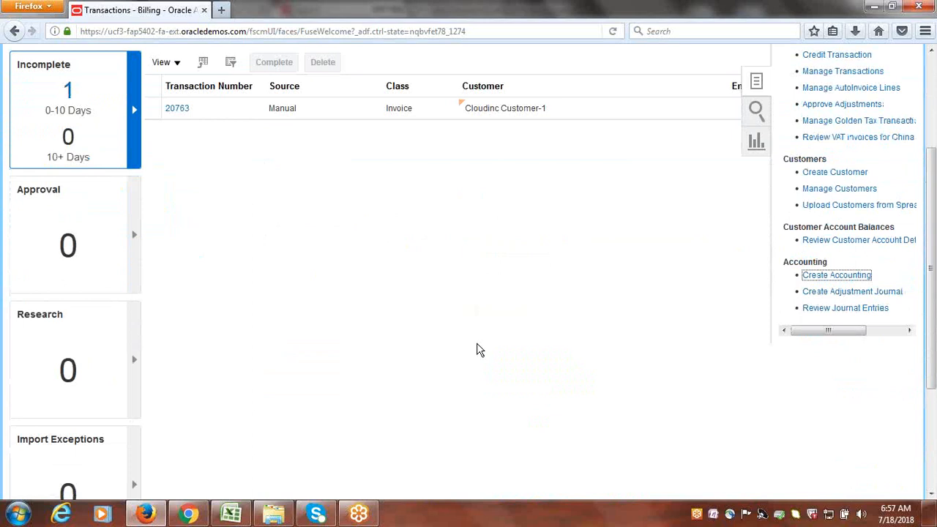
- Reload the Oracle page from its current address to get back to the home page
{"action": "scroll", "coordinate": [378, 211], "scroll_direction": "up", "scroll_amount": 3}
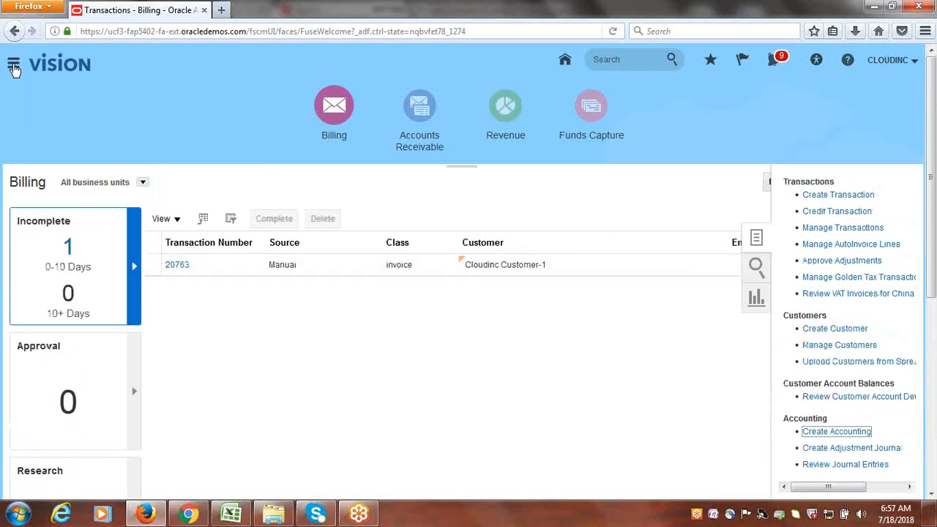
{"action": "left_click", "coordinate": [13, 63]}
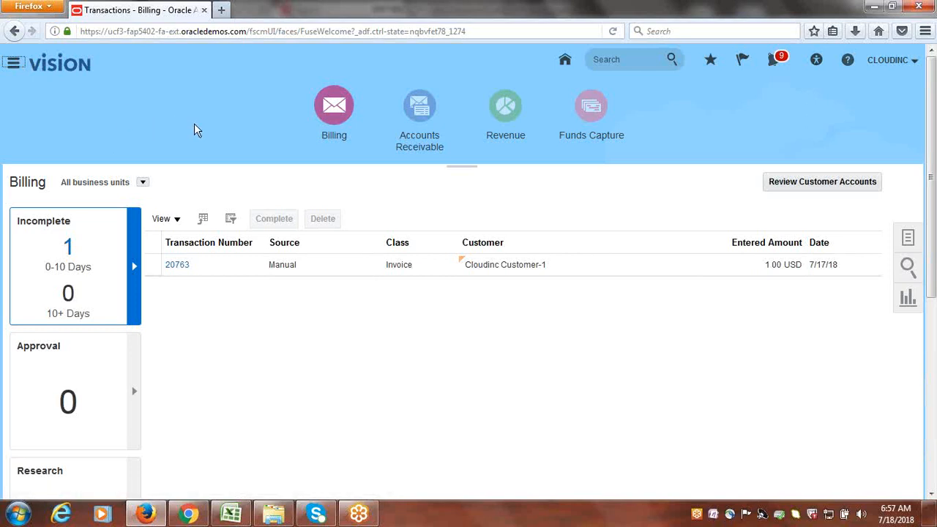
{"action": "left_click", "coordinate": [397, 32]}
{"action": "key", "text": "Return"}
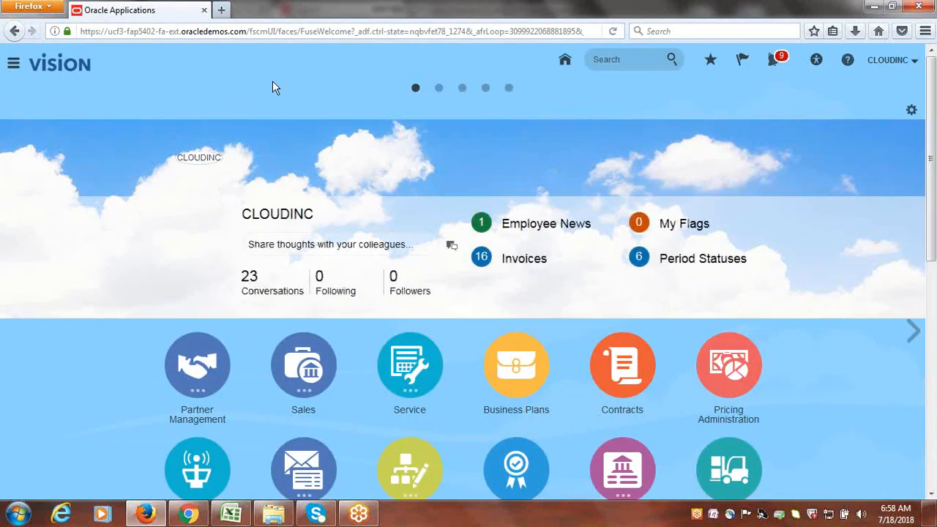
- Open Scheduled Processes from the full navigator list and bring up the Schedule New Process dialog
{"action": "left_click", "coordinate": [7, 67]}
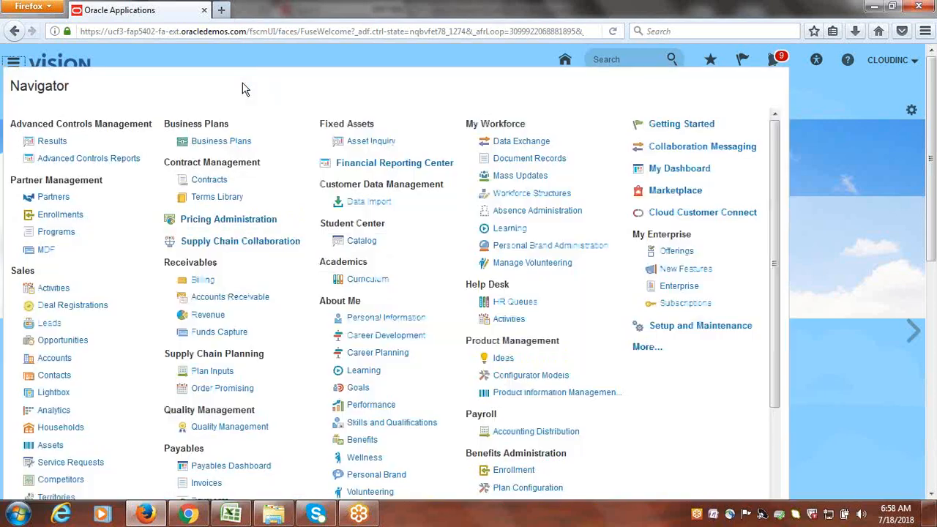
{"action": "left_click", "coordinate": [659, 348]}
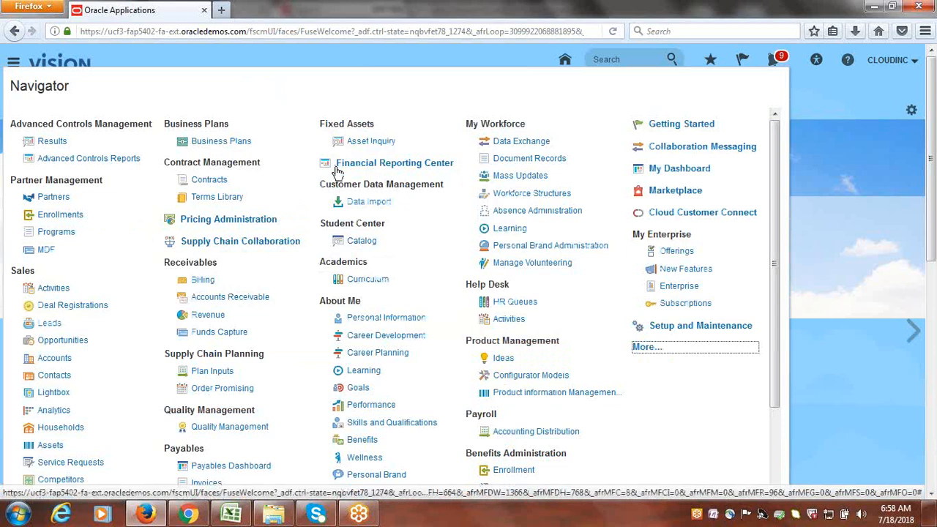
{"action": "scroll", "coordinate": [108, 366], "scroll_direction": "down", "scroll_amount": 1}
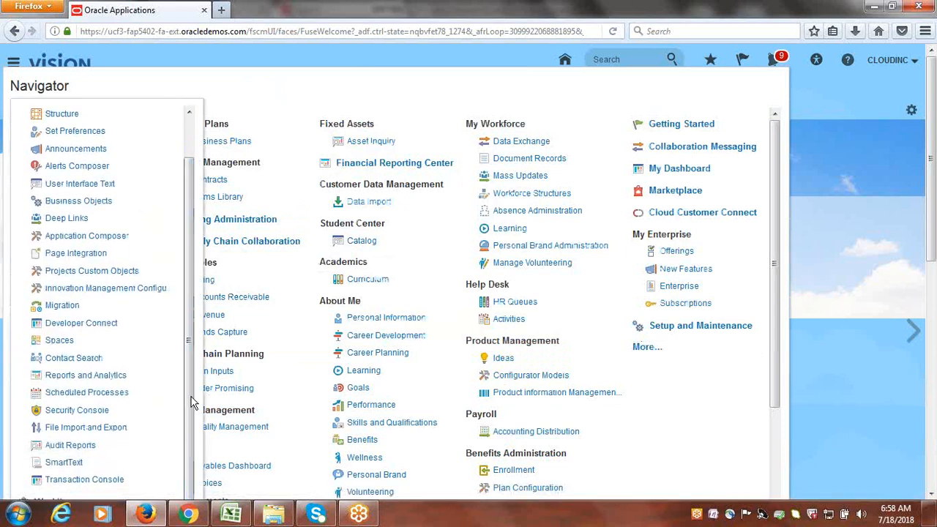
{"action": "left_click", "coordinate": [108, 393]}
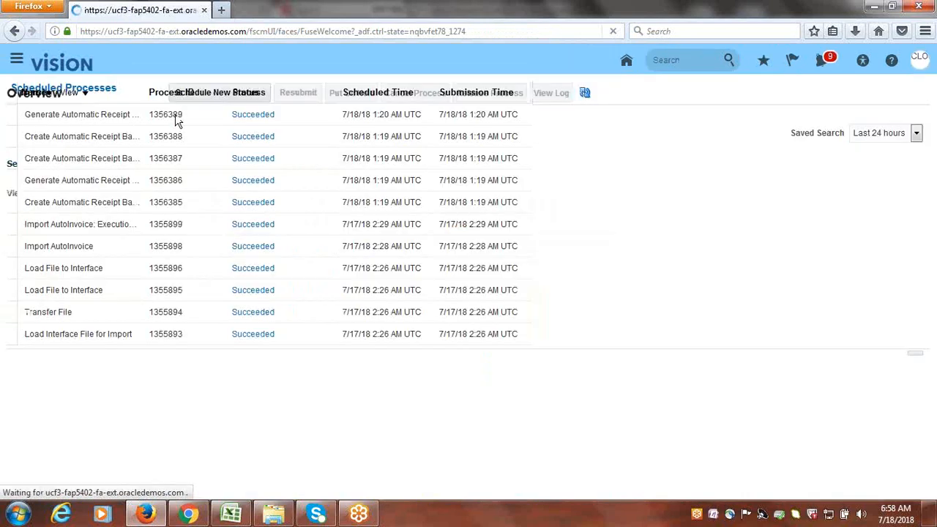
{"action": "left_click", "coordinate": [147, 242]}
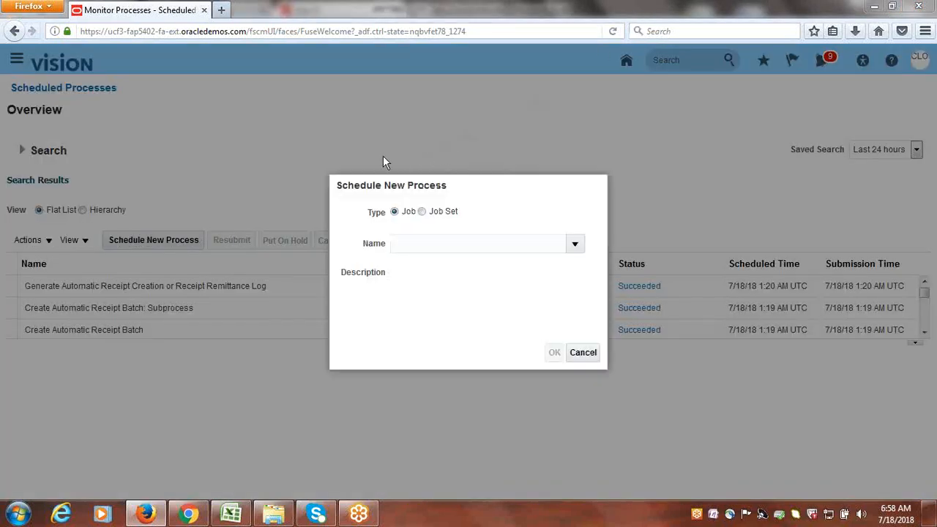
- Search the process names for "Create Acco", choose the Create Accounting job and open its process details
{"action": "left_click", "coordinate": [572, 243]}
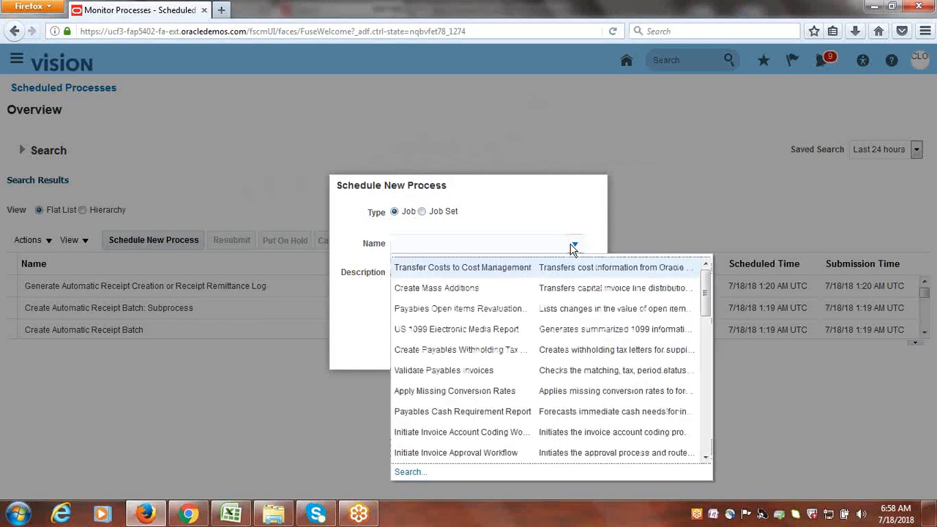
{"action": "left_click", "coordinate": [409, 472]}
{"action": "left_click", "coordinate": [456, 167]}
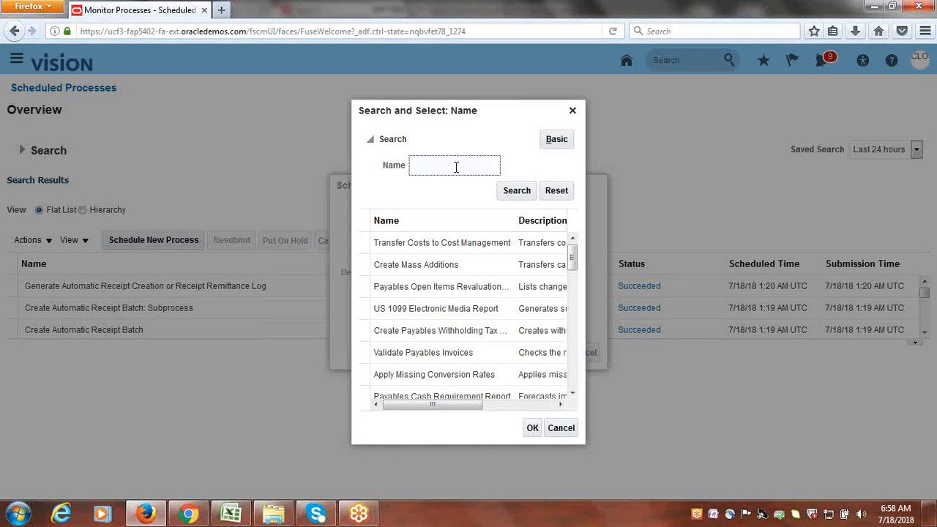
{"action": "type", "text": "Create"}
{"action": "left_click", "coordinate": [517, 190]}
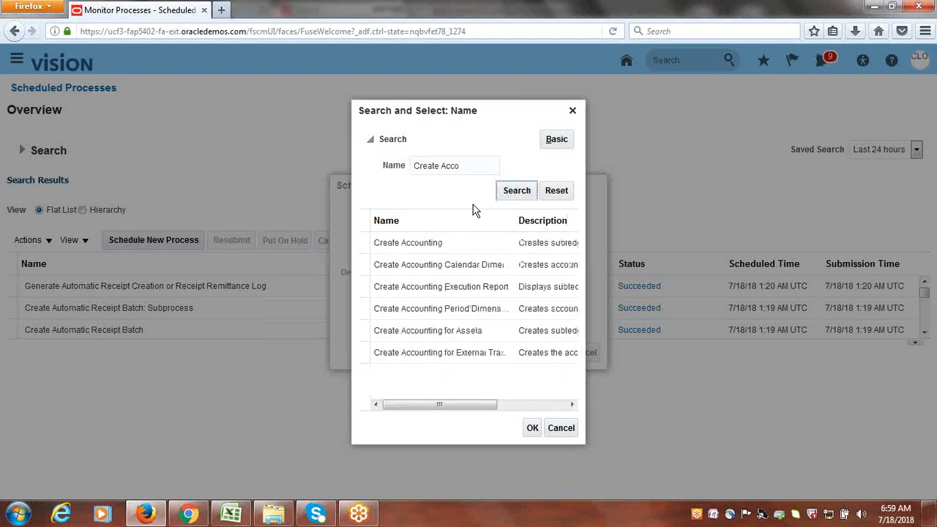
{"action": "left_click", "coordinate": [437, 246]}
{"action": "left_click", "coordinate": [532, 429]}
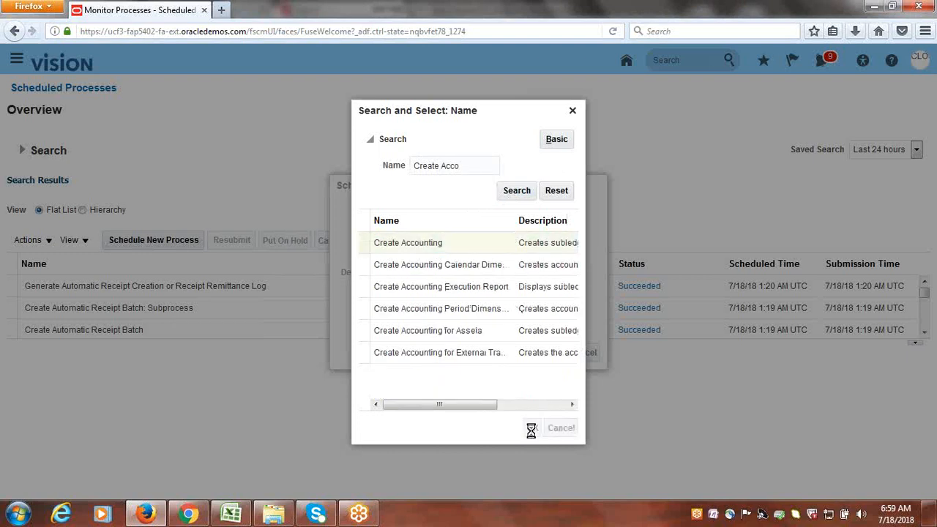
{"action": "left_click", "coordinate": [553, 357]}
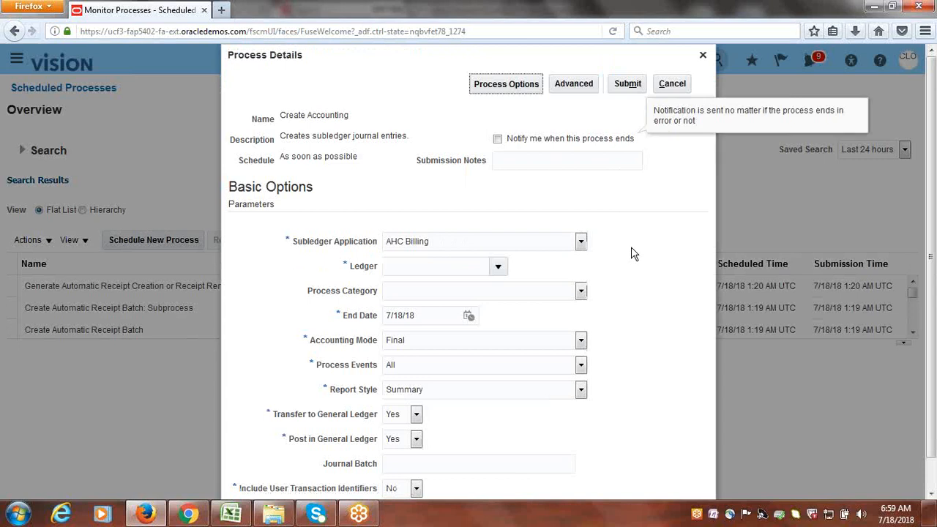
- Set the subledger application to Receivables and the ledger to Cloudinc US for the Create Accounting process
{"action": "left_click", "coordinate": [582, 244]}
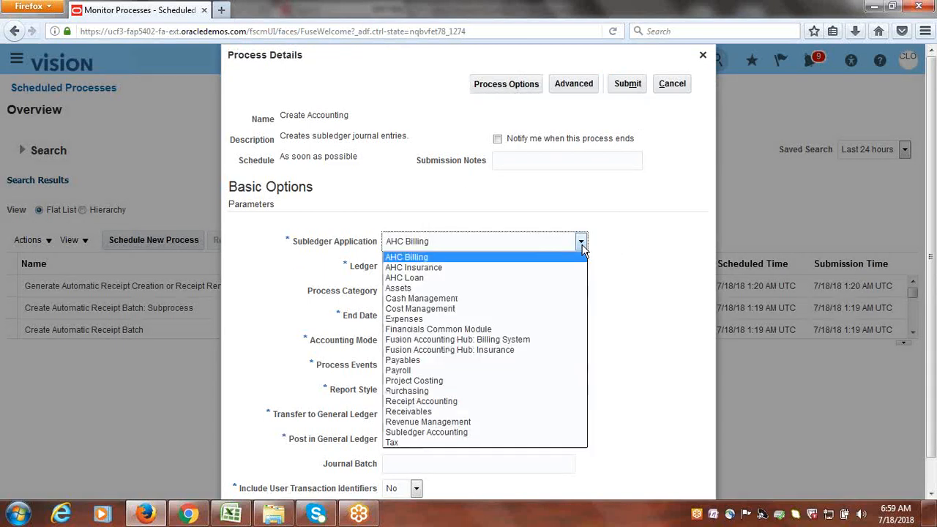
{"action": "left_click", "coordinate": [497, 415]}
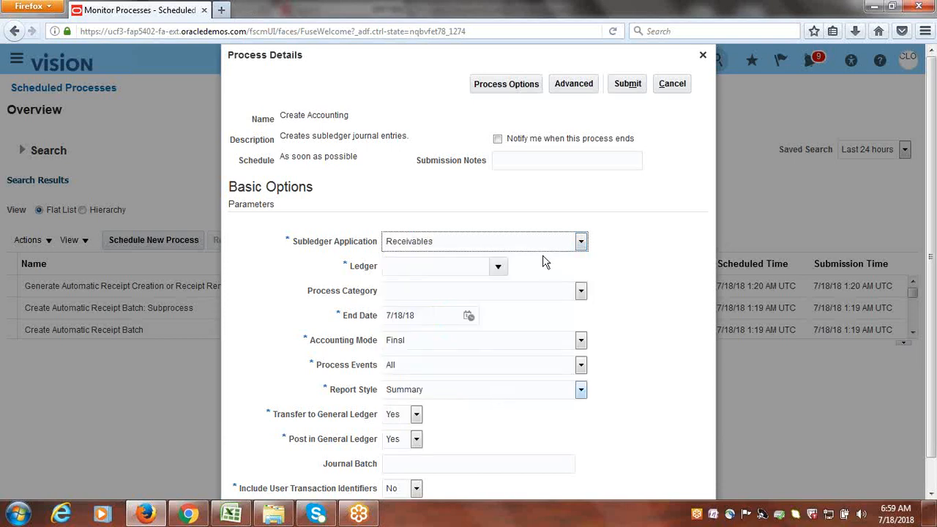
{"action": "left_click", "coordinate": [497, 267]}
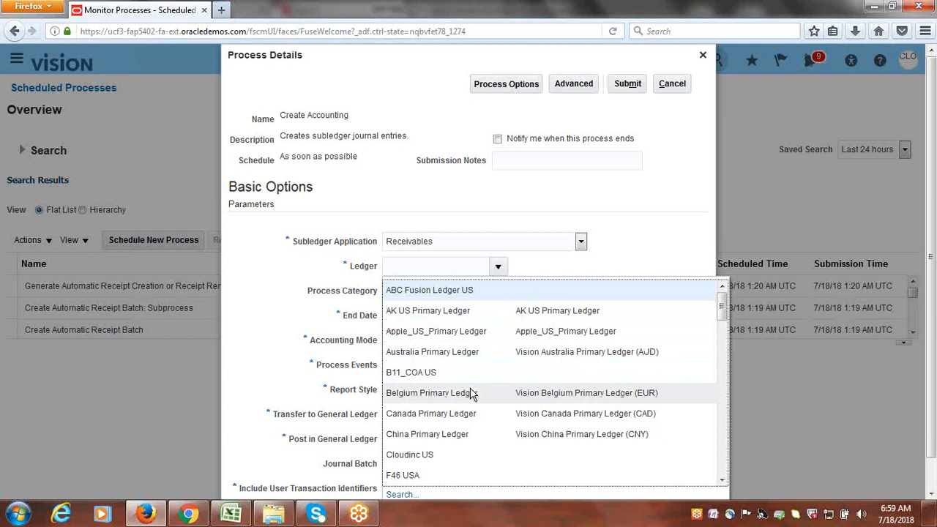
{"action": "scroll", "coordinate": [477, 410], "scroll_direction": "down", "scroll_amount": 1}
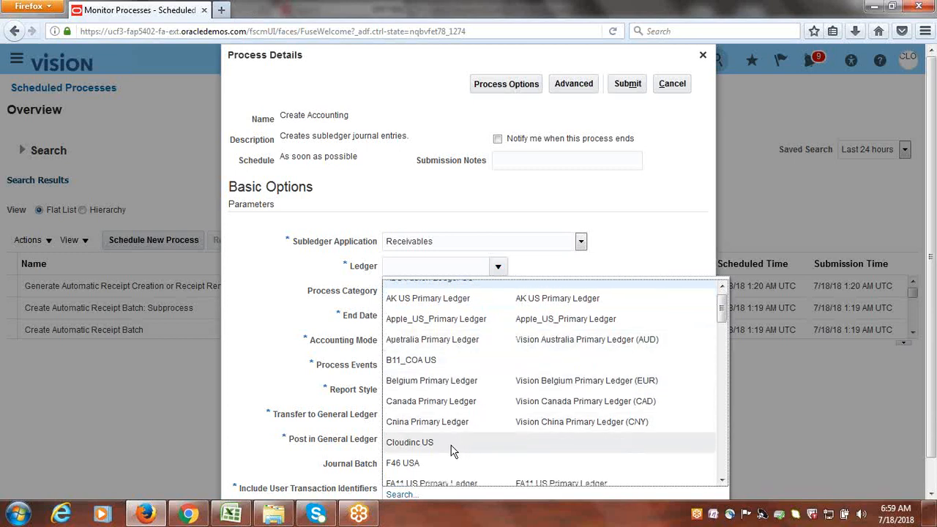
{"action": "left_click", "coordinate": [451, 444]}
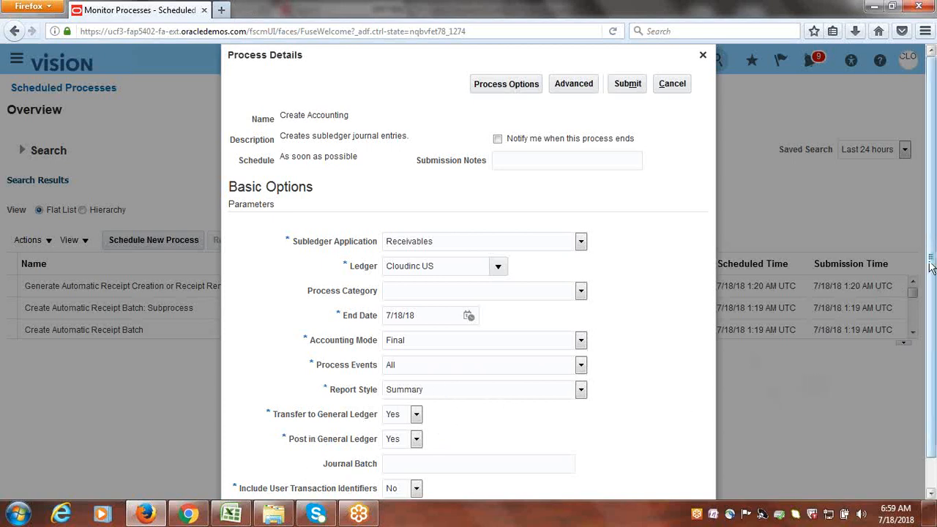
- Review the remaining Create Accounting parameters, submit the process and acknowledge the confirmation
{"action": "left_click_drag", "start_coordinate": [931, 265], "coordinate": [935, 369]}
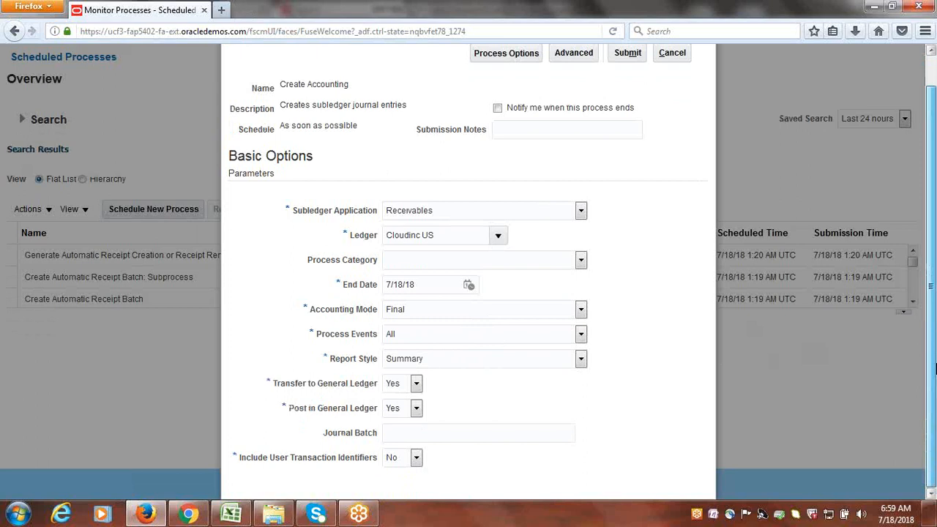
{"action": "scroll", "coordinate": [934, 313], "scroll_direction": "up", "scroll_amount": 1}
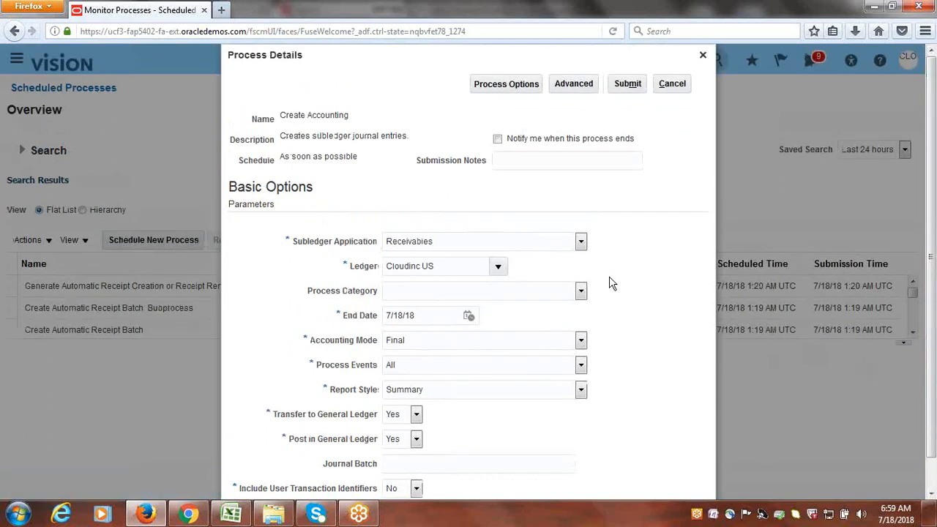
{"action": "left_click", "coordinate": [628, 84]}
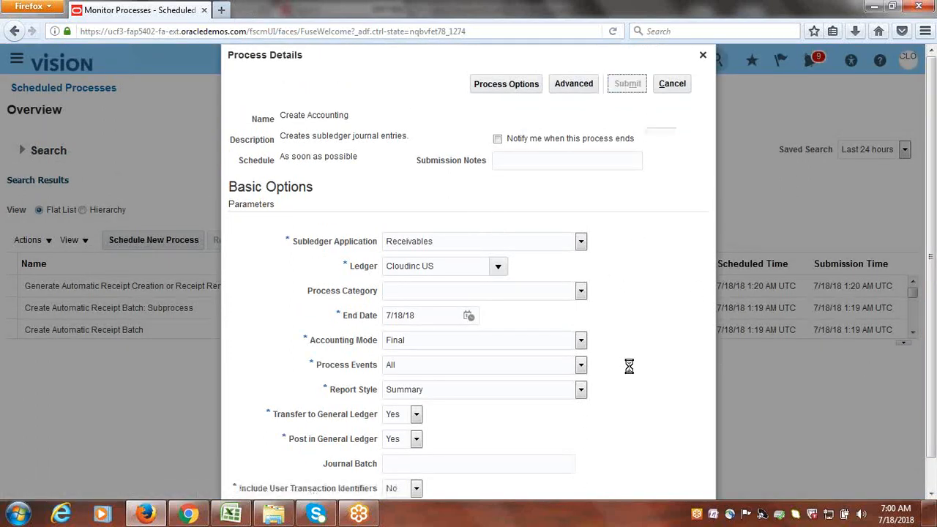
{"action": "left_click", "coordinate": [627, 181]}
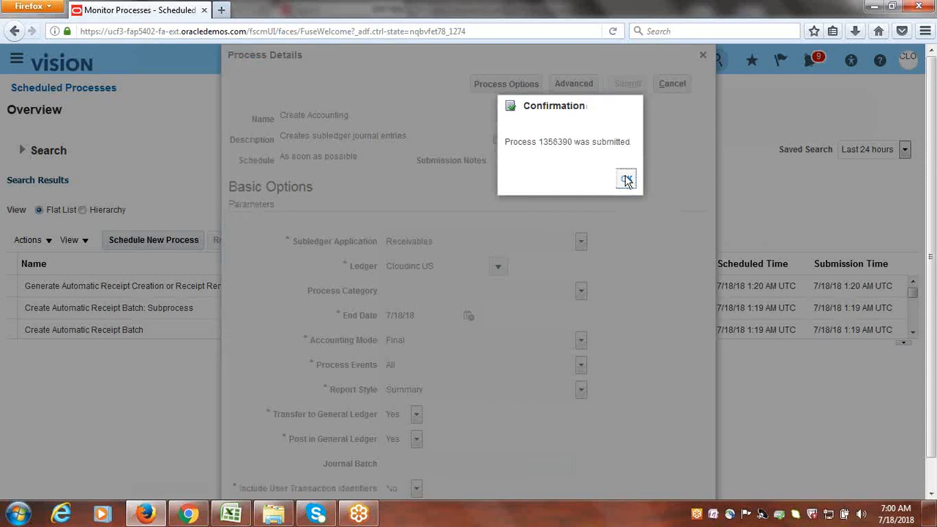
- Refresh the scheduled process list repeatedly to monitor the status of the submitted Create Accounting process
{"action": "left_click", "coordinate": [518, 241]}
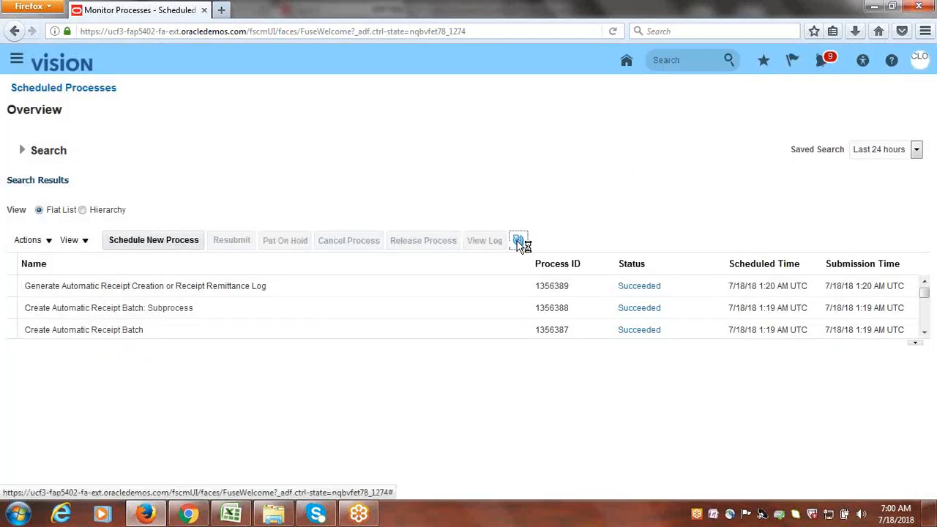
{"action": "left_click", "coordinate": [518, 243]}
{"action": "left_click", "coordinate": [518, 243]}
{"action": "left_click", "coordinate": [519, 243]}
{"action": "left_click", "coordinate": [518, 242]}
{"action": "left_click", "coordinate": [518, 242]}
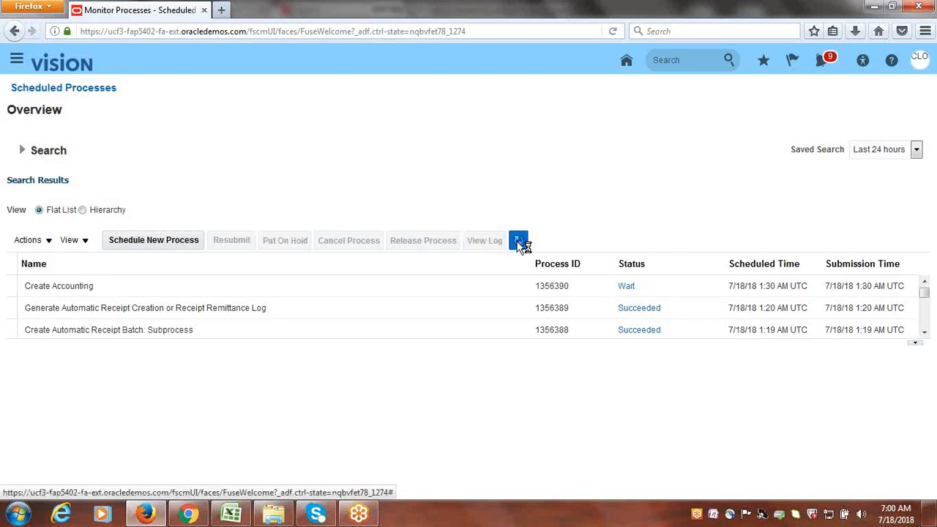
{"action": "left_click", "coordinate": [519, 243]}
{"action": "left_click", "coordinate": [518, 242]}
{"action": "left_click", "coordinate": [519, 242]}
{"action": "left_click", "coordinate": [518, 243]}
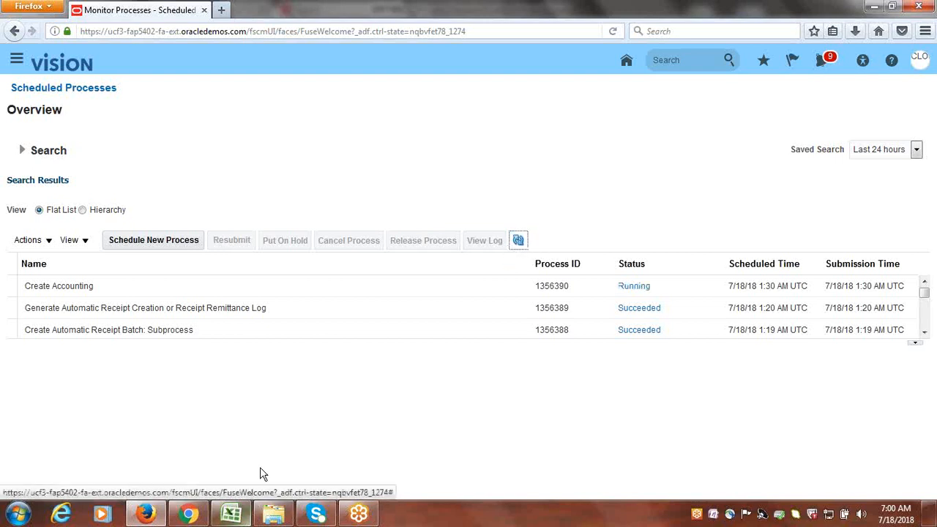
- Switch to the Excel class topic list, select the Receivables to General Ledger Reconciliation topic and return to Firefox
{"action": "left_click", "coordinate": [230, 514]}
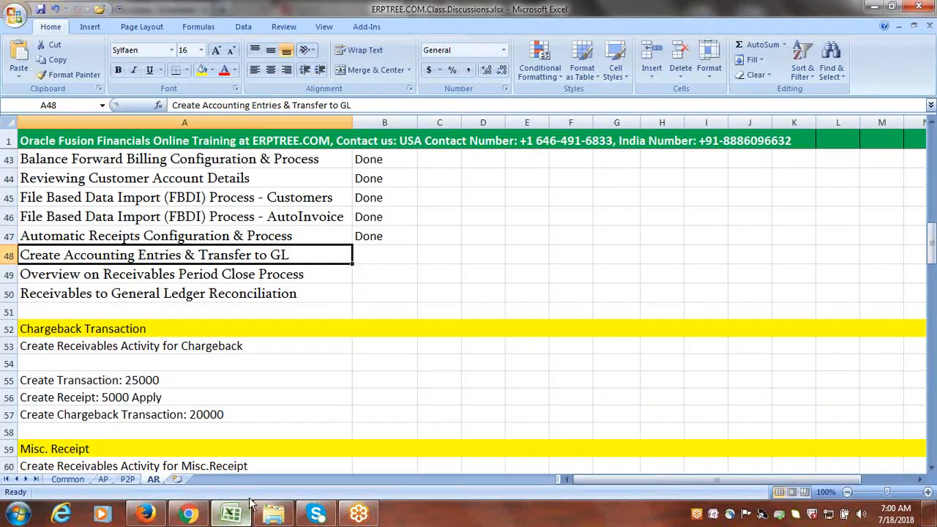
{"action": "left_click", "coordinate": [162, 294]}
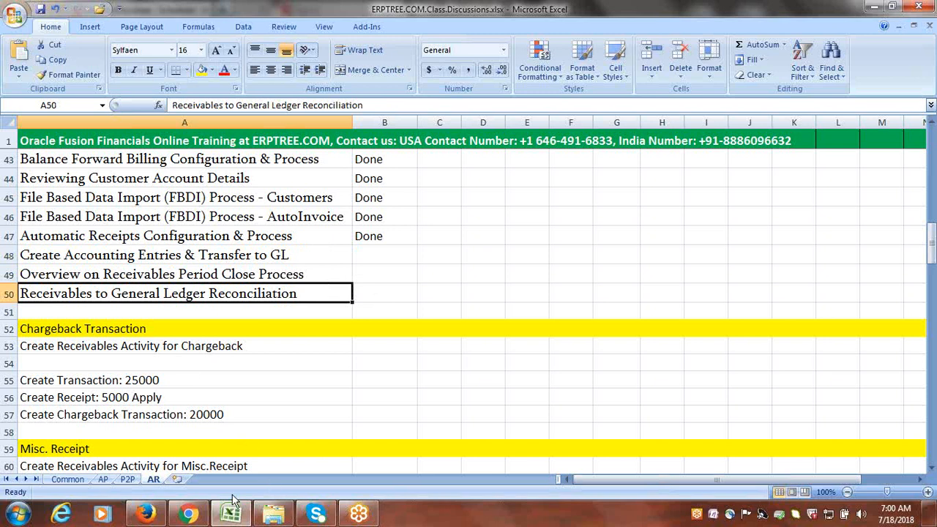
{"action": "left_click", "coordinate": [145, 457]}
- Keep refreshing the process list to track the Create Accounting, Post Subledger Journal Entries and Import Journals processes
{"action": "left_click", "coordinate": [519, 241]}
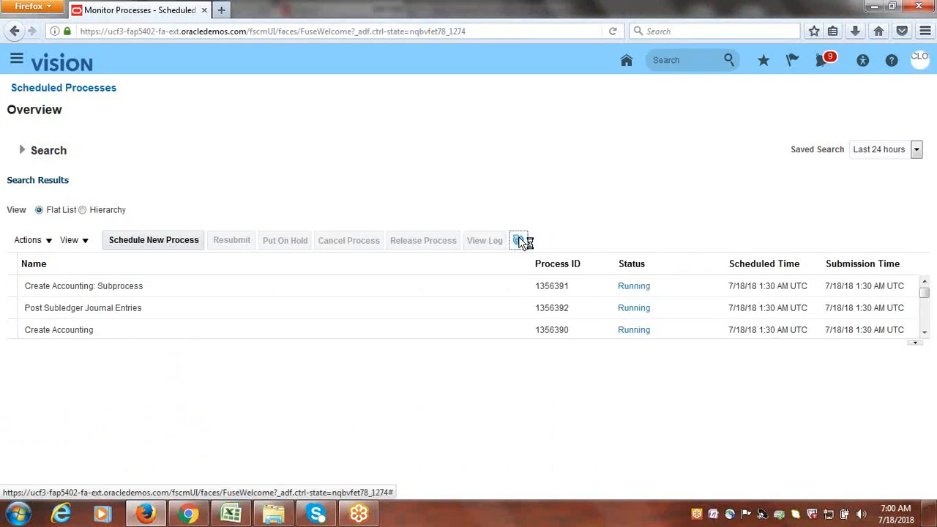
{"action": "left_click", "coordinate": [518, 241]}
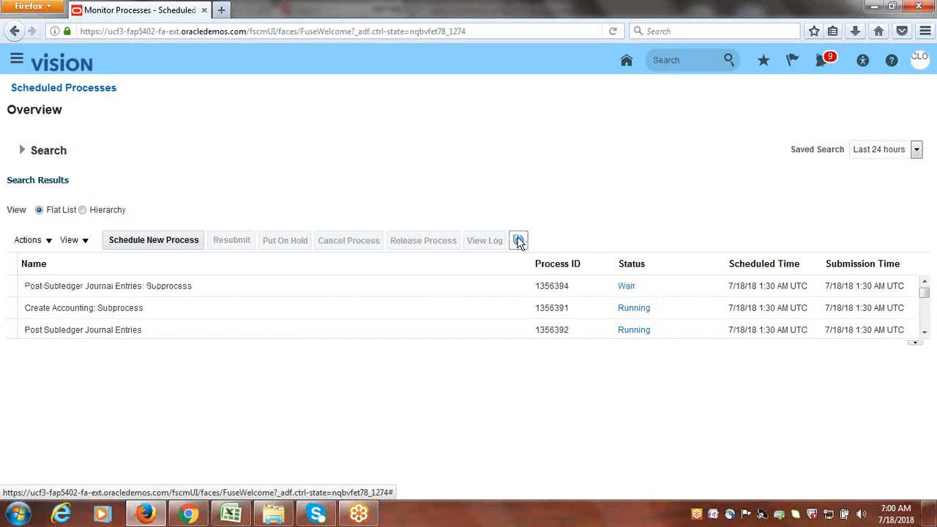
{"action": "left_click", "coordinate": [519, 240]}
{"action": "left_click", "coordinate": [520, 241]}
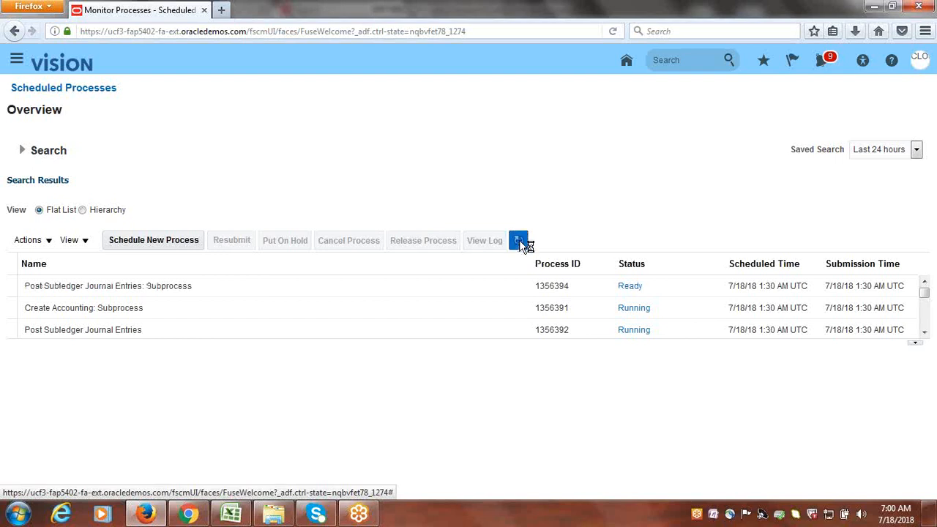
{"action": "left_click", "coordinate": [520, 242]}
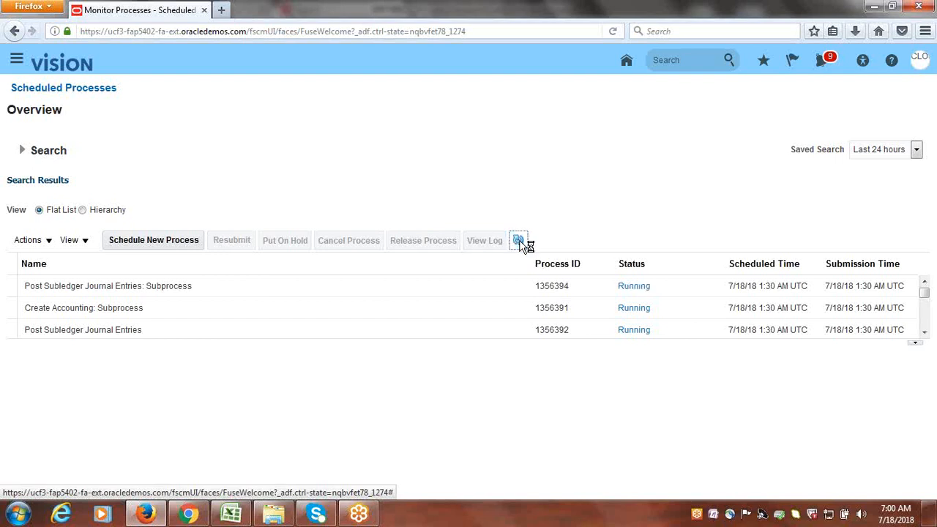
{"action": "left_click", "coordinate": [519, 241]}
{"action": "left_click", "coordinate": [519, 241]}
{"action": "left_click", "coordinate": [519, 242]}
{"action": "left_click", "coordinate": [518, 240]}
{"action": "left_click", "coordinate": [518, 241]}
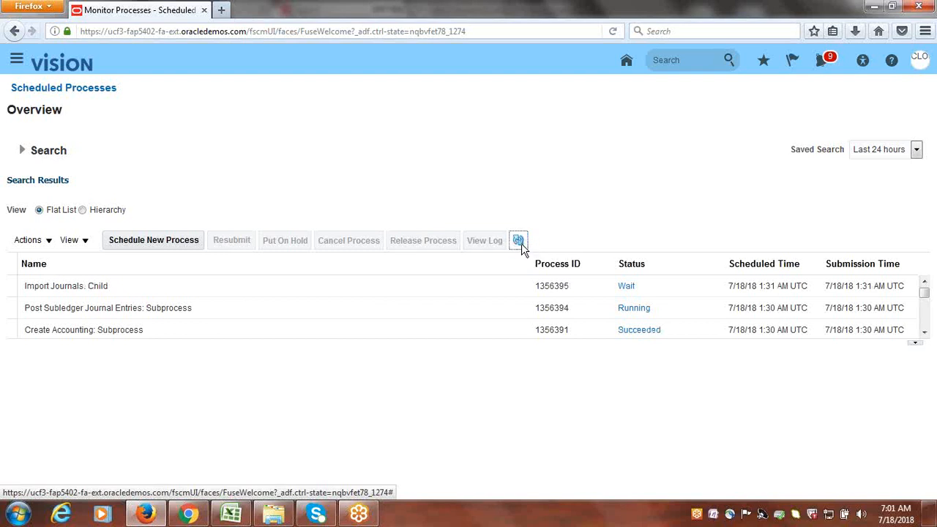
{"action": "left_click", "coordinate": [519, 241]}
{"action": "left_click", "coordinate": [519, 241]}
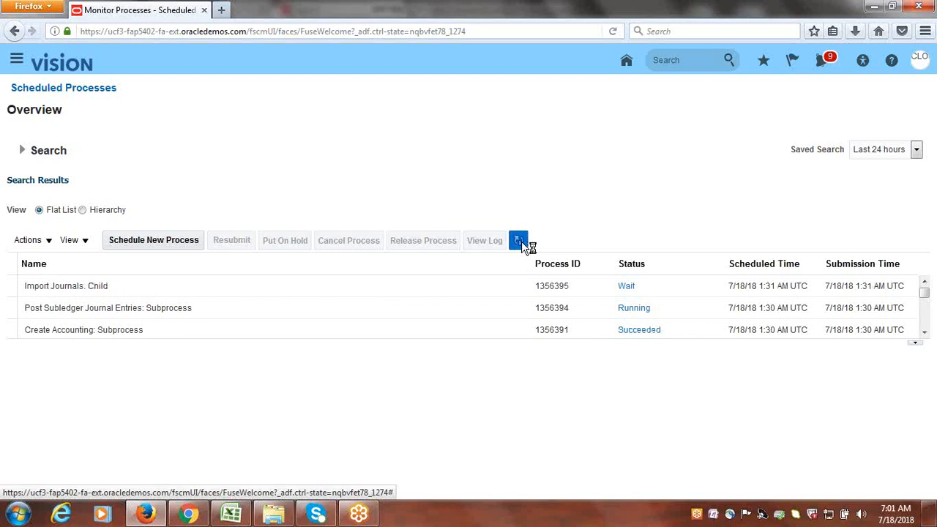
- Load the current Oracle address in a new browser tab, and refresh the process list in the original tab
{"action": "left_click", "coordinate": [320, 31]}
{"action": "key", "text": "ctrl+c"}
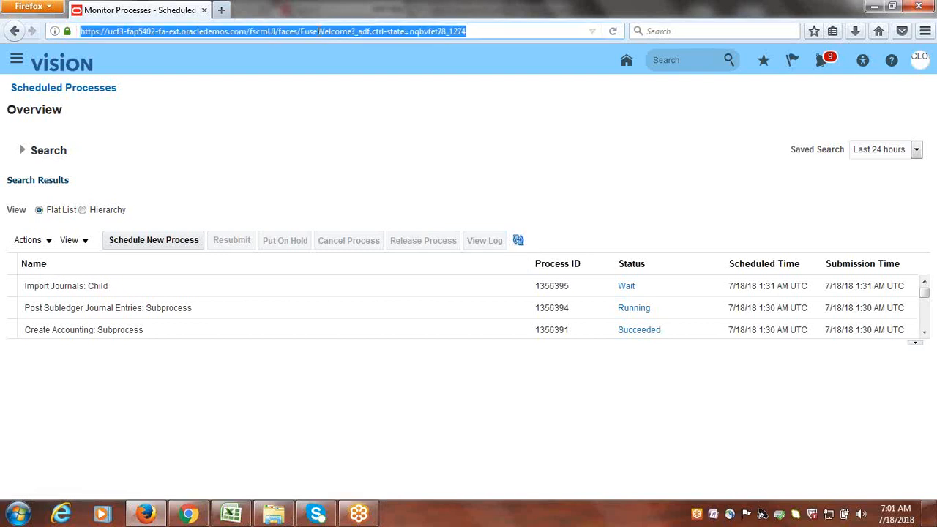
{"action": "left_click", "coordinate": [221, 10]}
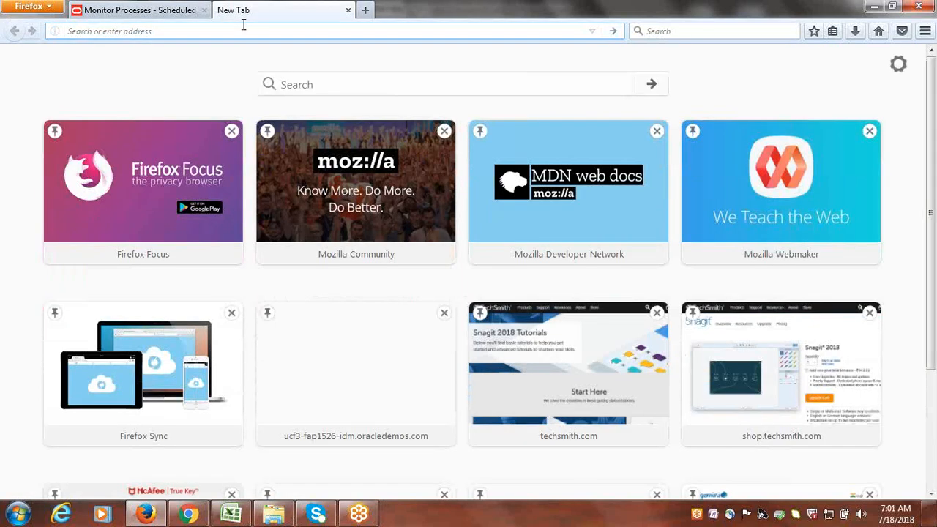
{"action": "key", "text": "ctrl+v"}
{"action": "key", "text": "Return"}
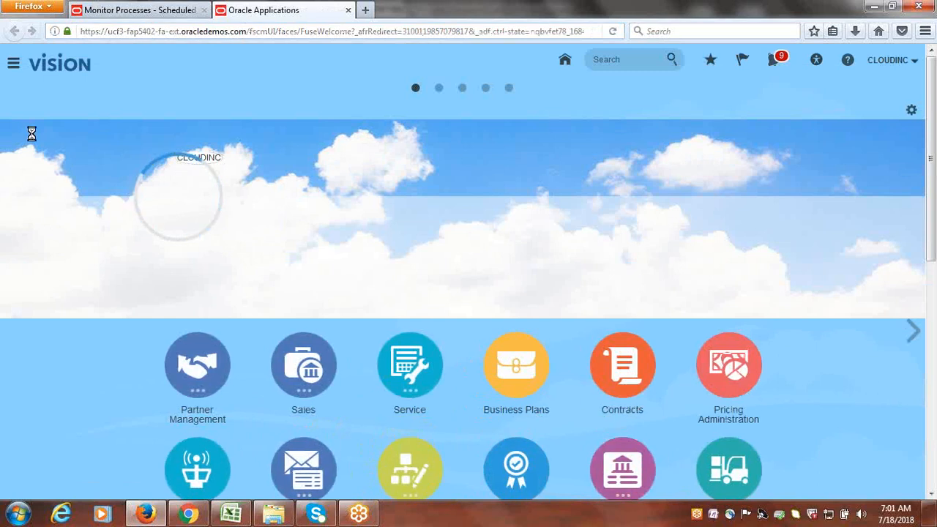
{"action": "left_click", "coordinate": [108, 15]}
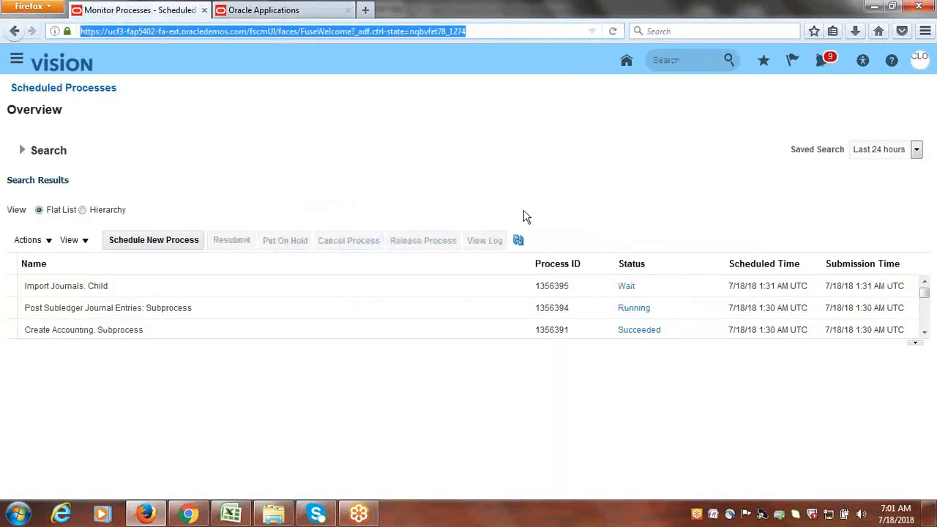
{"action": "left_click", "coordinate": [517, 241]}
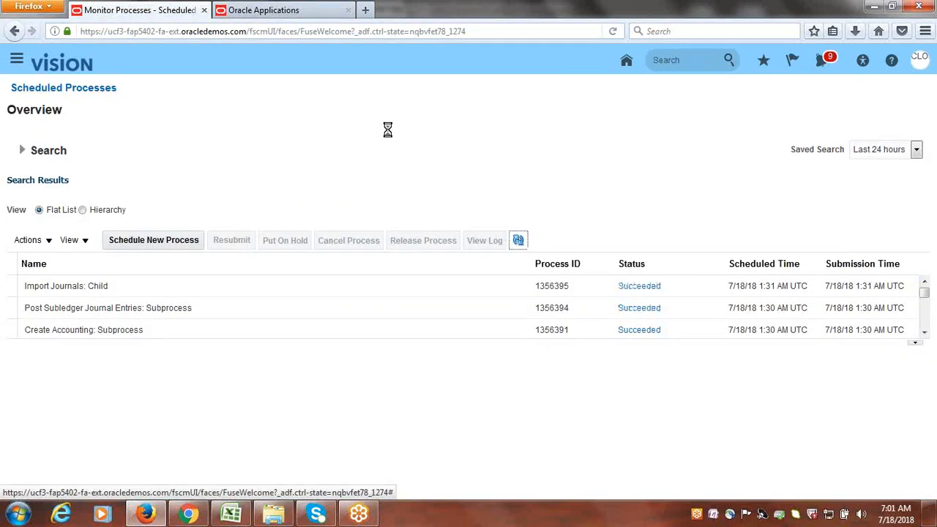
- Open the General Accounting Journals work area in the second browser tab and return to the Scheduled Processes tab
{"action": "left_click", "coordinate": [252, 12]}
{"action": "left_click", "coordinate": [14, 65]}
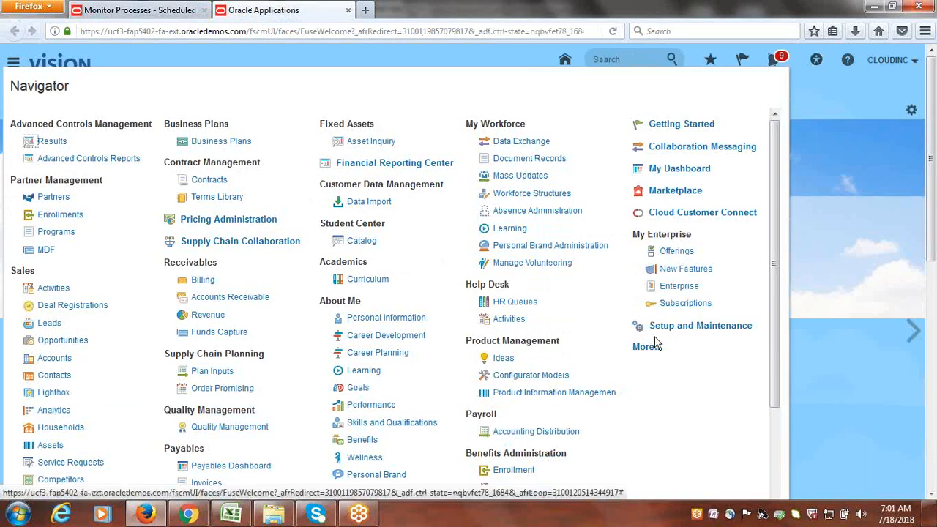
{"action": "scroll", "coordinate": [205, 333], "scroll_direction": "down", "scroll_amount": 3}
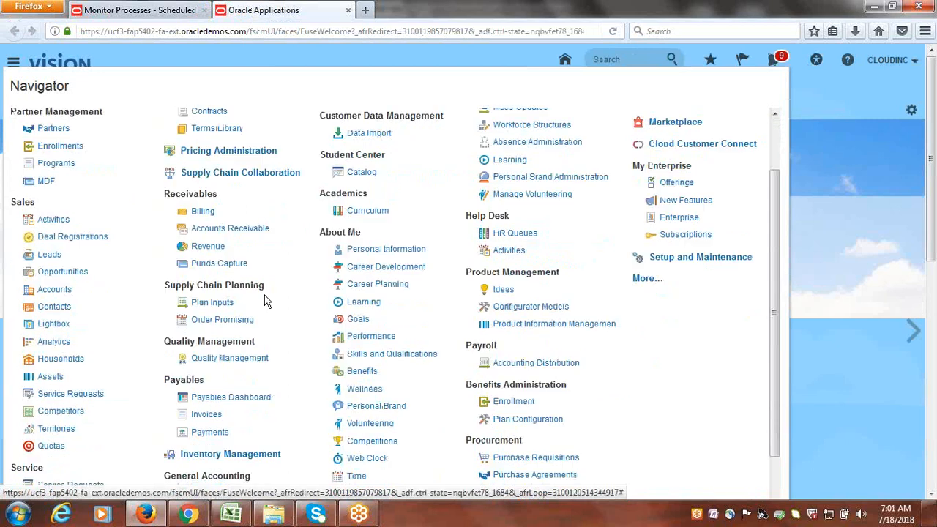
{"action": "scroll", "coordinate": [282, 366], "scroll_direction": "down", "scroll_amount": 1}
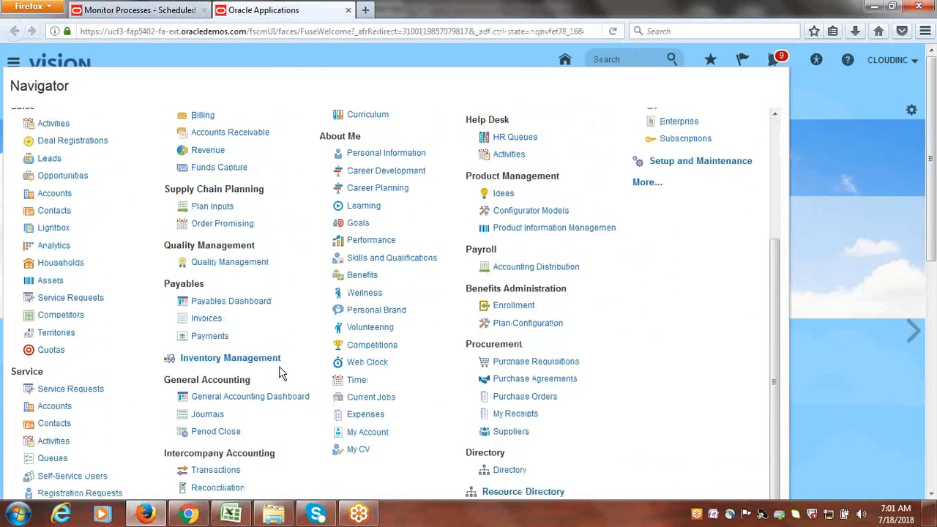
{"action": "left_click", "coordinate": [208, 413]}
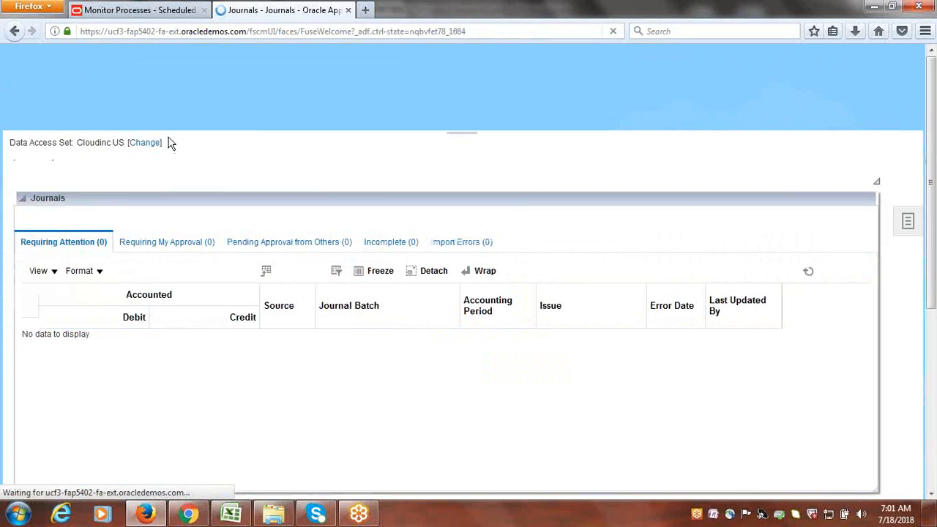
{"action": "left_click", "coordinate": [141, 12]}
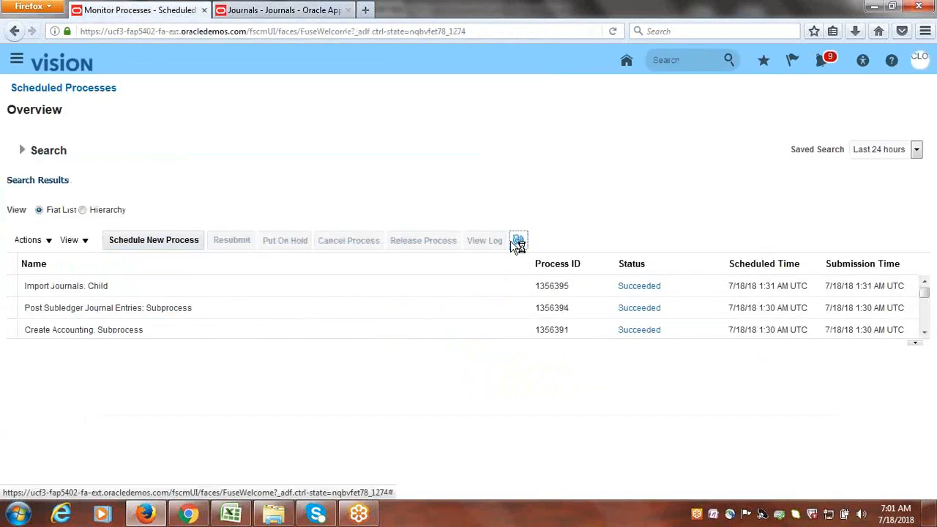
- Open the Manage Journals page from the Journals work area in the second browser tab and dismiss the BSvcProcessor error dialog
{"action": "left_click", "coordinate": [246, 12]}
{"action": "left_click", "coordinate": [139, 10]}
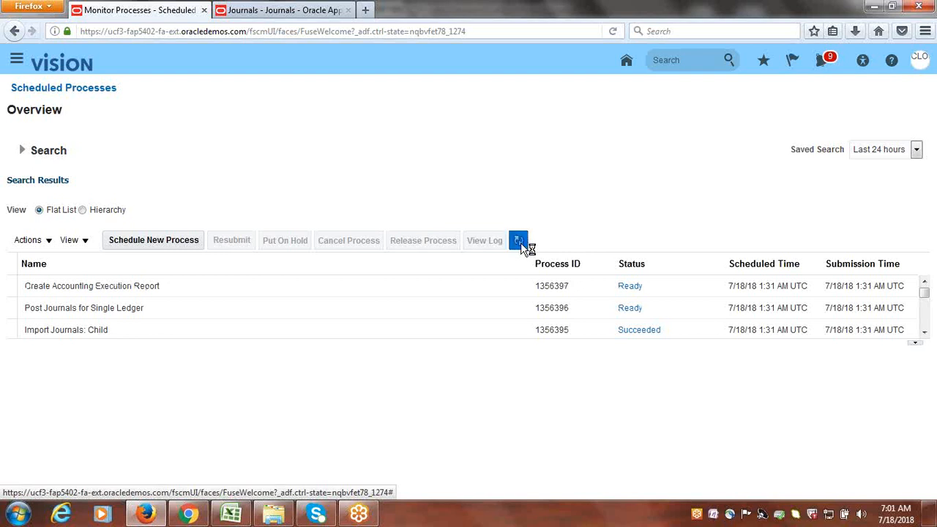
{"action": "left_click", "coordinate": [282, 10]}
{"action": "left_click", "coordinate": [908, 238]}
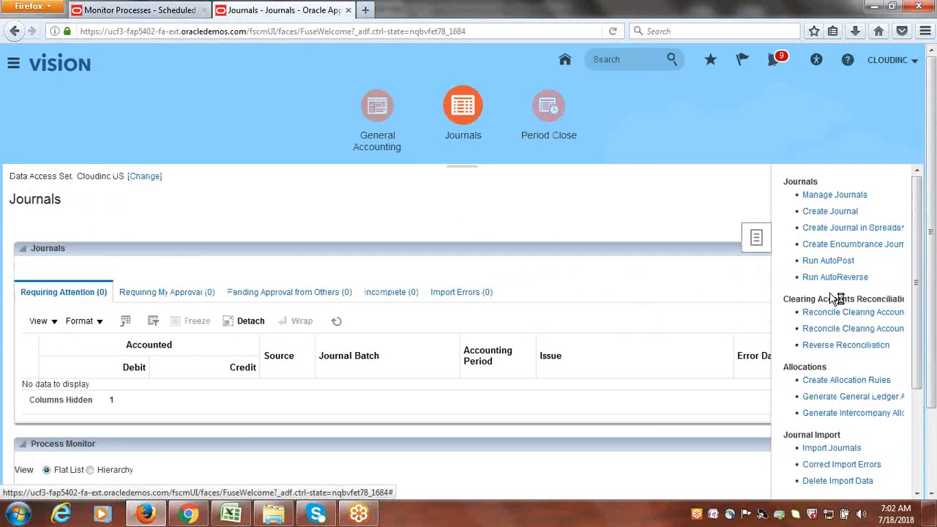
{"action": "left_click", "coordinate": [834, 195]}
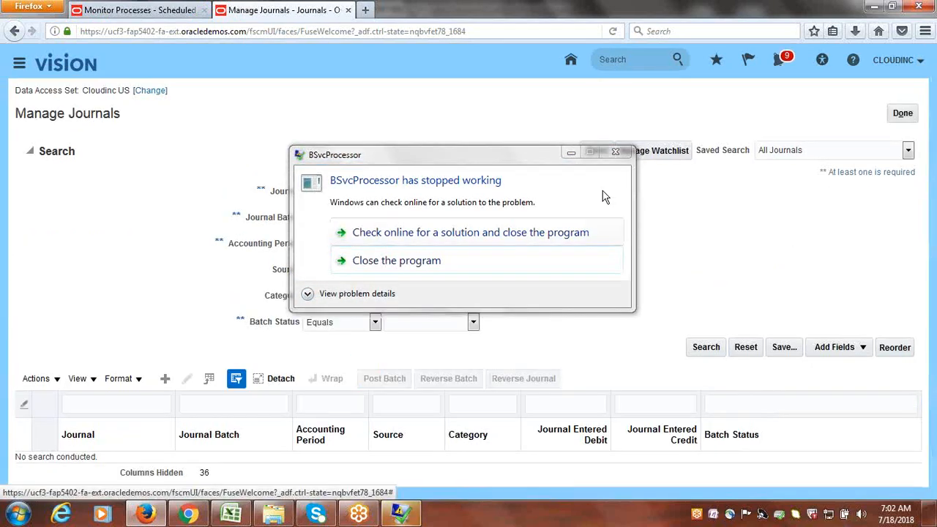
{"action": "left_click", "coordinate": [614, 154]}
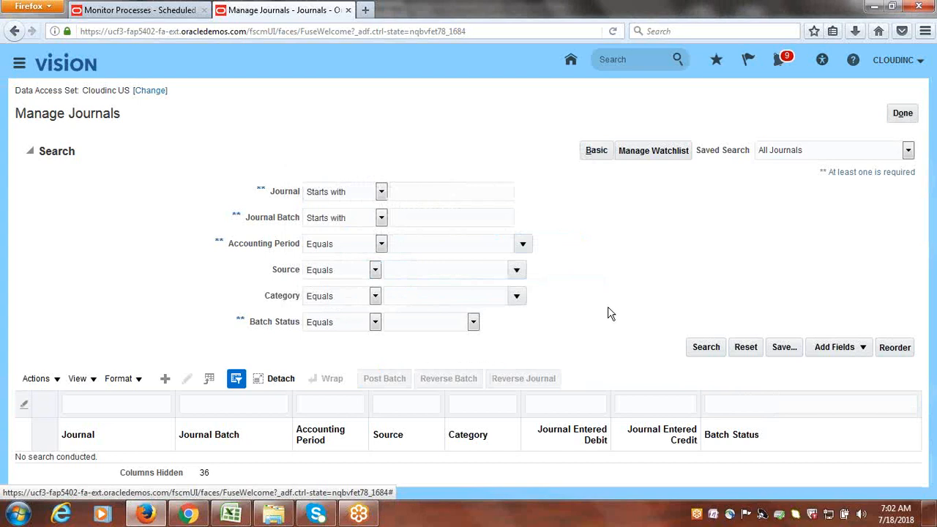
- Search for journals with accounting period Jul-18 and source Receivables, review the listed journals and close Manage Journals
{"action": "left_click", "coordinate": [525, 243]}
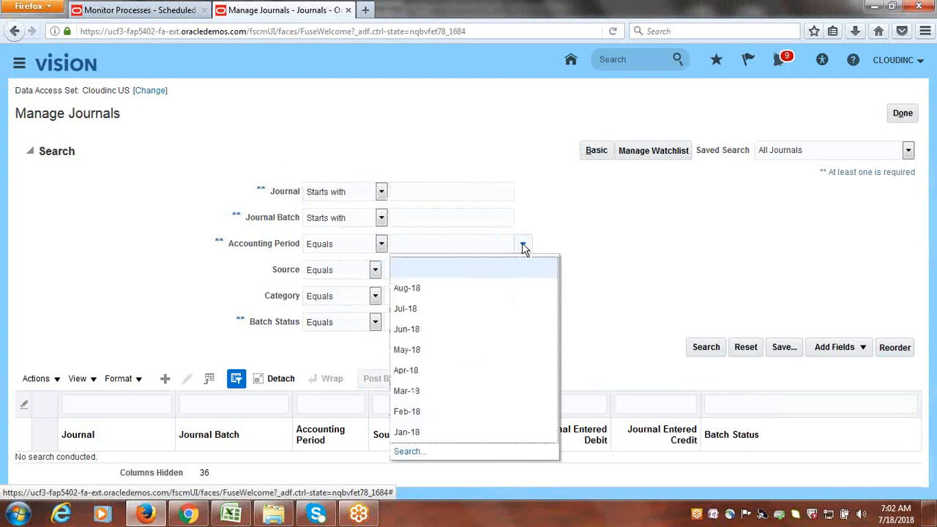
{"action": "left_click", "coordinate": [419, 300]}
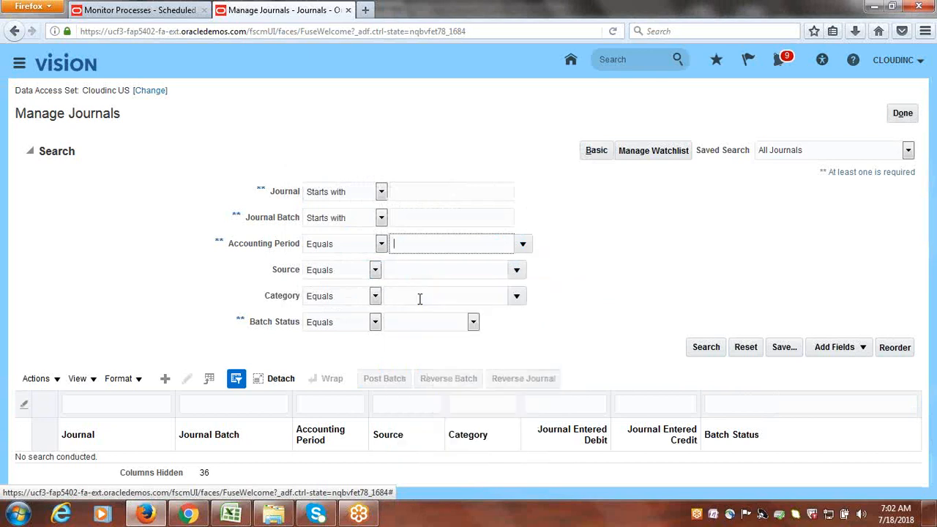
{"action": "left_click", "coordinate": [519, 271]}
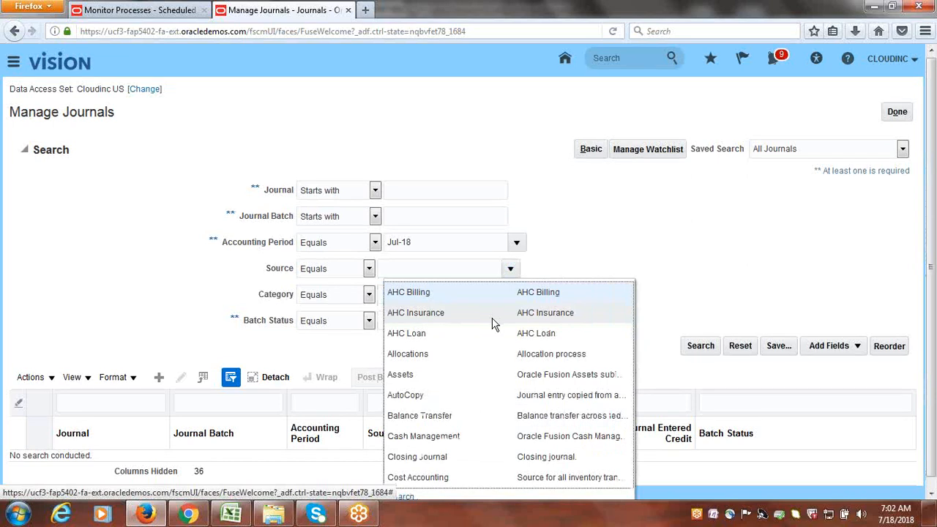
{"action": "left_click", "coordinate": [437, 465]}
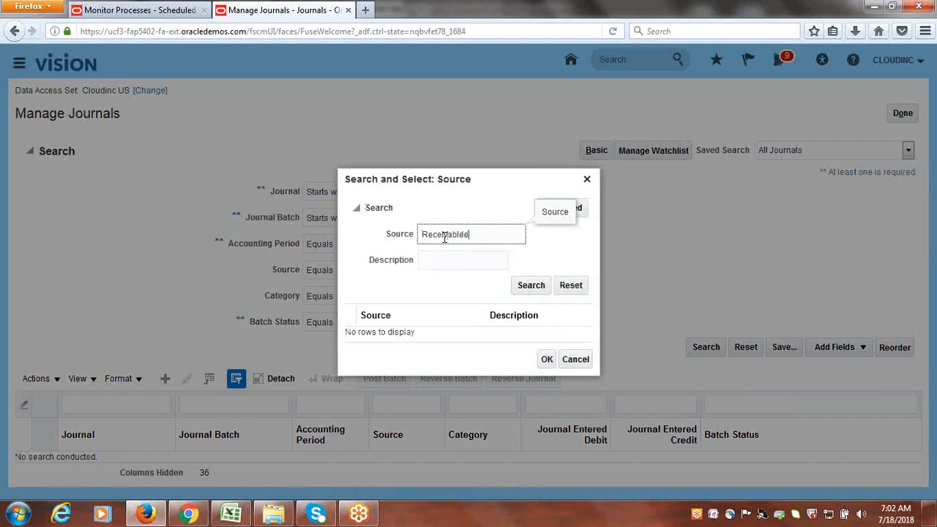
{"action": "left_click", "coordinate": [540, 286]}
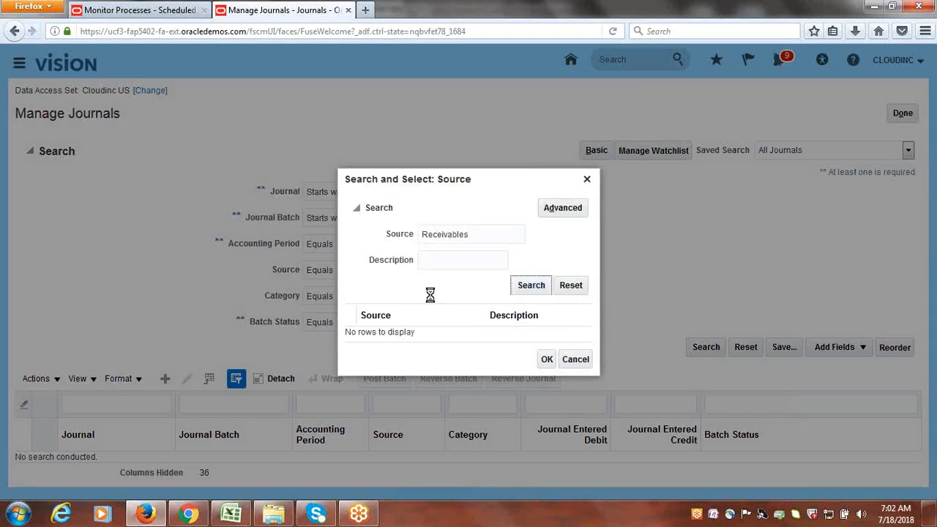
{"action": "left_click", "coordinate": [407, 337]}
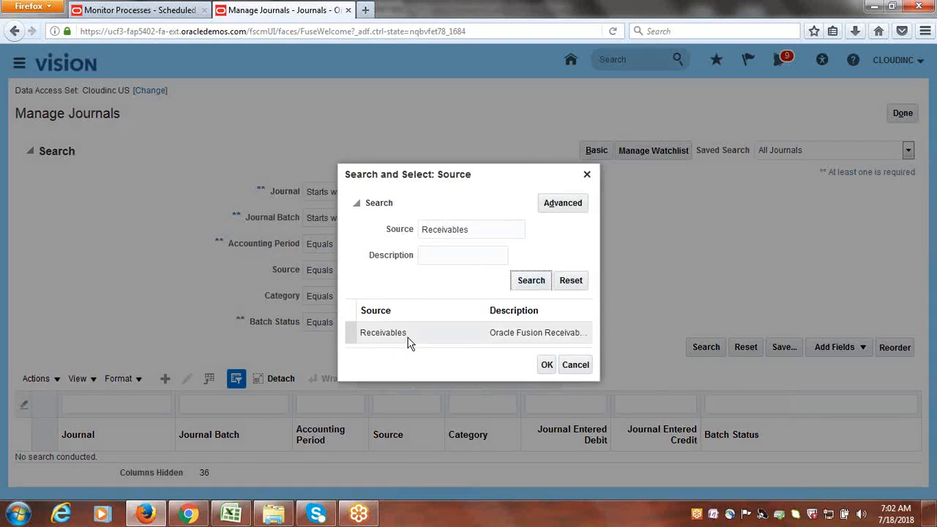
{"action": "left_click", "coordinate": [547, 369]}
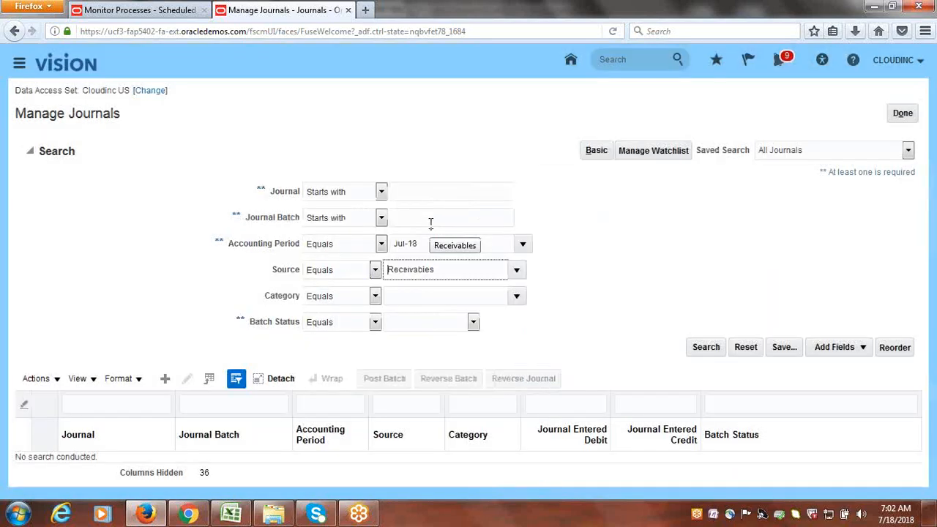
{"action": "left_click", "coordinate": [704, 350]}
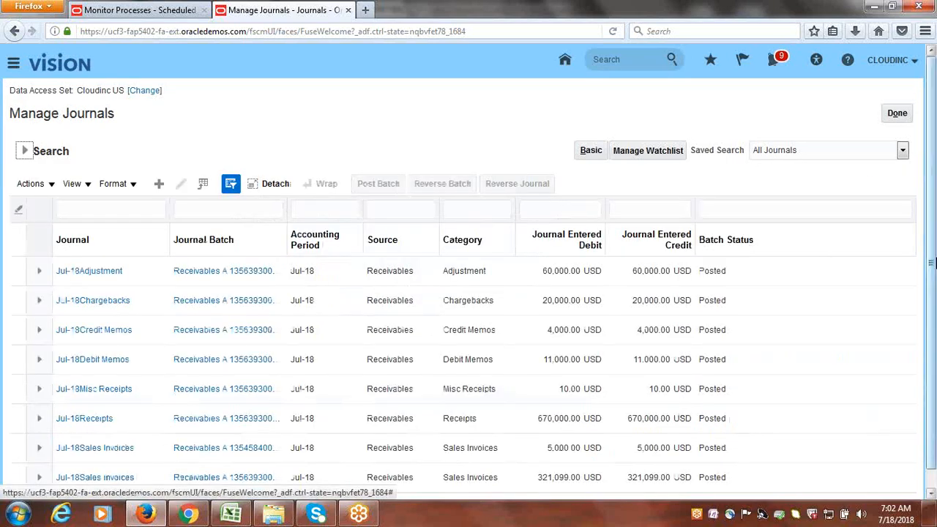
{"action": "left_click_drag", "start_coordinate": [935, 221], "coordinate": [924, 425]}
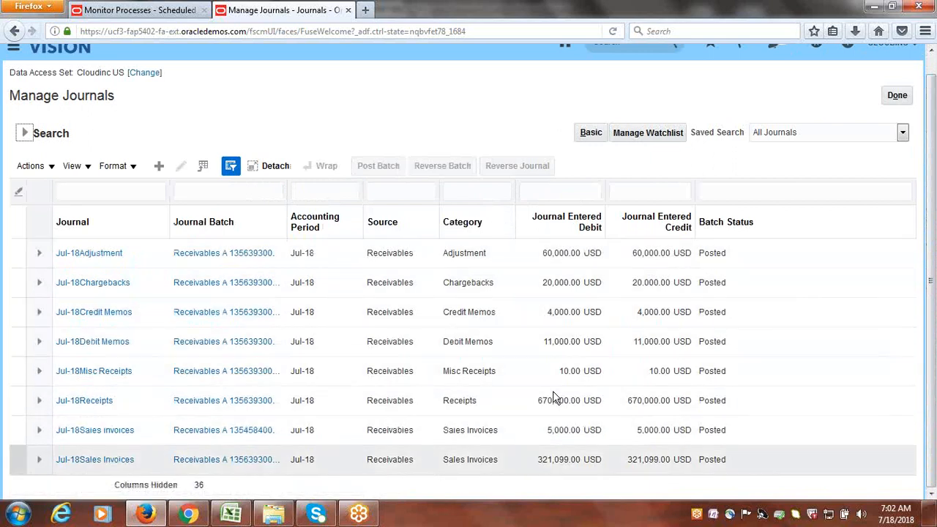
{"action": "left_click", "coordinate": [908, 101]}
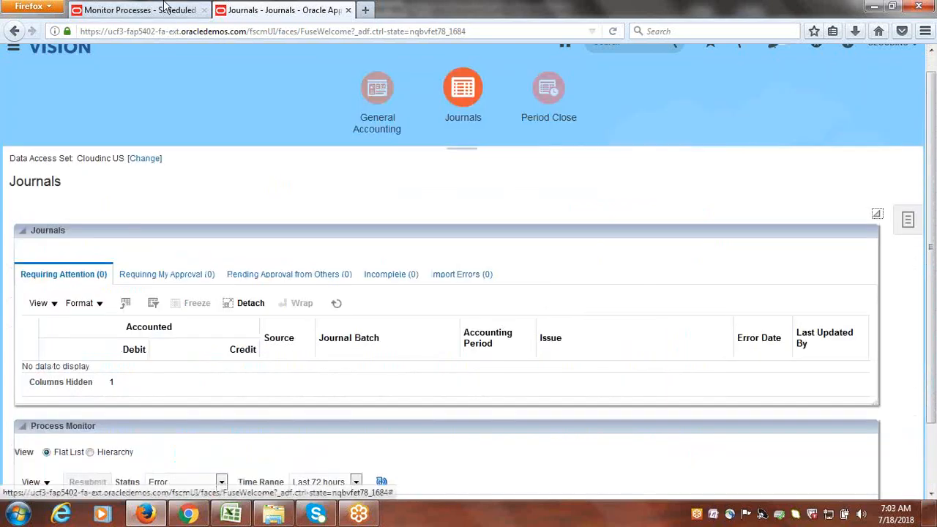
- Switch to the Excel class topic list and mark Create Accounting Entries & Transfer to GL as Done
{"action": "left_click", "coordinate": [162, 8]}
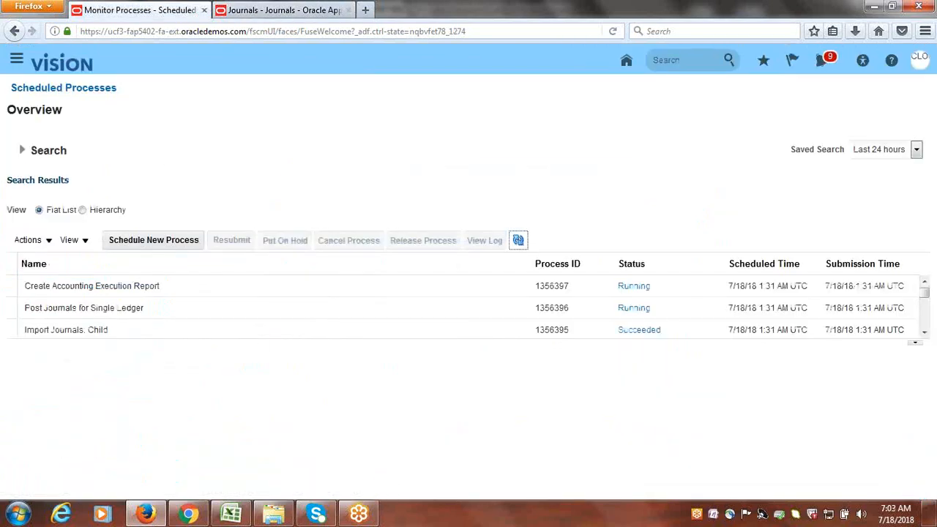
{"action": "left_click", "coordinate": [232, 514]}
{"action": "left_click", "coordinate": [322, 249]}
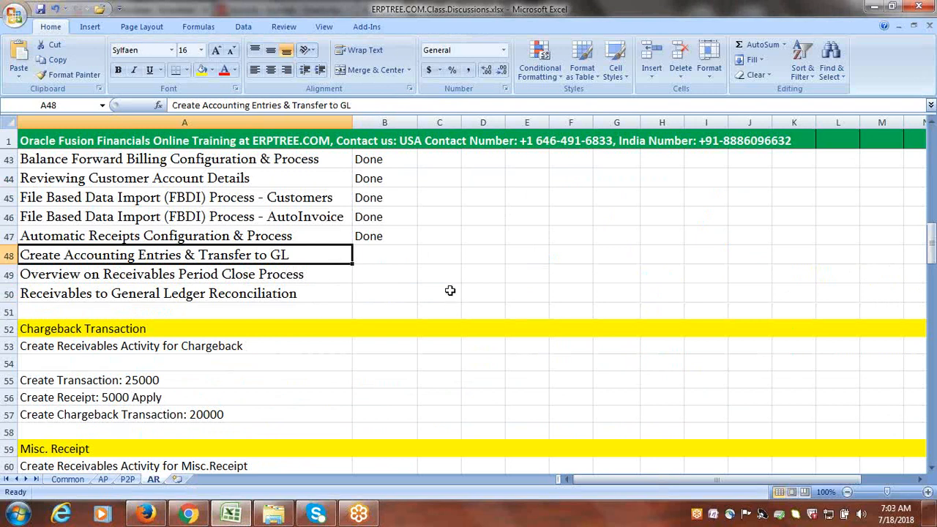
{"action": "key", "text": "Right"}
{"action": "type", "text": "done"}
{"action": "key", "text": "Tab"}
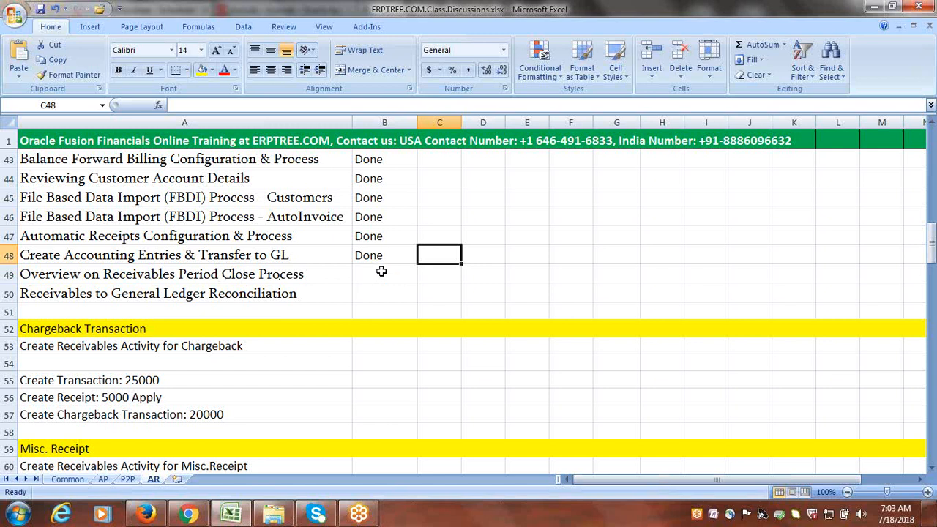
- Select the Receivables to General Ledger Reconciliation topic and return to Firefox's Scheduled Processes page
{"action": "left_click", "coordinate": [284, 294]}
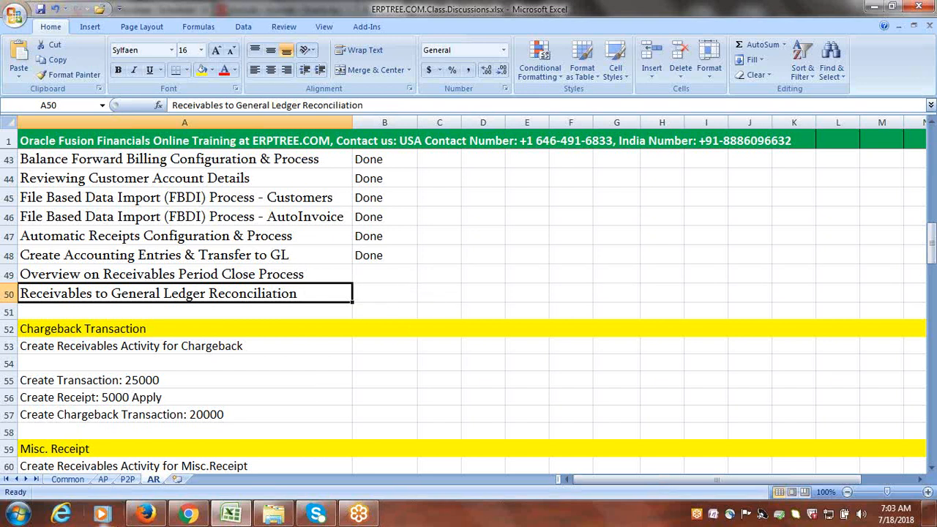
{"action": "mouse_move", "coordinate": [150, 516]}
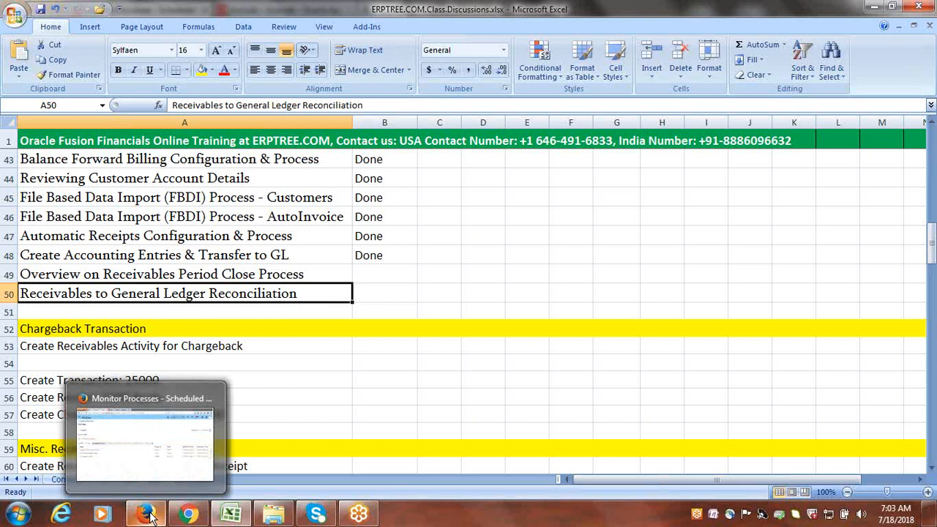
{"action": "left_click", "coordinate": [143, 447]}
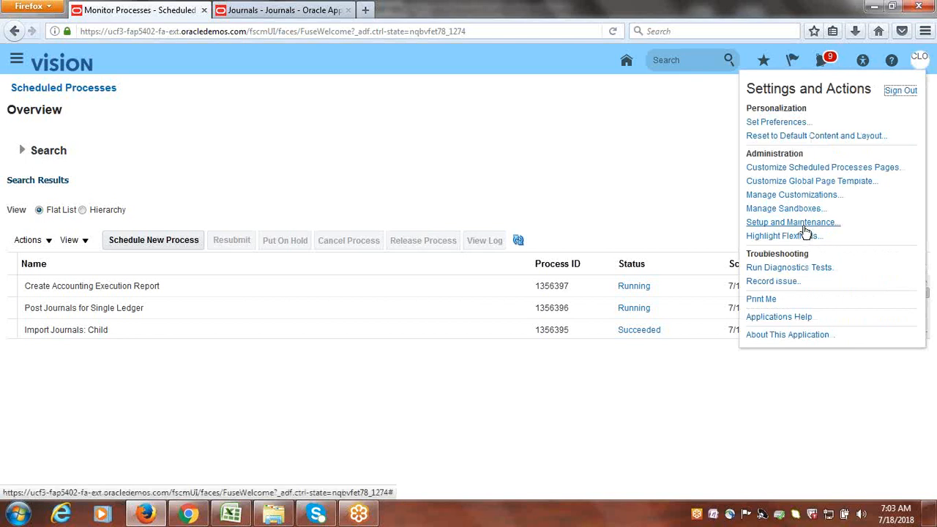
- Go to Setup and Maintenance and open the Cloudinc Implementation Project from the implementation projects overview
{"action": "left_click", "coordinate": [803, 225]}
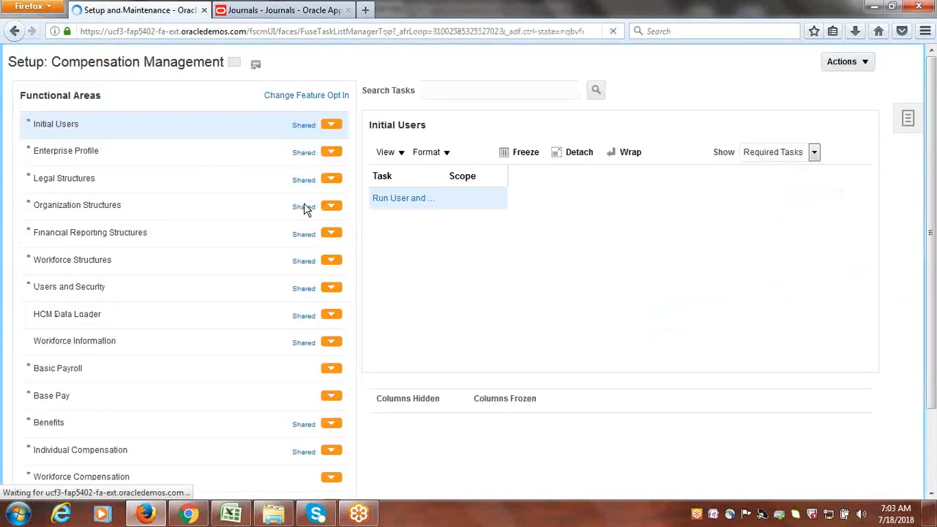
{"action": "left_click", "coordinate": [908, 153]}
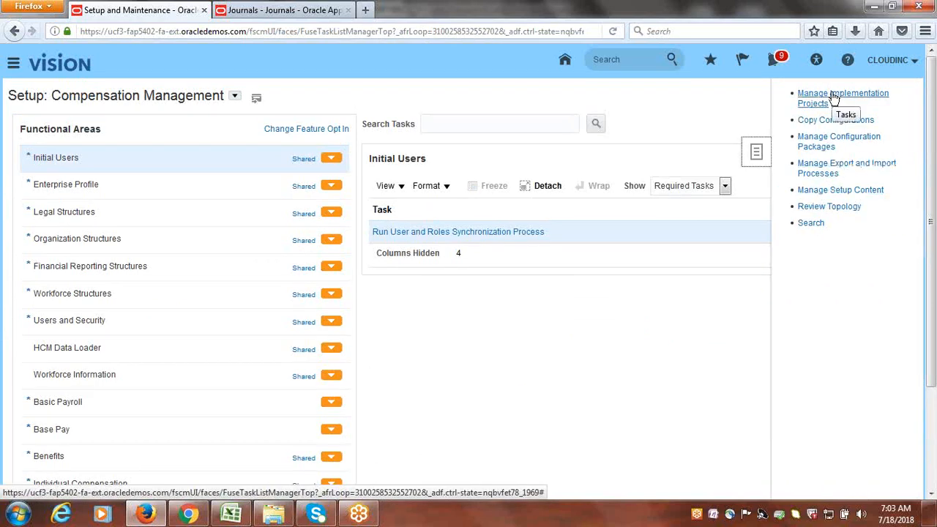
{"action": "left_click", "coordinate": [833, 97]}
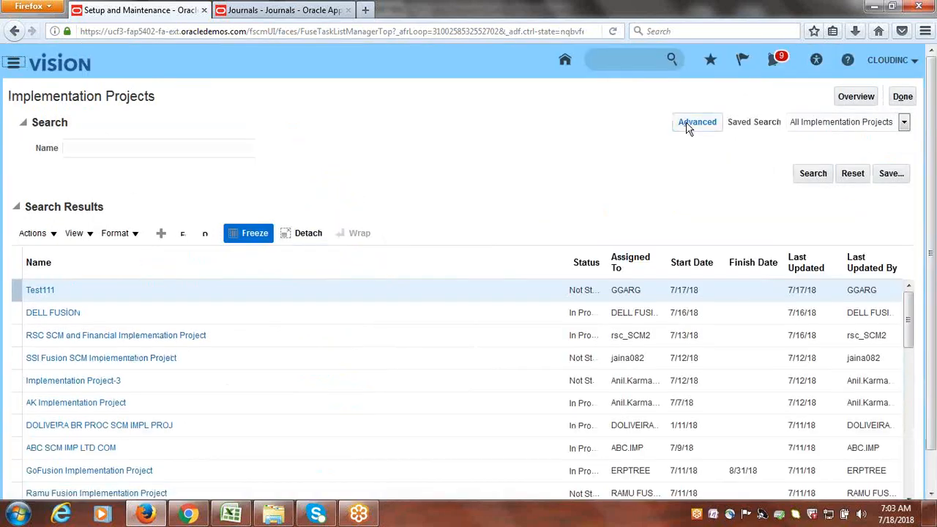
{"action": "left_click", "coordinate": [855, 98]}
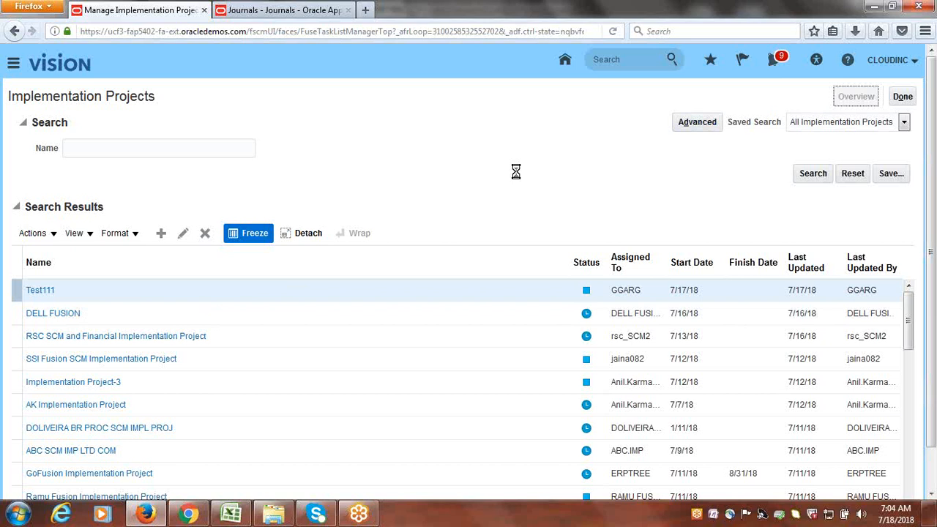
{"action": "left_click", "coordinate": [812, 170]}
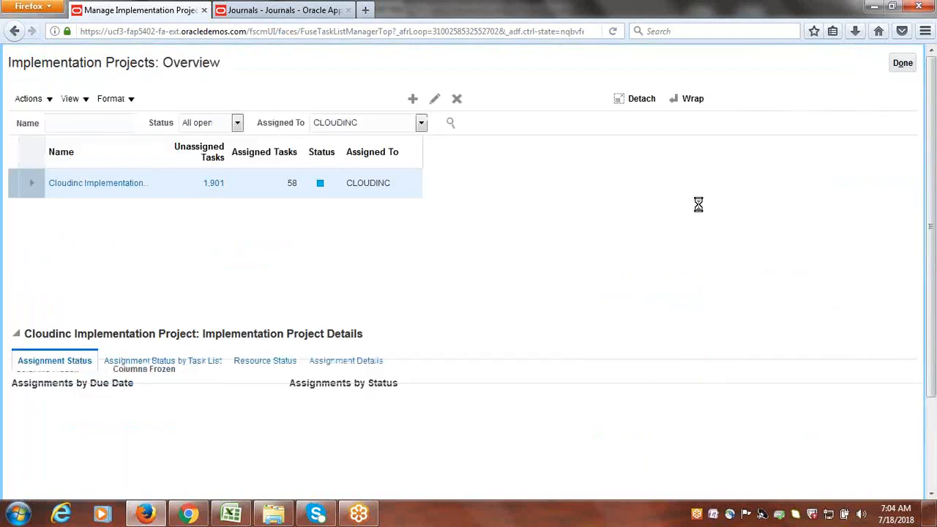
{"action": "left_click", "coordinate": [84, 218]}
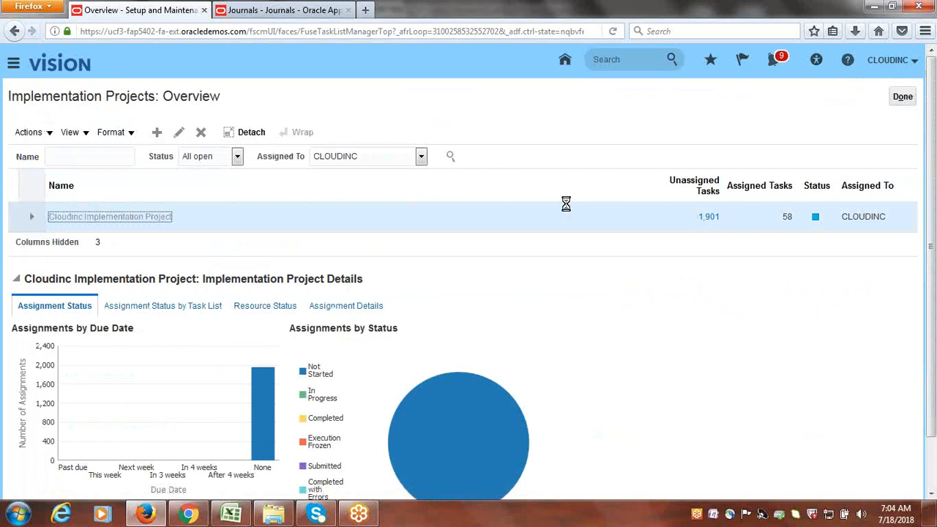
- Search the project's tasks for "autoaccounting rules" and open the Manage AutoAccounting Rules task
{"action": "left_click", "coordinate": [116, 262]}
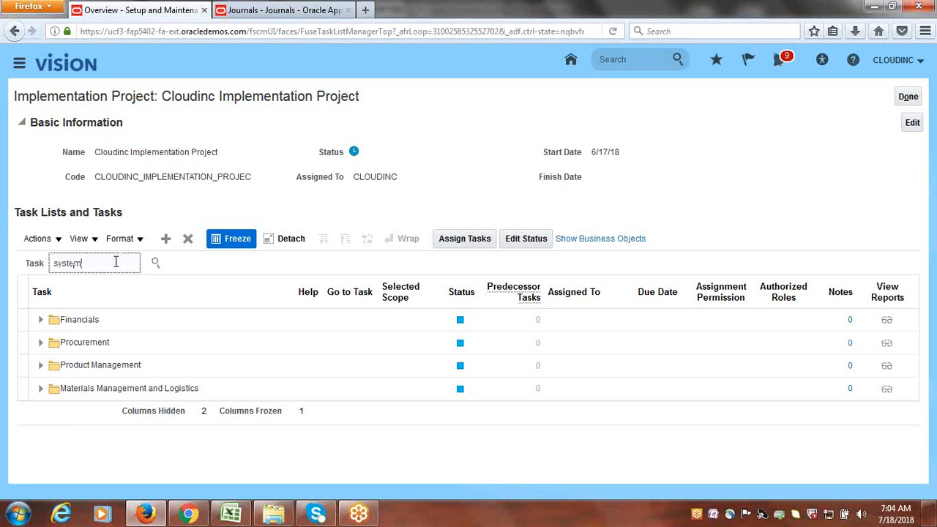
{"action": "key", "text": "BackSpace"}
{"action": "key", "text": "BackSpace"}
{"action": "key", "text": "BackSpace"}
{"action": "key", "text": "BackSpace"}
{"action": "key", "text": "BackSpace"}
{"action": "key", "text": "BackSpace"}
{"action": "key", "text": "Return"}
{"action": "left_click", "coordinate": [88, 308]}
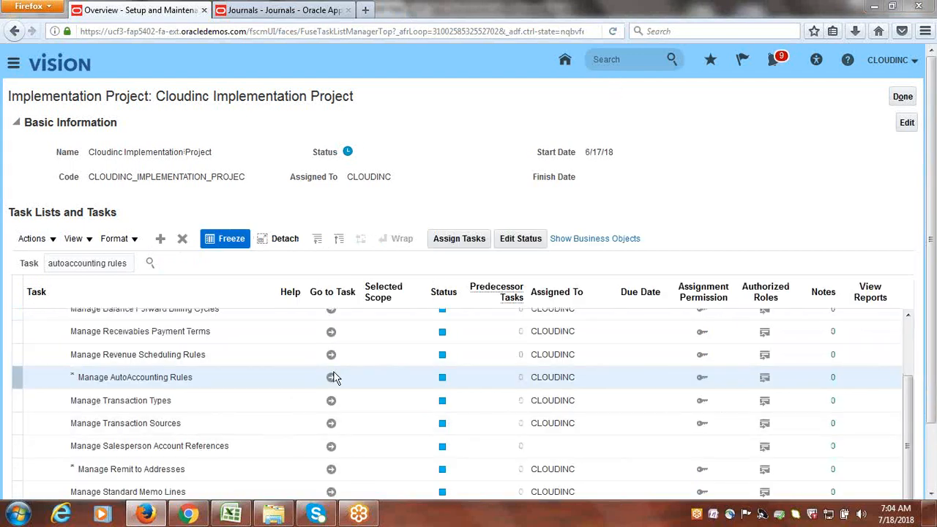
{"action": "left_click", "coordinate": [331, 381]}
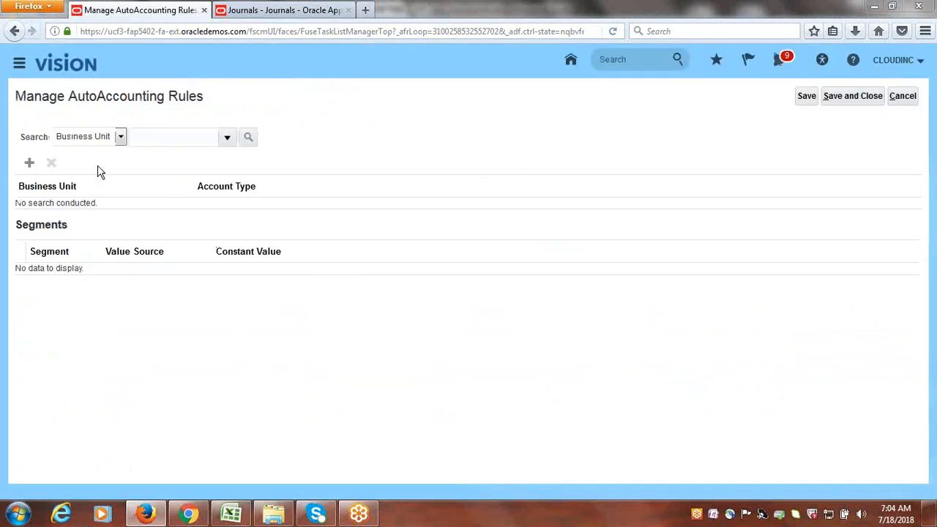
- Search the AutoAccounting rules for Cloudinc US Business Unit and examine the segments of the Receivable account type
{"action": "left_click", "coordinate": [227, 139]}
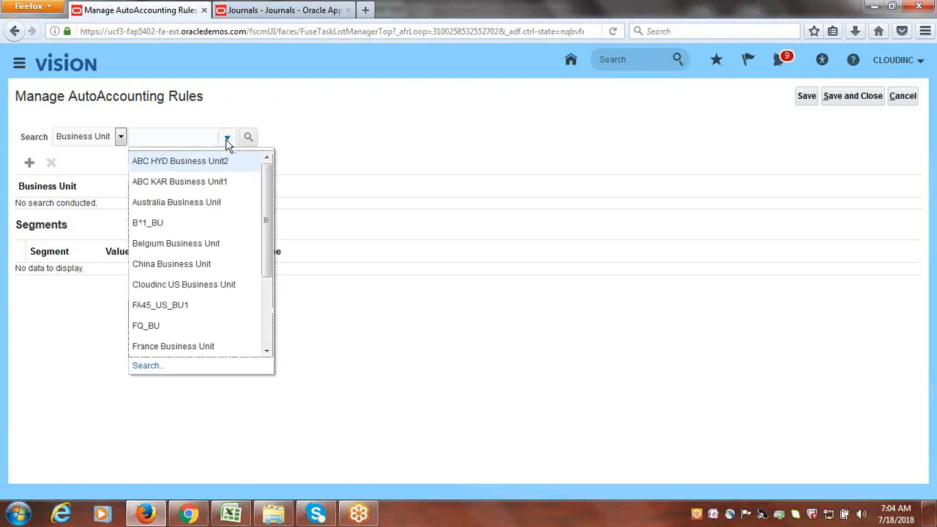
{"action": "left_click", "coordinate": [208, 284]}
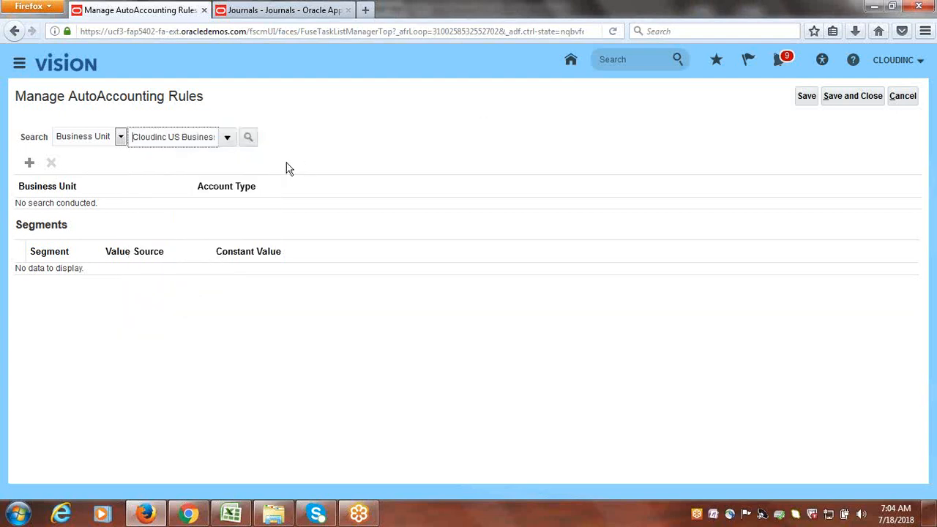
{"action": "left_click", "coordinate": [251, 143]}
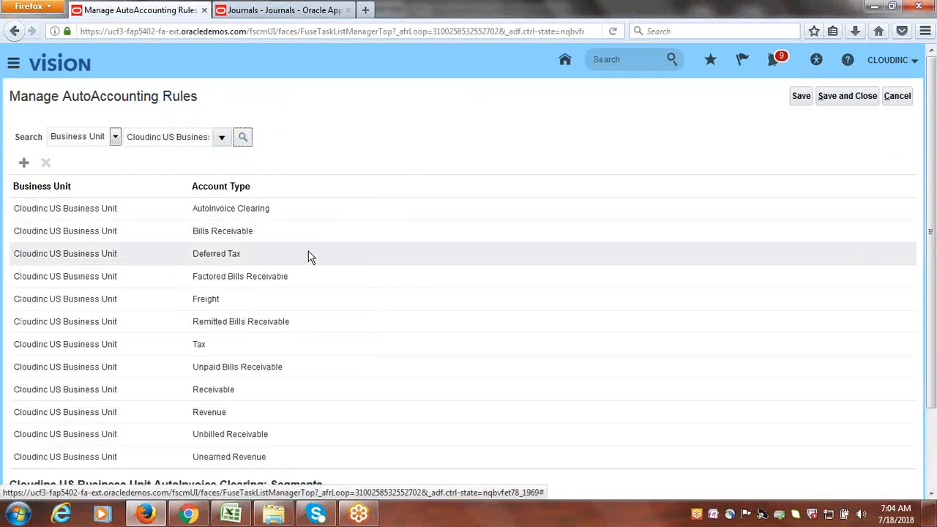
{"action": "left_click", "coordinate": [242, 391]}
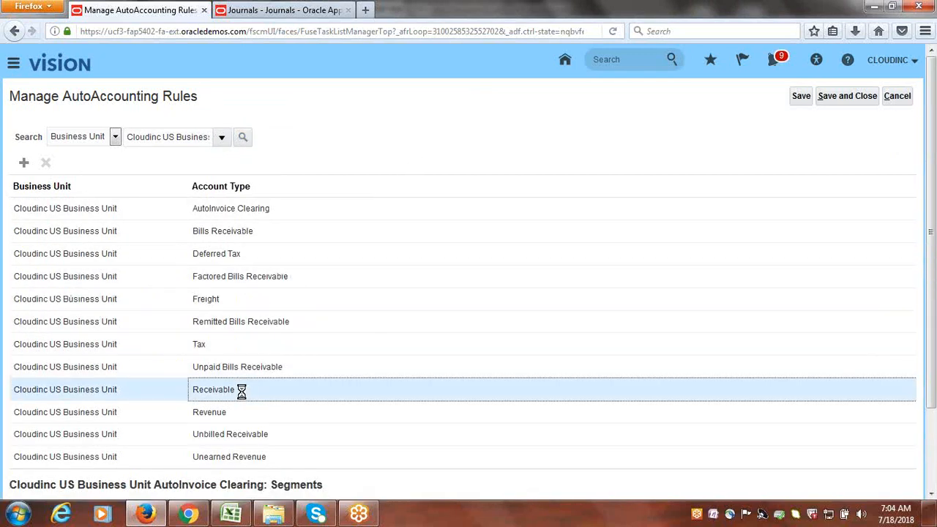
{"action": "scroll", "coordinate": [563, 202], "scroll_direction": "down", "scroll_amount": 2}
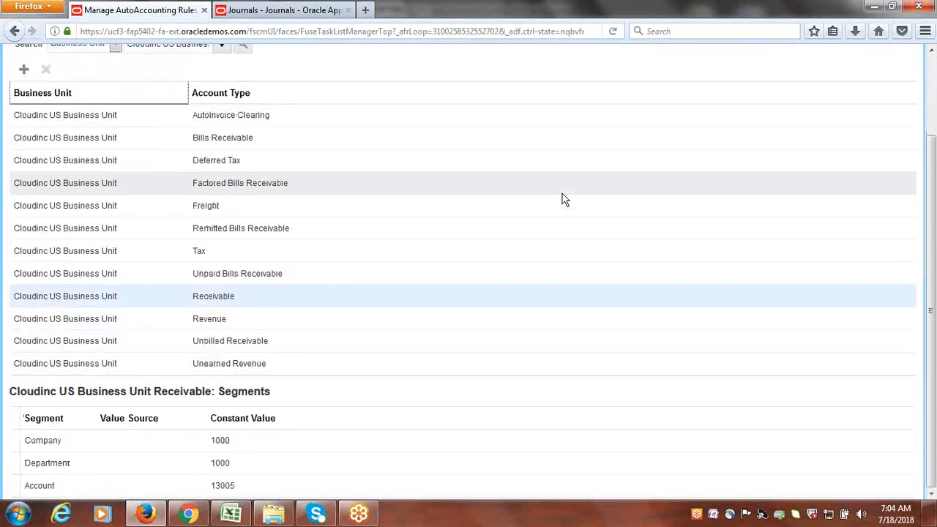
{"action": "left_click", "coordinate": [210, 301]}
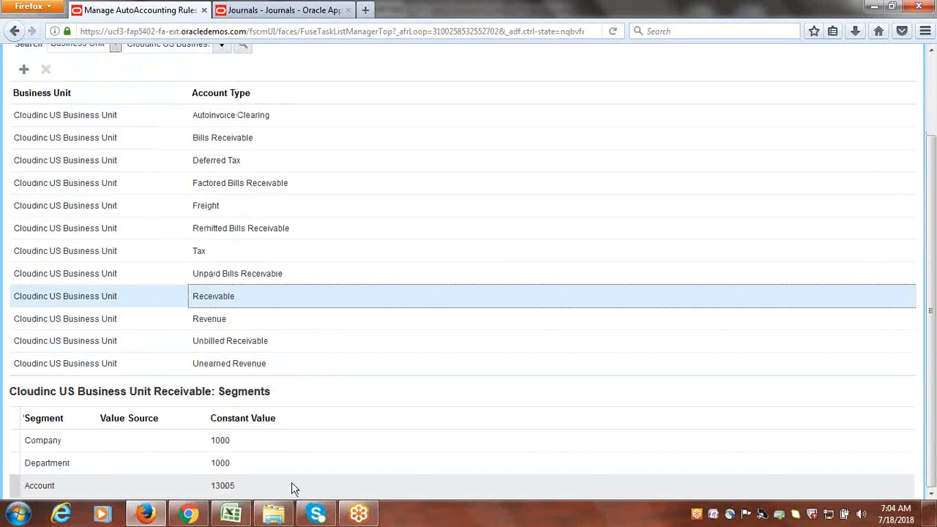
- Open a blank Notepad document and note down the receivable account value 13005
{"action": "left_click", "coordinate": [11, 516]}
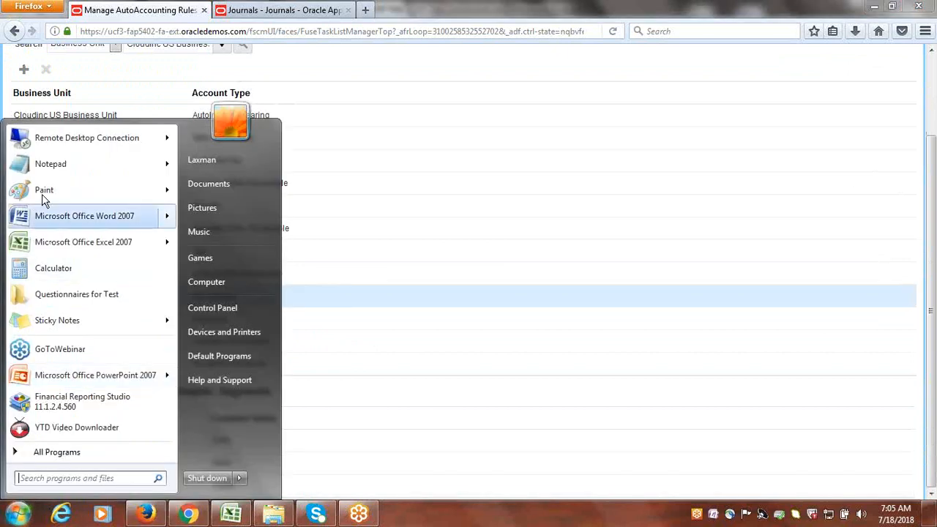
{"action": "left_click", "coordinate": [54, 165]}
{"action": "type", "text": "13005"}
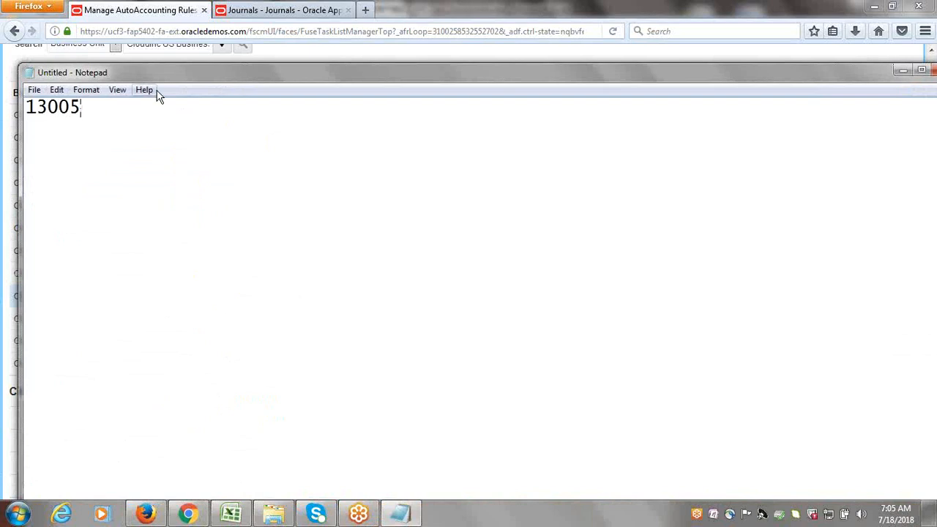
- Return to Firefox, leave the AutoAccounting rules, and search the implementation project's tasks for "chart of accounts value sets"
{"action": "key", "text": "alt+Tab"}
{"action": "scroll", "coordinate": [554, 158], "scroll_direction": "up", "scroll_amount": 3}
{"action": "left_click", "coordinate": [847, 95]}
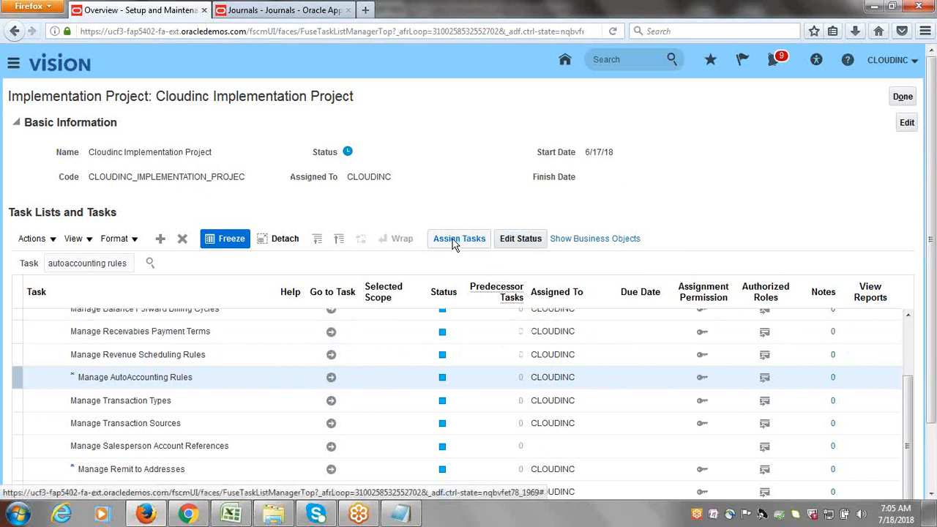
{"action": "double_click", "coordinate": [114, 265]}
{"action": "triple_click", "coordinate": [114, 265]}
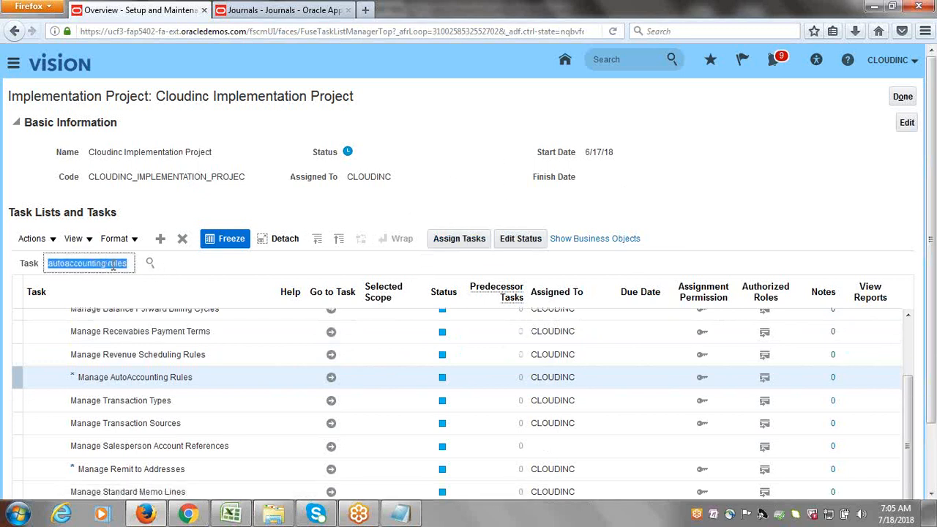
{"action": "type", "text": "chart of accou"}
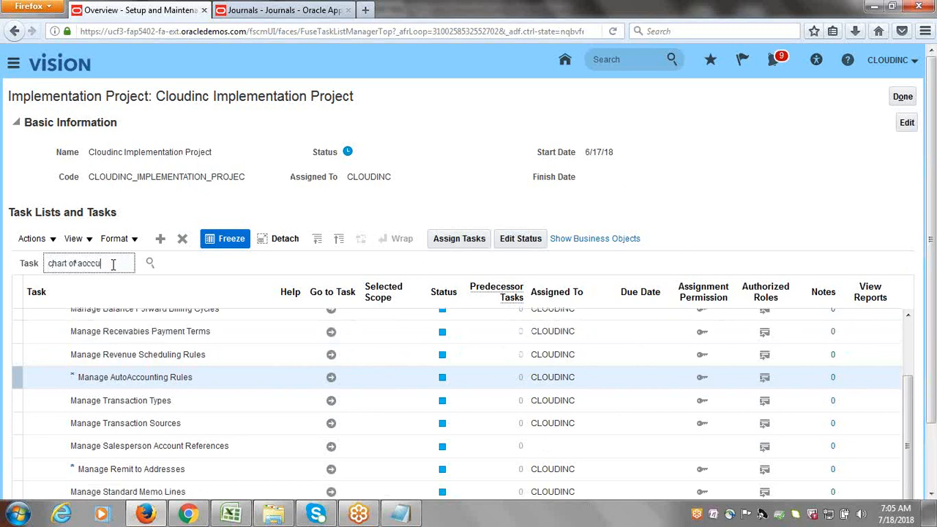
{"action": "type", "text": "nts value sets"}
{"action": "key", "text": "Return"}
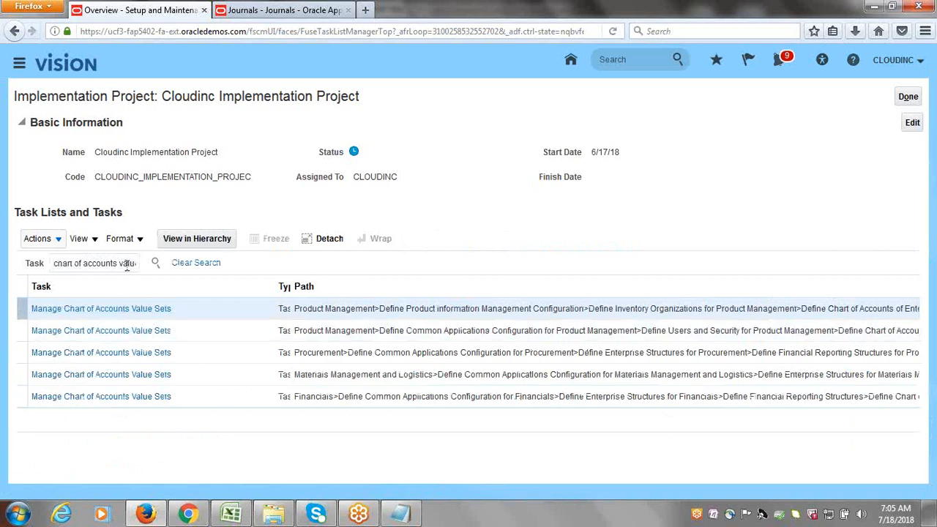
- Search the project's tasks for "chart of accounts stru" and open the Manage Chart of Accounts Structures task under Financials
{"action": "left_click_drag", "start_coordinate": [127, 266], "coordinate": [224, 264]}
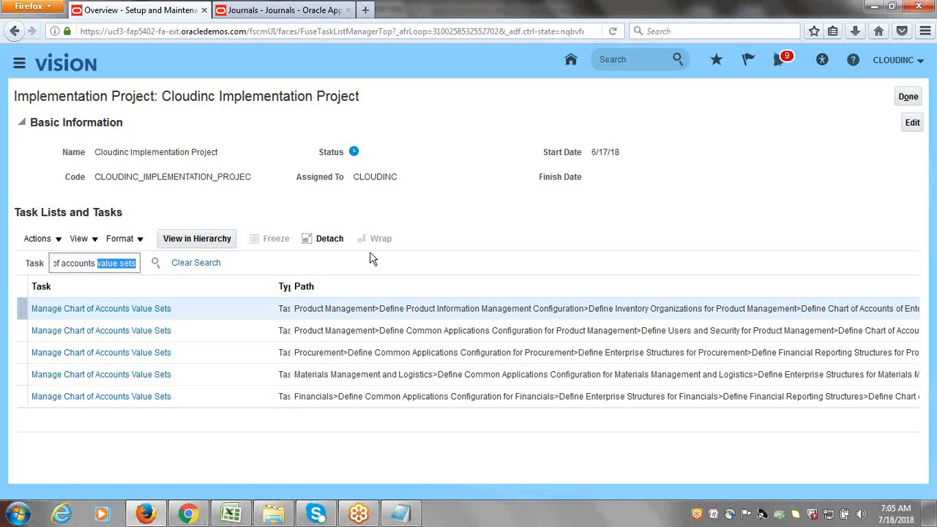
{"action": "type", "text": "str"}
{"action": "key", "text": "Return"}
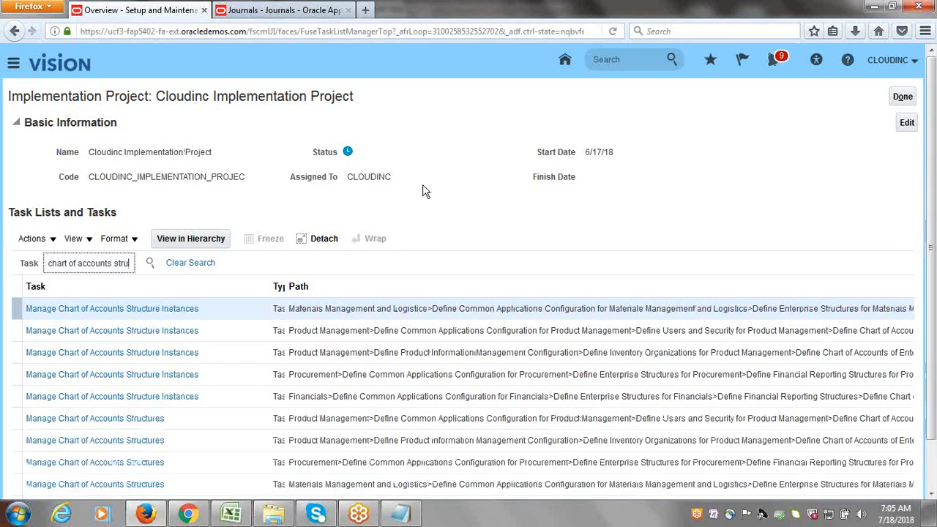
{"action": "scroll", "coordinate": [356, 327], "scroll_direction": "down", "scroll_amount": 1}
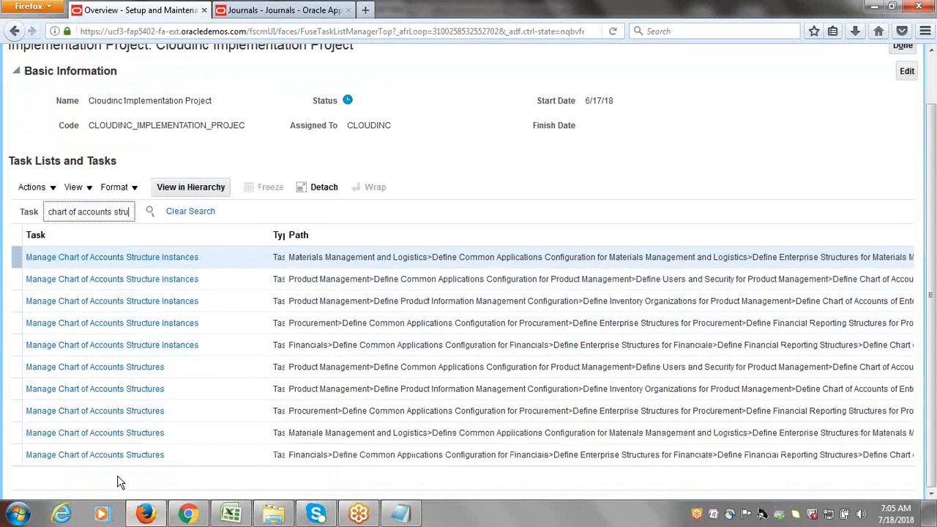
{"action": "left_click", "coordinate": [113, 454]}
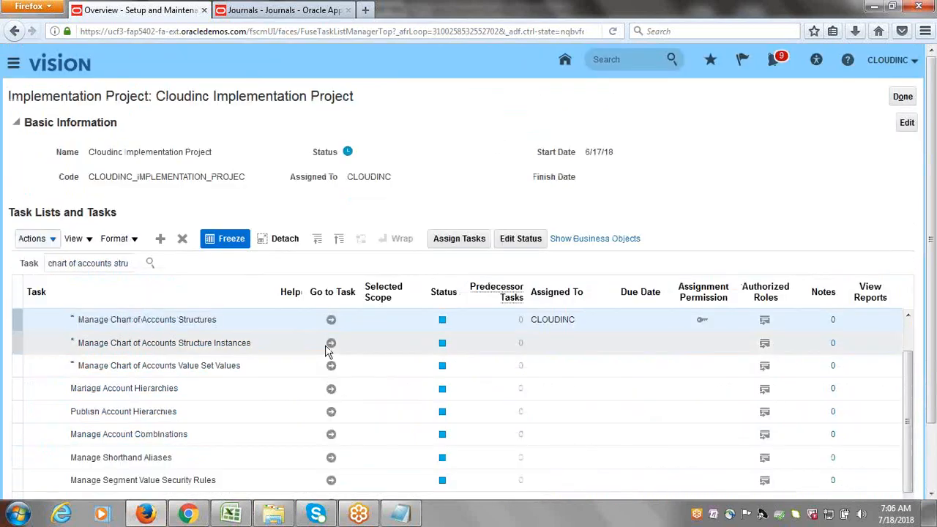
{"action": "left_click", "coordinate": [331, 320]}
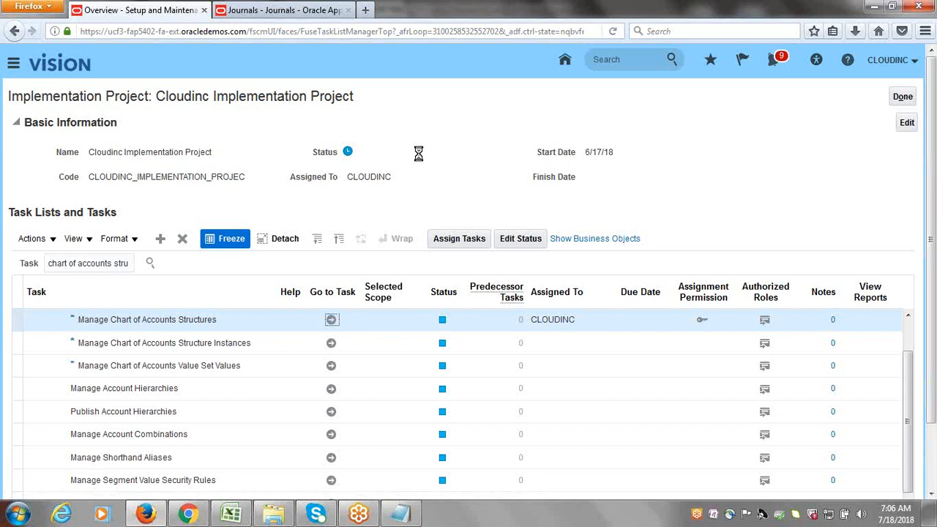
- Find the Accounting Flexfield, examine the segment value sets of its Cloudinc structure instance, and leave the structures page
{"action": "left_click", "coordinate": [184, 176]}
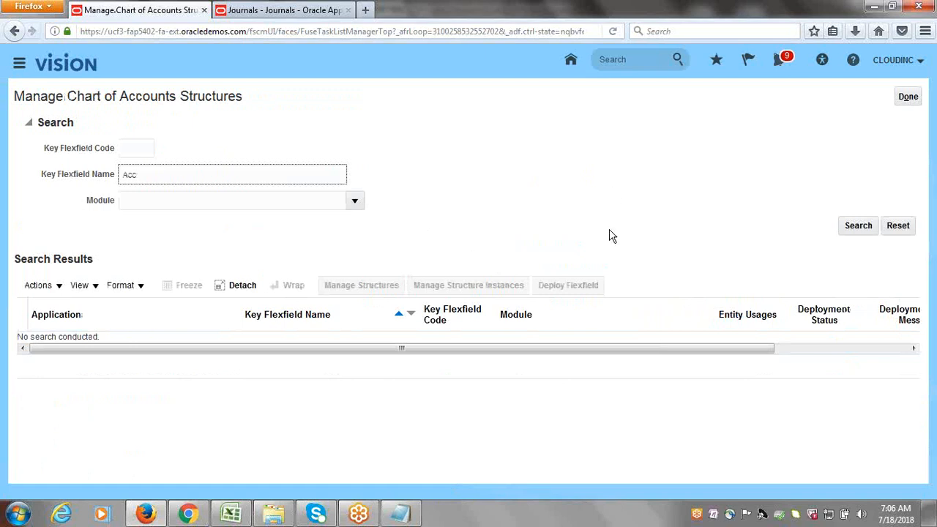
{"action": "key", "text": "Return"}
{"action": "left_click", "coordinate": [456, 288]}
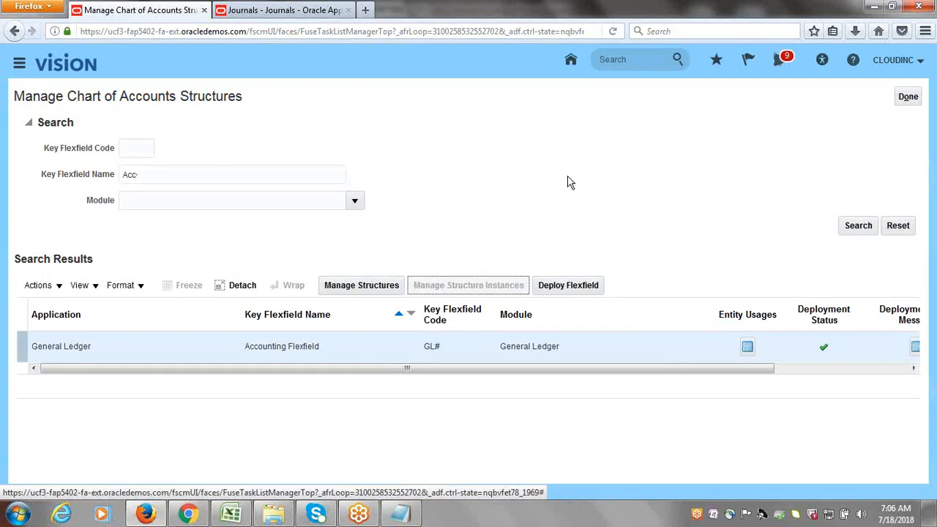
{"action": "left_click", "coordinate": [209, 159]}
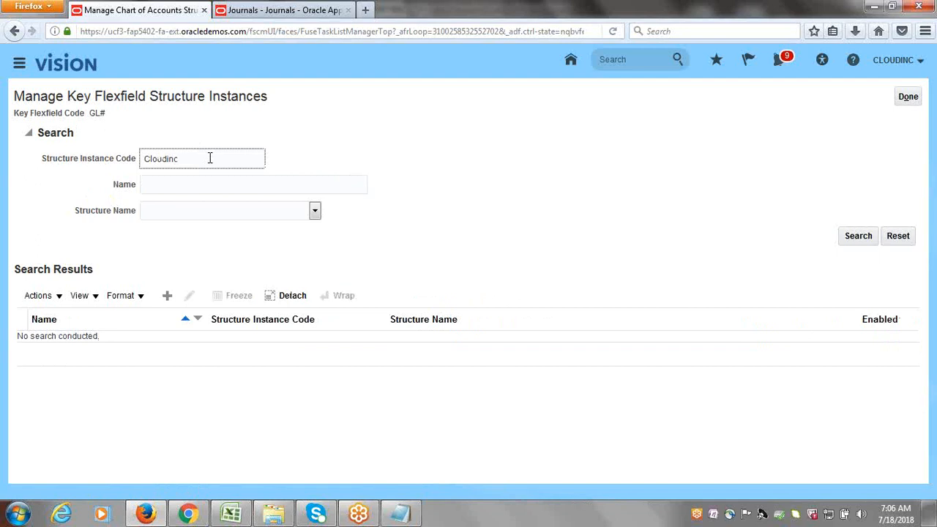
{"action": "key", "text": "Return"}
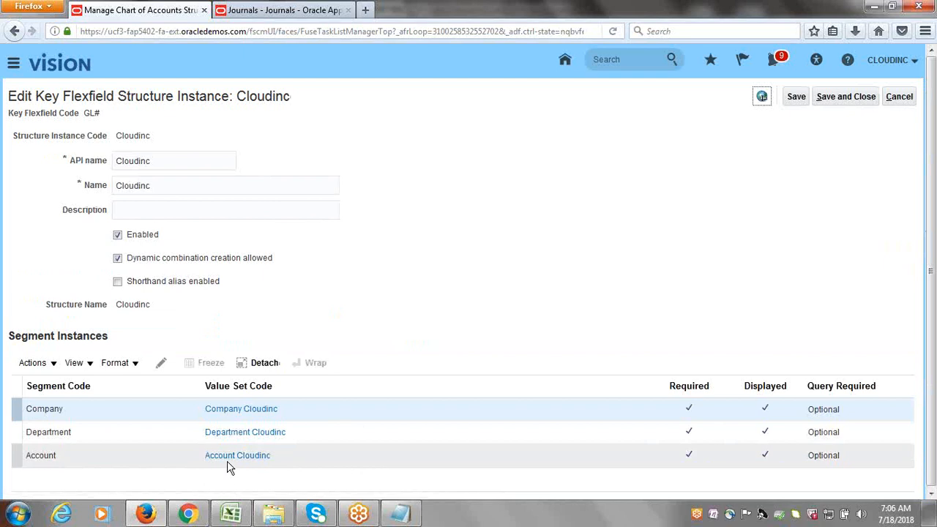
{"action": "left_click", "coordinate": [862, 102]}
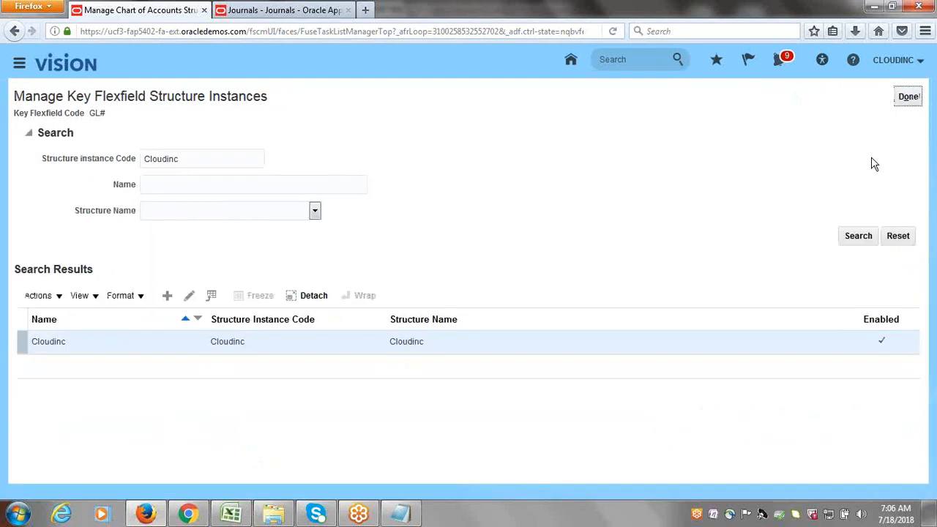
{"action": "left_click", "coordinate": [908, 97]}
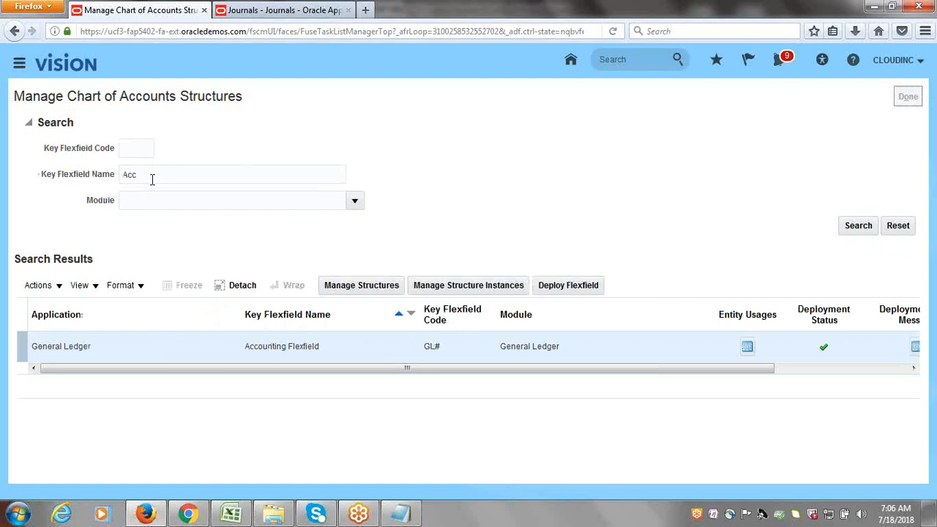
- Open the Manage Chart of Accounts Value Set Values task from the Cloudinc Implementation Project
{"action": "left_click", "coordinate": [120, 263]}
{"action": "double_click", "coordinate": [120, 263]}
{"action": "type", "text": "val"}
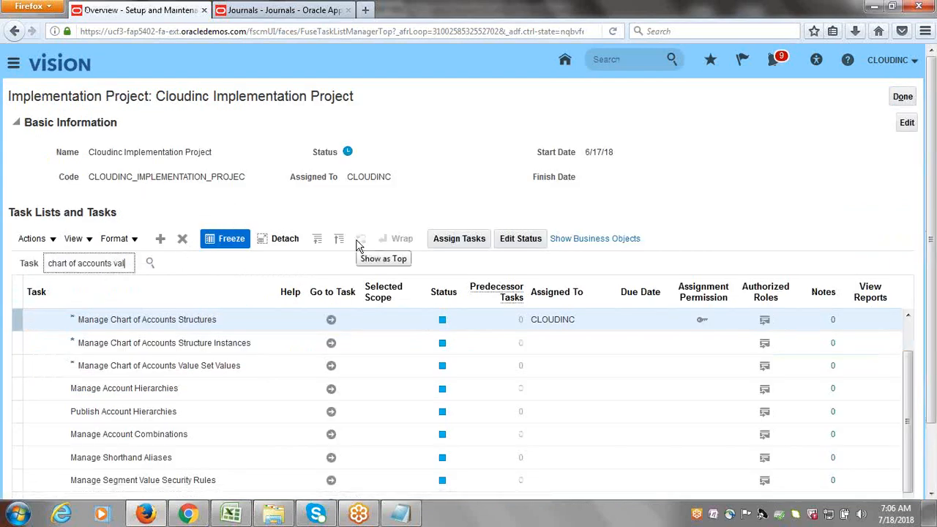
{"action": "key", "text": "BackSpace"}
{"action": "key", "text": "BackSpace"}
{"action": "key", "text": "BackSpace"}
{"action": "key", "text": "BackSpace"}
{"action": "key", "text": "BackSpace"}
{"action": "key", "text": "BackSpace"}
{"action": "key", "text": "BackSpace"}
{"action": "key", "text": "BackSpace"}
{"action": "key", "text": "BackSpace"}
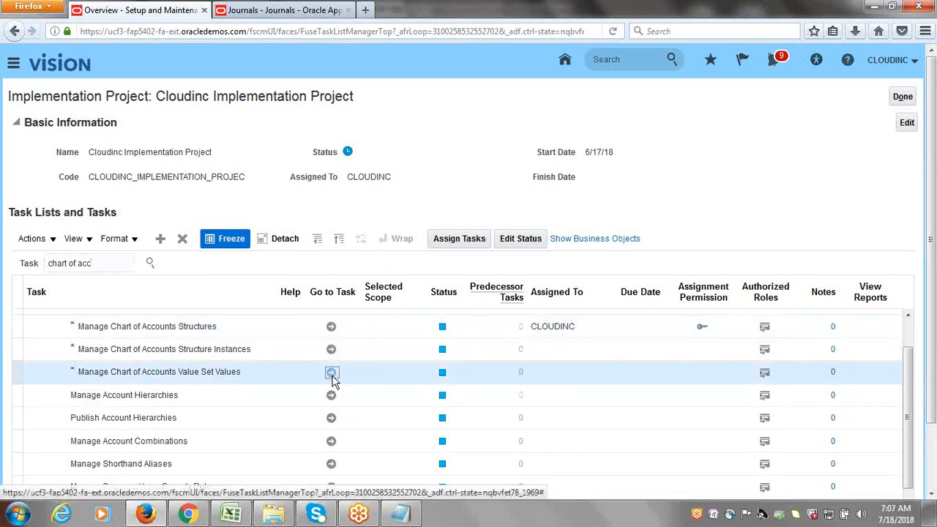
{"action": "left_click", "coordinate": [331, 375]}
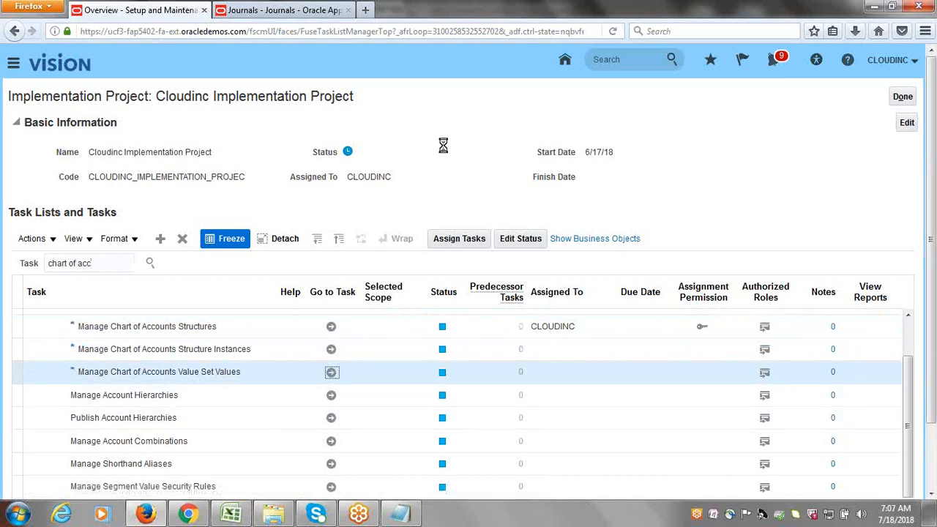
- Search for the value set code "Account Cloudinc" and open its values for management
{"action": "left_click", "coordinate": [253, 162]}
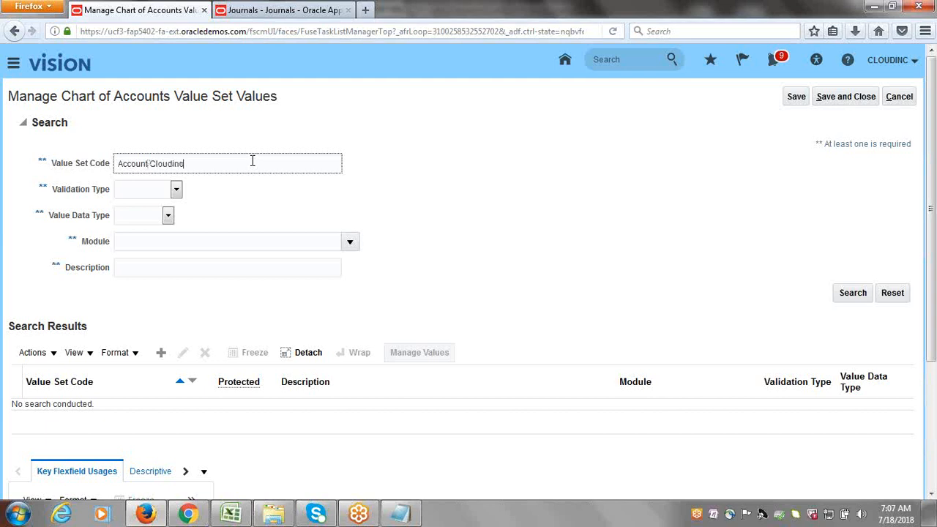
{"action": "key", "text": "Return"}
{"action": "left_click", "coordinate": [441, 354]}
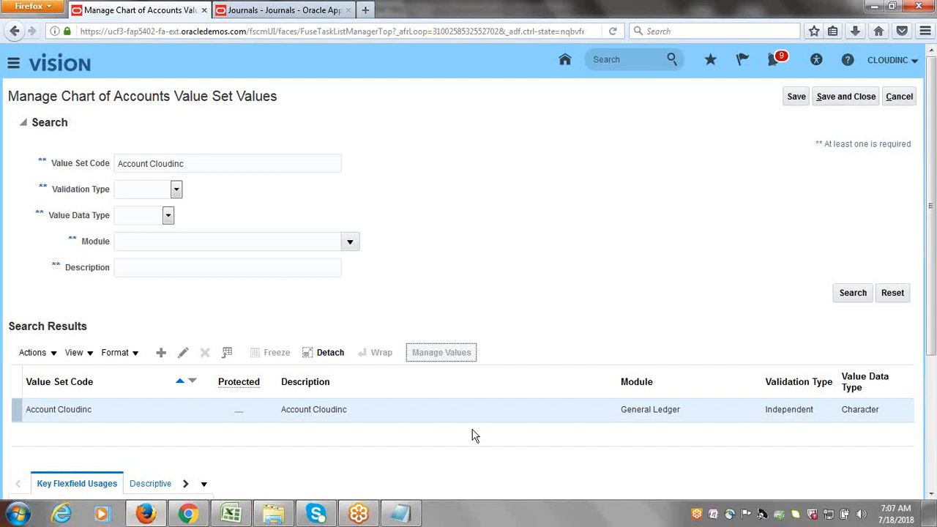
- Copy 13005 from the Notepad note and search the Account Cloudinc values for it
{"action": "left_click", "coordinate": [400, 515]}
{"action": "left_click_drag", "start_coordinate": [102, 111], "coordinate": [7, 120]}
{"action": "key", "text": "ctrl+c"}
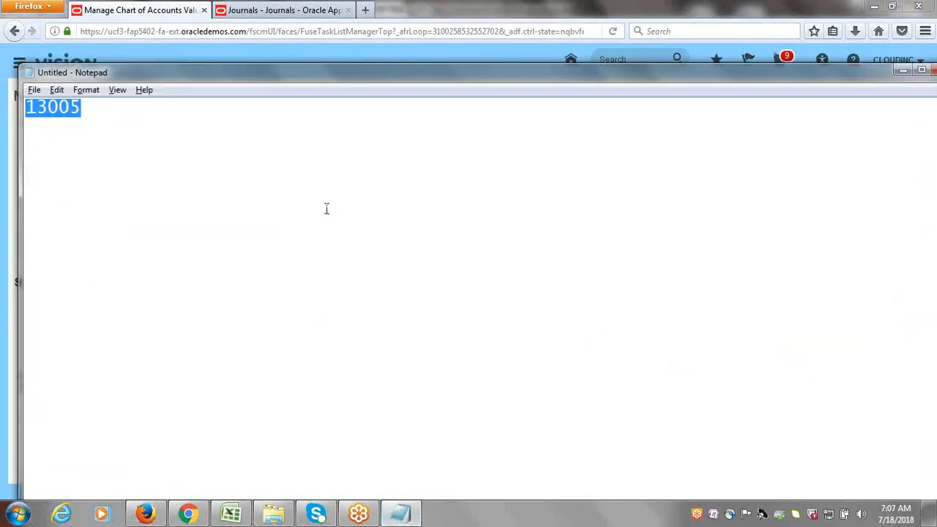
{"action": "key", "text": "alt+Tab"}
{"action": "left_click", "coordinate": [149, 193]}
{"action": "key", "text": "ctrl+v"}
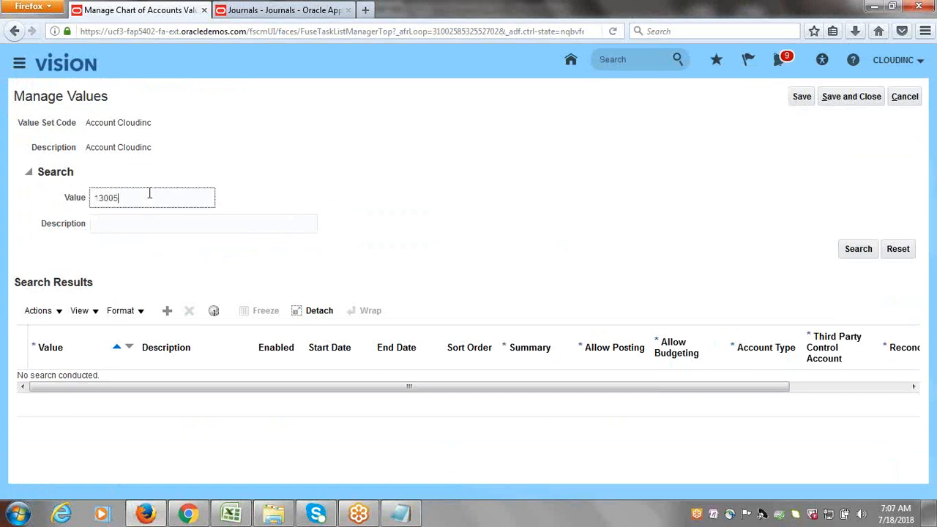
{"action": "left_click", "coordinate": [861, 252]}
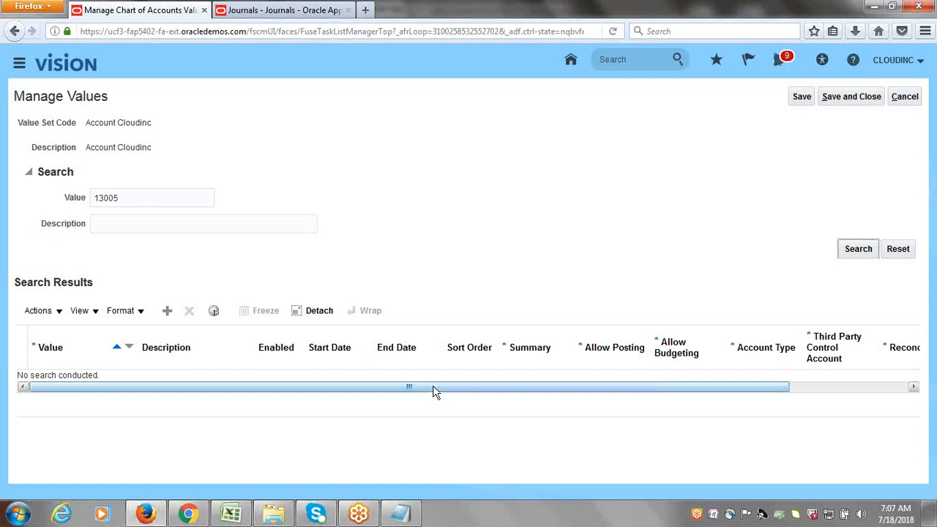
- Set the Financial Category of account 13005 to Accounts receivable, then save and close the value and the value set page
{"action": "left_click_drag", "start_coordinate": [441, 409], "coordinate": [742, 417]}
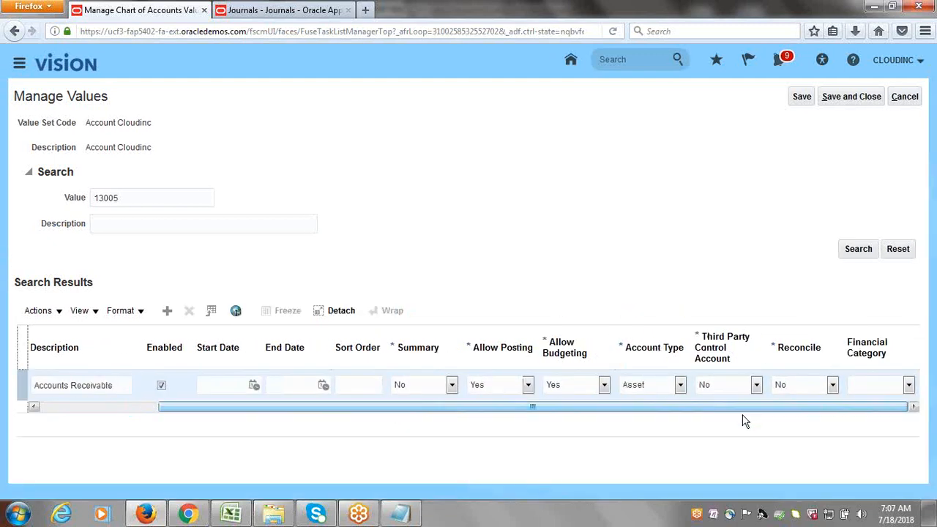
{"action": "left_click", "coordinate": [908, 386]}
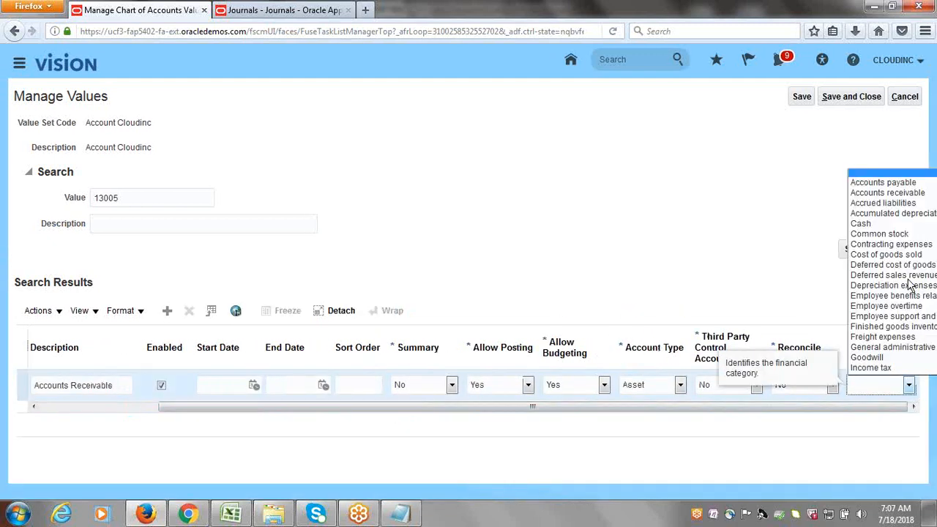
{"action": "left_click", "coordinate": [886, 186]}
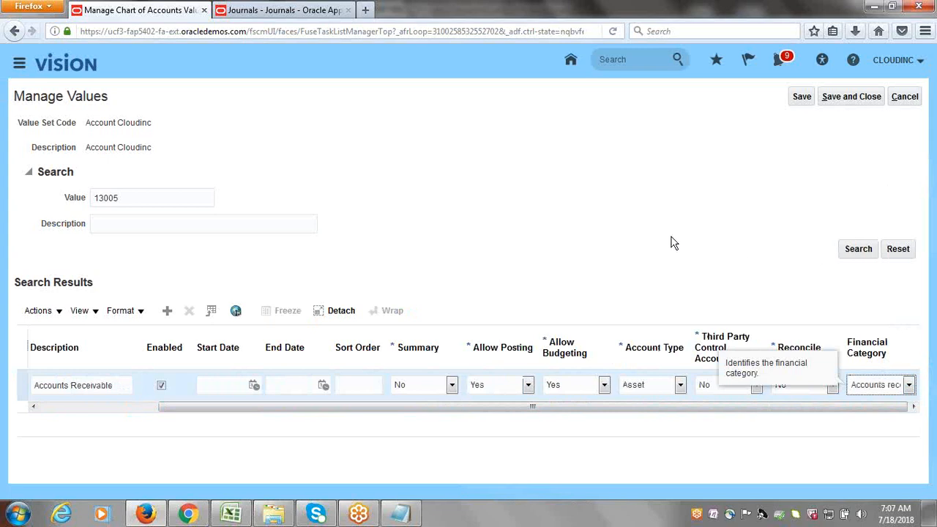
{"action": "left_click", "coordinate": [852, 100]}
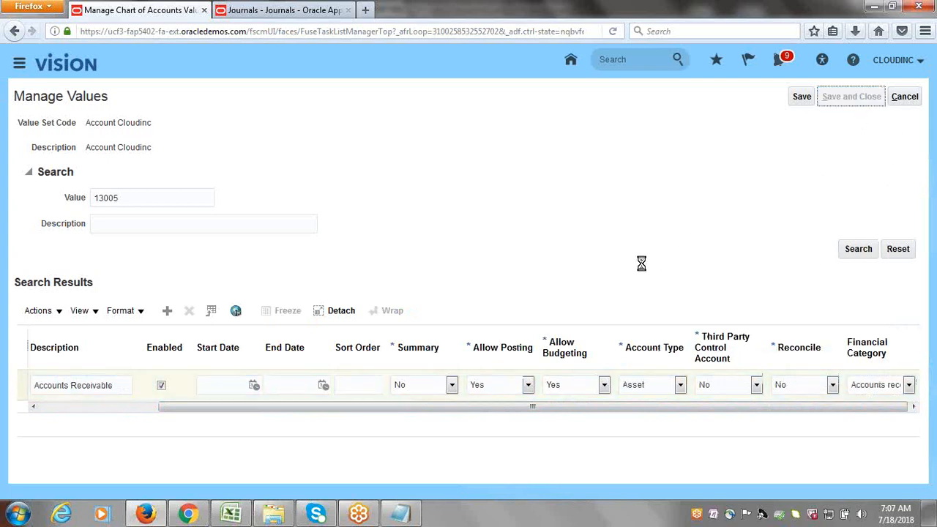
{"action": "left_click", "coordinate": [846, 96]}
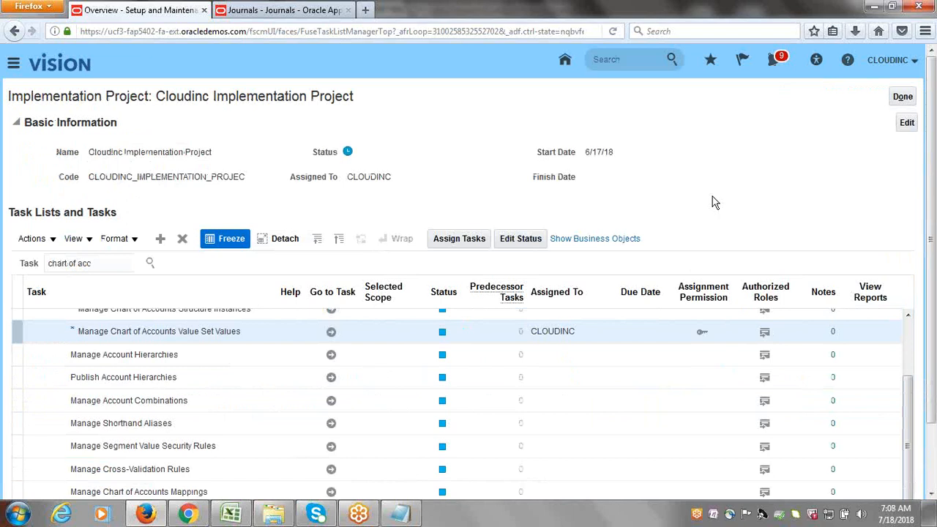
- Open the Scheduled Processes work area
{"action": "left_click", "coordinate": [11, 64]}
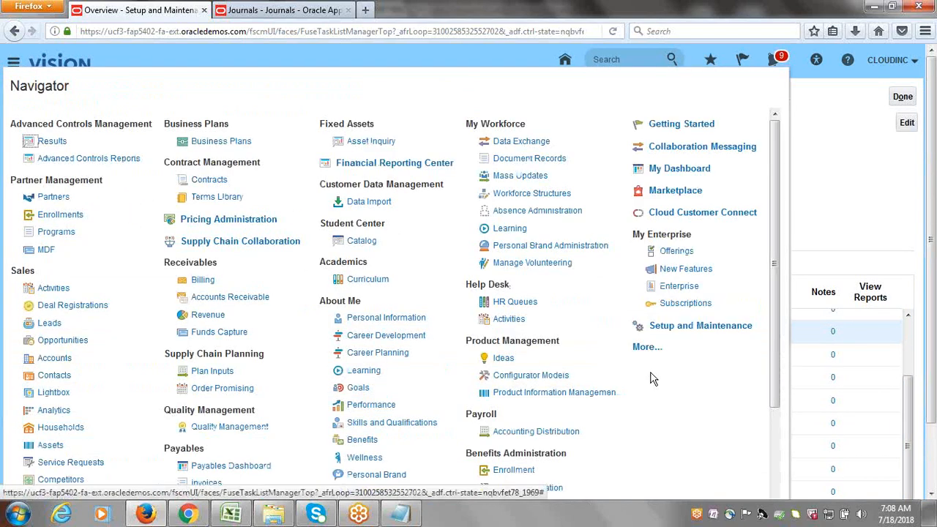
{"action": "left_click", "coordinate": [647, 349]}
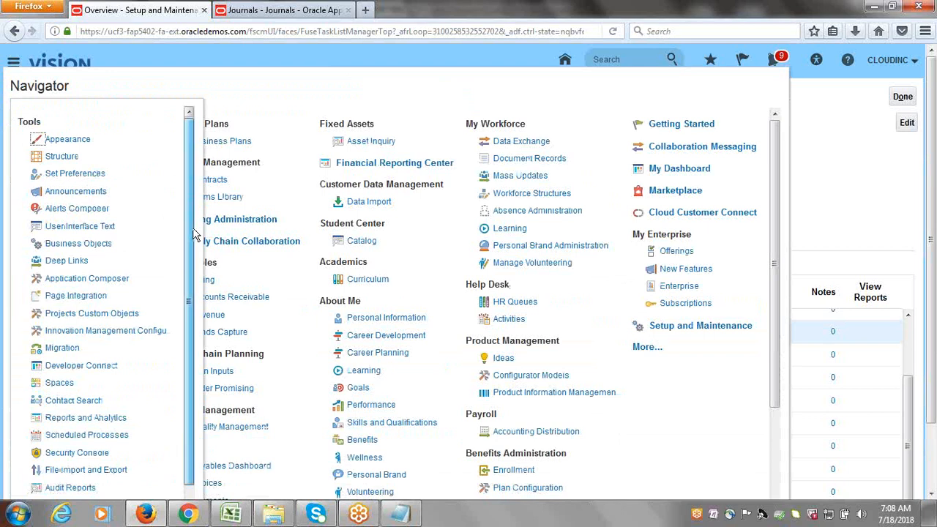
{"action": "scroll", "coordinate": [190, 229], "scroll_direction": "down", "scroll_amount": 1}
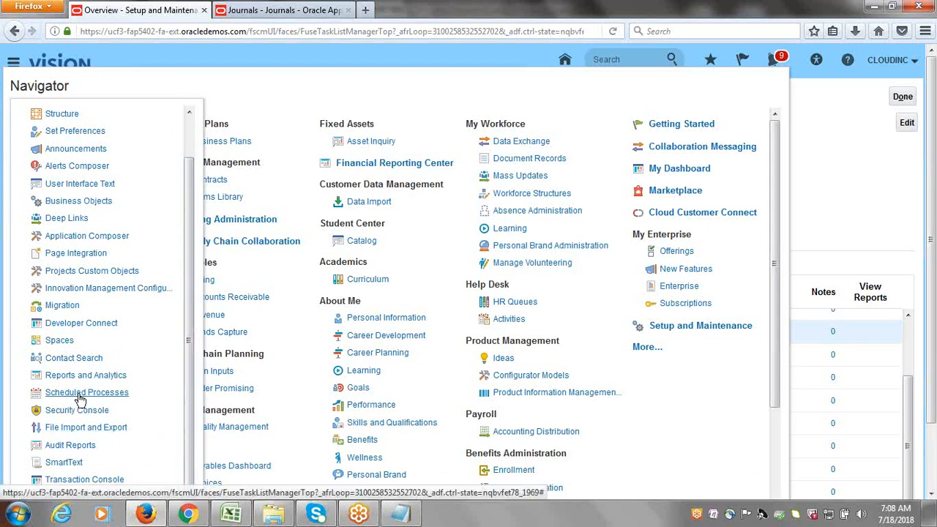
{"action": "left_click", "coordinate": [81, 399]}
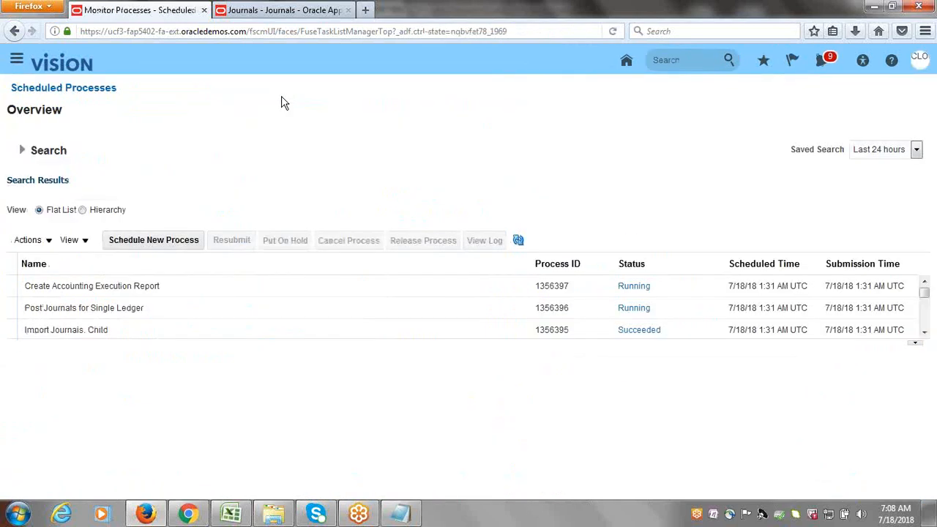
- Start a new scheduled process, search job names for "Reconciliation" and choose Prepare Receivables to General Ledger Reconciliation
{"action": "left_click", "coordinate": [163, 240]}
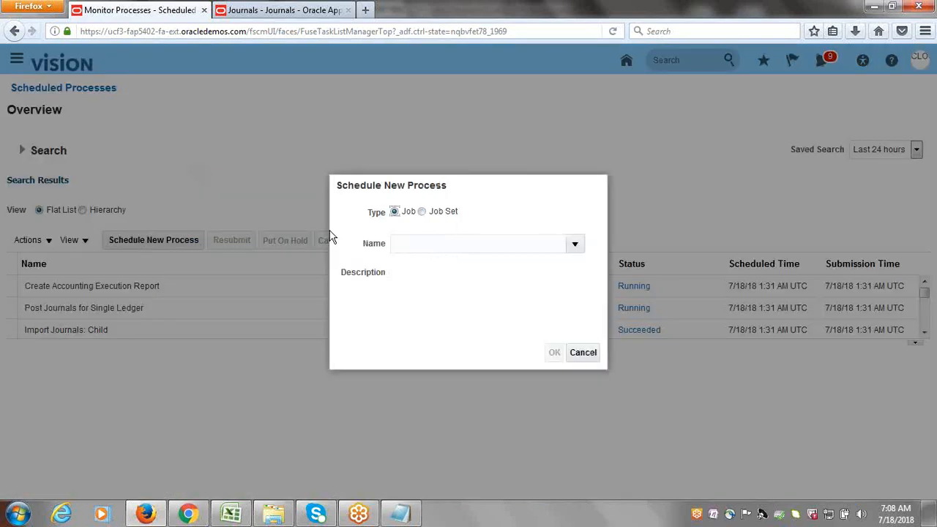
{"action": "left_click", "coordinate": [423, 243]}
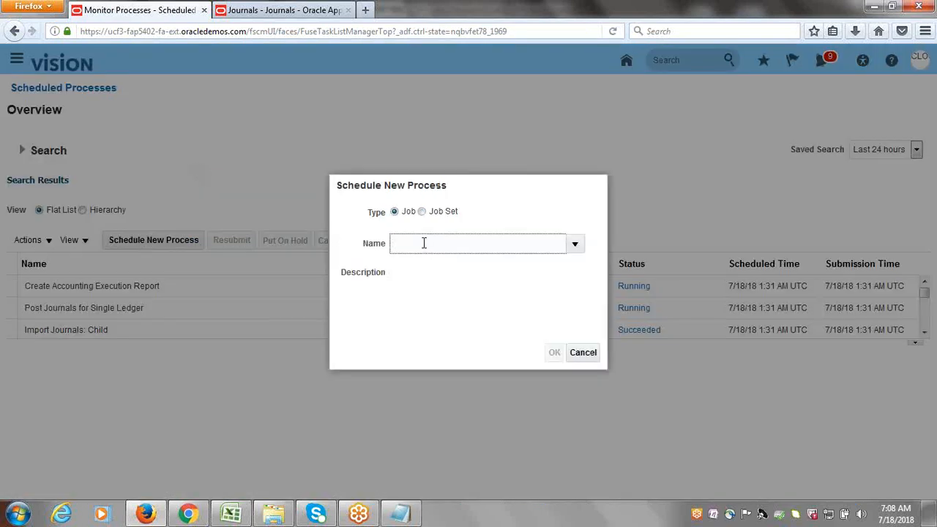
{"action": "type", "text": "Reconciliation"}
{"action": "key", "text": "Tab"}
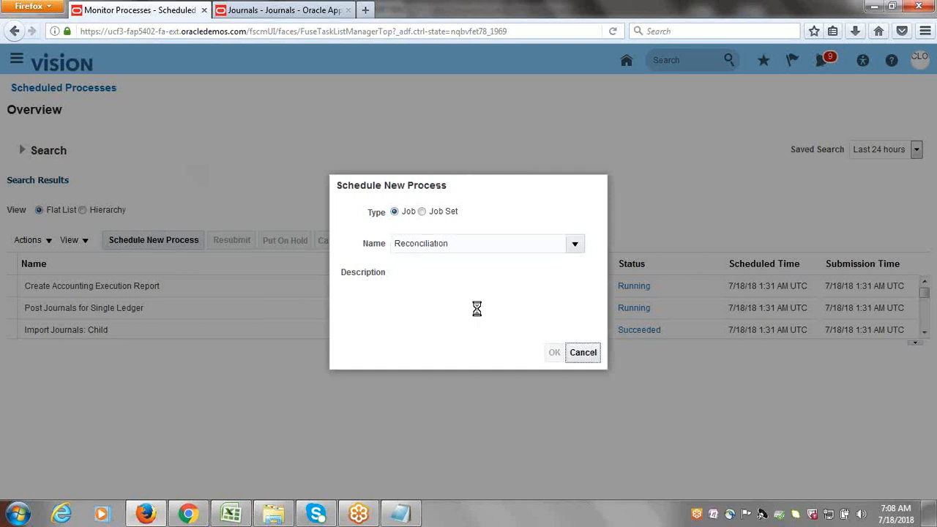
{"action": "left_click", "coordinate": [520, 190]}
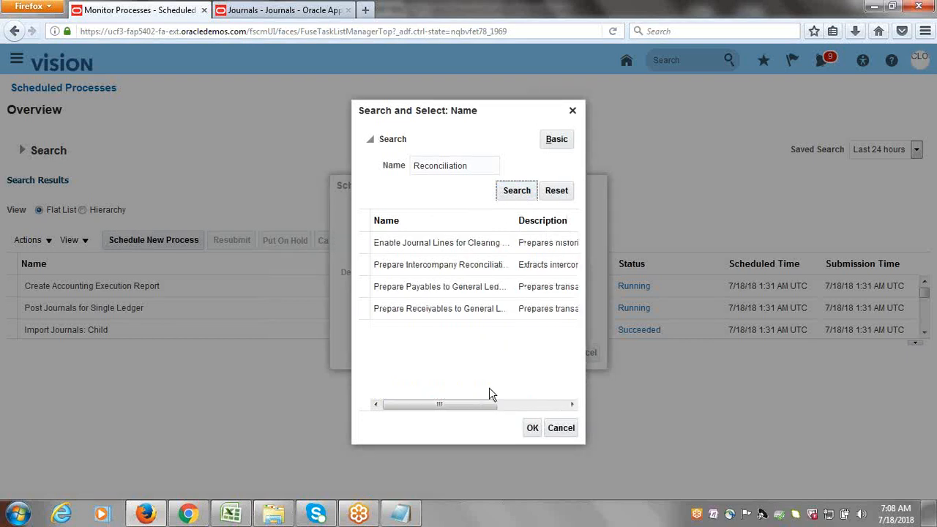
{"action": "left_click", "coordinate": [368, 310]}
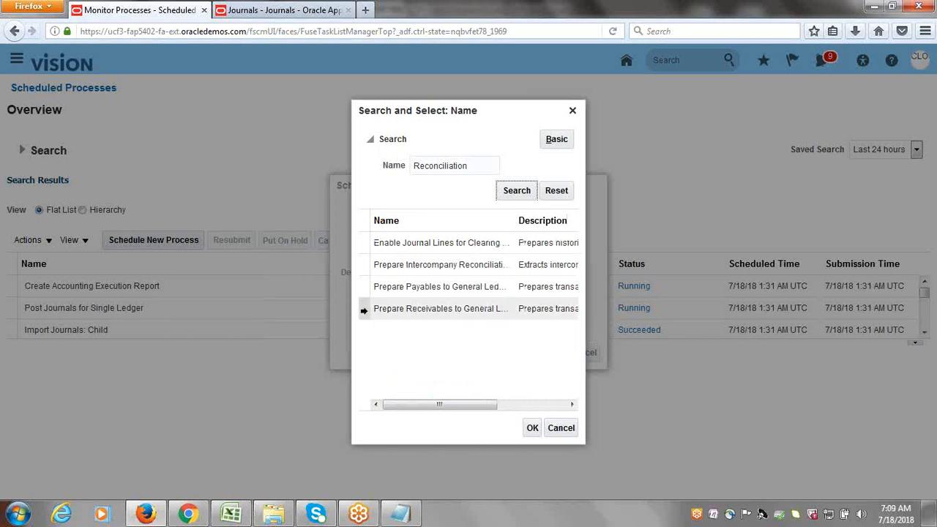
{"action": "left_click", "coordinate": [533, 428]}
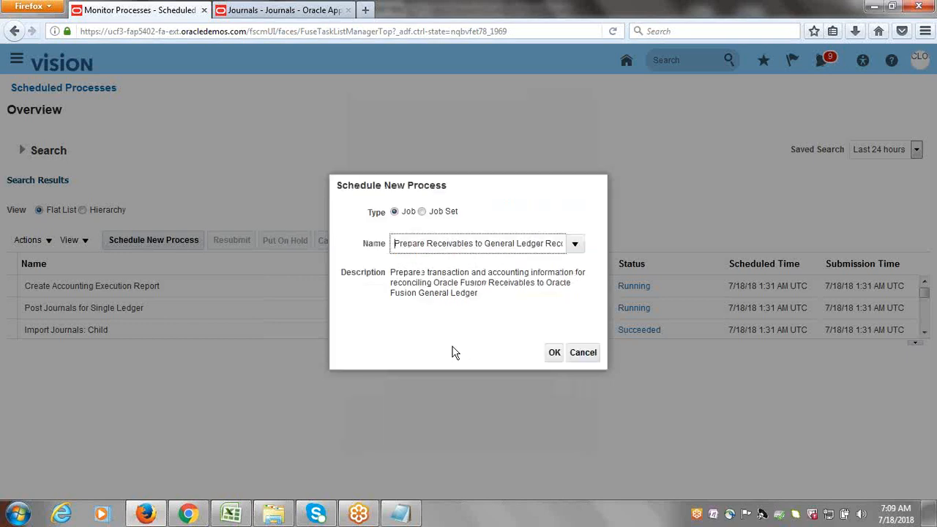
{"action": "left_click", "coordinate": [554, 354]}
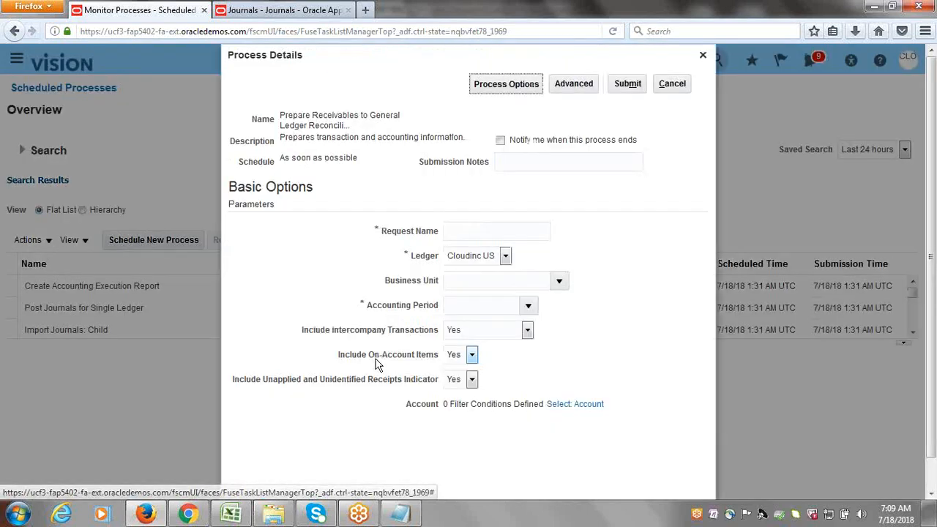
- Enter request name AR-GL-JUL-18-Reconciliation, business unit Cloudinc US Business Unit and accounting period Jul-18 for the process
{"action": "left_click", "coordinate": [473, 232]}
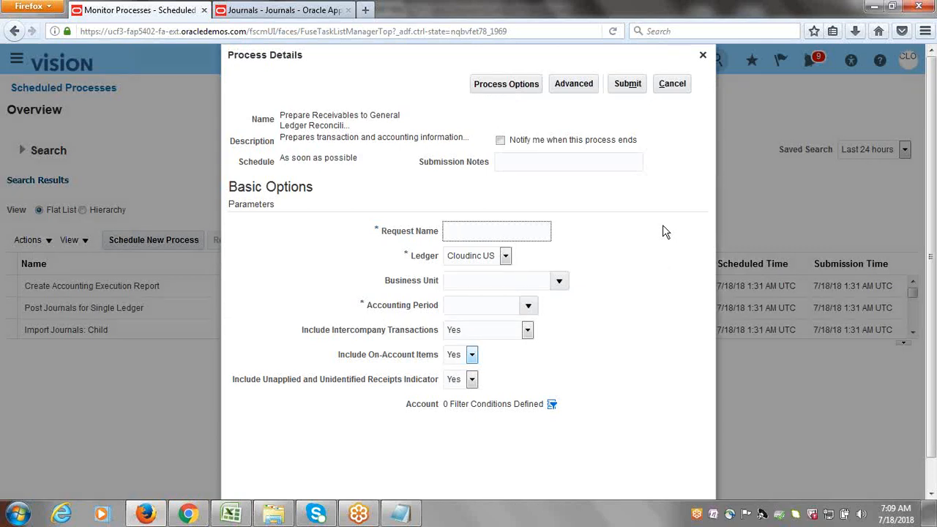
{"action": "type", "text": "AR-GL-JUL-18-Reconciliation"}
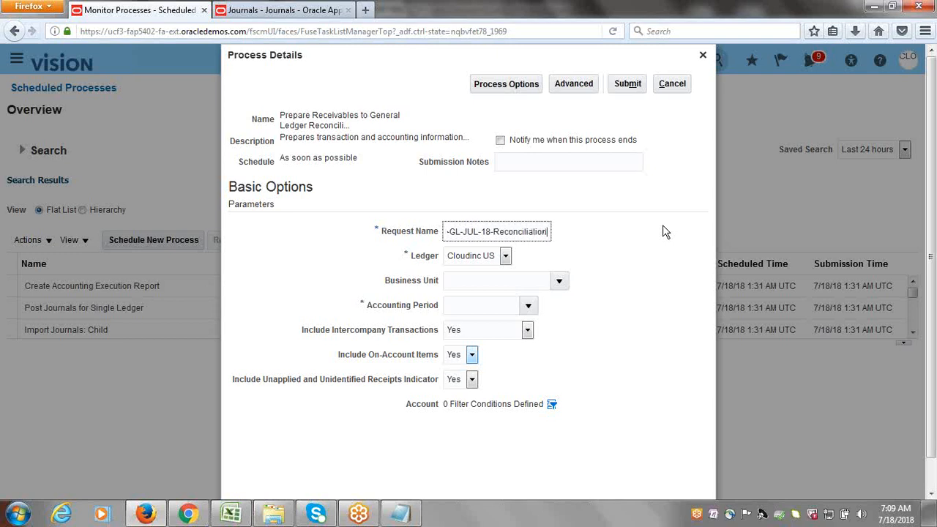
{"action": "key", "text": "Tab"}
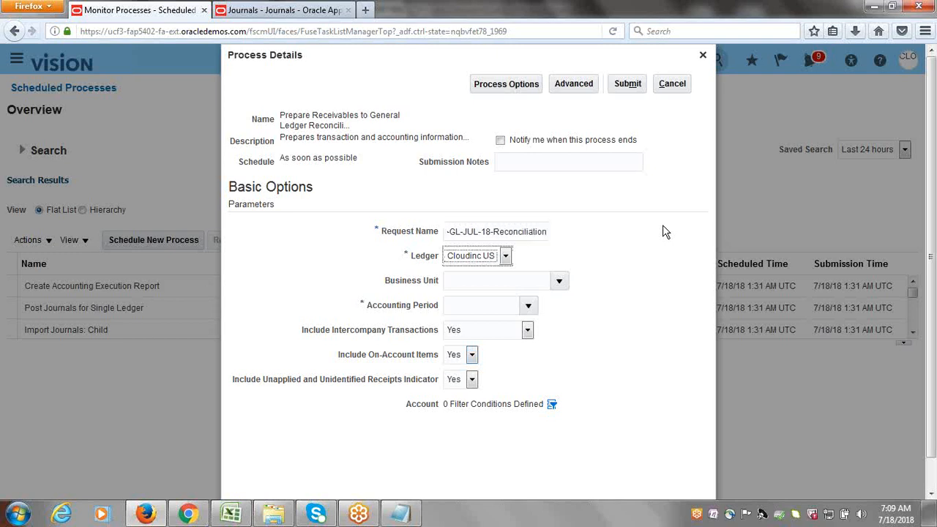
{"action": "left_click", "coordinate": [559, 282]}
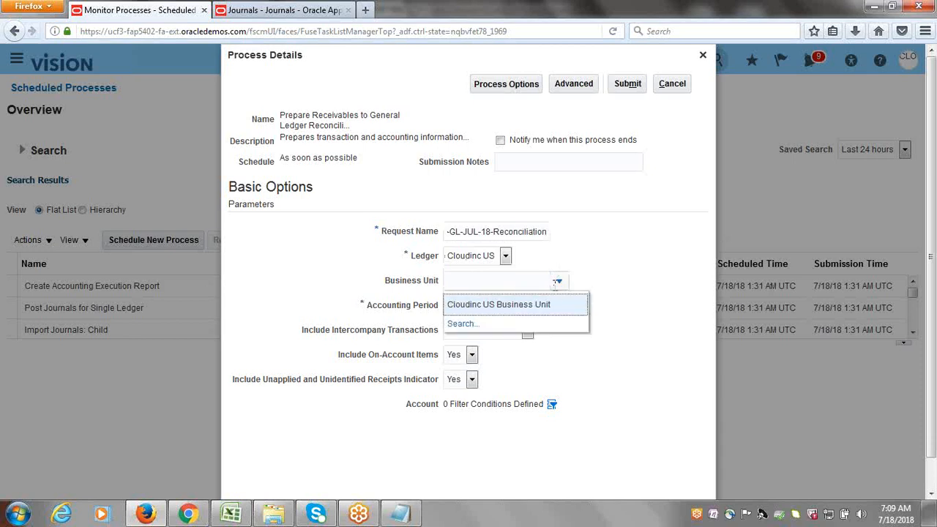
{"action": "left_click", "coordinate": [535, 304]}
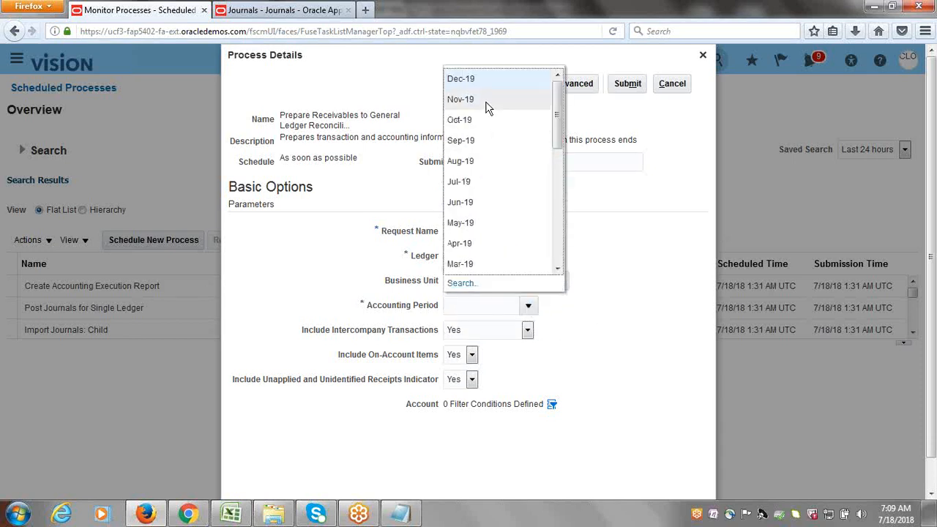
{"action": "left_click_drag", "start_coordinate": [556, 123], "coordinate": [528, 222]}
{"action": "left_click", "coordinate": [474, 231]}
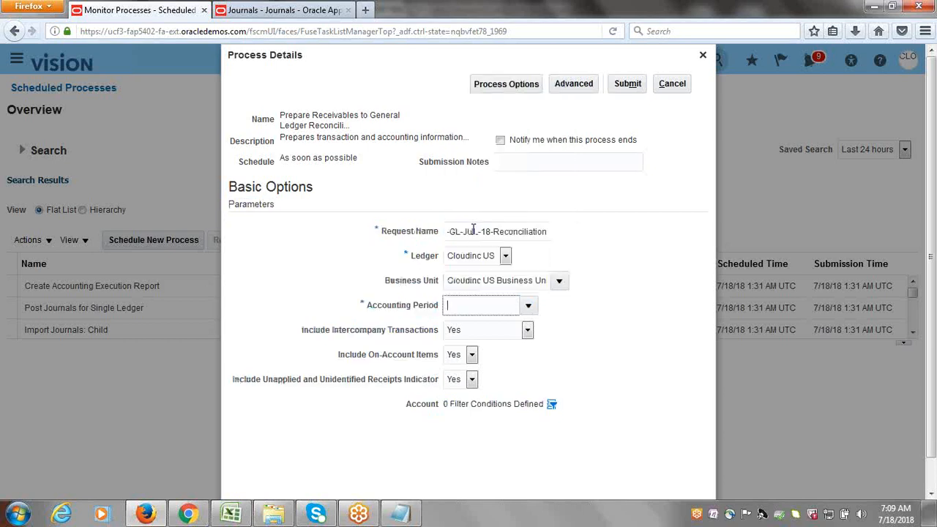
- Add the Account field to the process's account filter conditions
{"action": "left_click", "coordinate": [553, 407]}
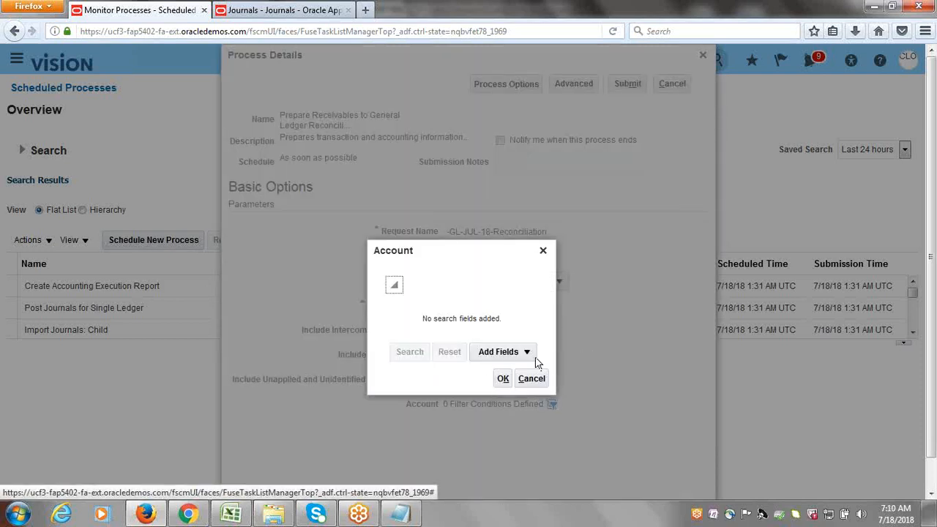
{"action": "left_click", "coordinate": [527, 357]}
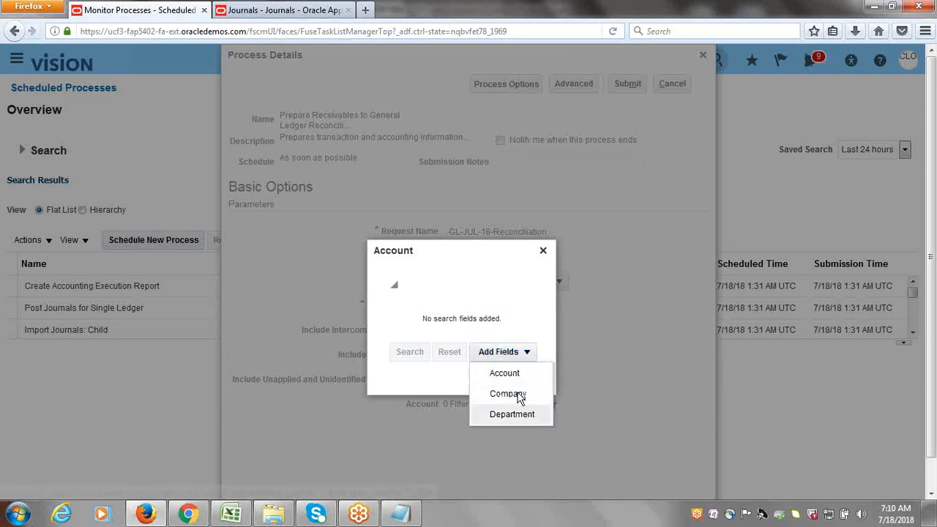
{"action": "left_click", "coordinate": [519, 376]}
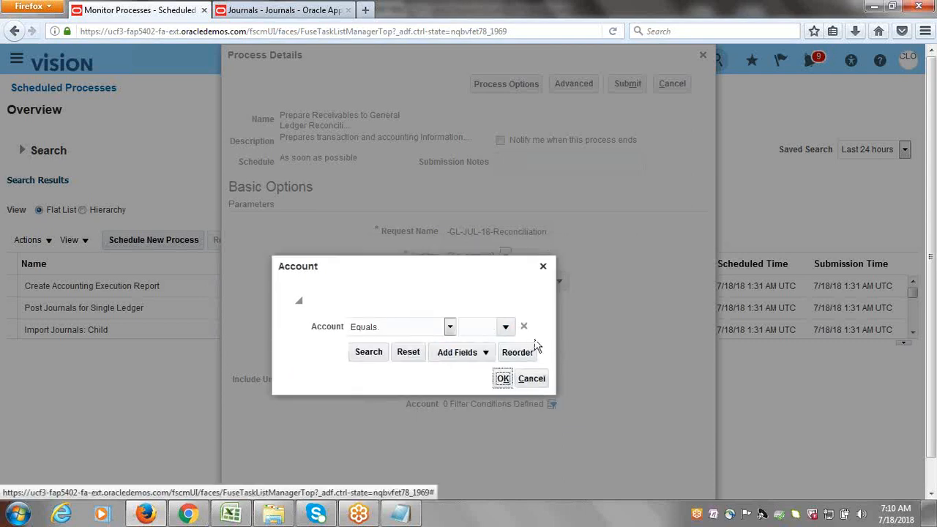
- Look up value 13005, using the number in the Notepad note, and apply it as the Account Equals condition
{"action": "left_click", "coordinate": [507, 328]}
{"action": "left_click", "coordinate": [506, 329]}
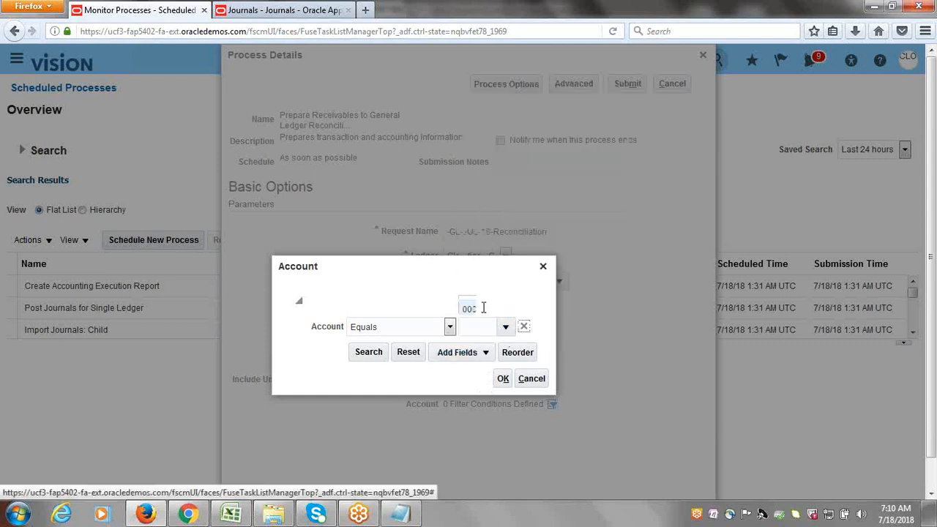
{"action": "left_click", "coordinate": [483, 308]}
{"action": "left_click", "coordinate": [401, 514]}
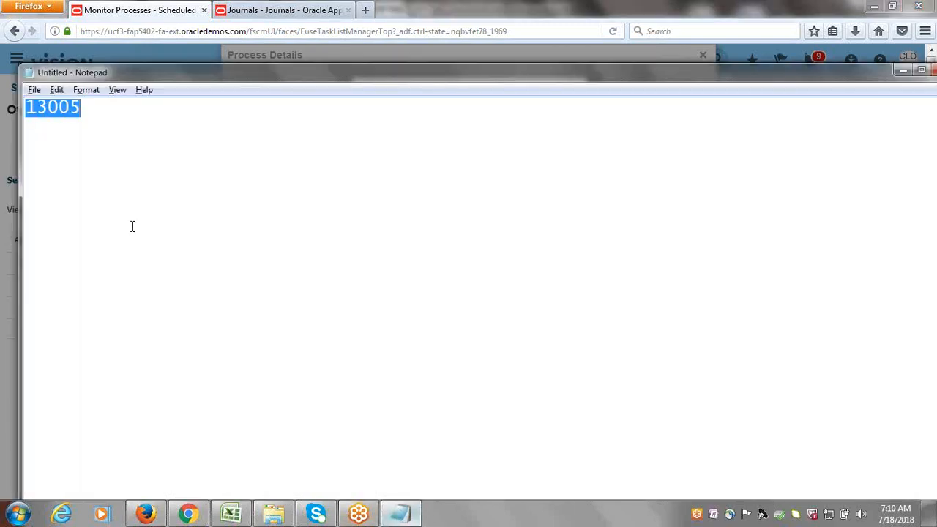
{"action": "key", "text": "alt+Tab"}
{"action": "left_click", "coordinate": [455, 160]}
{"action": "type", "text": "13005"}
{"action": "left_click", "coordinate": [516, 212]}
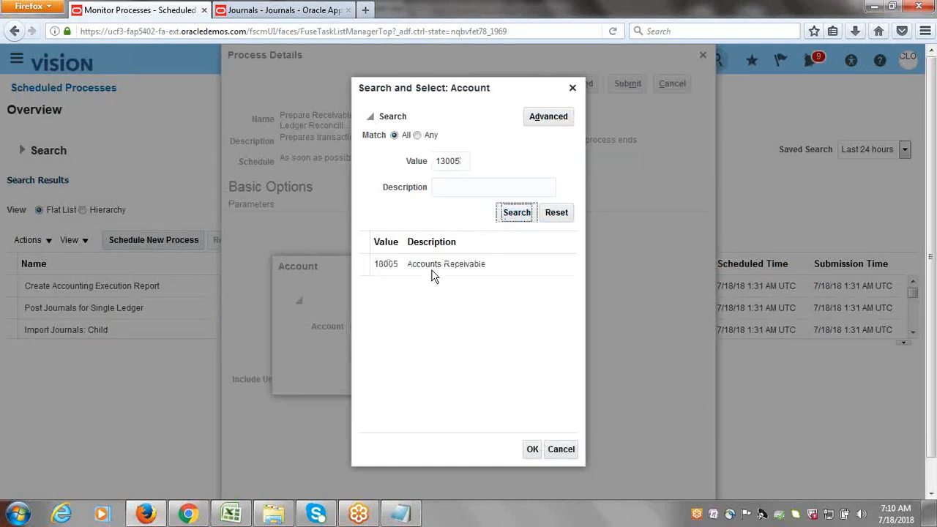
{"action": "left_click", "coordinate": [366, 265]}
{"action": "left_click", "coordinate": [533, 449]}
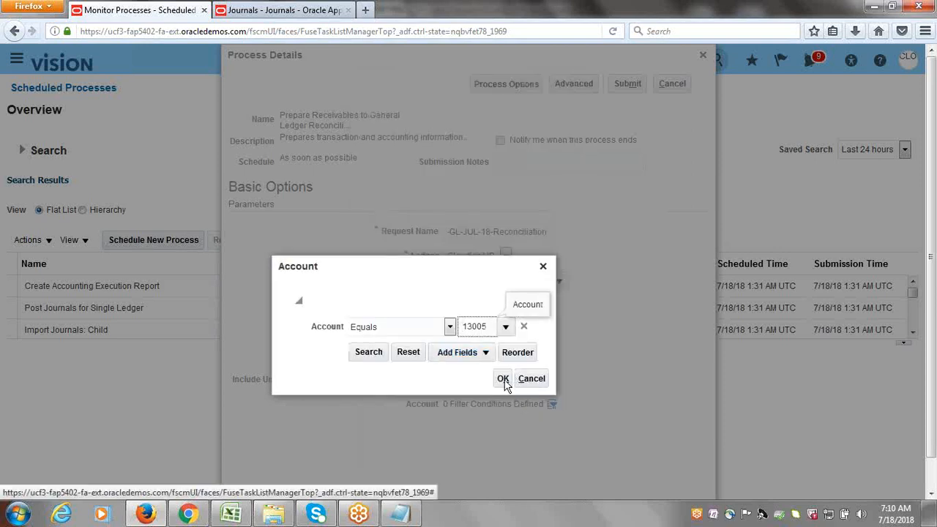
{"action": "left_click", "coordinate": [503, 378]}
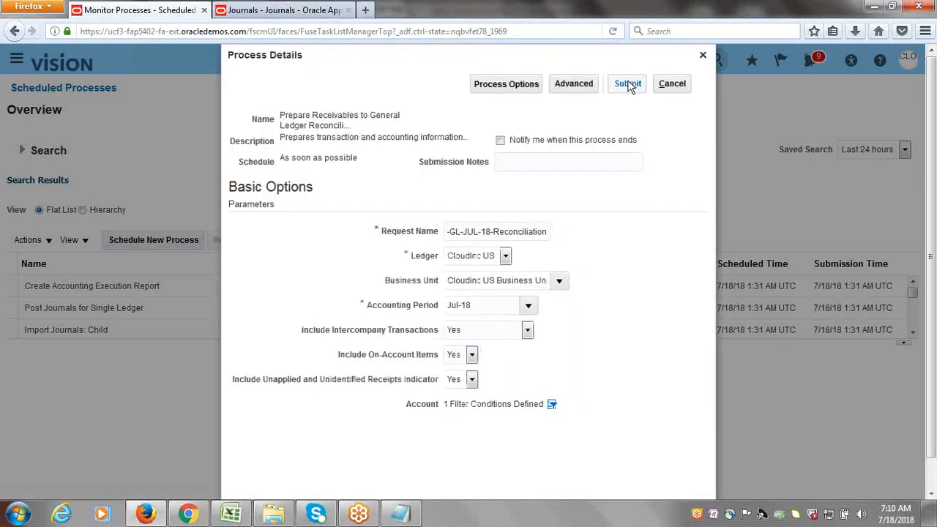
- Submit the Prepare Receivables to General Ledger Reconciliation process and close the confirmation
{"action": "left_click", "coordinate": [628, 84]}
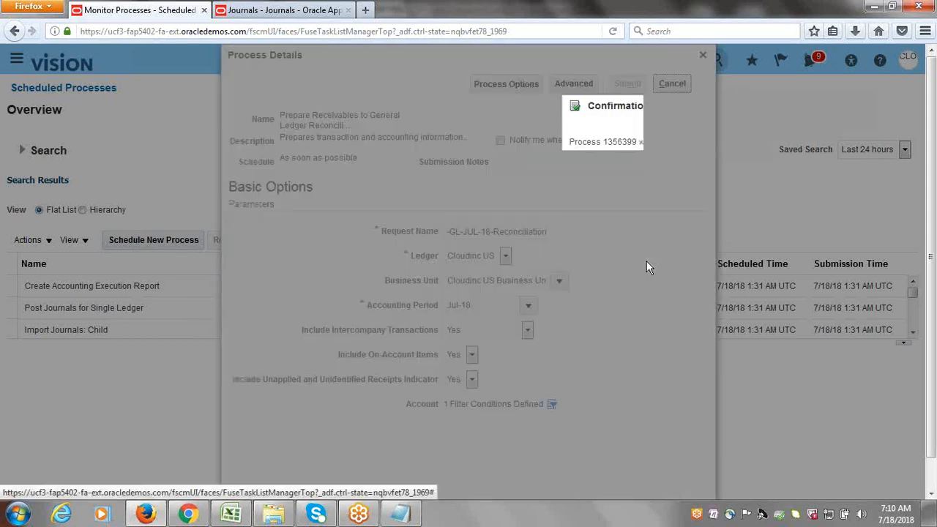
{"action": "left_click", "coordinate": [631, 182]}
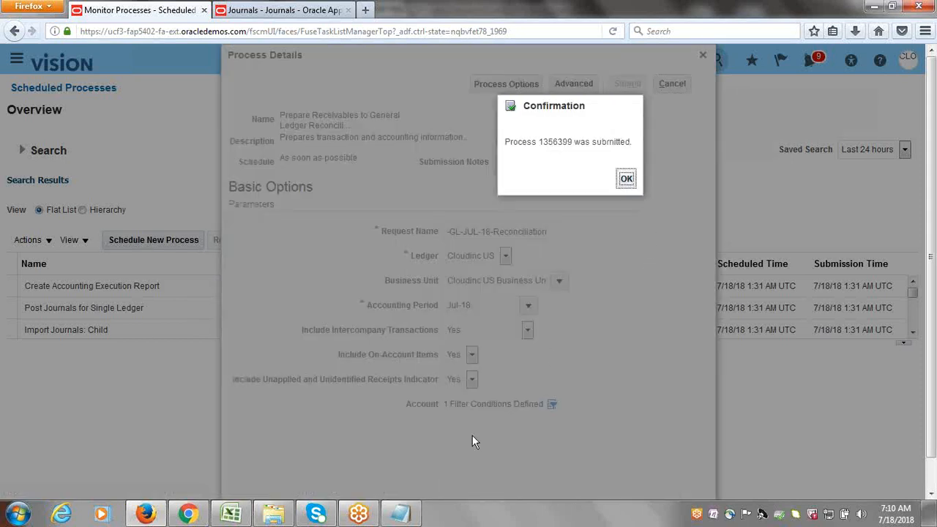
{"action": "left_click", "coordinate": [627, 180]}
- Refresh the process list repeatedly to check the reconciliation process's status, closing the BSvcProcessor error window
{"action": "left_click", "coordinate": [518, 240]}
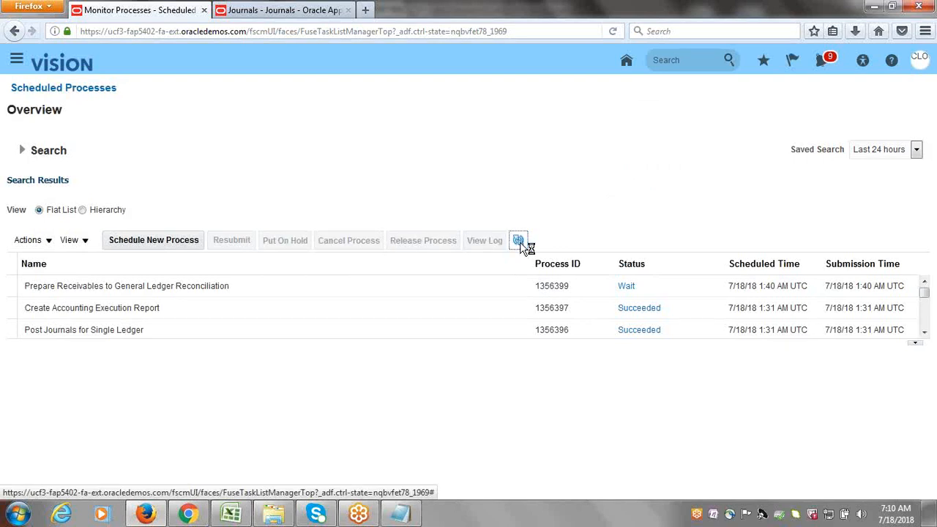
{"action": "left_click", "coordinate": [518, 241]}
{"action": "left_click", "coordinate": [518, 240]}
{"action": "left_click", "coordinate": [518, 241]}
{"action": "left_click", "coordinate": [162, 313]}
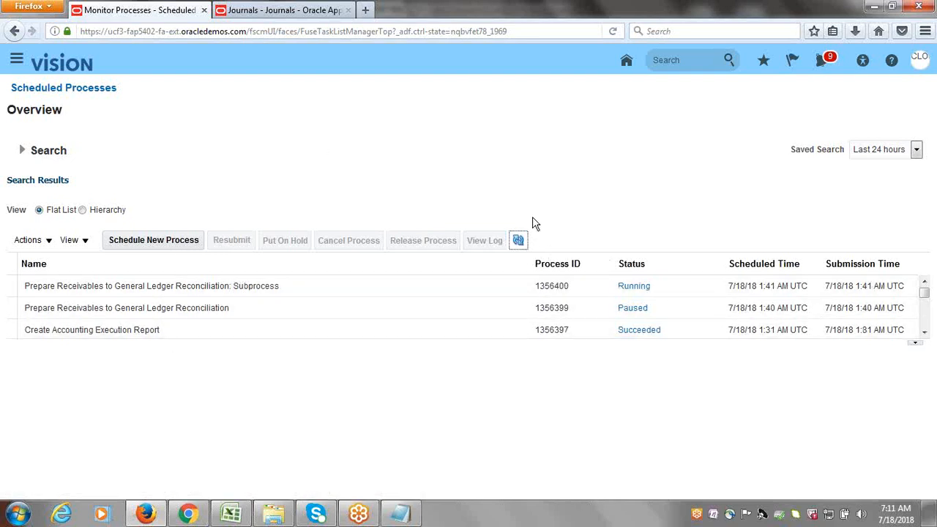
{"action": "left_click", "coordinate": [517, 244]}
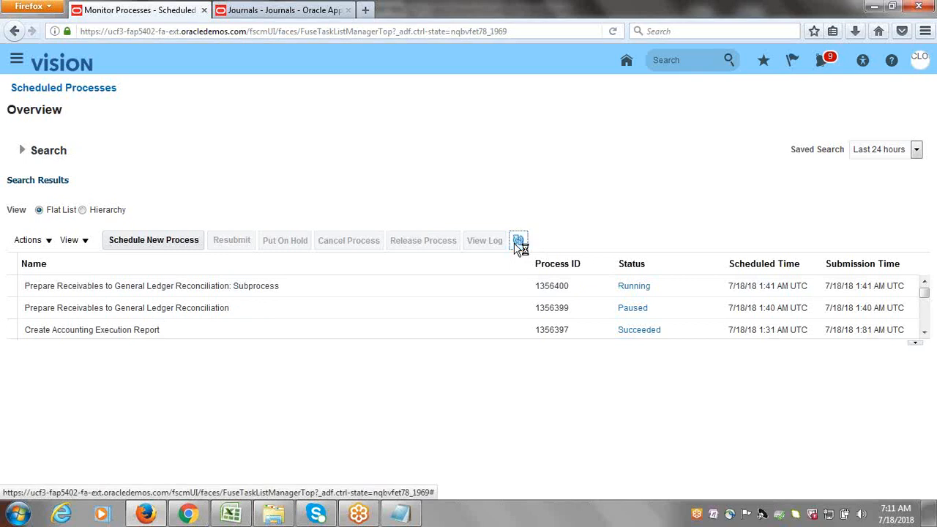
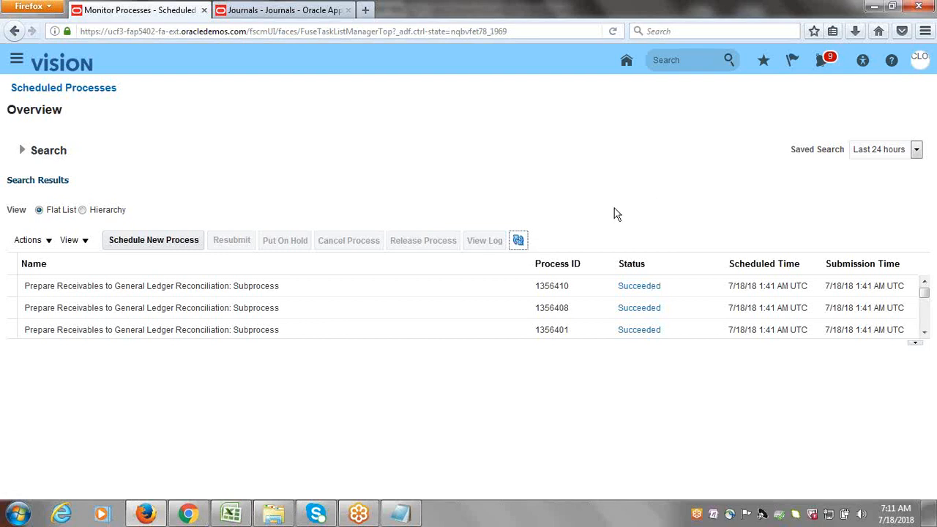
{"action": "left_click", "coordinate": [519, 241]}
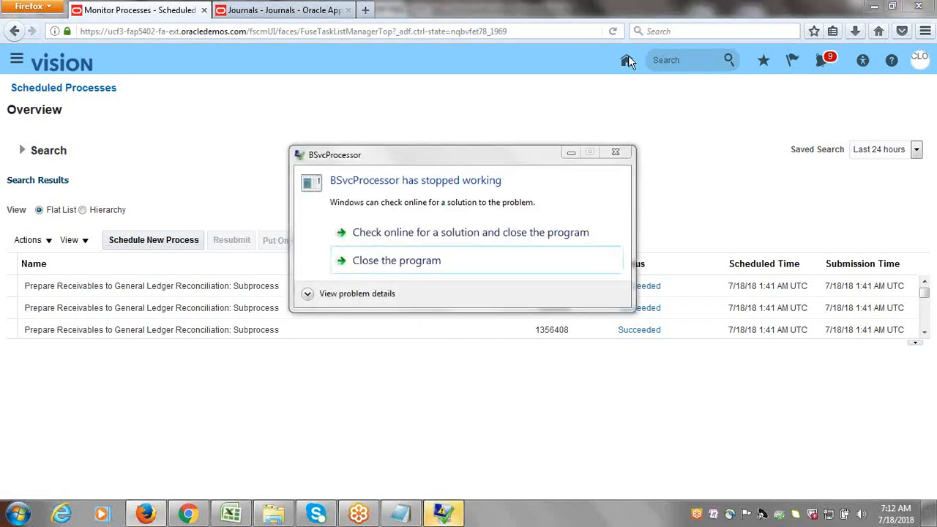
{"action": "left_click", "coordinate": [615, 153]}
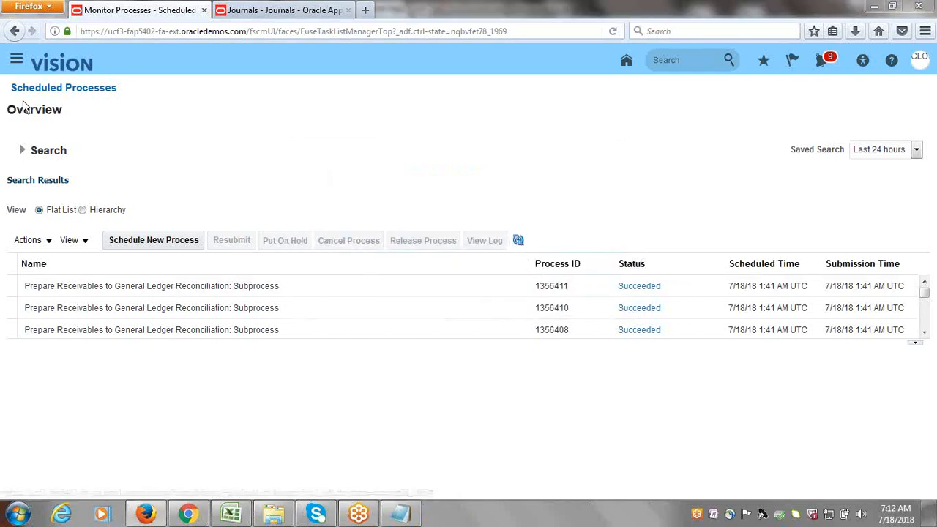
- Open the Accounts Receivable work area
{"action": "left_click", "coordinate": [16, 59]}
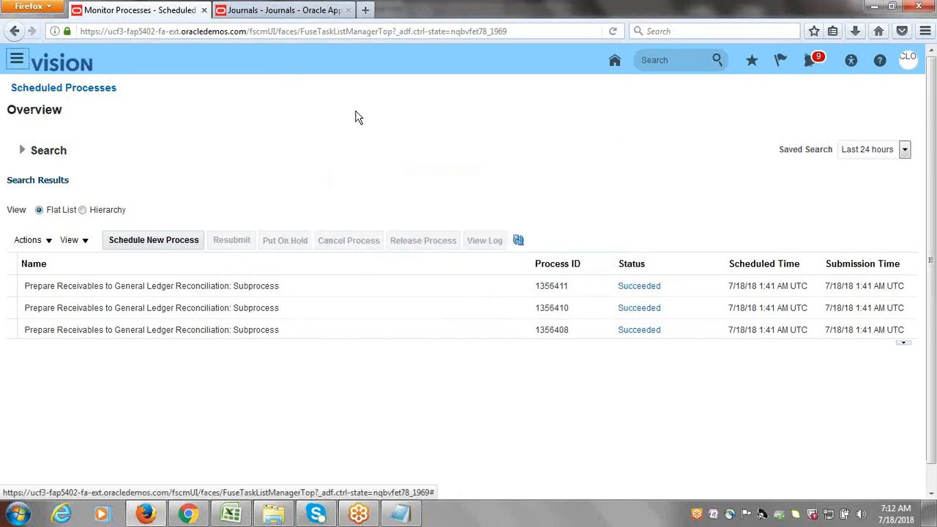
{"action": "left_click", "coordinate": [214, 293]}
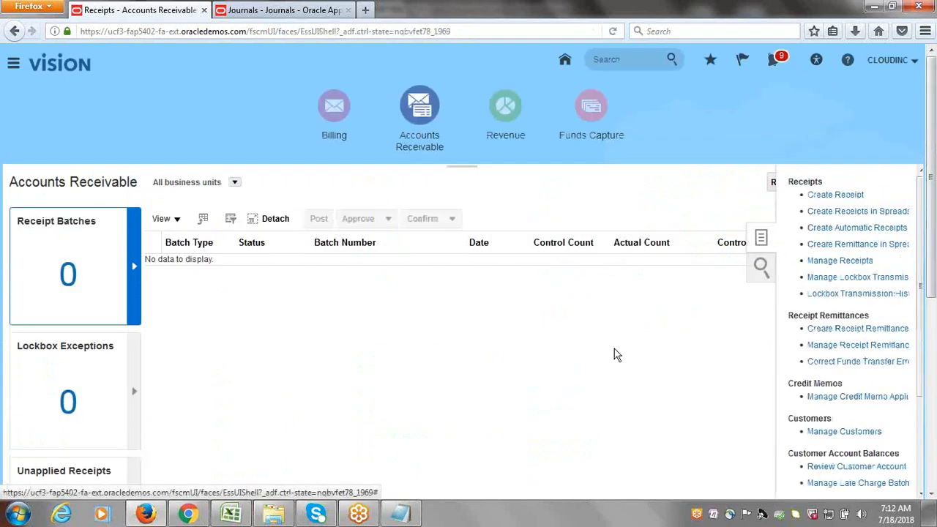
- Open Receivables to Ledger Reconciliation and review the reconciliation summary for request AR-GL-JUL-18-Reconciliation
{"action": "left_click_drag", "start_coordinate": [921, 331], "coordinate": [923, 435]}
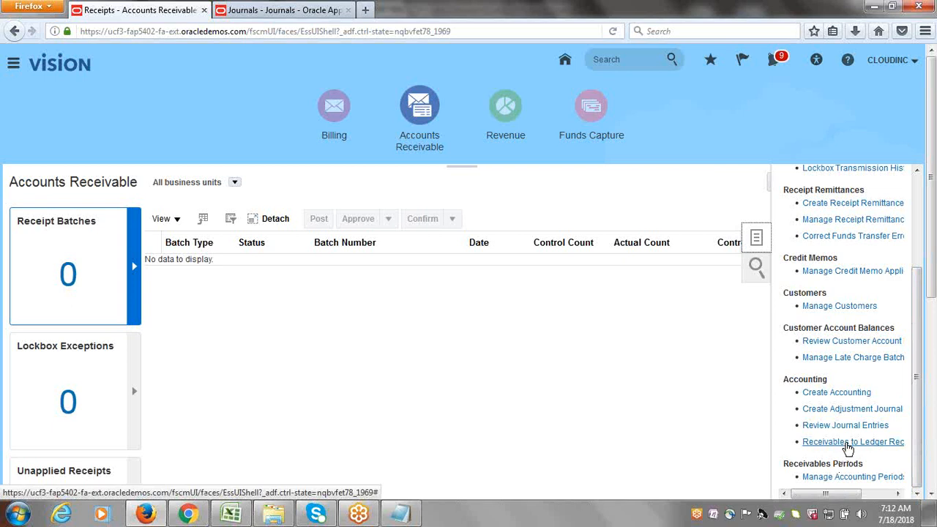
{"action": "left_click", "coordinate": [848, 444]}
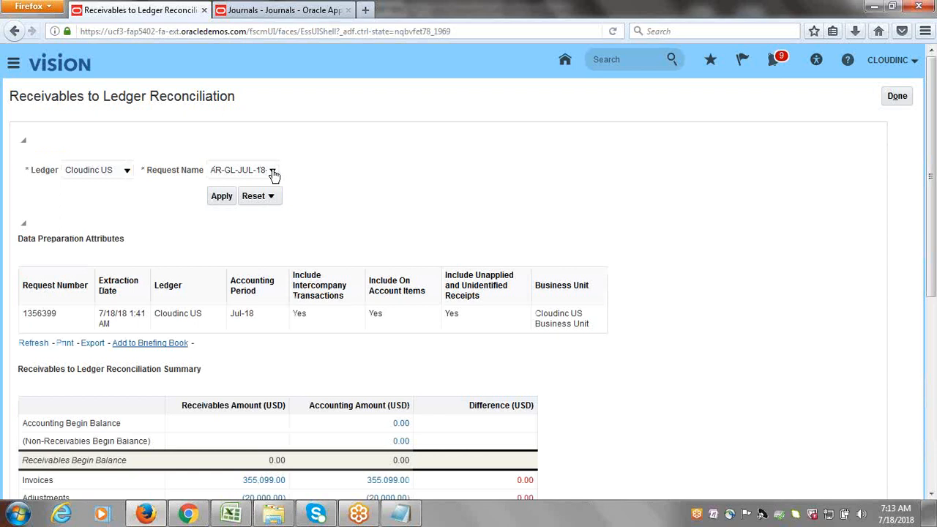
{"action": "left_click", "coordinate": [273, 172]}
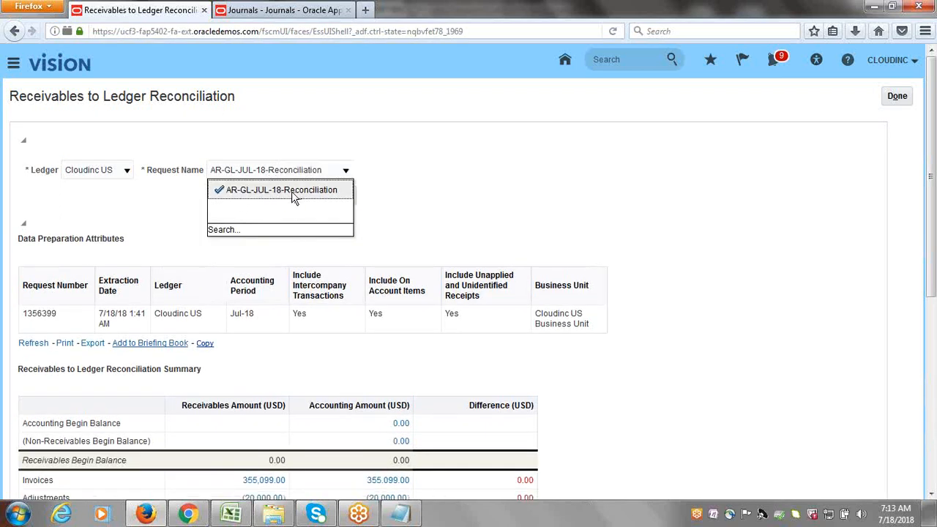
{"action": "left_click", "coordinate": [473, 197]}
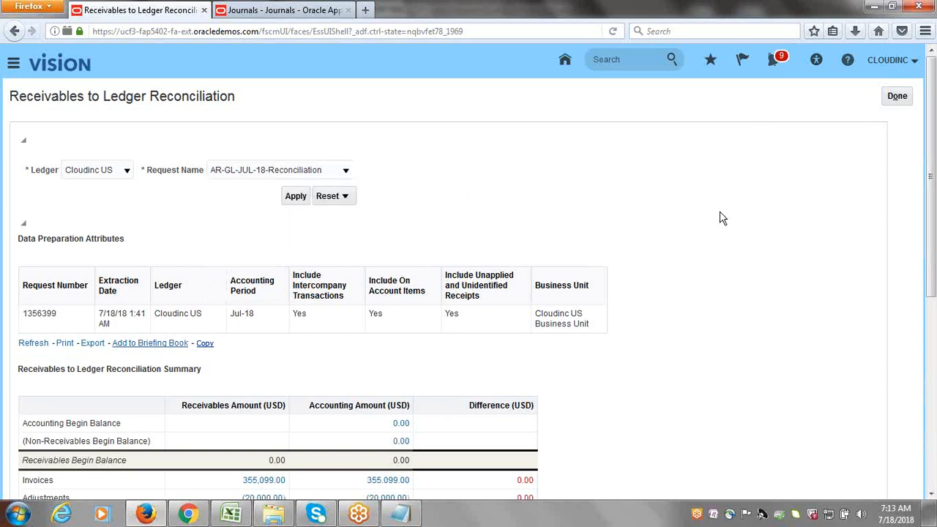
{"action": "scroll", "coordinate": [719, 216], "scroll_direction": "down", "scroll_amount": 5}
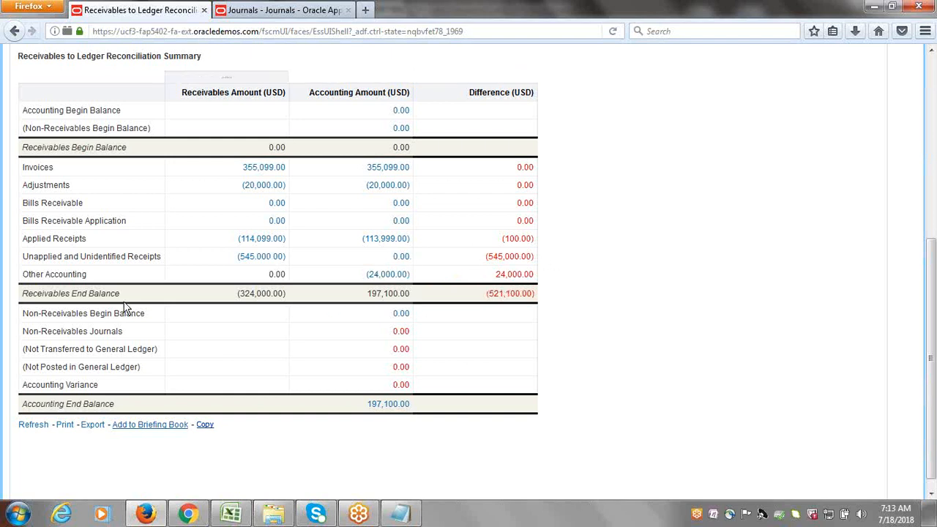
- Drill into the Unapplied and Unidentified Receipts difference, examine its receipt lines, accounts and difference reasons, and close the reconciliation
{"action": "left_click", "coordinate": [516, 257]}
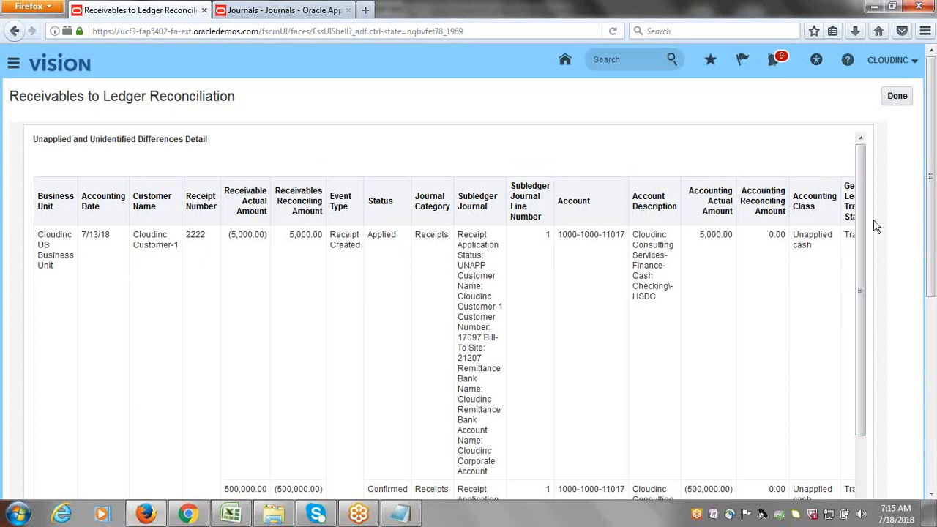
{"action": "left_click_drag", "start_coordinate": [861, 215], "coordinate": [875, 515]}
{"action": "left_click_drag", "start_coordinate": [934, 205], "coordinate": [934, 359]}
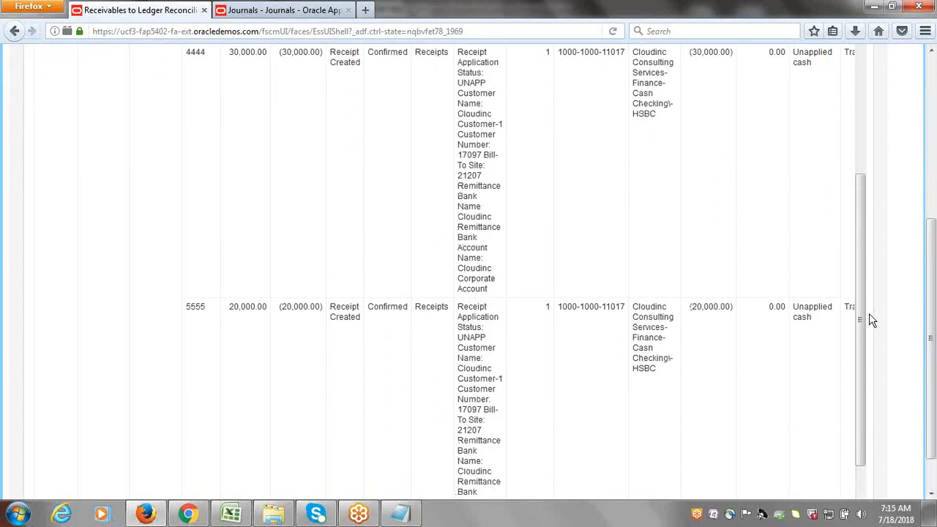
{"action": "left_click_drag", "start_coordinate": [862, 297], "coordinate": [865, 384]}
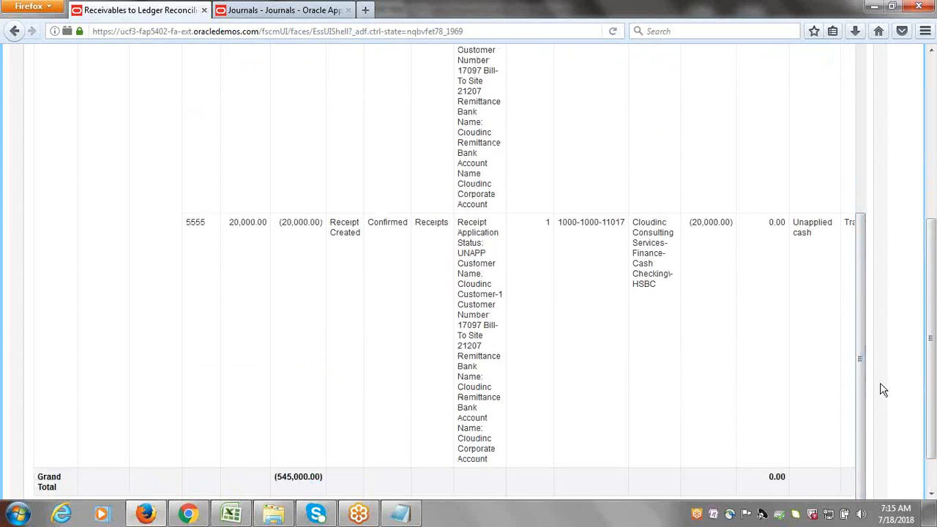
{"action": "left_click_drag", "start_coordinate": [863, 391], "coordinate": [865, 381]}
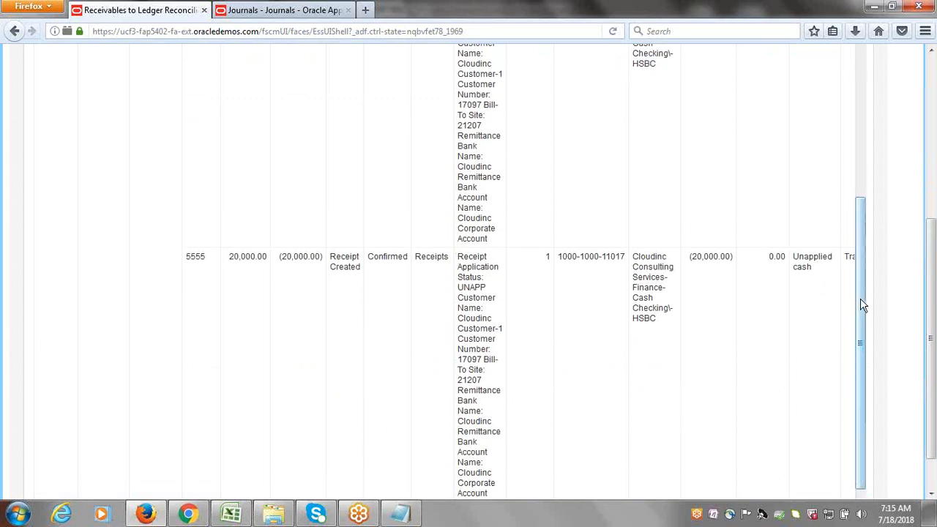
{"action": "left_click_drag", "start_coordinate": [866, 297], "coordinate": [820, 220]}
{"action": "left_click_drag", "start_coordinate": [868, 260], "coordinate": [874, 172]}
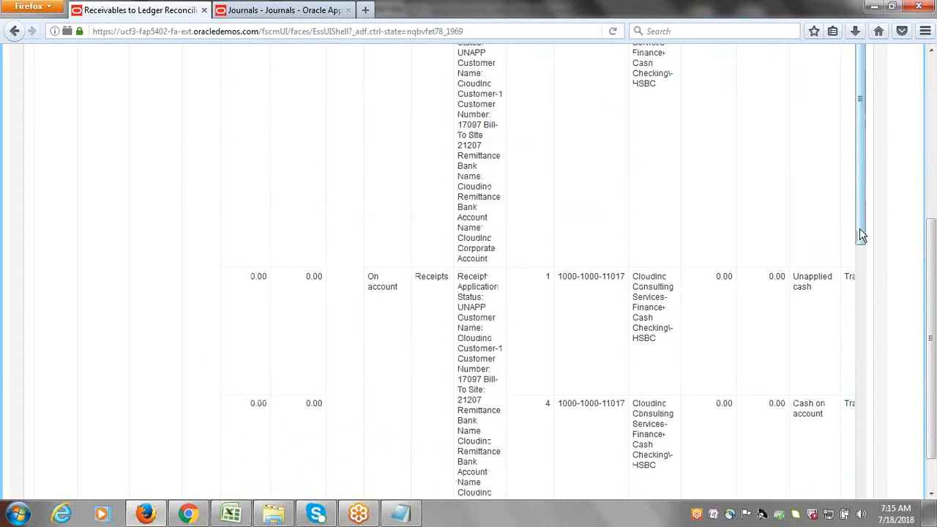
{"action": "left_click_drag", "start_coordinate": [859, 229], "coordinate": [865, 161]}
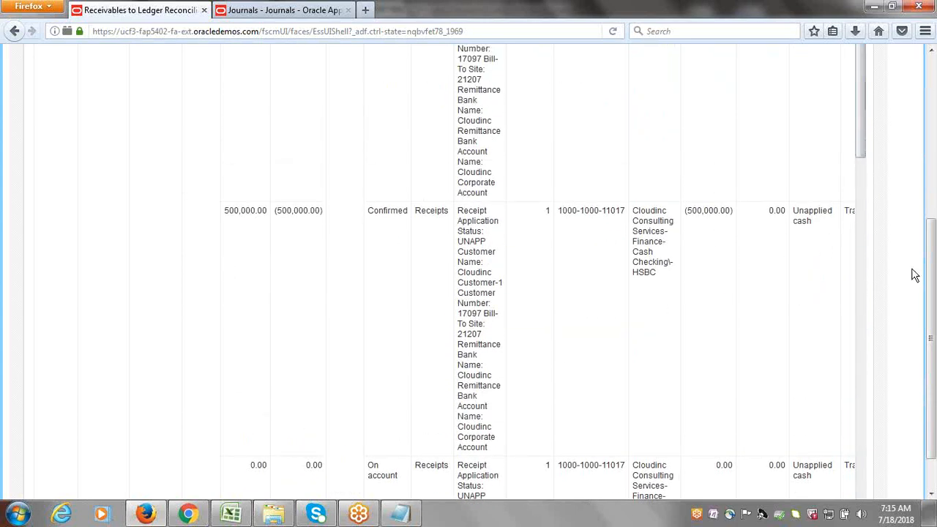
{"action": "scroll", "coordinate": [933, 273], "scroll_direction": "up", "scroll_amount": 5}
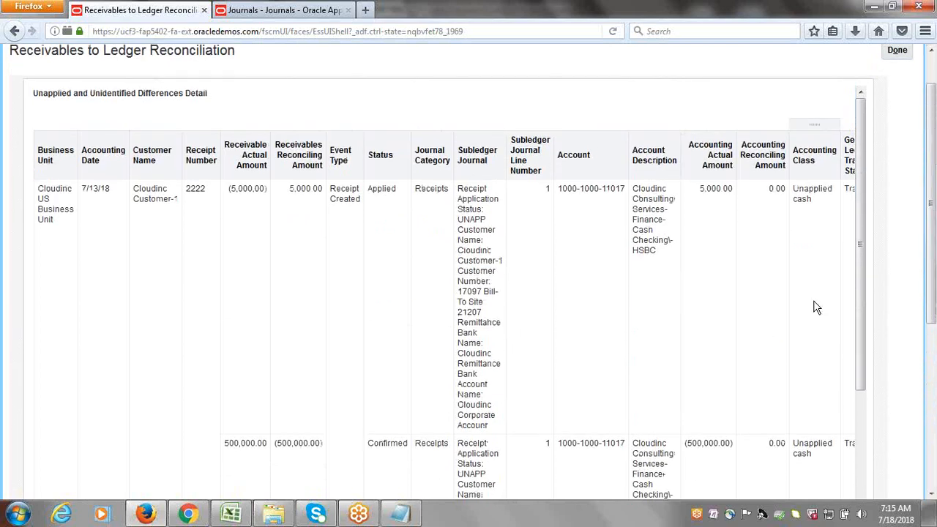
{"action": "left_click_drag", "start_coordinate": [865, 276], "coordinate": [870, 328]}
{"action": "left_click_drag", "start_coordinate": [933, 268], "coordinate": [934, 432]}
{"action": "left_click_drag", "start_coordinate": [500, 474], "coordinate": [691, 477]}
{"action": "left_click_drag", "start_coordinate": [927, 383], "coordinate": [934, 150]}
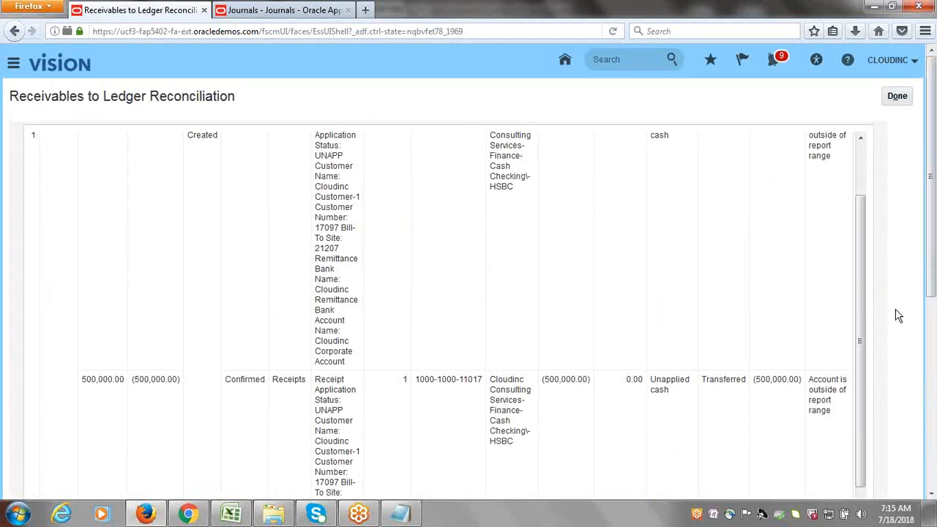
{"action": "left_click", "coordinate": [896, 97]}
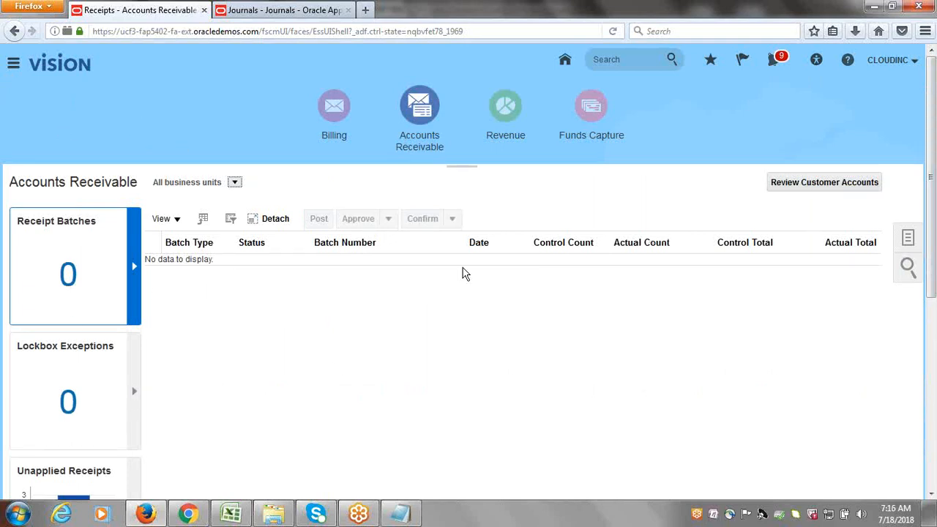
- Switch to the Excel class workbook and mark Receivables to General Ledger Reconciliation and Overview on Receivables Period Close Process as Done
{"action": "mouse_move", "coordinate": [230, 520]}
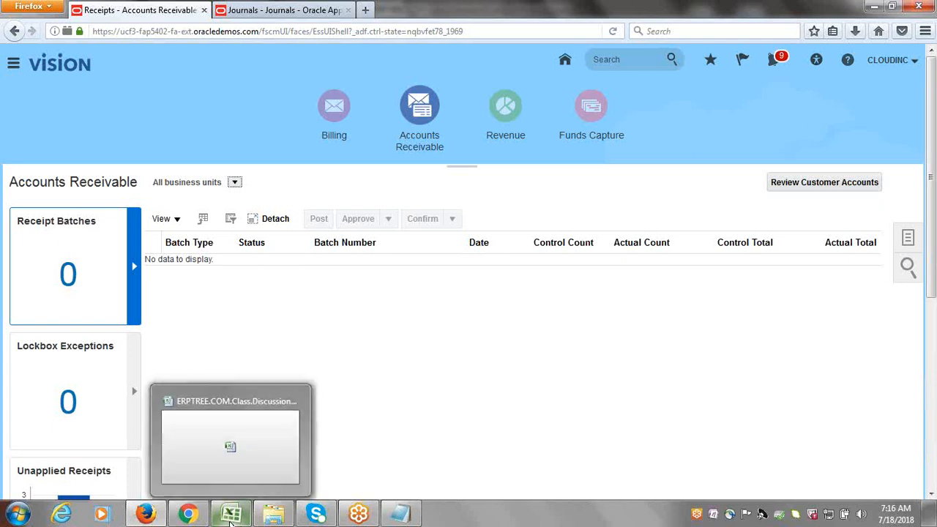
{"action": "left_click", "coordinate": [247, 452]}
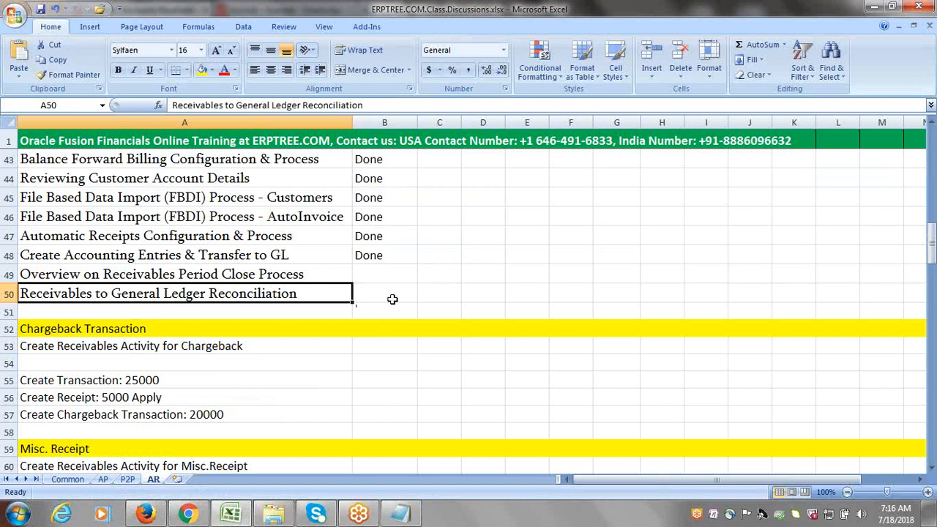
{"action": "left_click", "coordinate": [391, 292]}
{"action": "type", "text": "done"}
{"action": "key", "text": "Tab"}
{"action": "left_click", "coordinate": [383, 274]}
{"action": "type", "text": "done"}
{"action": "key", "text": "Tab"}
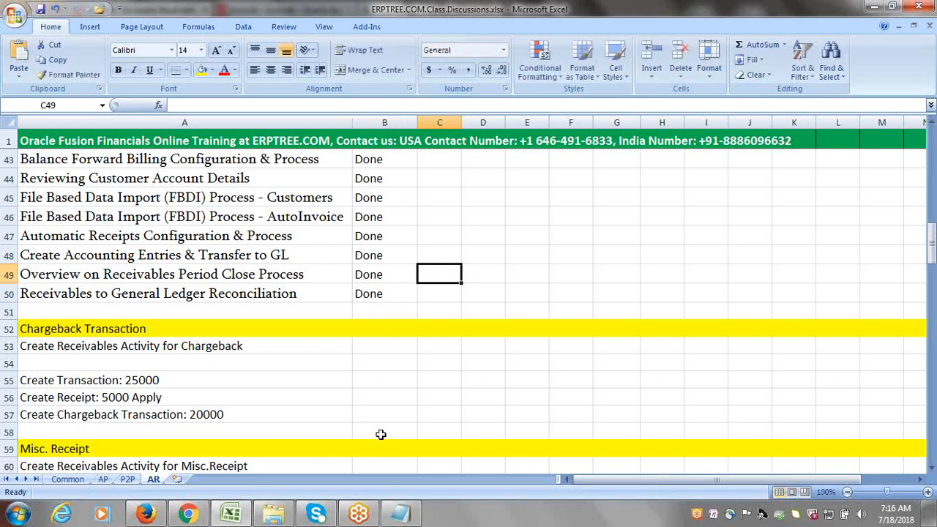
- Locate and select the Aging Methods/Buckets topic in the AR sheet
{"action": "scroll", "coordinate": [491, 364], "scroll_direction": "up", "scroll_amount": 1}
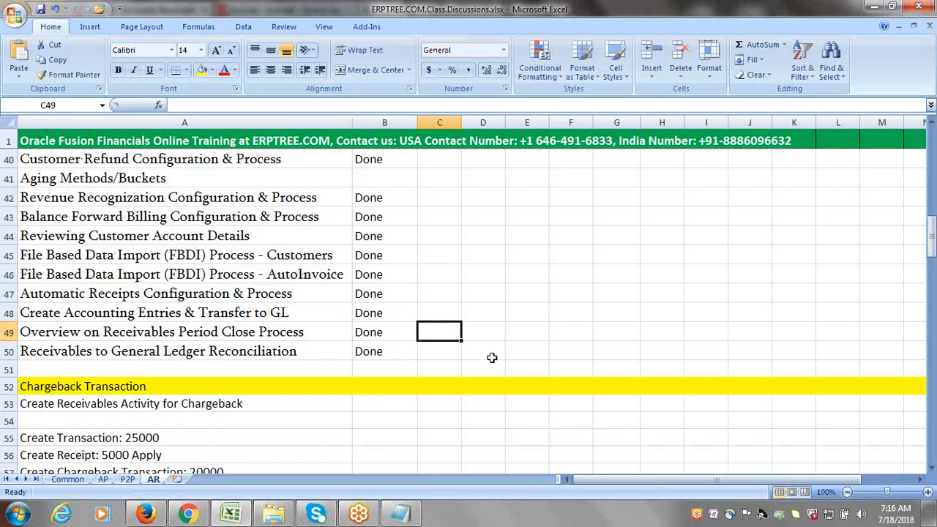
{"action": "scroll", "coordinate": [490, 359], "scroll_direction": "up", "scroll_amount": 2}
{"action": "left_click", "coordinate": [136, 294]}
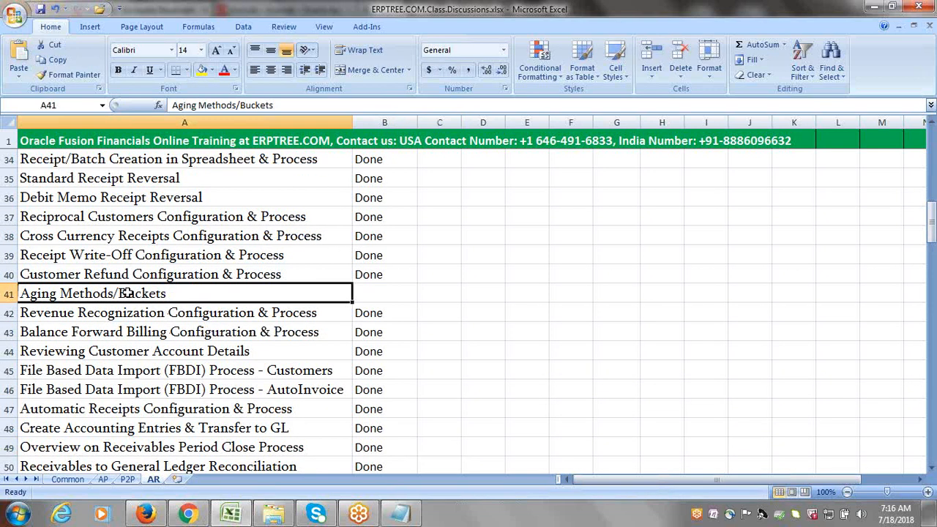
- Switch back to Firefox and open the task search in Setup and Maintenance
{"action": "left_click", "coordinate": [146, 516]}
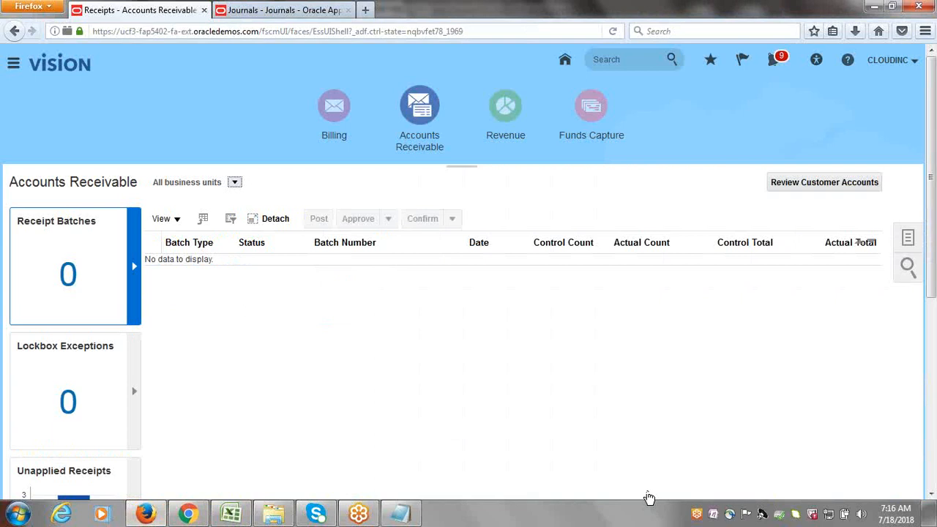
{"action": "left_click", "coordinate": [885, 71]}
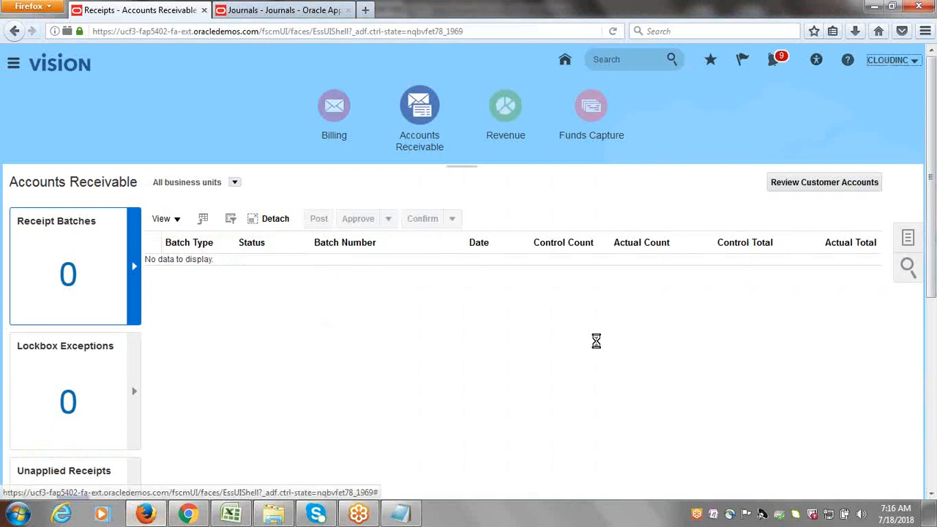
{"action": "left_click", "coordinate": [784, 210]}
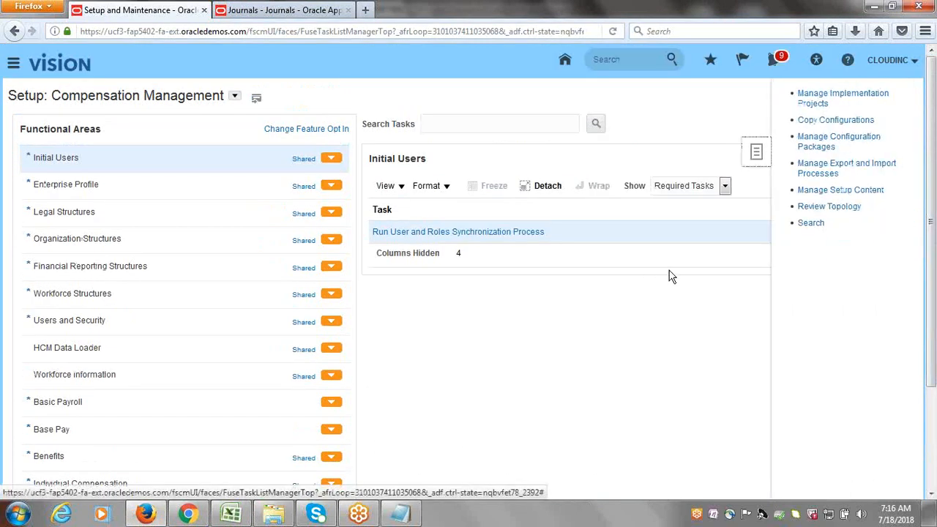
{"action": "left_click", "coordinate": [811, 222]}
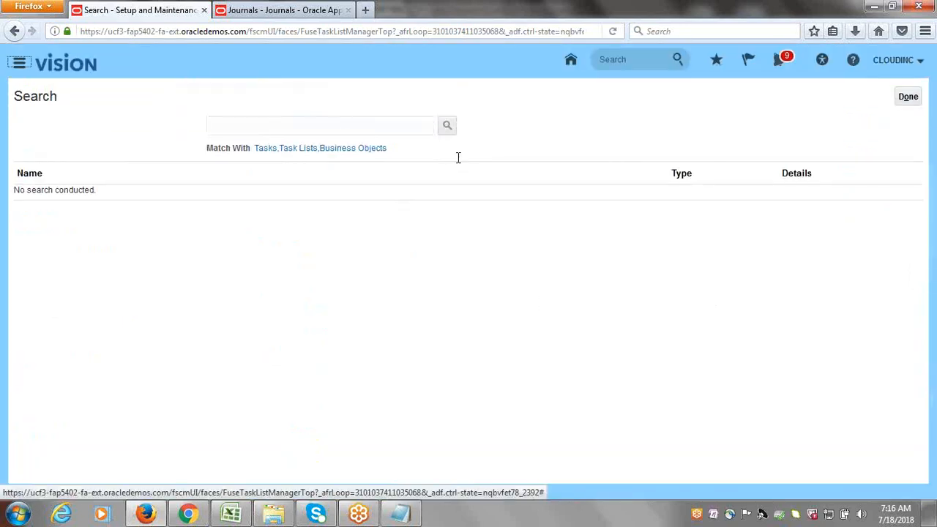
- Search the setup tasks for "aging buckets"
{"action": "left_click", "coordinate": [335, 124]}
{"action": "type", "text": "aging "}
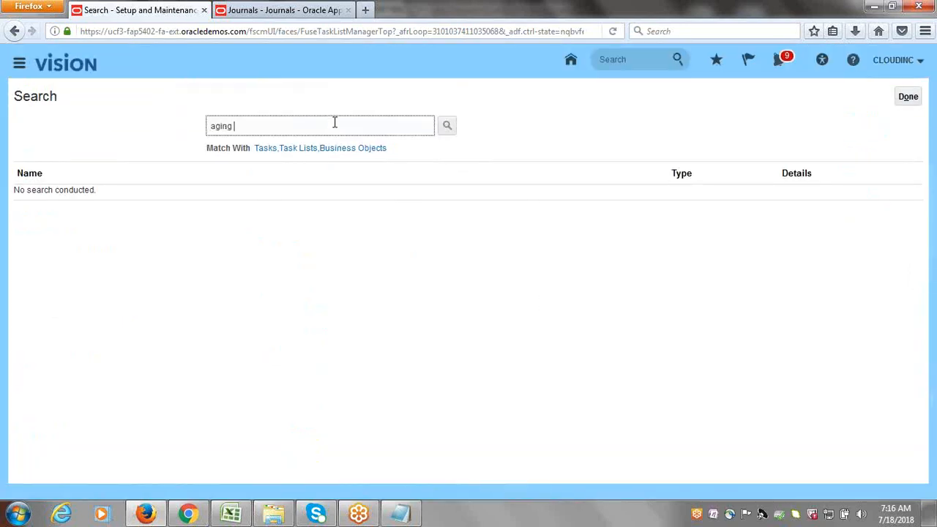
{"action": "type", "text": "buckets"}
{"action": "key", "text": "Return"}
- Search the setup tasks for "aging methods" instead and open the Manage Aging Methods task
{"action": "key", "text": "BackSpace"}
{"action": "key", "text": "BackSpace"}
{"action": "key", "text": "BackSpace"}
{"action": "key", "text": "BackSpace"}
{"action": "key", "text": "BackSpace"}
{"action": "key", "text": "BackSpace"}
{"action": "key", "text": "BackSpace"}
{"action": "type", "text": "methods"}
{"action": "key", "text": "Return"}
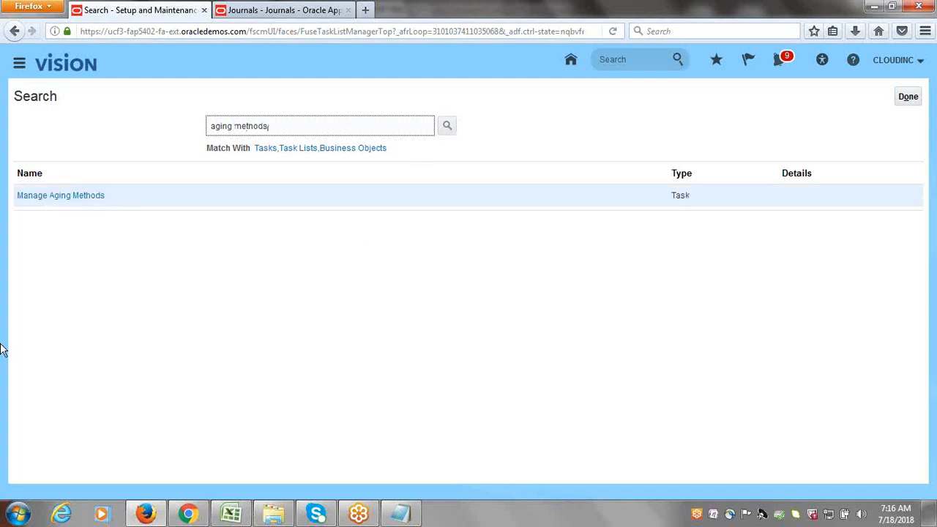
{"action": "left_click", "coordinate": [71, 196]}
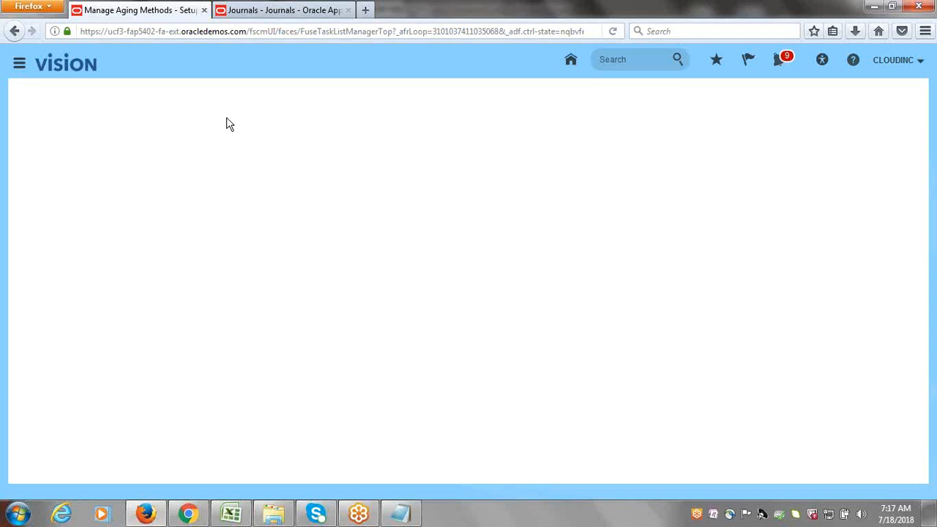
- Return to the Excel workbook, set the status of Aging Methods/Buckets to Pending in cell B41 and apply the font colour to it
{"action": "left_click", "coordinate": [224, 516]}
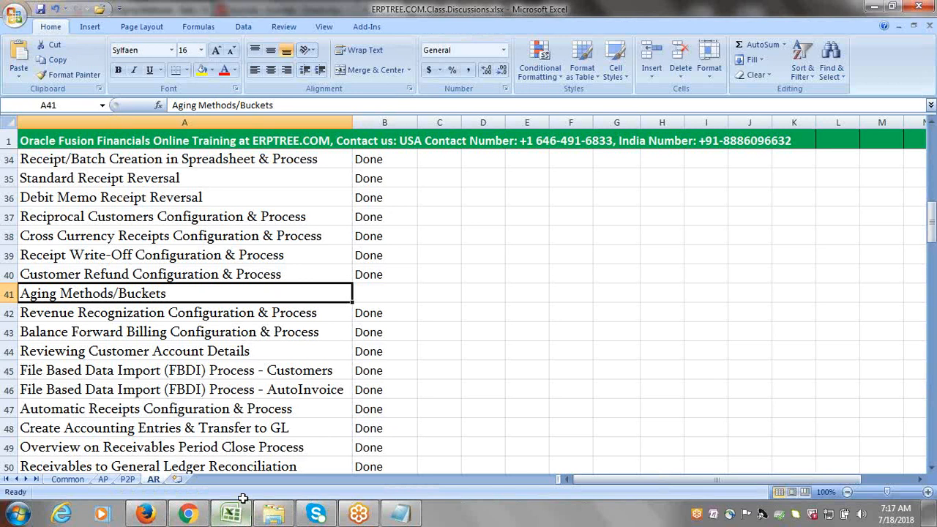
{"action": "left_click", "coordinate": [364, 294]}
{"action": "type", "text": "Pending"}
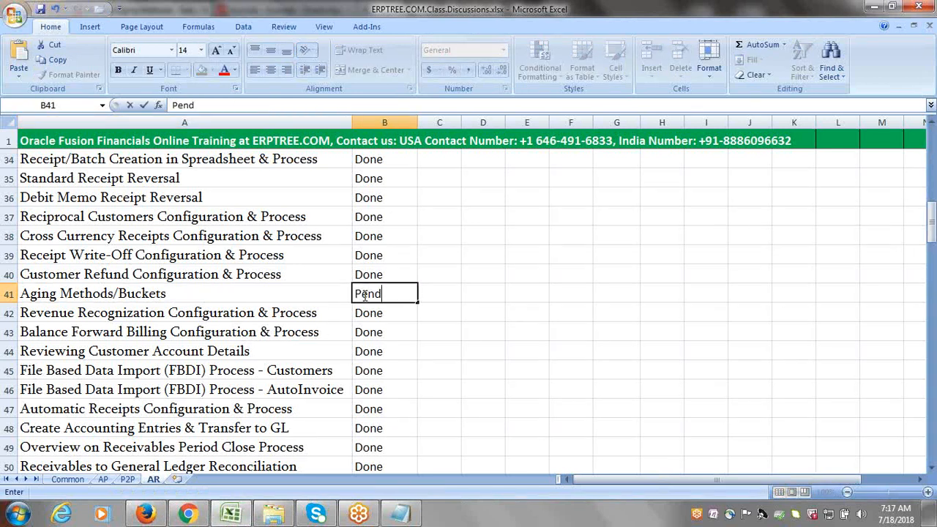
{"action": "key", "text": "Tab"}
{"action": "left_click", "coordinate": [377, 293]}
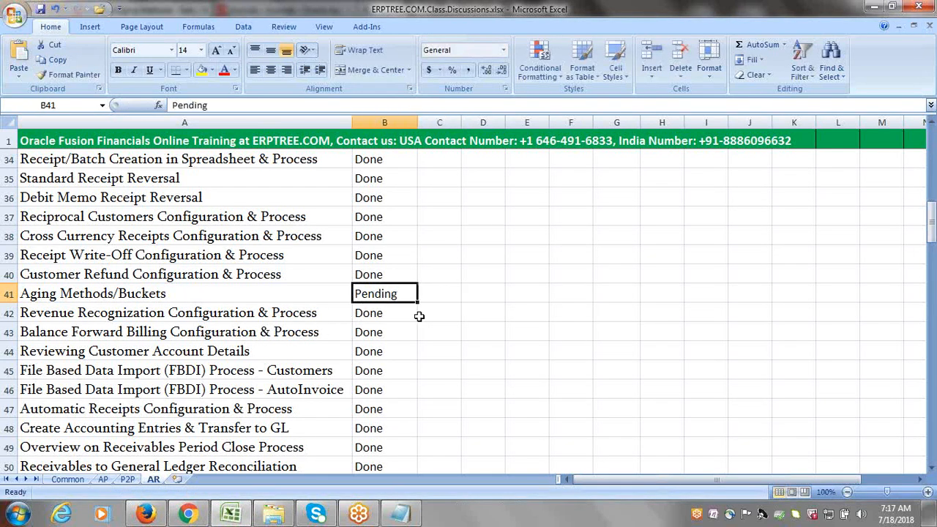
{"action": "left_click", "coordinate": [224, 69]}
- Check the AP sheet's topic list for items marked Pending
{"action": "left_click", "coordinate": [102, 480]}
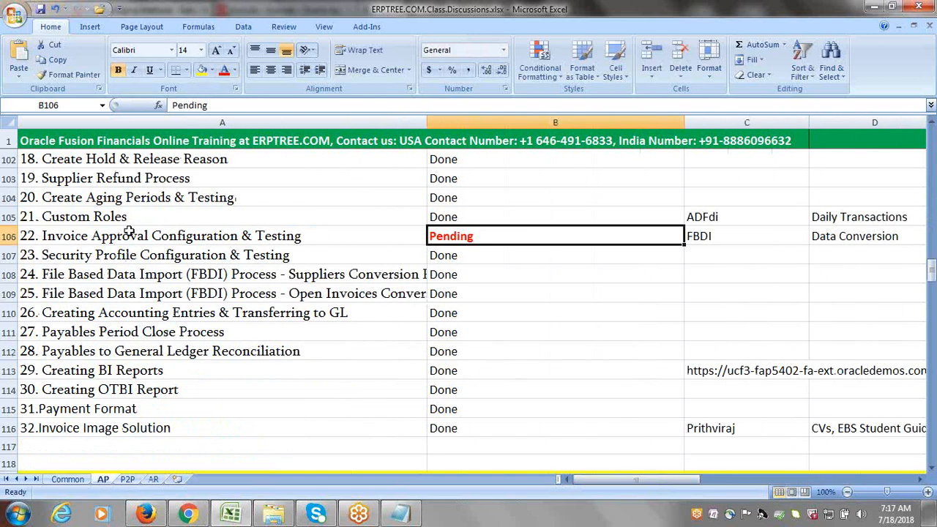
{"action": "scroll", "coordinate": [267, 308], "scroll_direction": "up", "scroll_amount": 4}
{"action": "scroll", "coordinate": [269, 294], "scroll_direction": "up", "scroll_amount": 4}
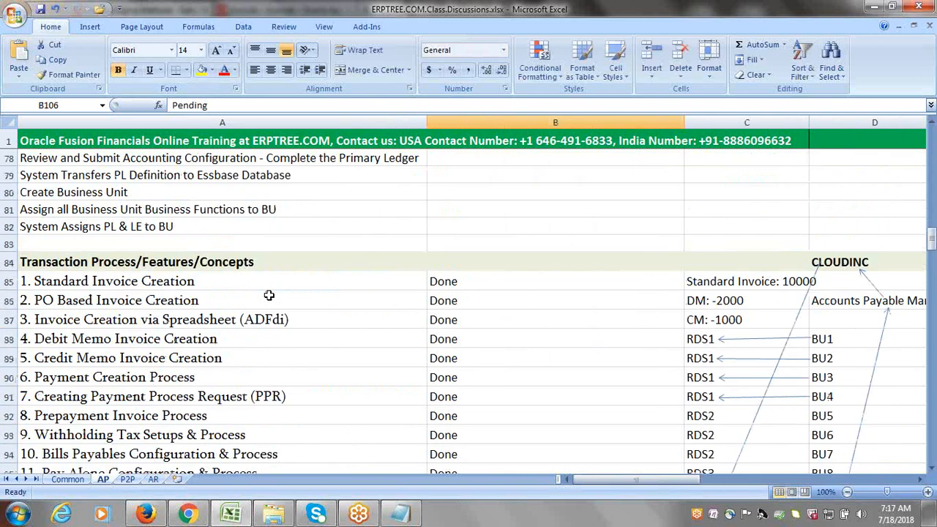
{"action": "scroll", "coordinate": [242, 366], "scroll_direction": "down", "scroll_amount": 9}
- Add a new worksheet after the AR sheet and name it Pending
{"action": "left_click", "coordinate": [176, 479]}
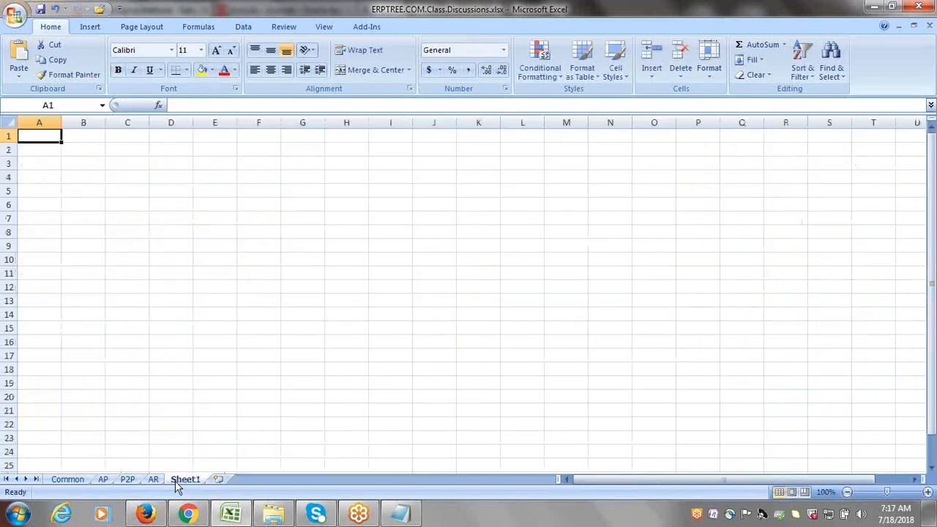
{"action": "double_click", "coordinate": [183, 480]}
{"action": "type", "text": "Pending"}
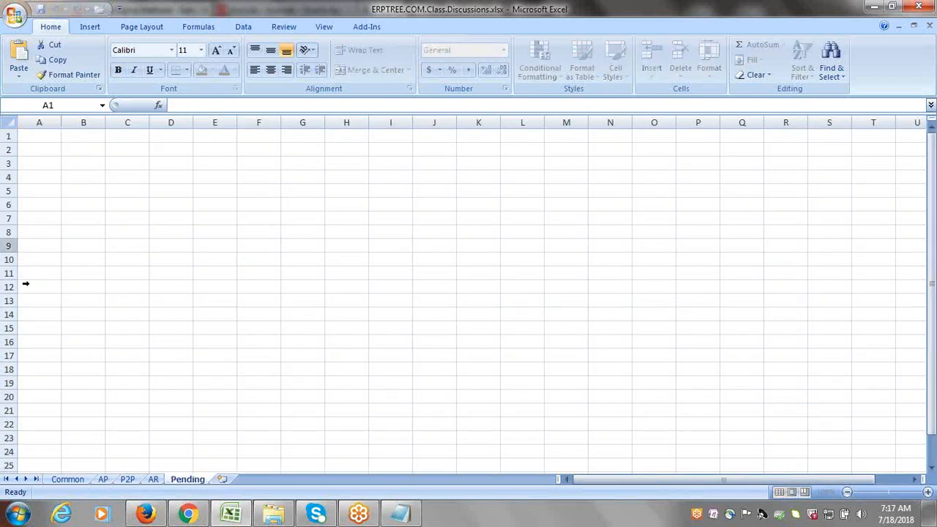
- List the pending topics by entering "Invoice Approvals" in A1 and "Aging Methods in AR" in A2
{"action": "left_click", "coordinate": [40, 134]}
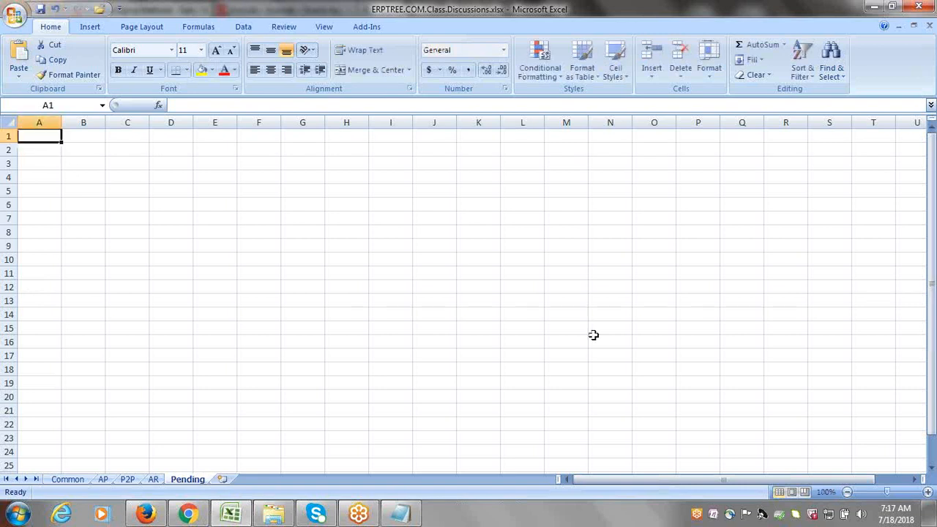
{"action": "type", "text": "Invoice Approvals"}
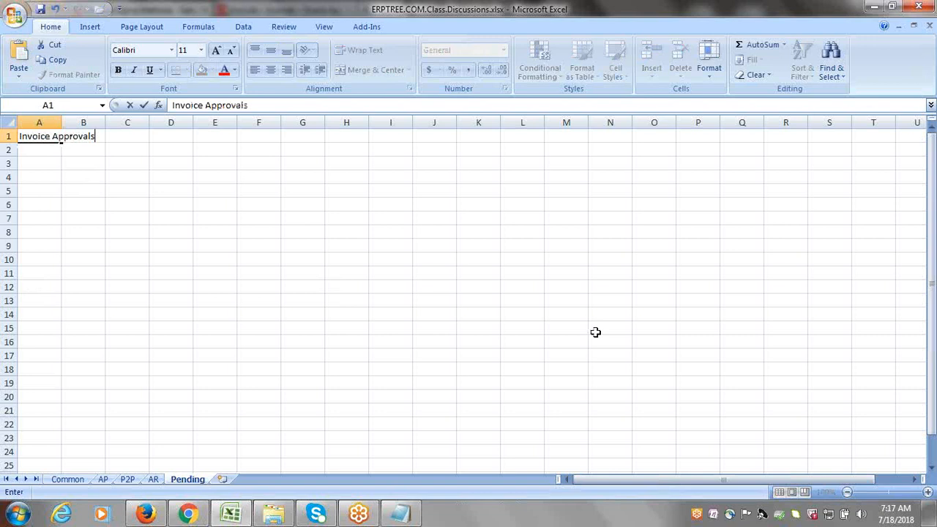
{"action": "key", "text": "Return"}
{"action": "type", "text": "A"}
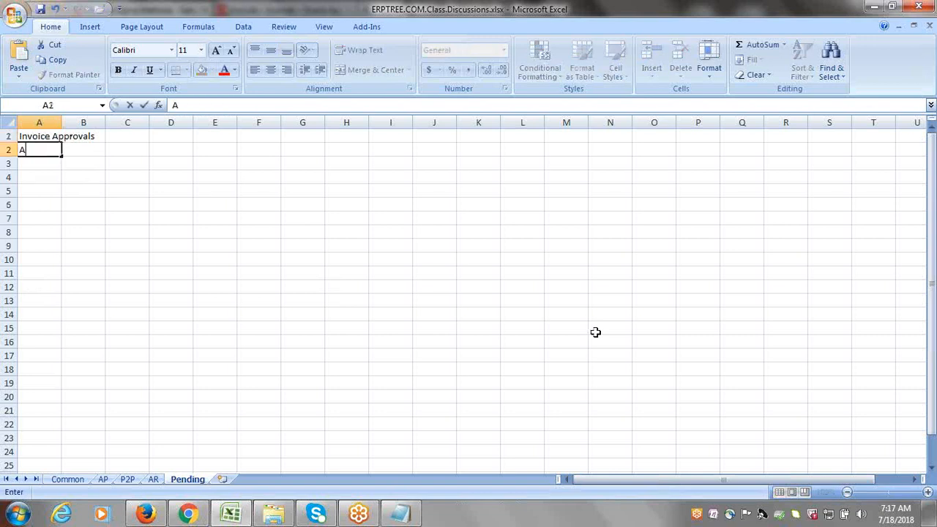
{"action": "type", "text": "ging Methods in AR"}
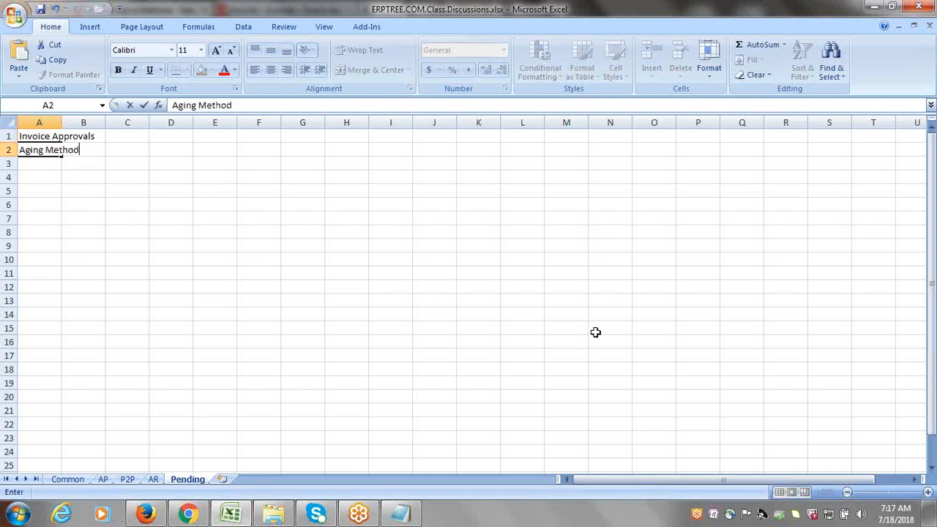
{"action": "key", "text": "Tab"}
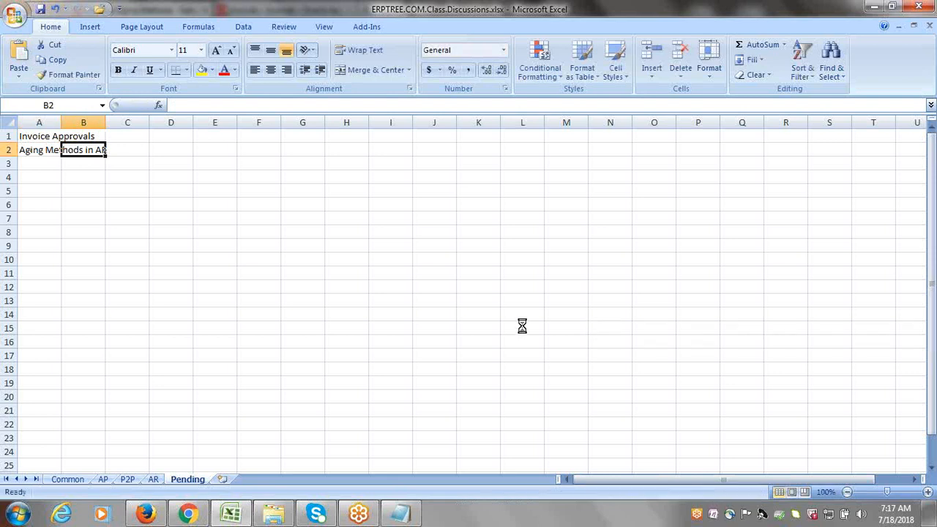
- Set the whole Pending sheet to font size 14 and widen all its columns to fit the topic names
{"action": "left_click", "coordinate": [8, 120]}
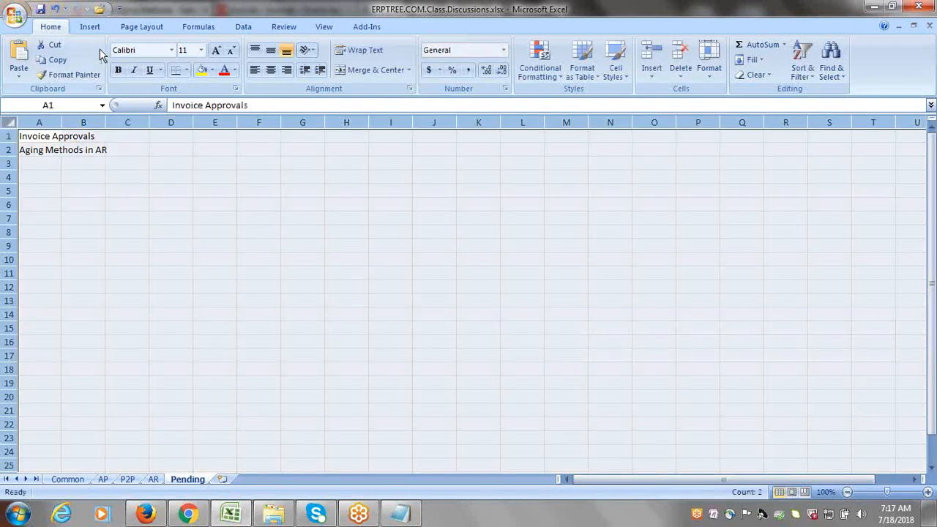
{"action": "left_click", "coordinate": [200, 49]}
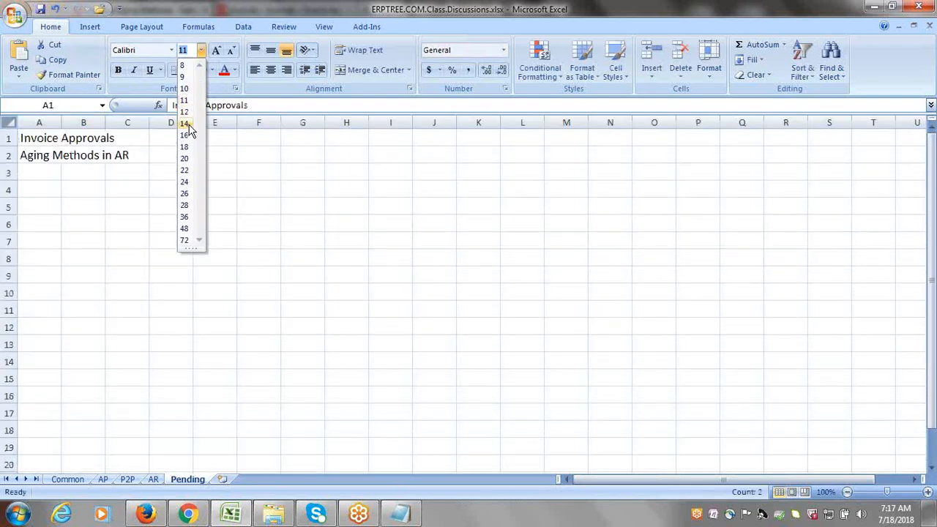
{"action": "left_click", "coordinate": [185, 124]}
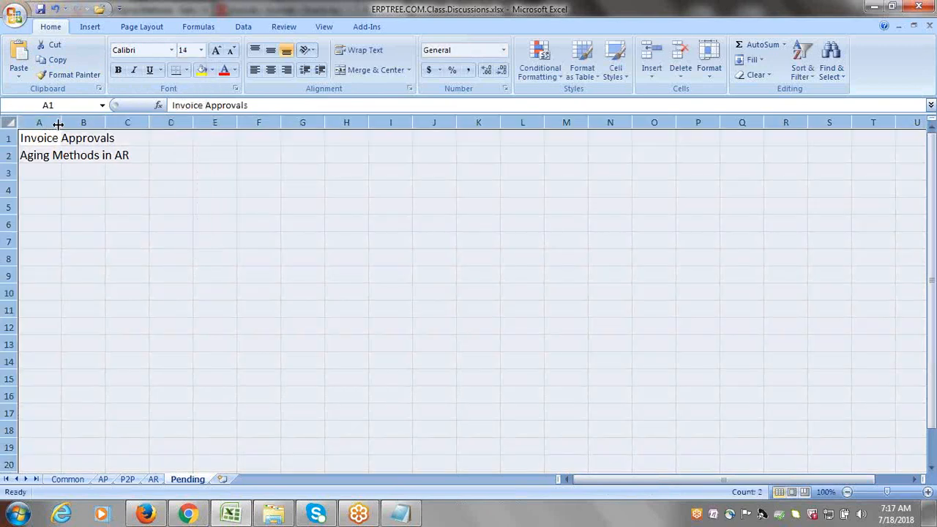
{"action": "left_click_drag", "start_coordinate": [61, 122], "coordinate": [153, 123]}
{"action": "left_click", "coordinate": [205, 181]}
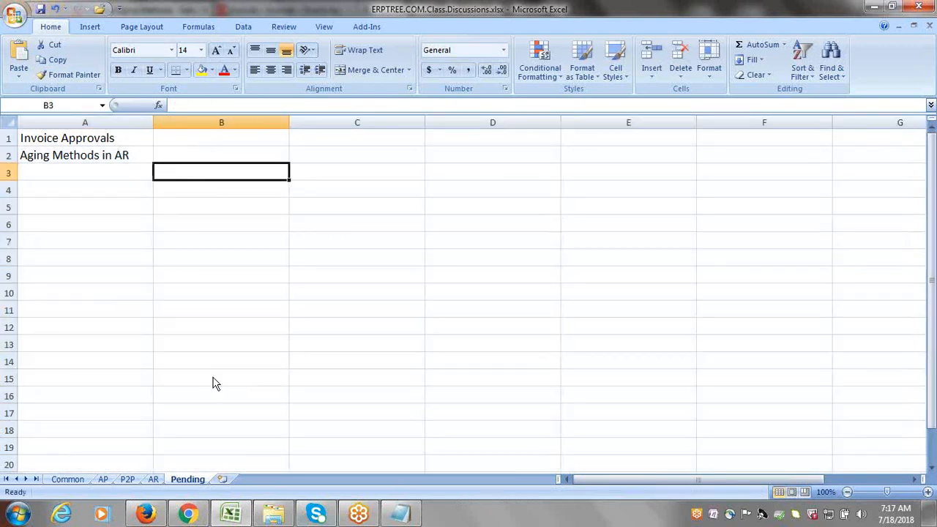
- Check the AR sheet's remaining topic statuses against the topics listed on the Pending sheet
{"action": "left_click", "coordinate": [154, 479]}
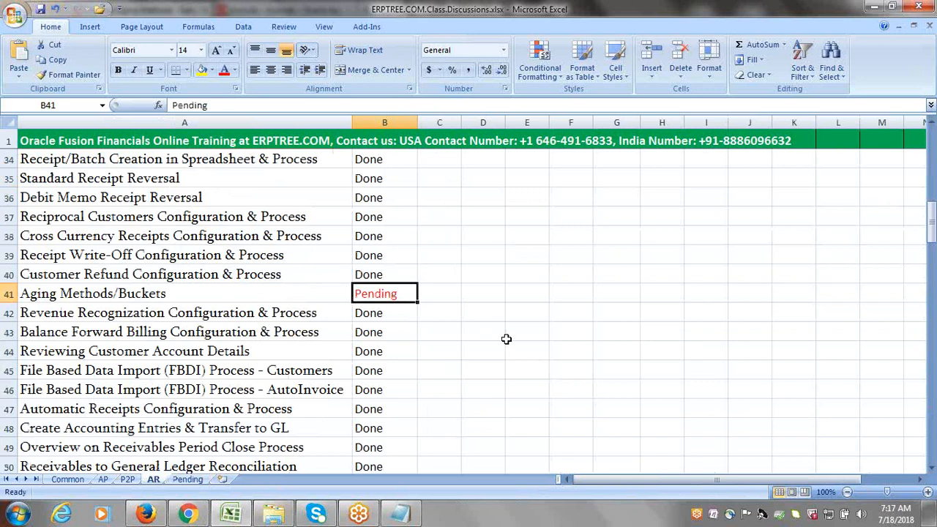
{"action": "scroll", "coordinate": [505, 336], "scroll_direction": "down", "scroll_amount": 4}
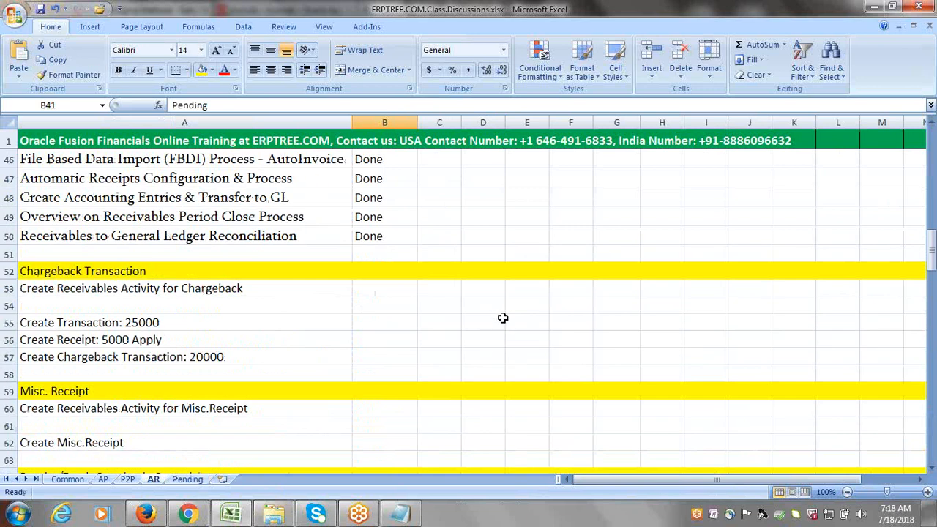
{"action": "left_click", "coordinate": [188, 480]}
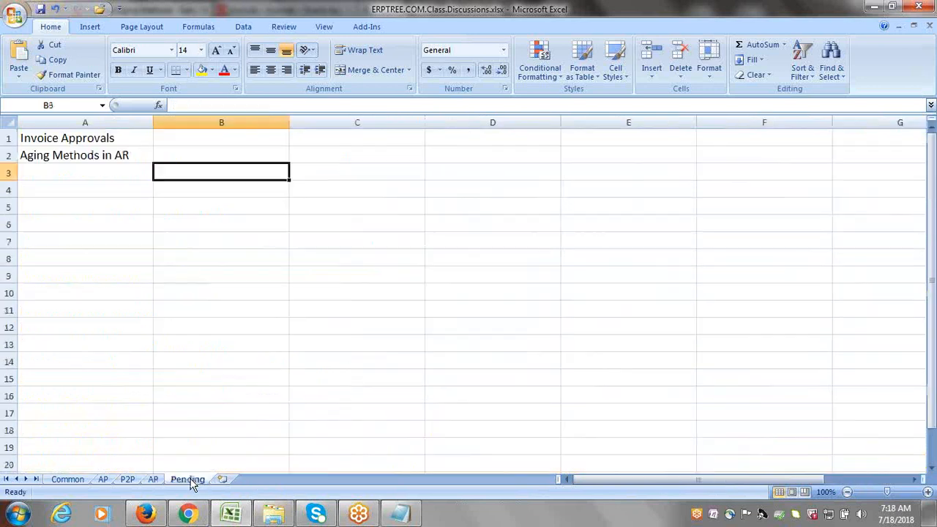
{"action": "left_click", "coordinate": [76, 157]}
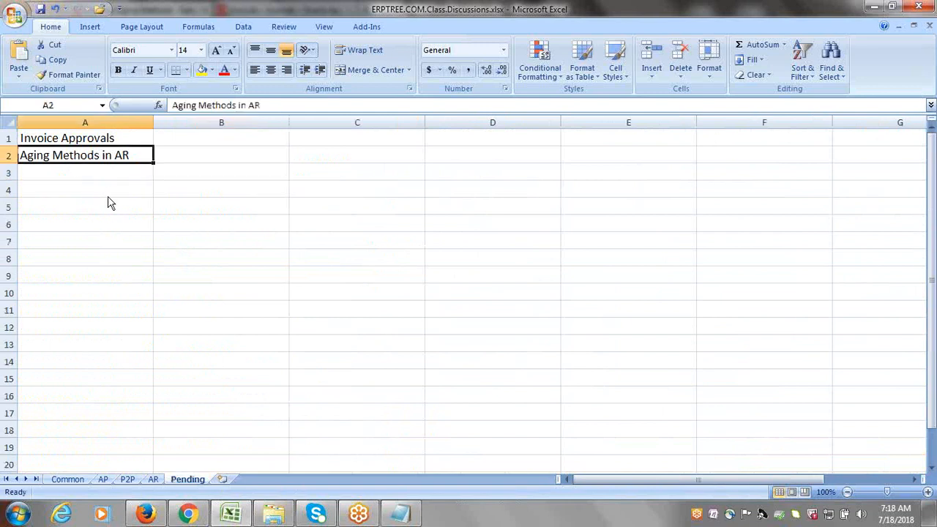
{"action": "key", "text": "Up"}
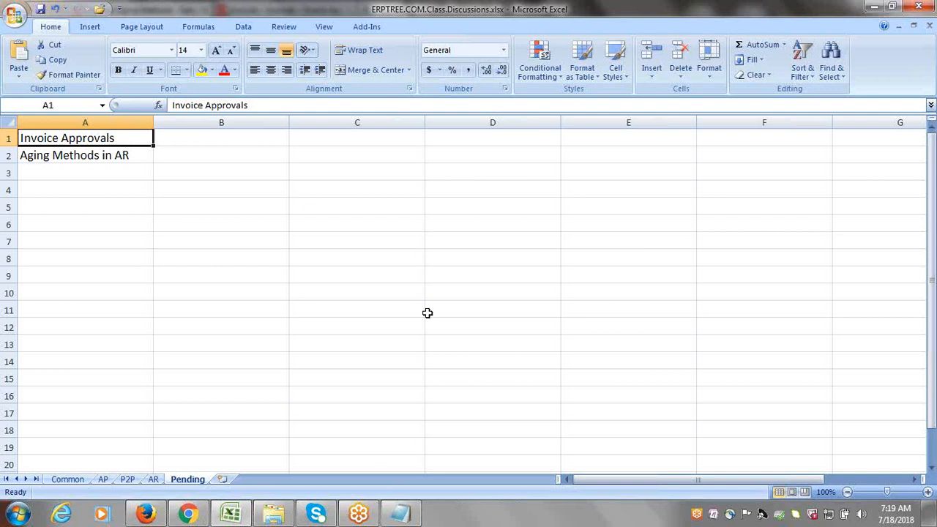
{"action": "left_click", "coordinate": [377, 361]}
- On the AR sheet, enter "HCM: Employee User" in B54 and "Security Console: XYZ" in B53
{"action": "left_click", "coordinate": [154, 480]}
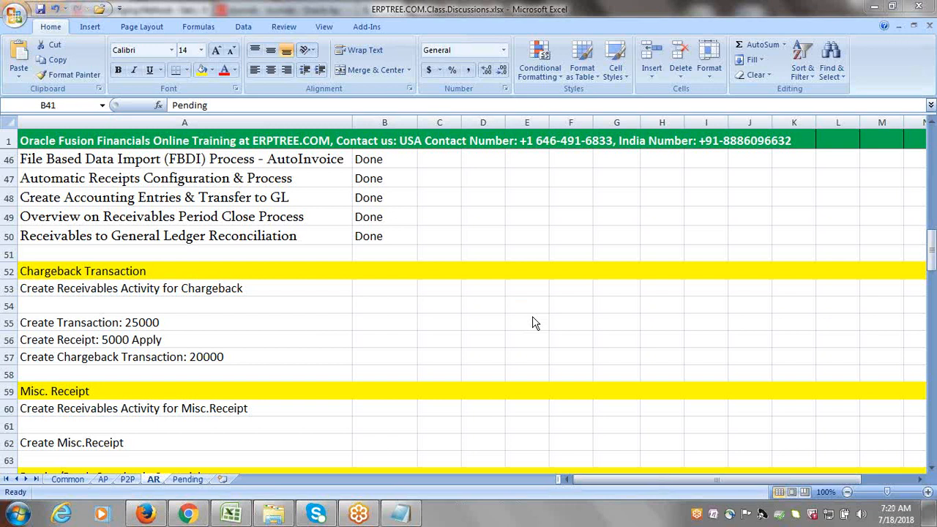
{"action": "left_click", "coordinate": [388, 304]}
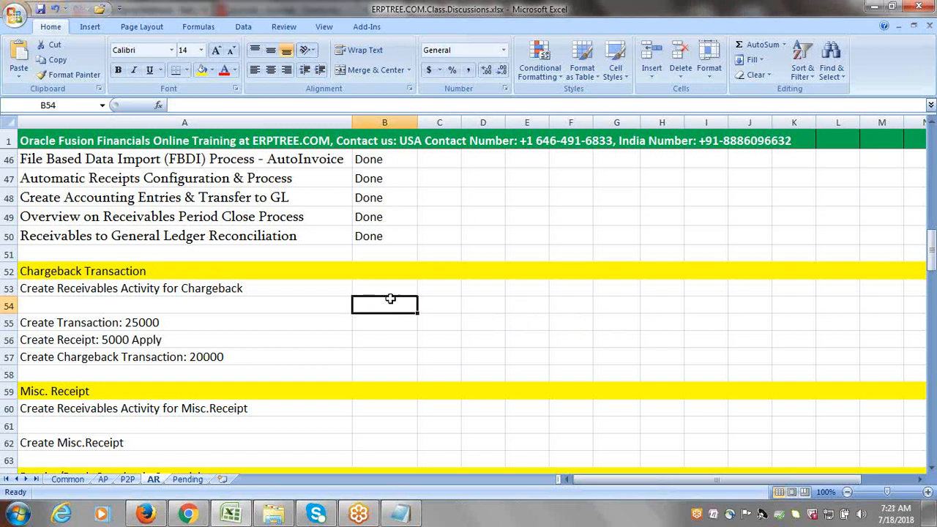
{"action": "type", "text": "H"}
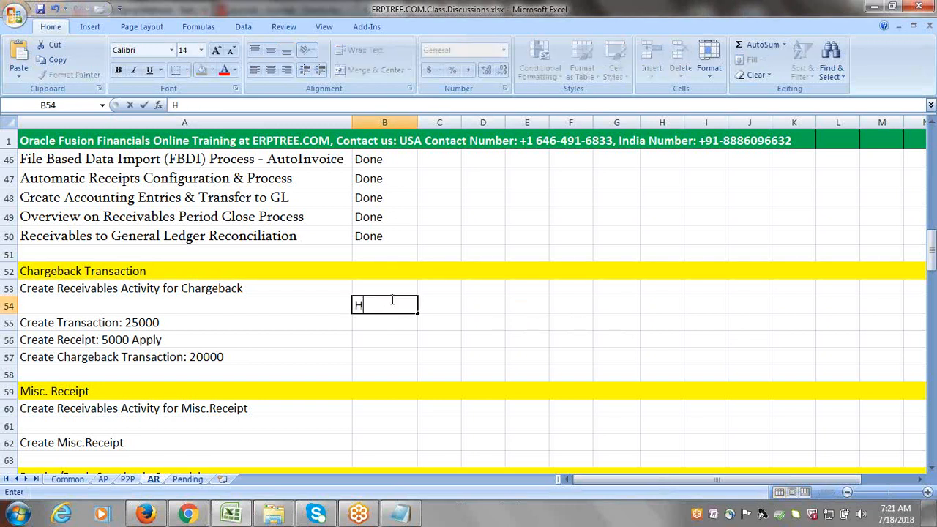
{"action": "type", "text": "CM: Employee User"}
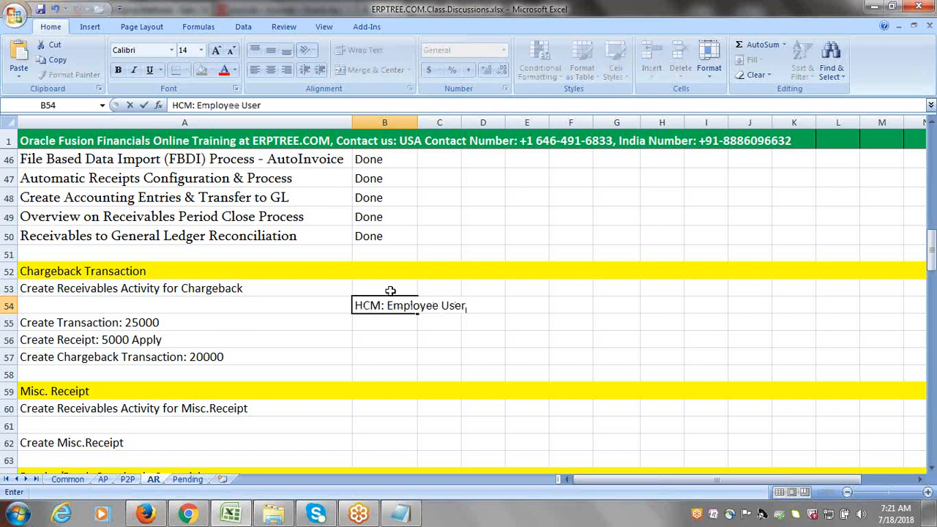
{"action": "left_click", "coordinate": [390, 290]}
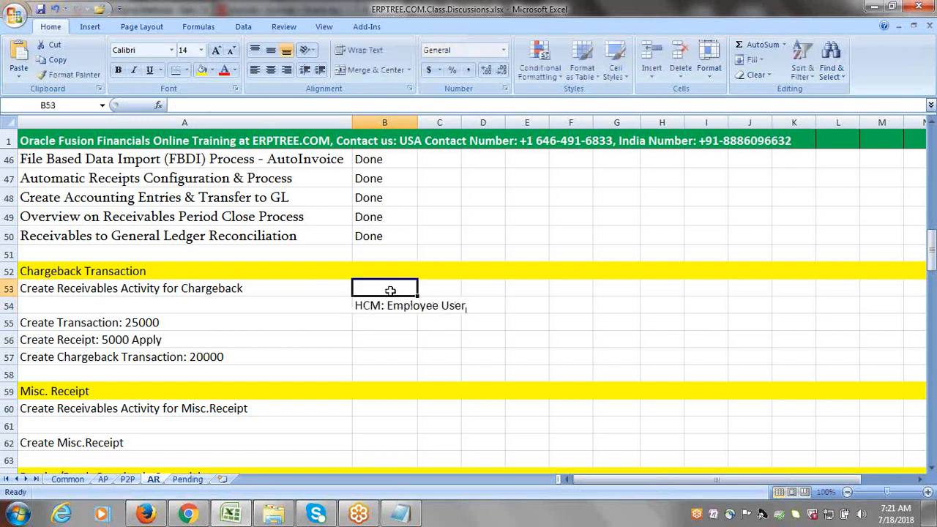
{"action": "type", "text": "S"}
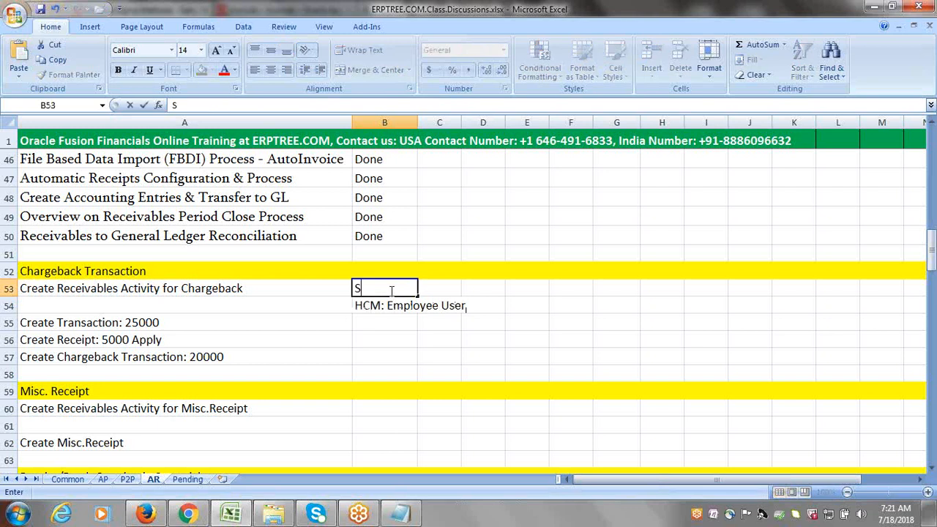
{"action": "type", "text": "ecurity Console"}
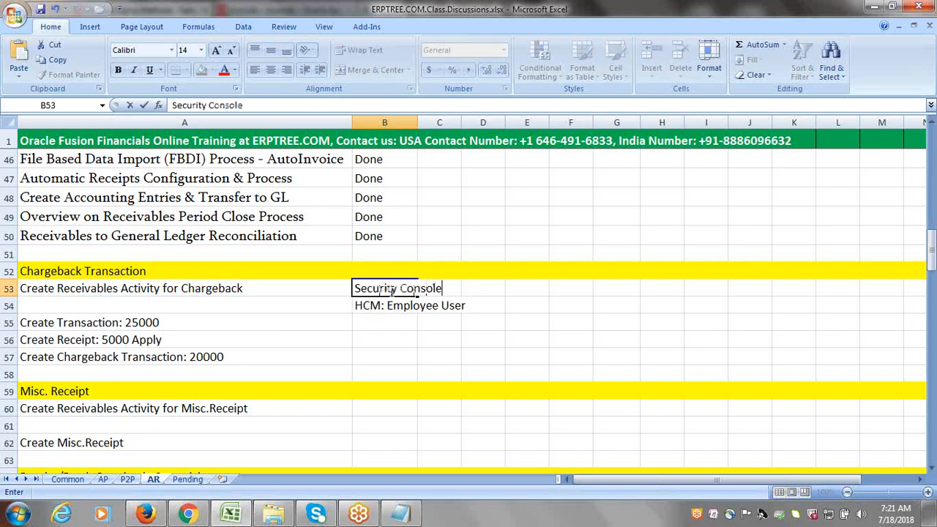
{"action": "type", "text": ": XYZ"}
{"action": "left_click", "coordinate": [536, 288]}
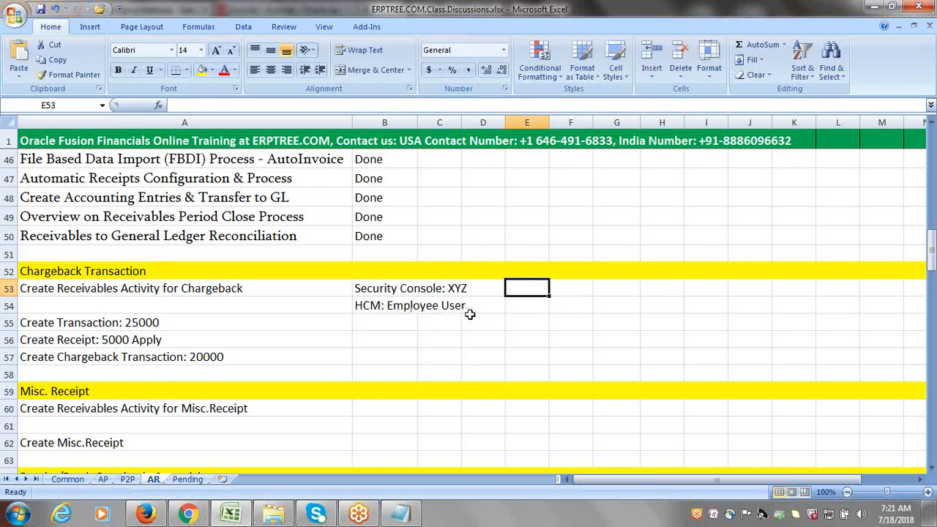
- Append ": XYZ" to the HCM employee user note in cell B54
{"action": "left_click", "coordinate": [386, 311]}
{"action": "left_click", "coordinate": [277, 106]}
{"action": "type", "text": ": XYZ"}
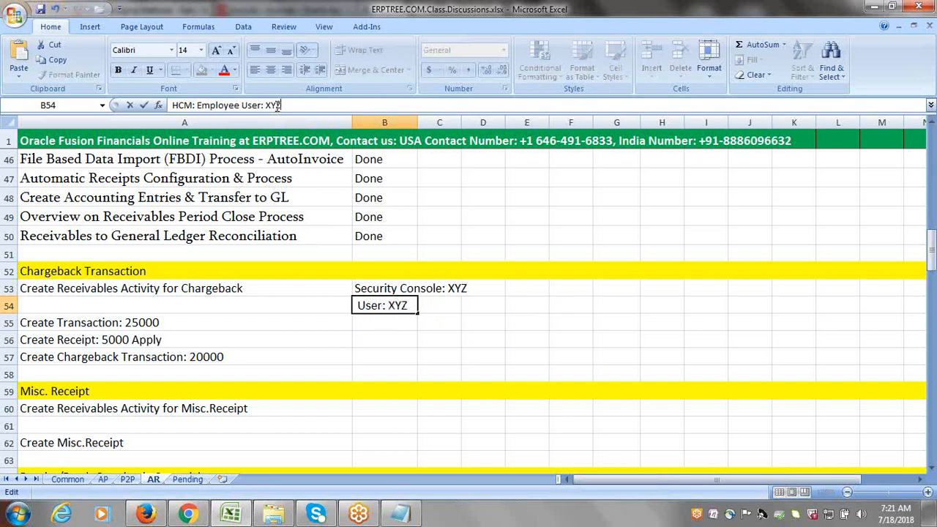
{"action": "left_click", "coordinate": [475, 355]}
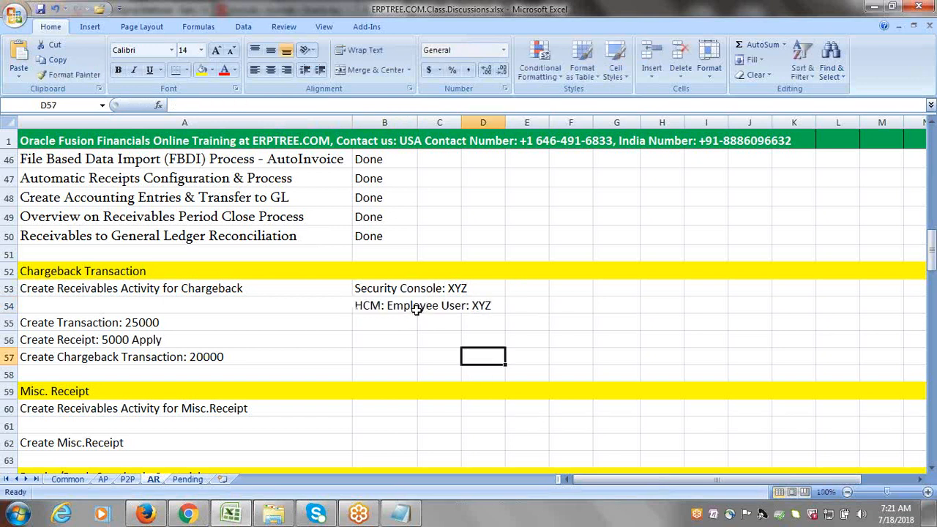
- Dismiss the BSvcProcessor error dialog and select the Security Console and HCM notes across B53:D54
{"action": "left_click", "coordinate": [378, 308]}
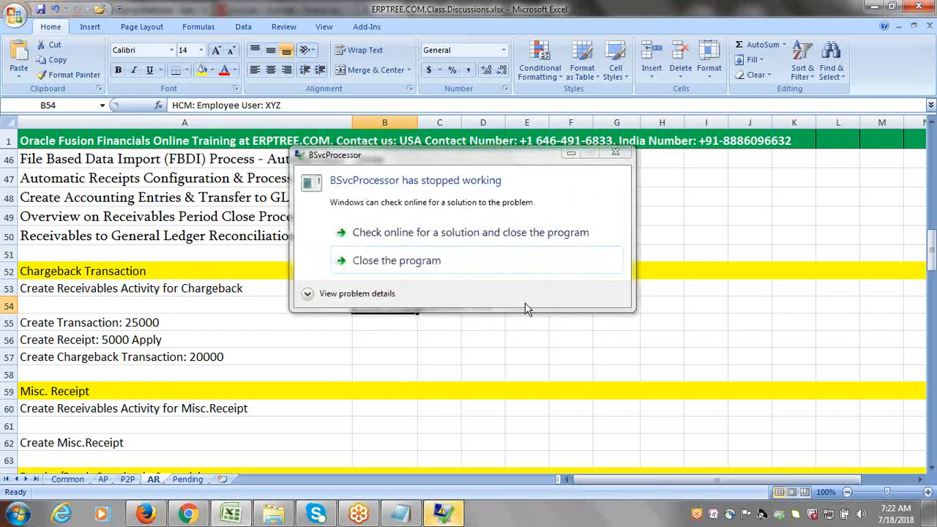
{"action": "left_click", "coordinate": [609, 154]}
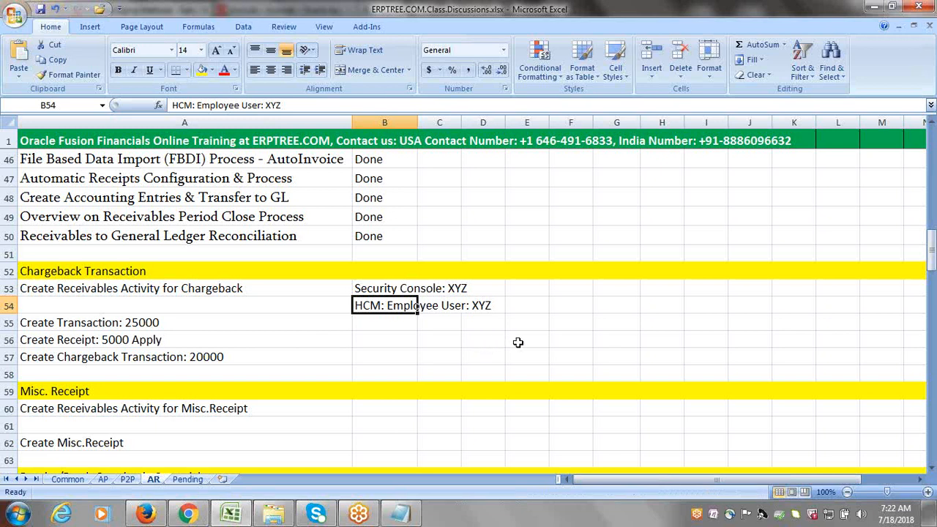
{"action": "left_click_drag", "start_coordinate": [379, 294], "coordinate": [478, 315]}
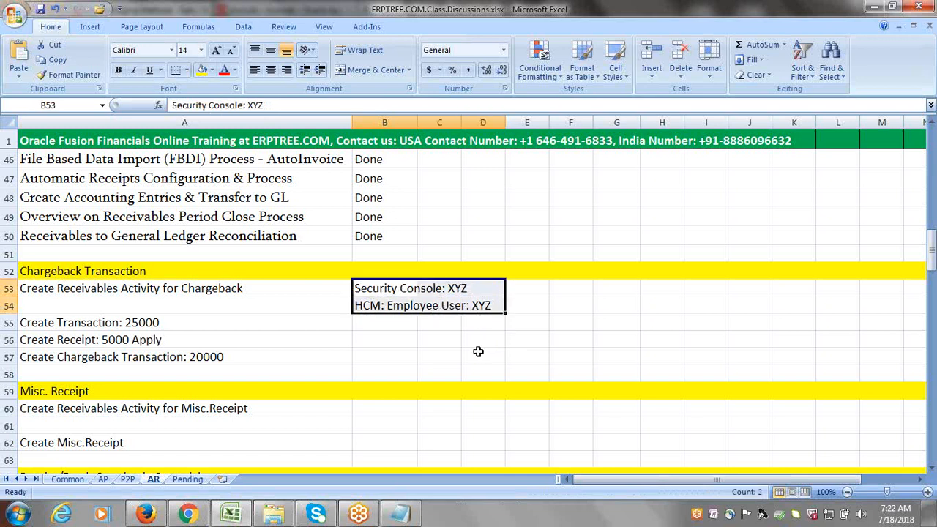
{"action": "left_click", "coordinate": [789, 115]}
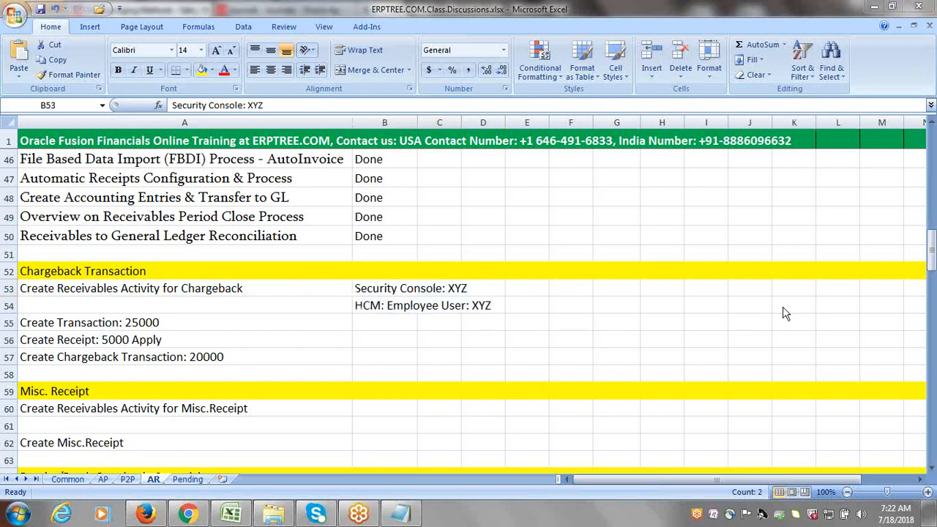